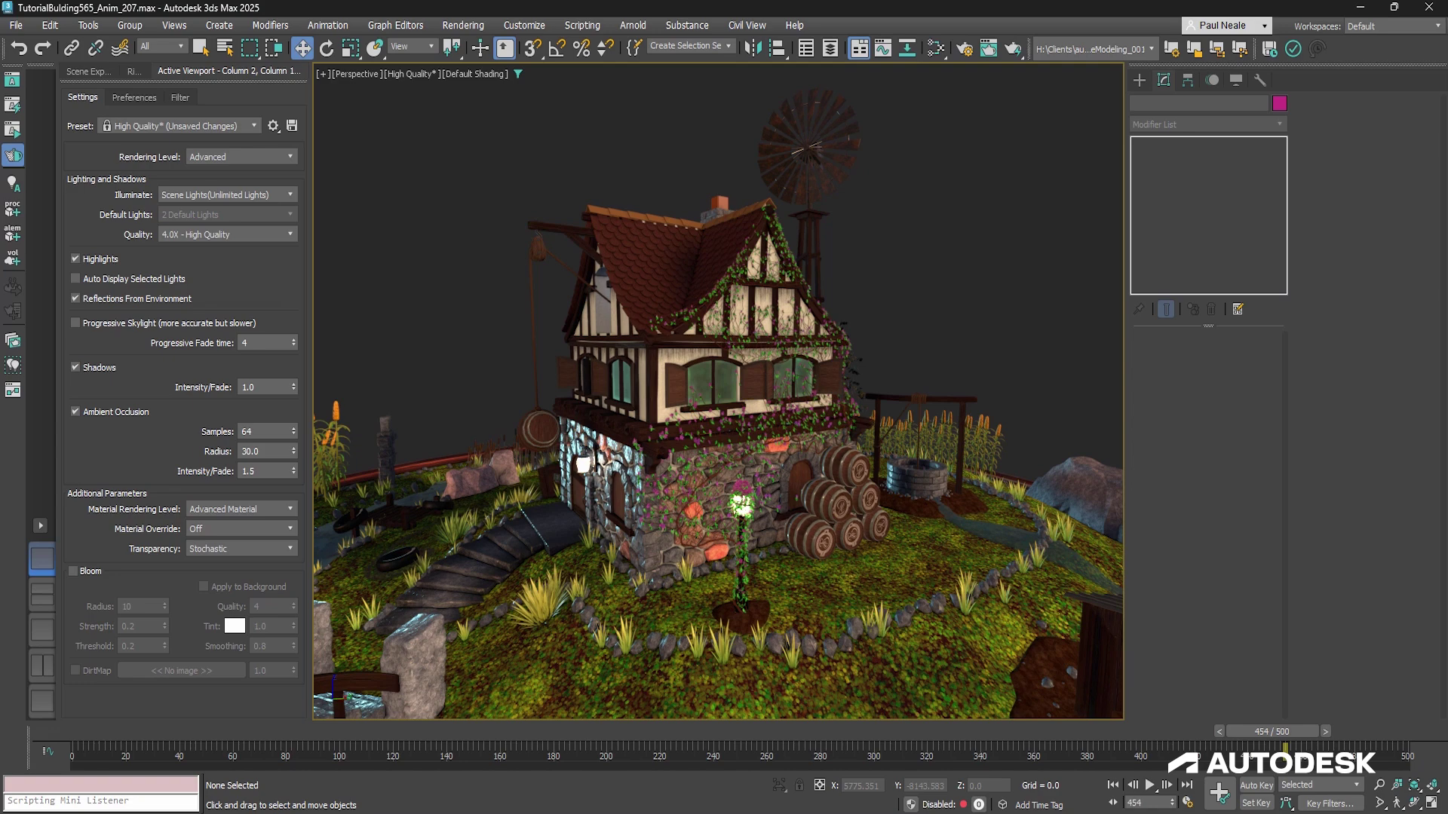
Step: Isolate the objects of the Vines selection set in the viewport and clear the selection
scroll(835, 552, "up", 6)
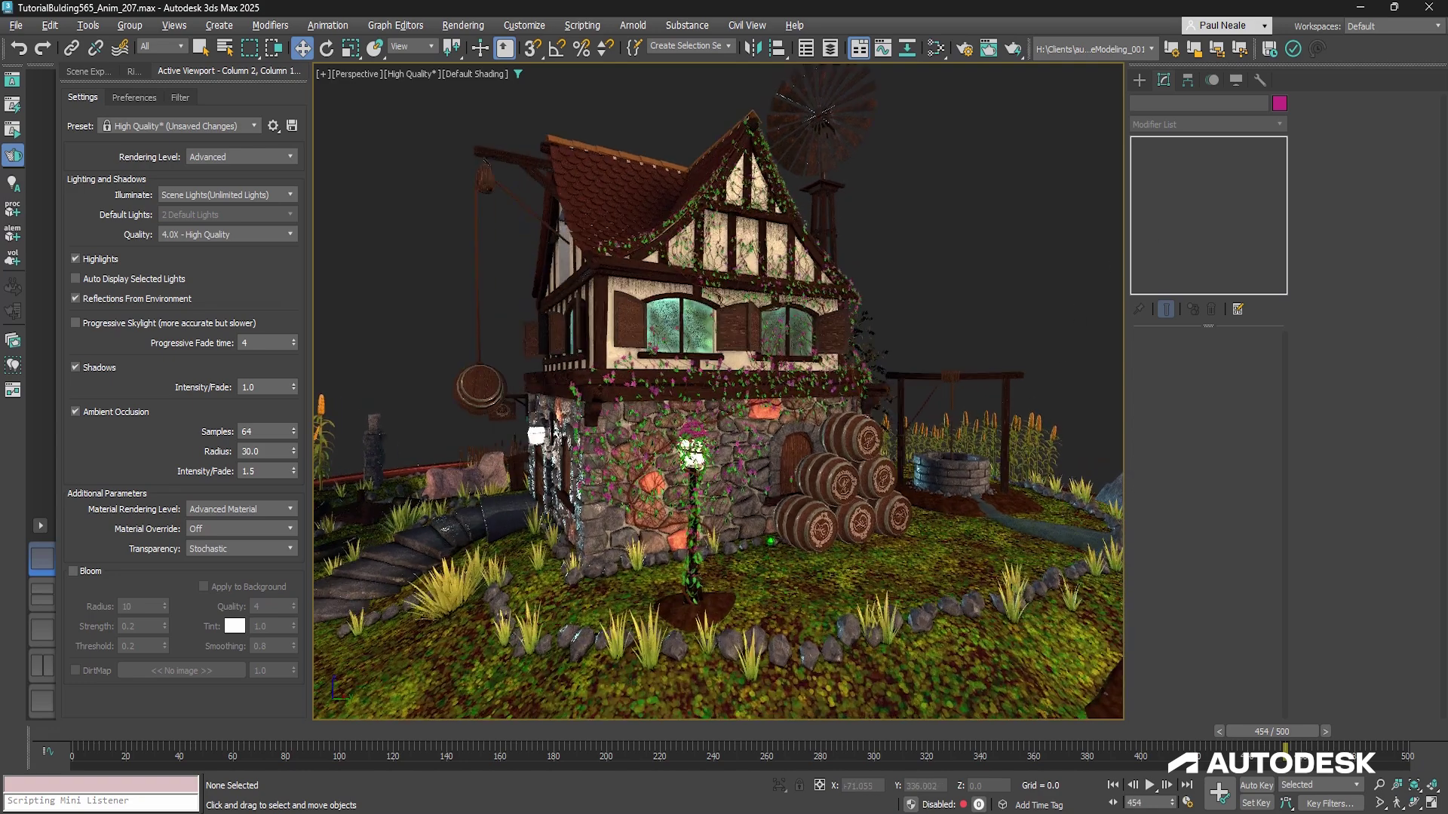
middle_click_drag(849, 530, 978, 541, "alt")
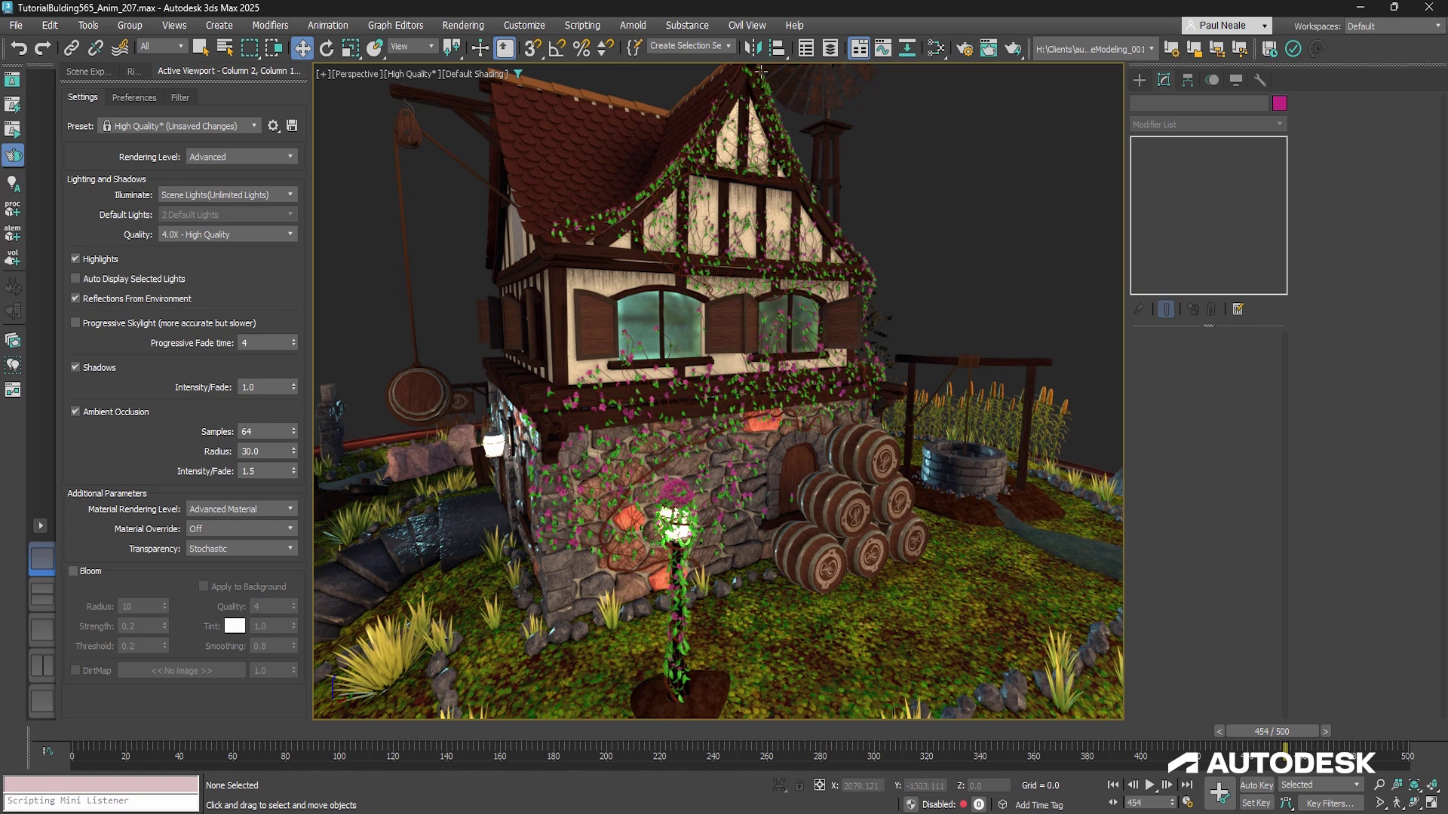
left_click(732, 47)
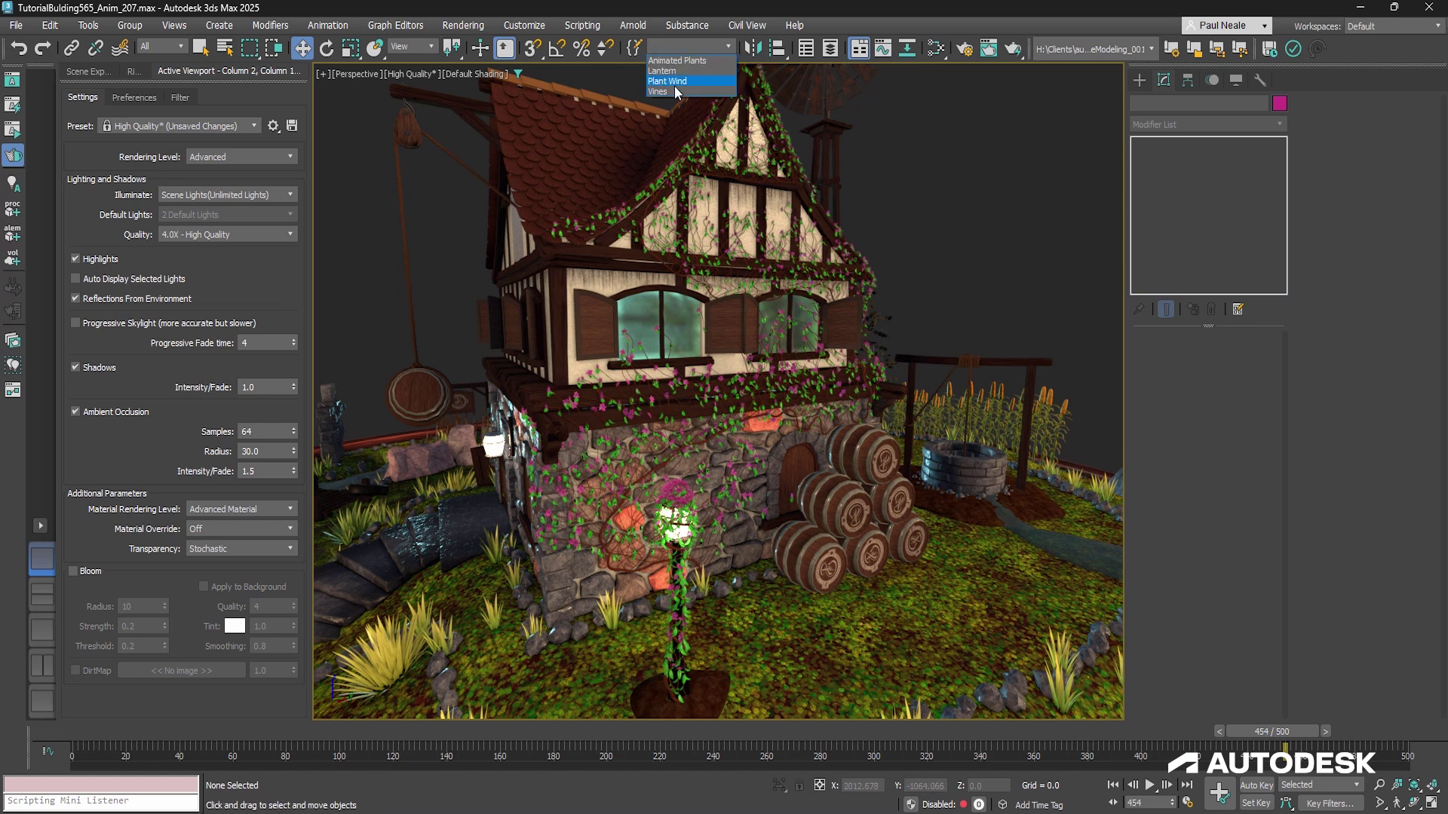
left_click(676, 92)
left_click(784, 435)
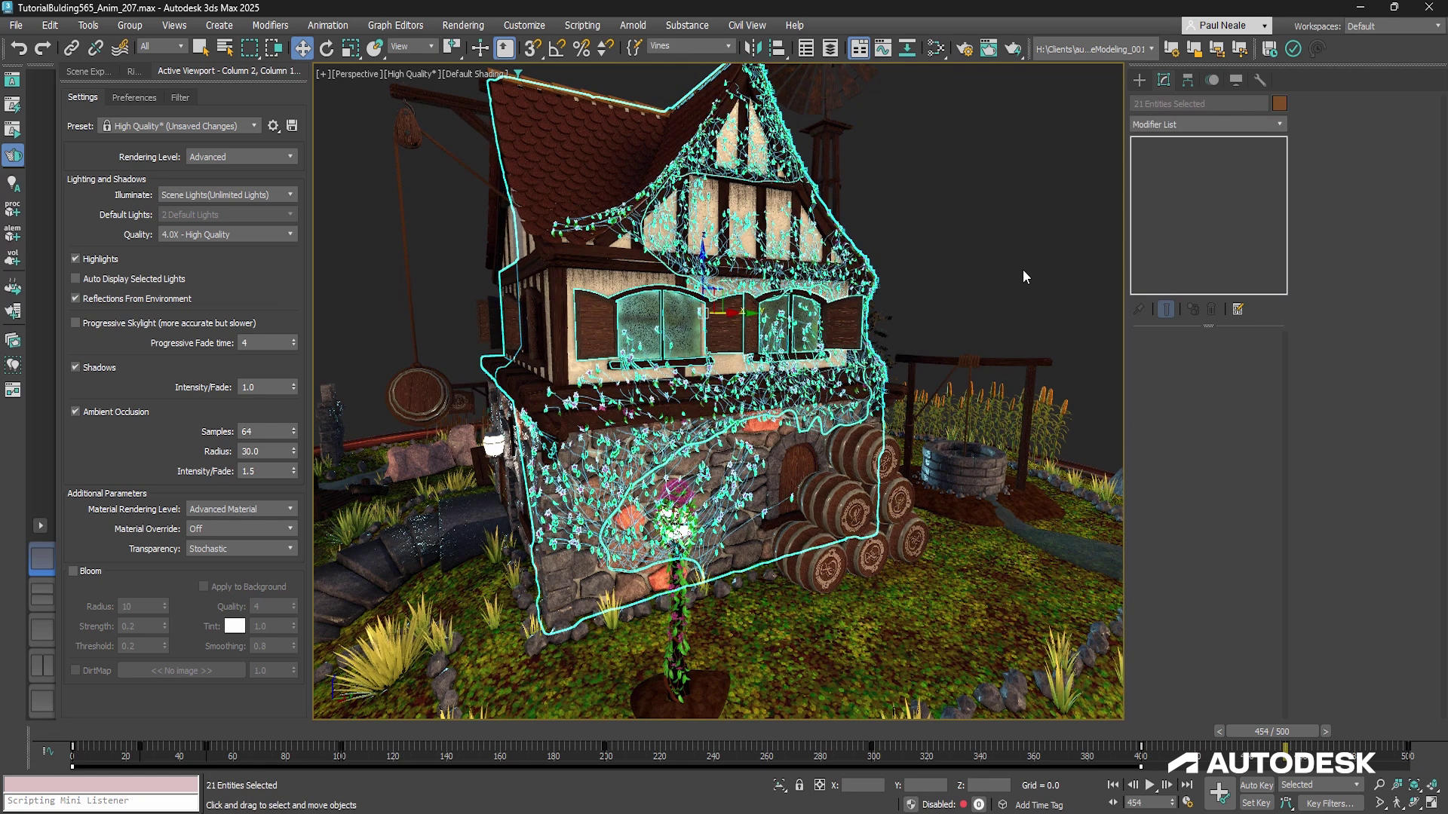
key("alt+q")
middle_click_drag(1007, 275, 1012, 253, "alt")
middle_click_drag(1012, 253, 1009, 279)
left_click(1006, 282)
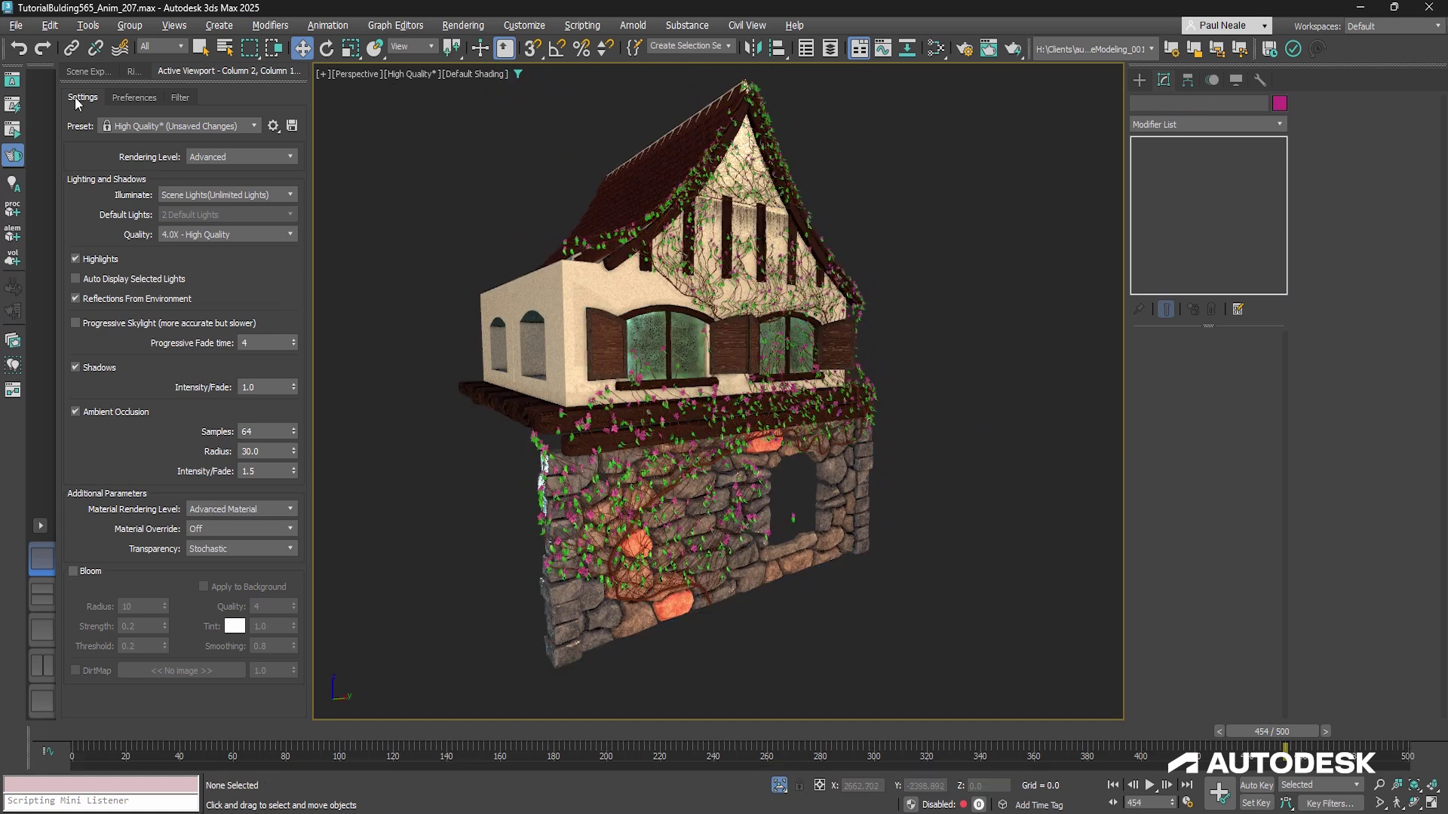
Step: Show the Scene Explorer and collapse the LightPost layer
left_click(87, 72)
mouse_move(958, 337)
middle_mouse_down("alt")
mouse_move(943, 337)
mouse_move(1044, 343)
mouse_move(962, 340)
middle_mouse_up("alt")
middle_click_drag(946, 430, 941, 386, "alt")
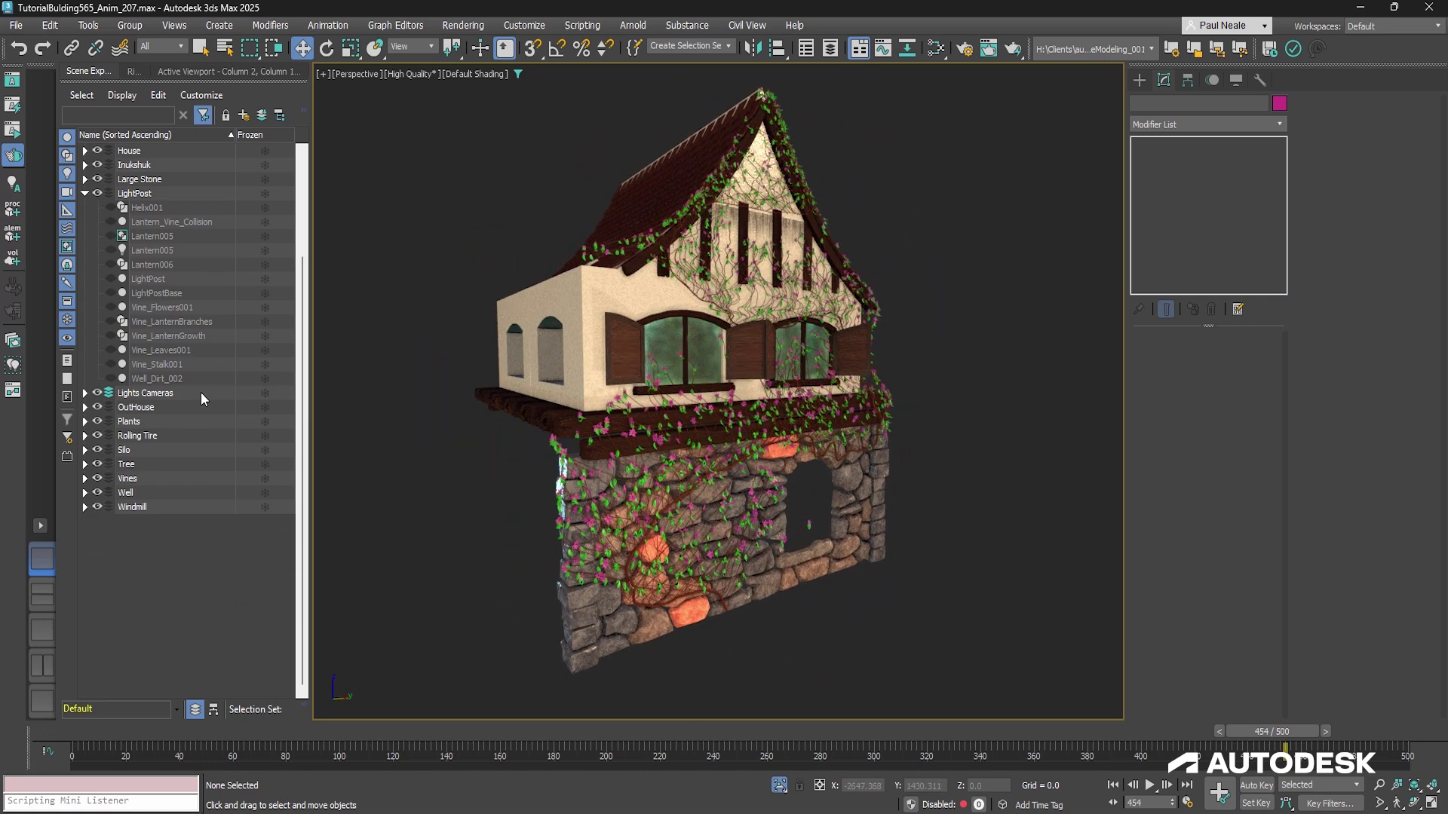
left_click(85, 194)
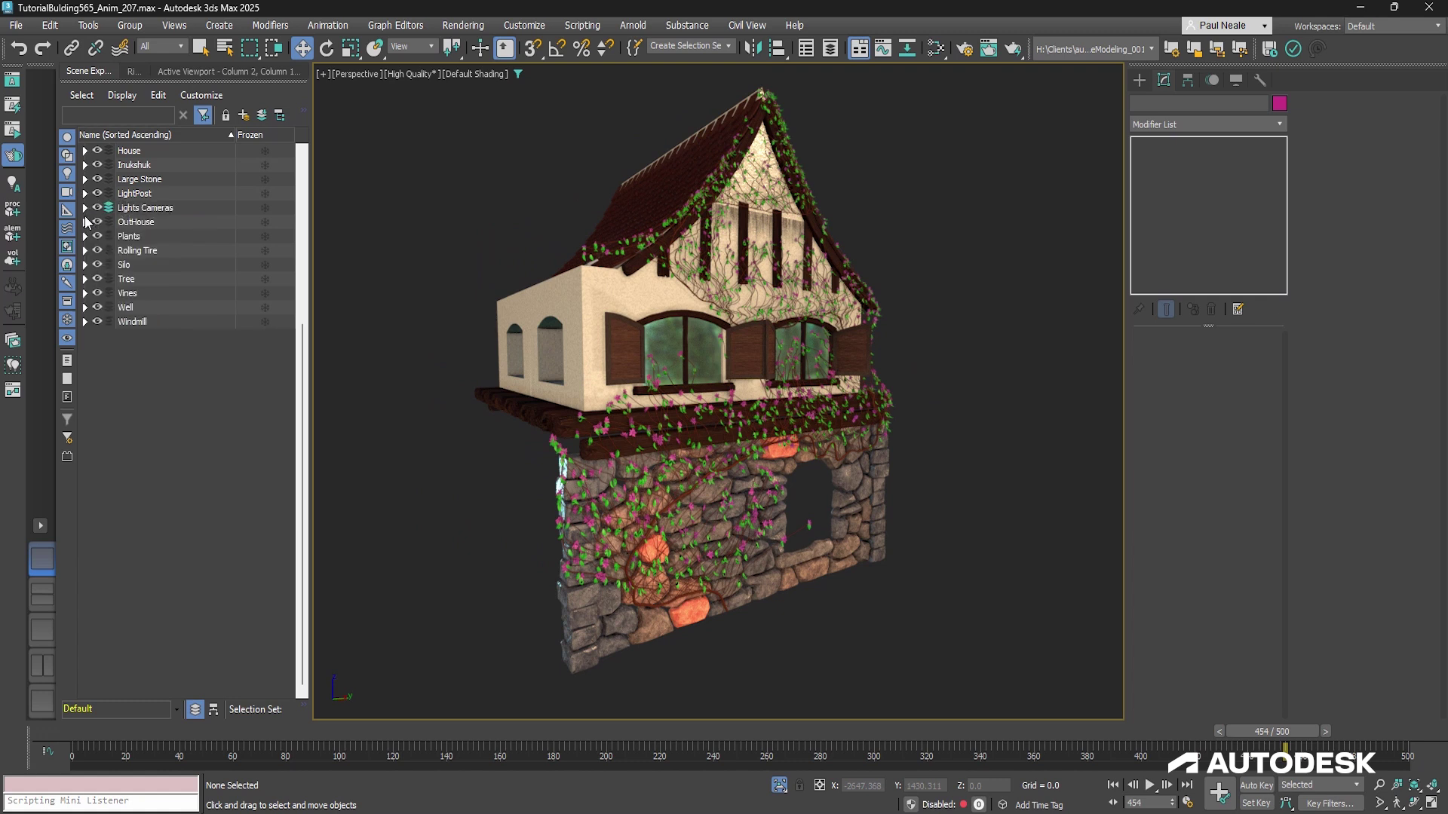
Step: Expand the Vines layer, select VineTarget and turn off the viewport filter to display its mesh
left_click(714, 481)
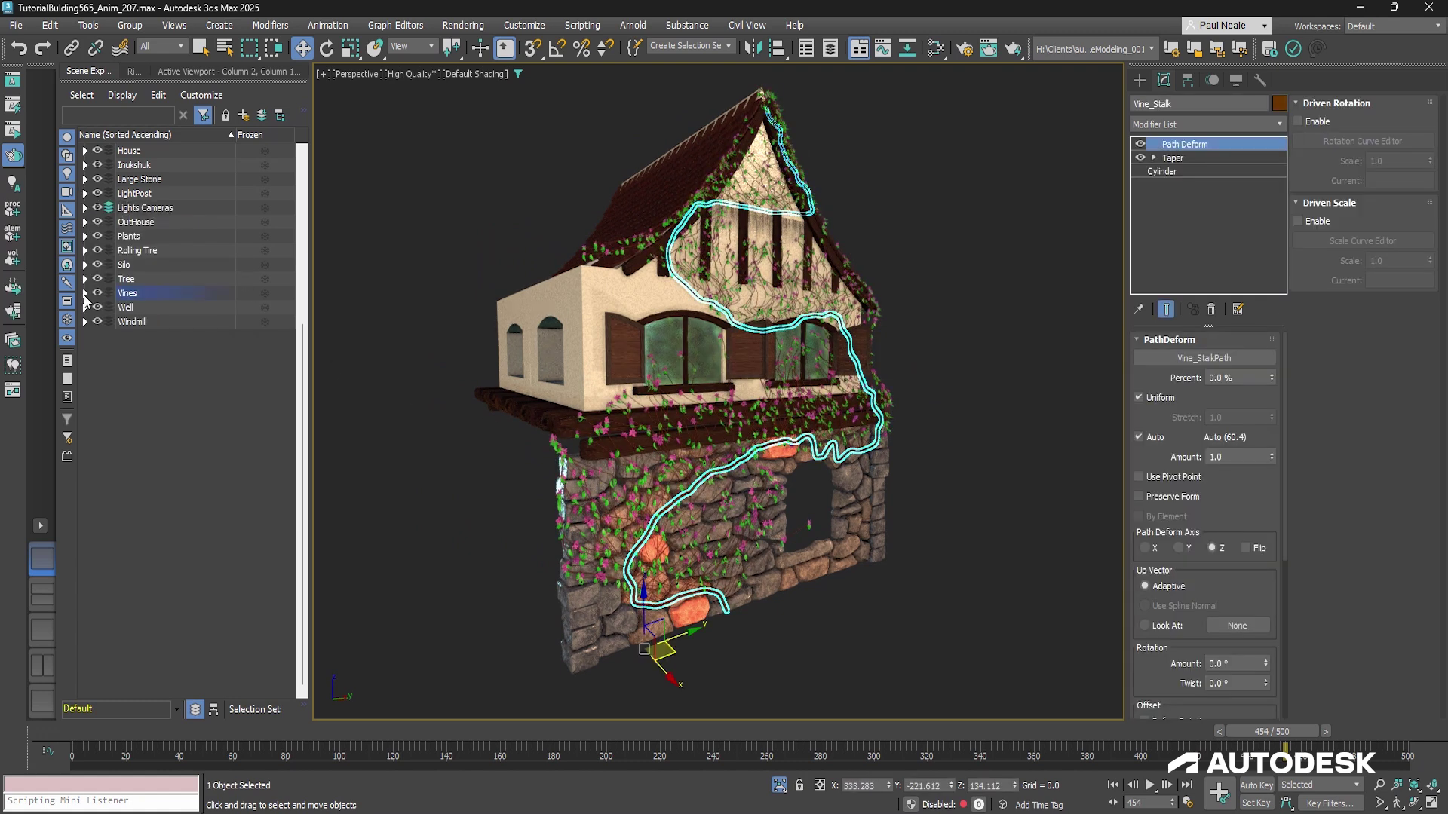
left_click(84, 293)
left_click(147, 394)
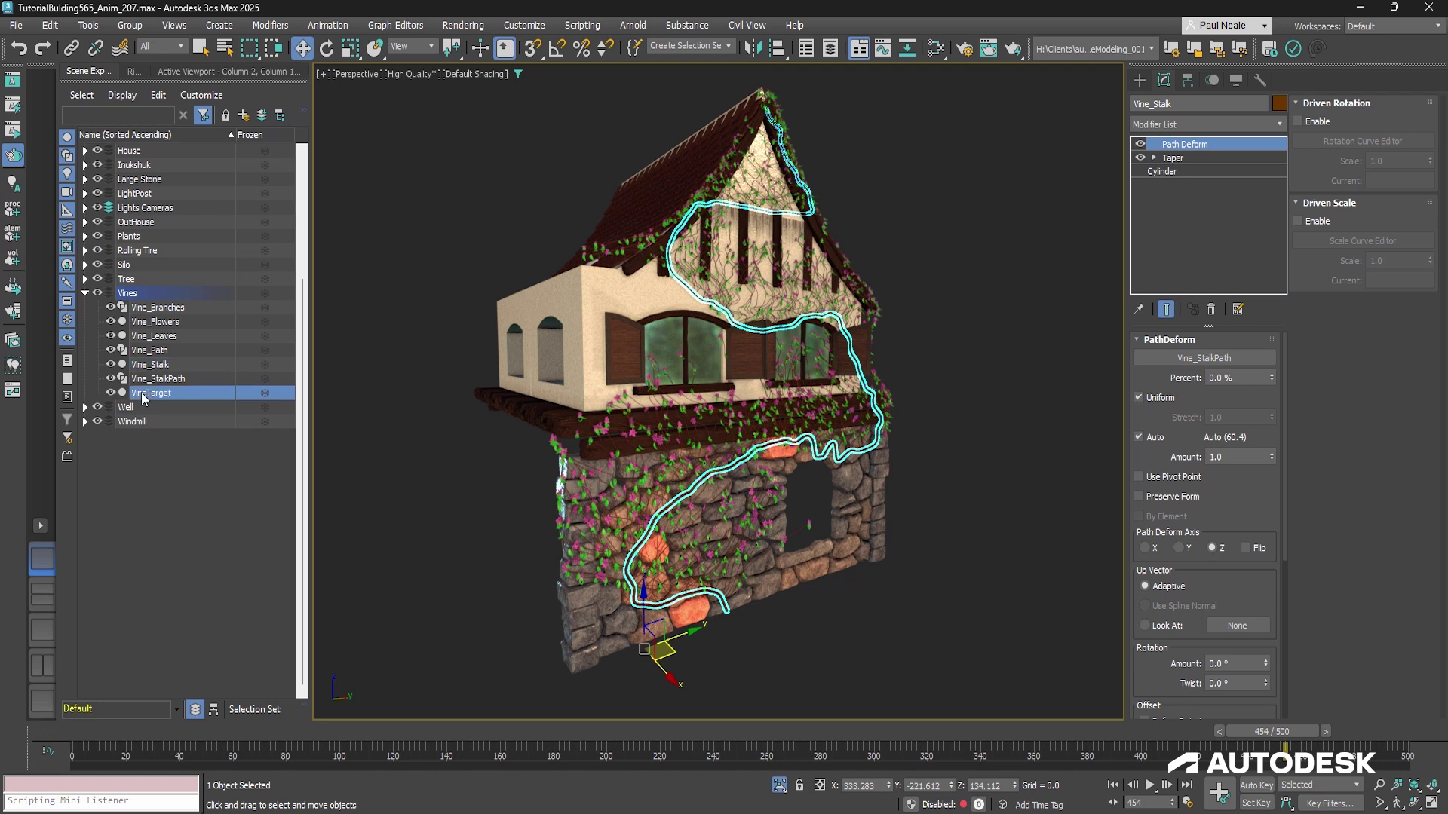
left_click(519, 75)
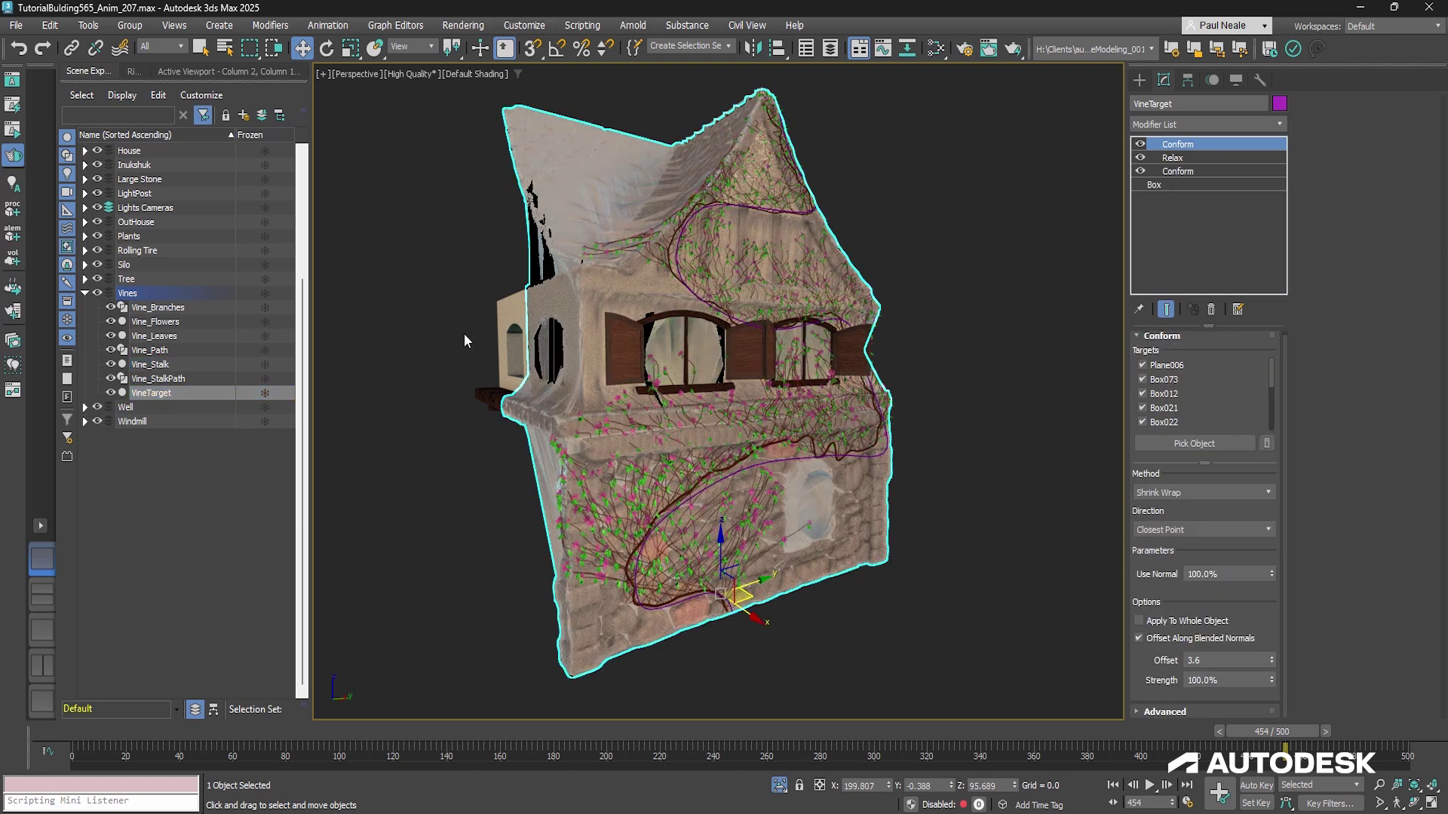
mouse_move(759, 413)
middle_mouse_down("alt")
mouse_move(784, 403)
mouse_move(770, 419)
middle_mouse_up("alt")
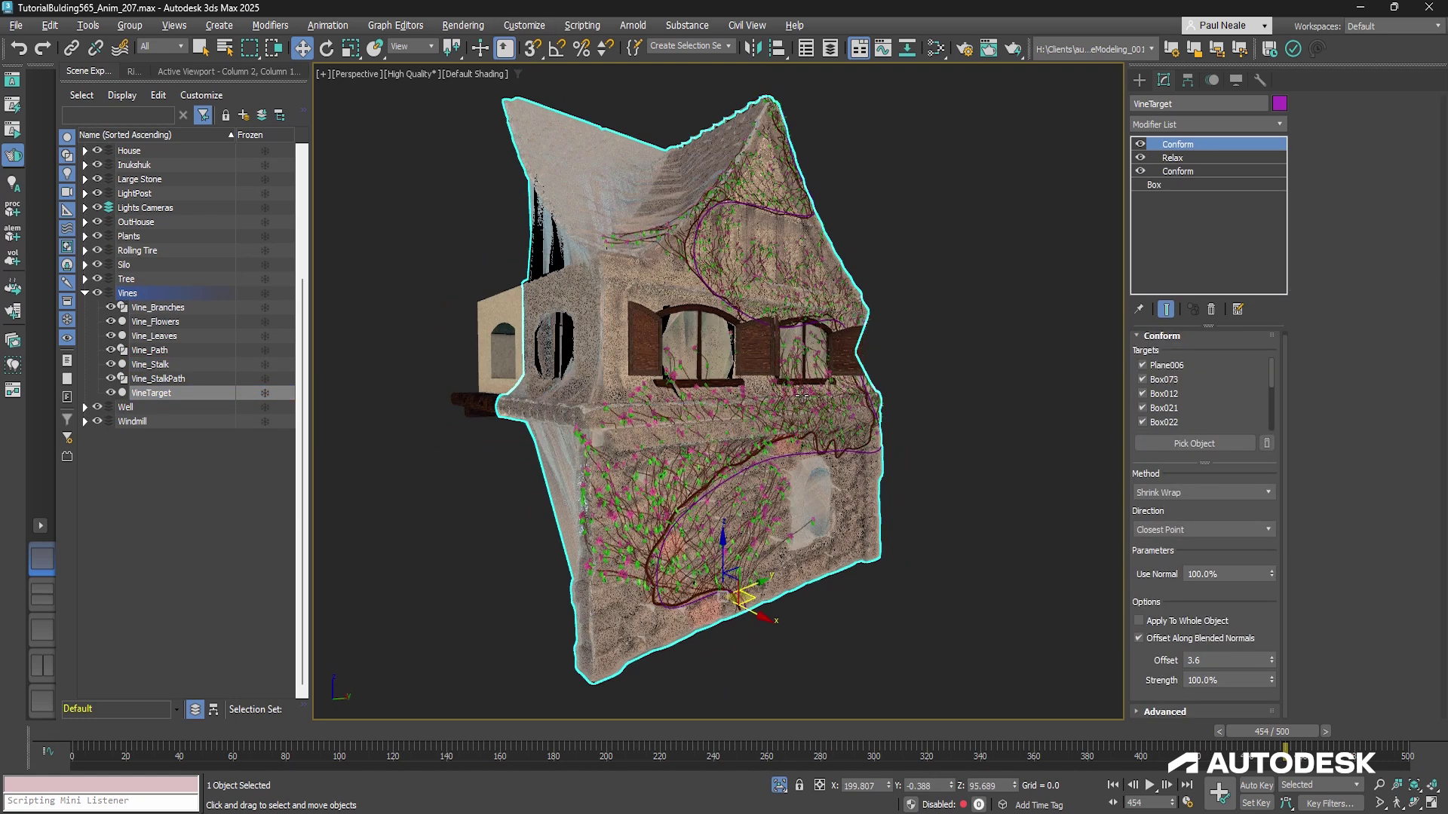
middle_click_drag(898, 417, 897, 417, "alt")
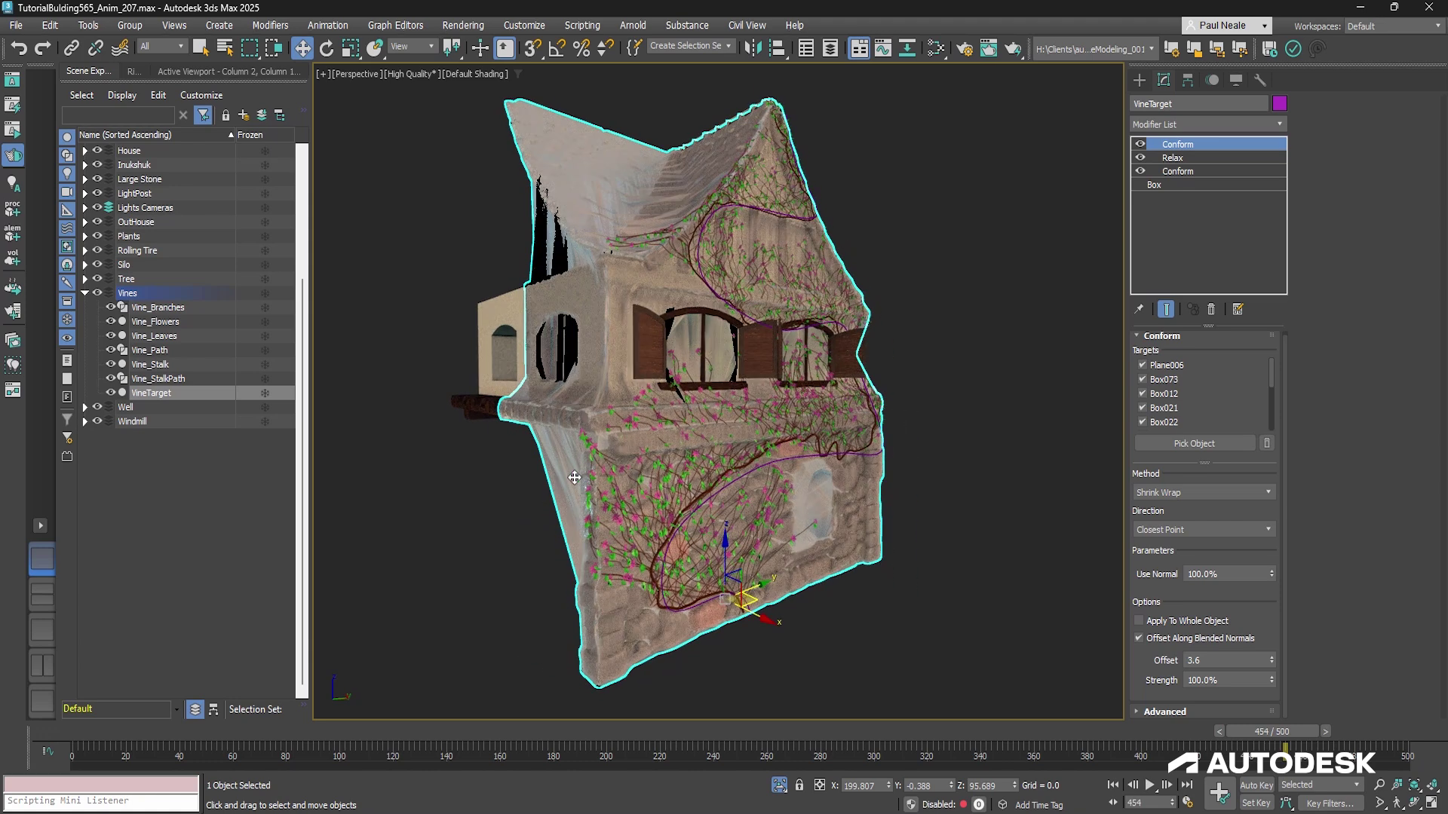
mouse_move(744, 452)
middle_mouse_down("alt")
mouse_move(708, 441)
mouse_move(767, 436)
mouse_move(742, 415)
mouse_move(837, 411)
middle_mouse_up("alt")
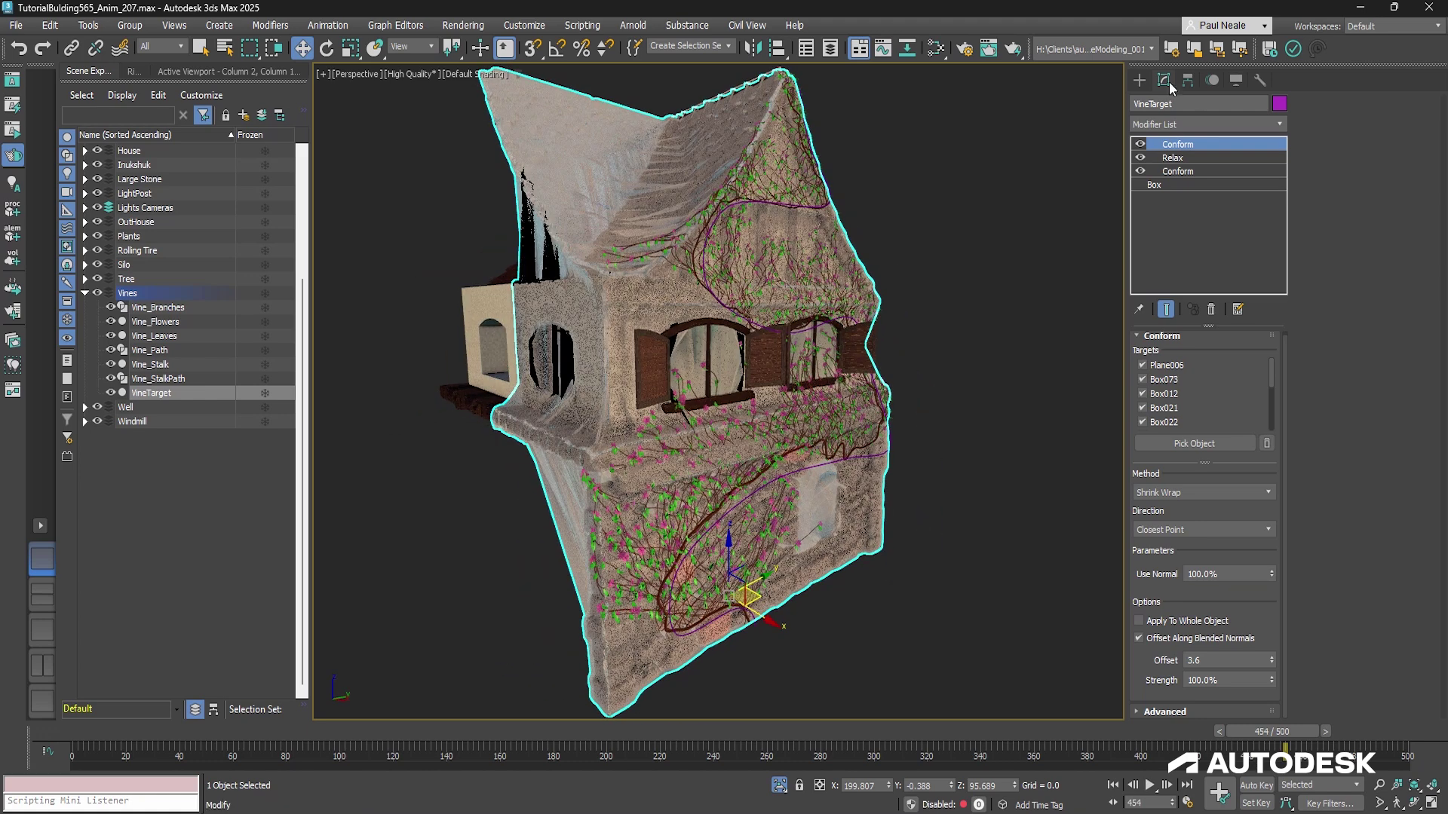
Step: Show VineTarget at its base Box level with edged faces displayed to examine the box segmentation
left_click(1168, 187)
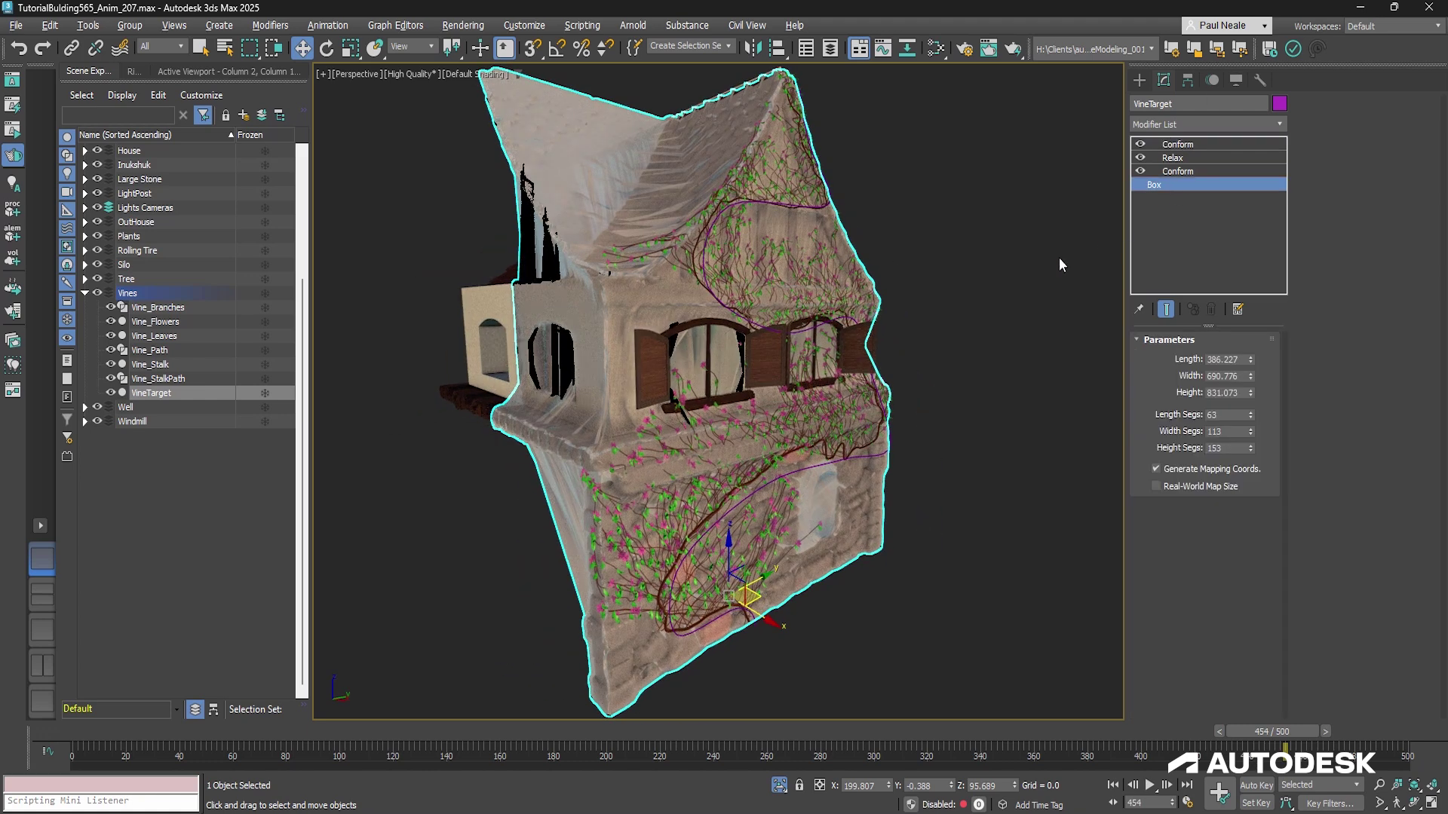
key("ctrl+e")
mouse_move(1006, 284)
middle_mouse_down("alt")
mouse_move(1024, 291)
mouse_move(998, 323)
mouse_move(1028, 338)
mouse_move(1014, 321)
middle_mouse_up("alt")
key("F4")
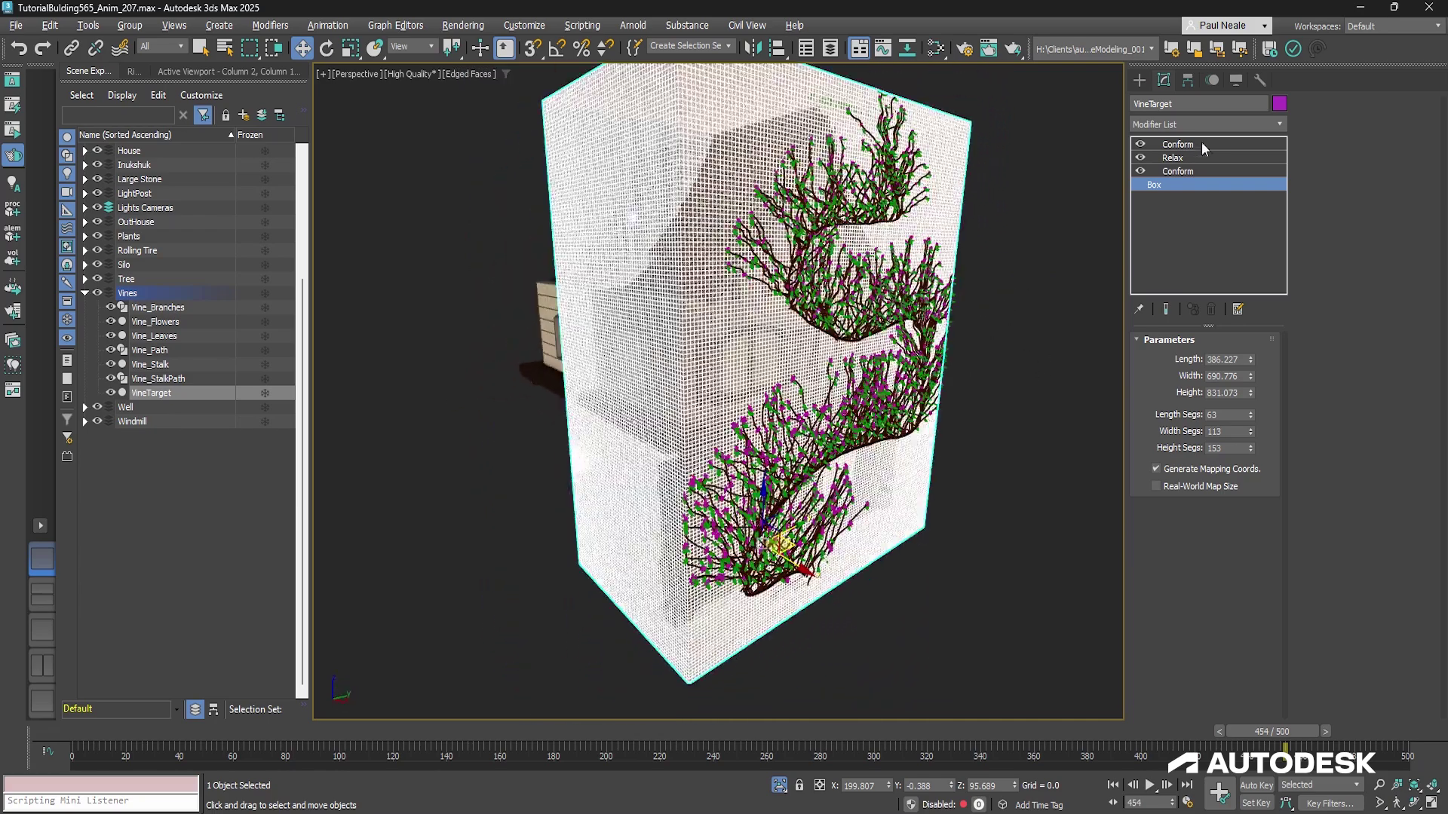
left_click(1229, 264)
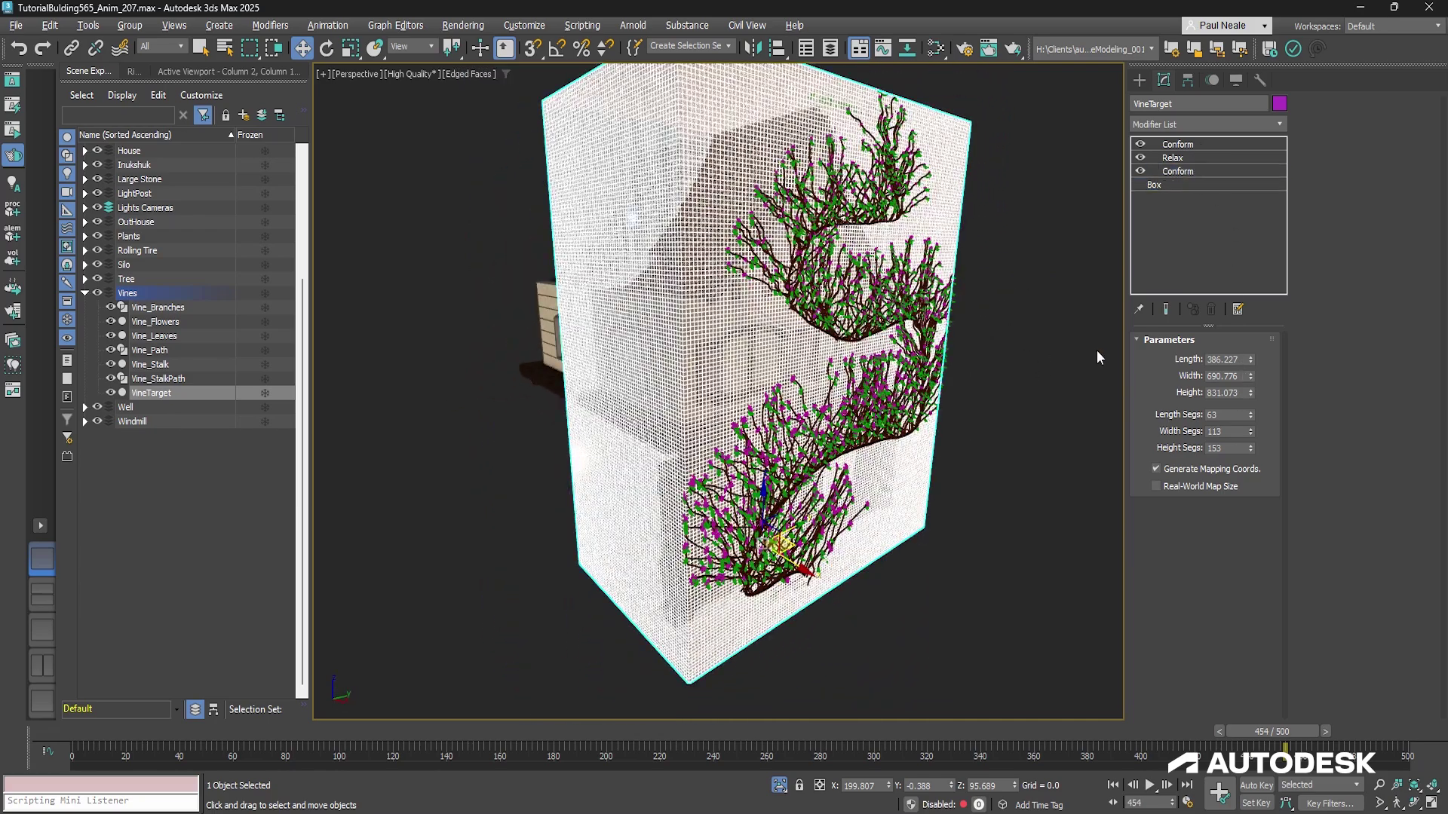
Step: Show VineTarget's result at the lower Conform modifier and set the timeline to frame 0
key("Up")
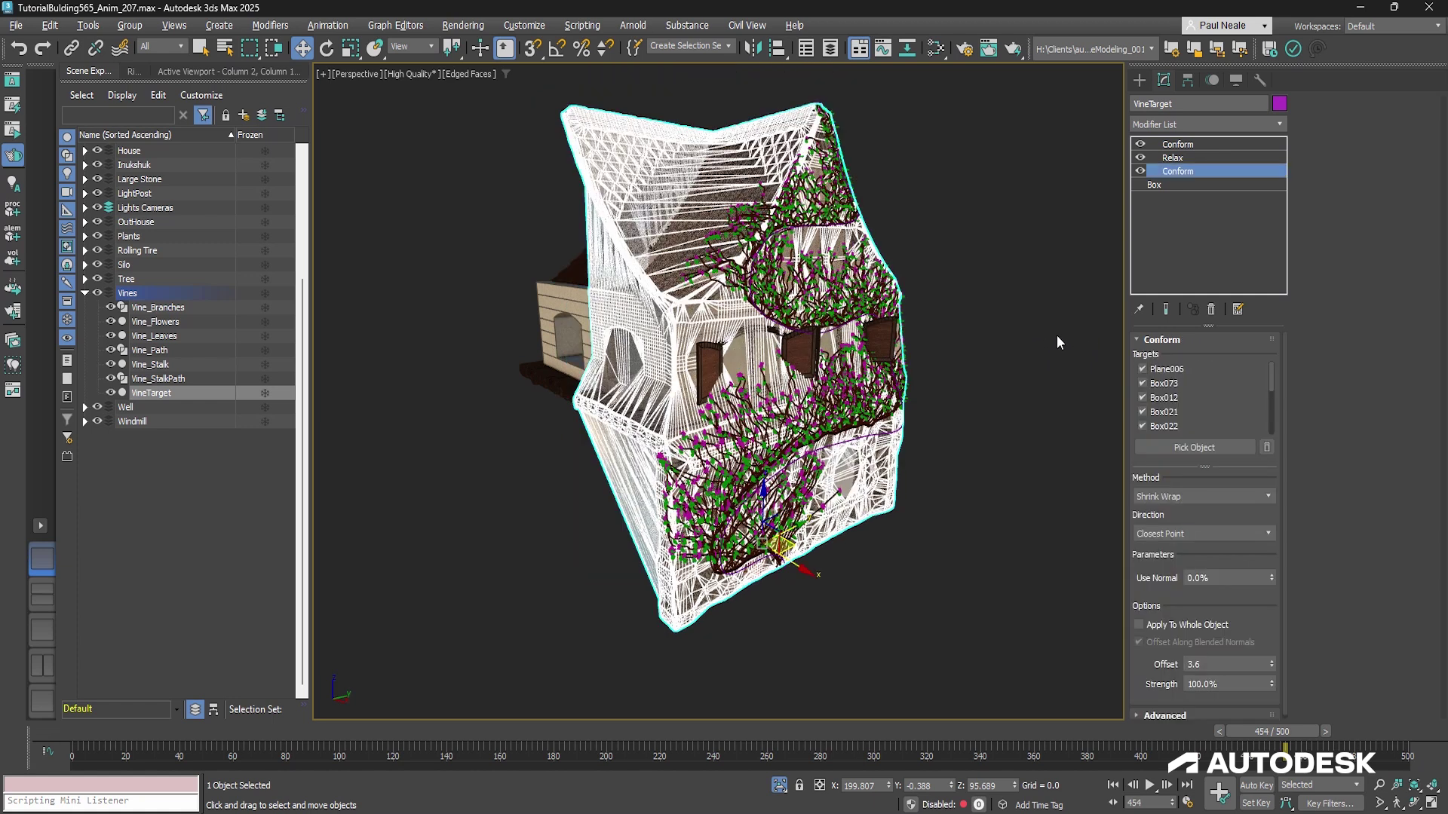
left_click(85, 738)
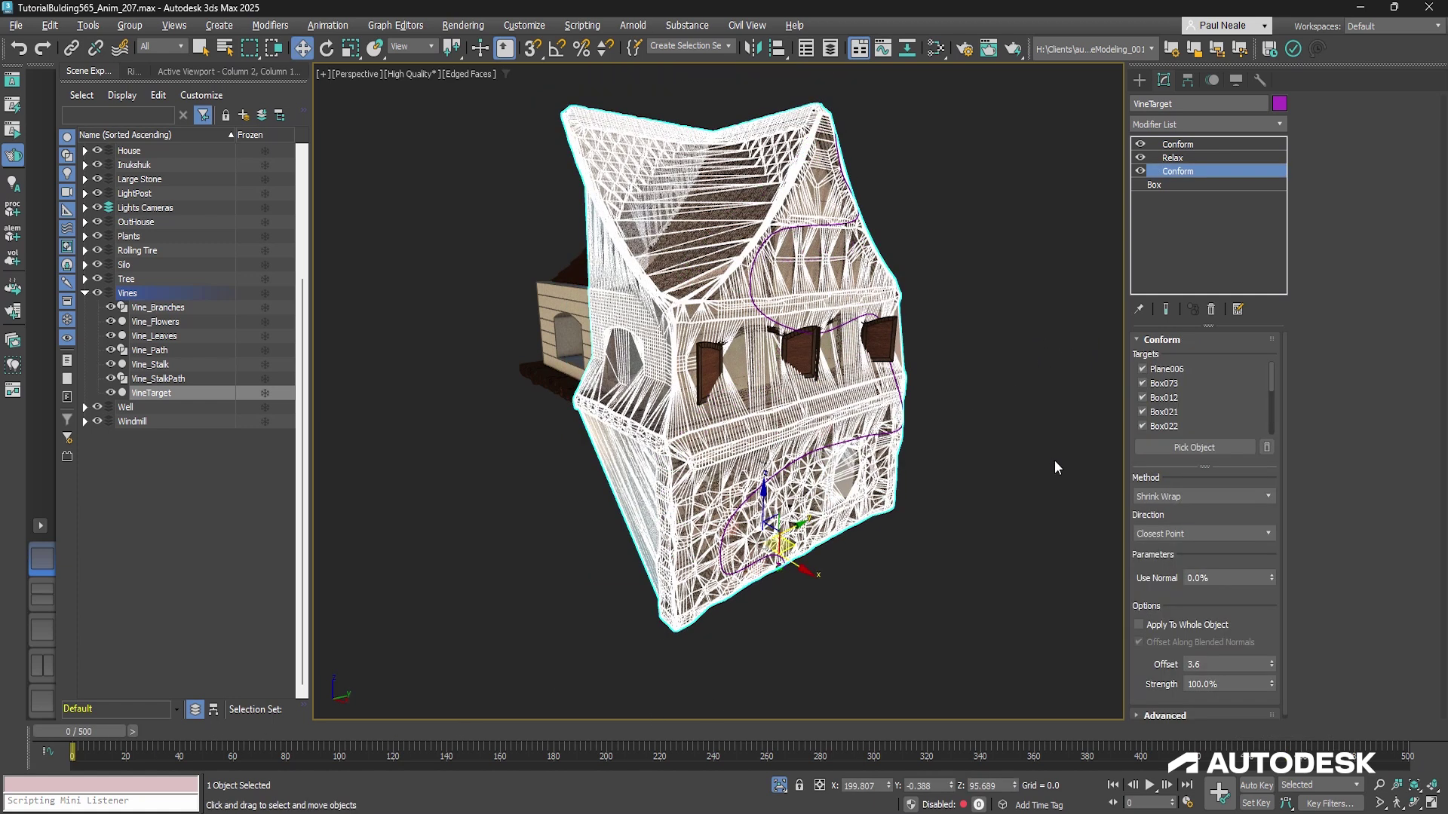
middle_click_drag(997, 314, 956, 286, "alt")
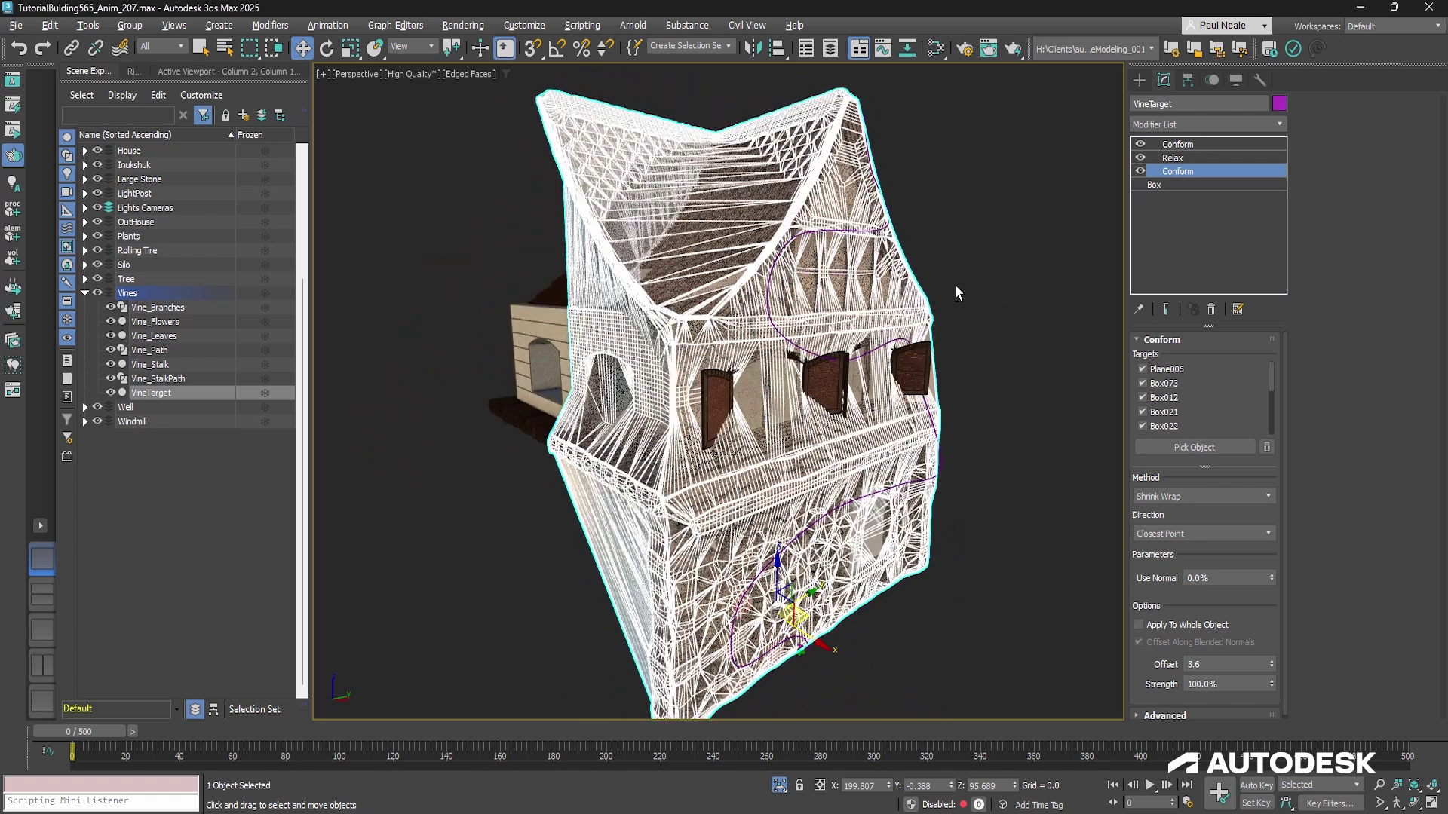
middle_click_drag(961, 460, 1000, 341, "alt")
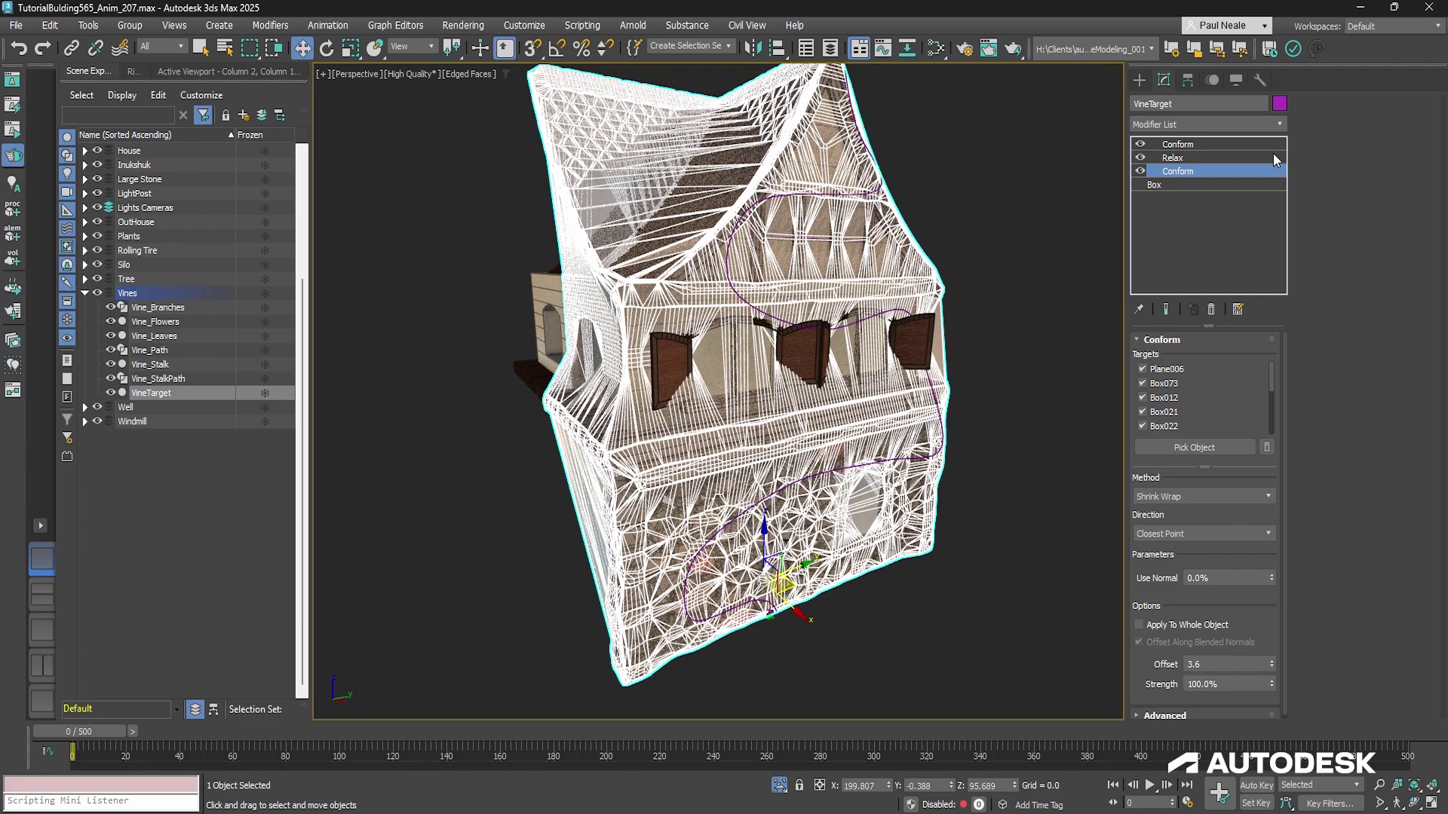
Step: Compare VineTarget's mesh at the Relax and upper Conform modifiers, switching the upper Conform off and back on
left_click(1176, 158)
mouse_move(955, 261)
middle_mouse_down("alt")
mouse_move(1011, 262)
mouse_move(947, 260)
mouse_move(975, 258)
middle_mouse_up("alt")
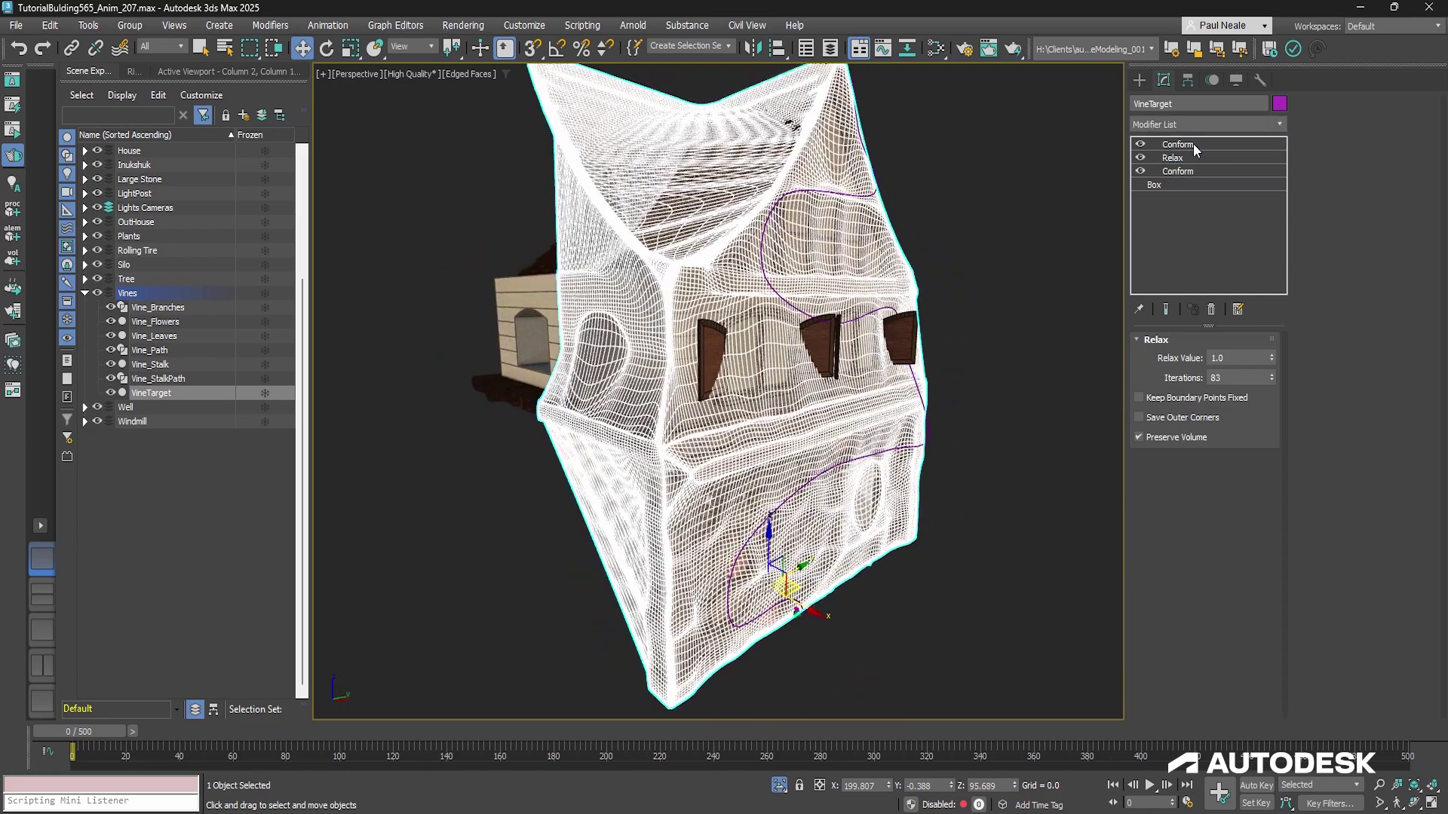
left_click(1191, 144)
mouse_move(996, 303)
middle_mouse_down("alt")
mouse_move(1016, 296)
mouse_move(998, 300)
middle_mouse_up("alt")
left_click(1141, 144)
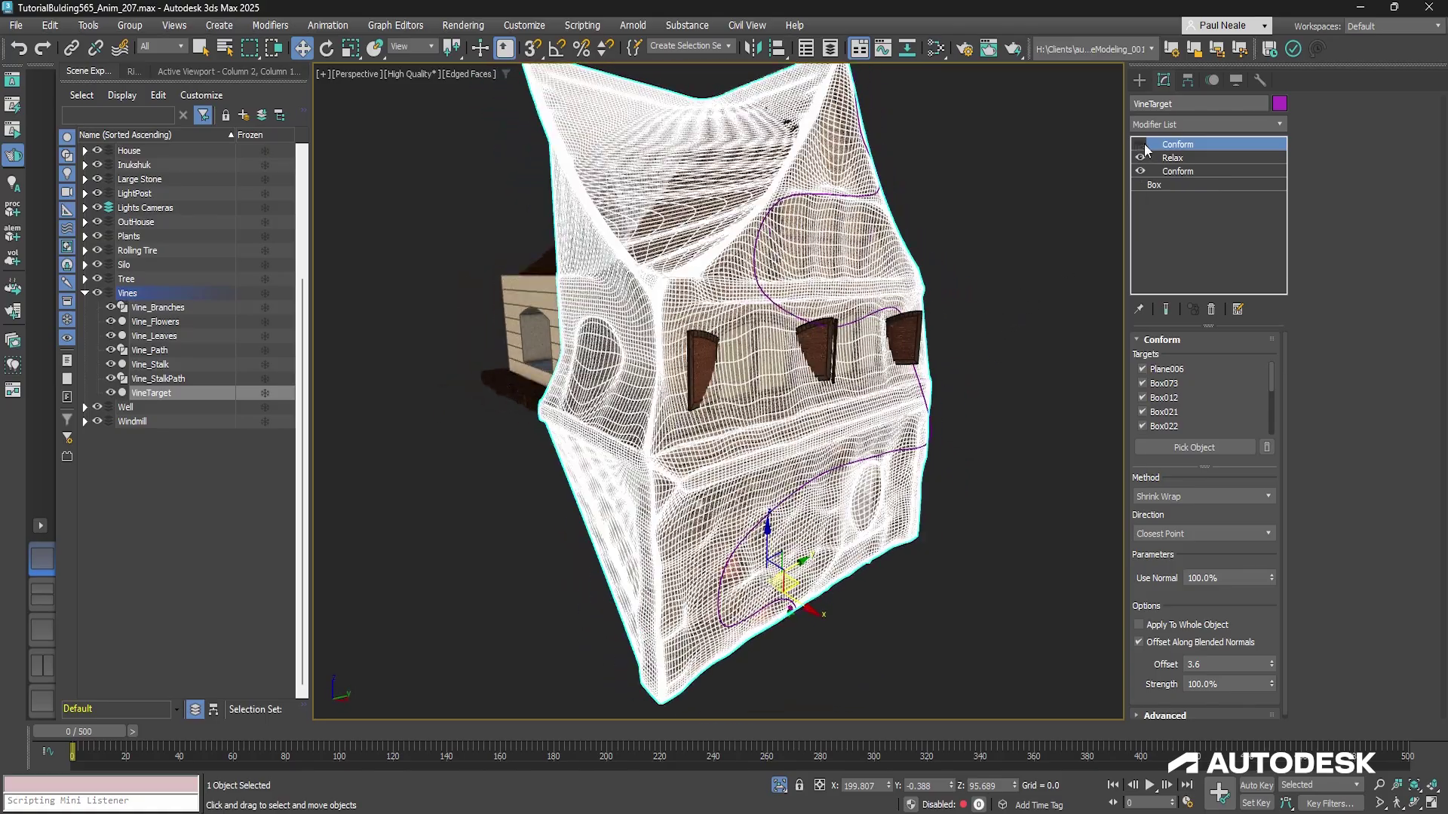
middle_click_drag(947, 285, 851, 305, "alt")
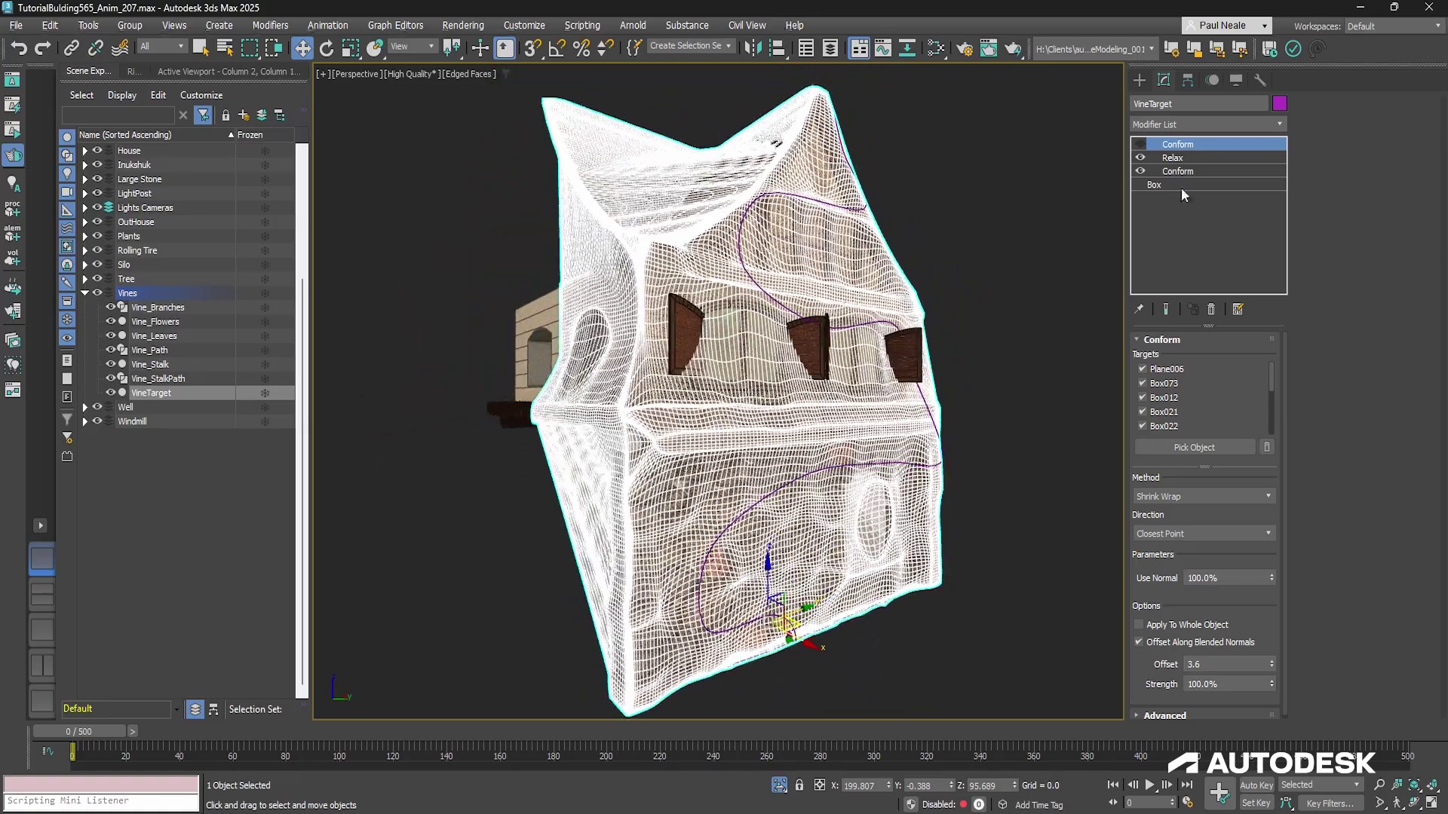
left_click(1139, 143)
middle_click_drag(1002, 239, 966, 268, "alt")
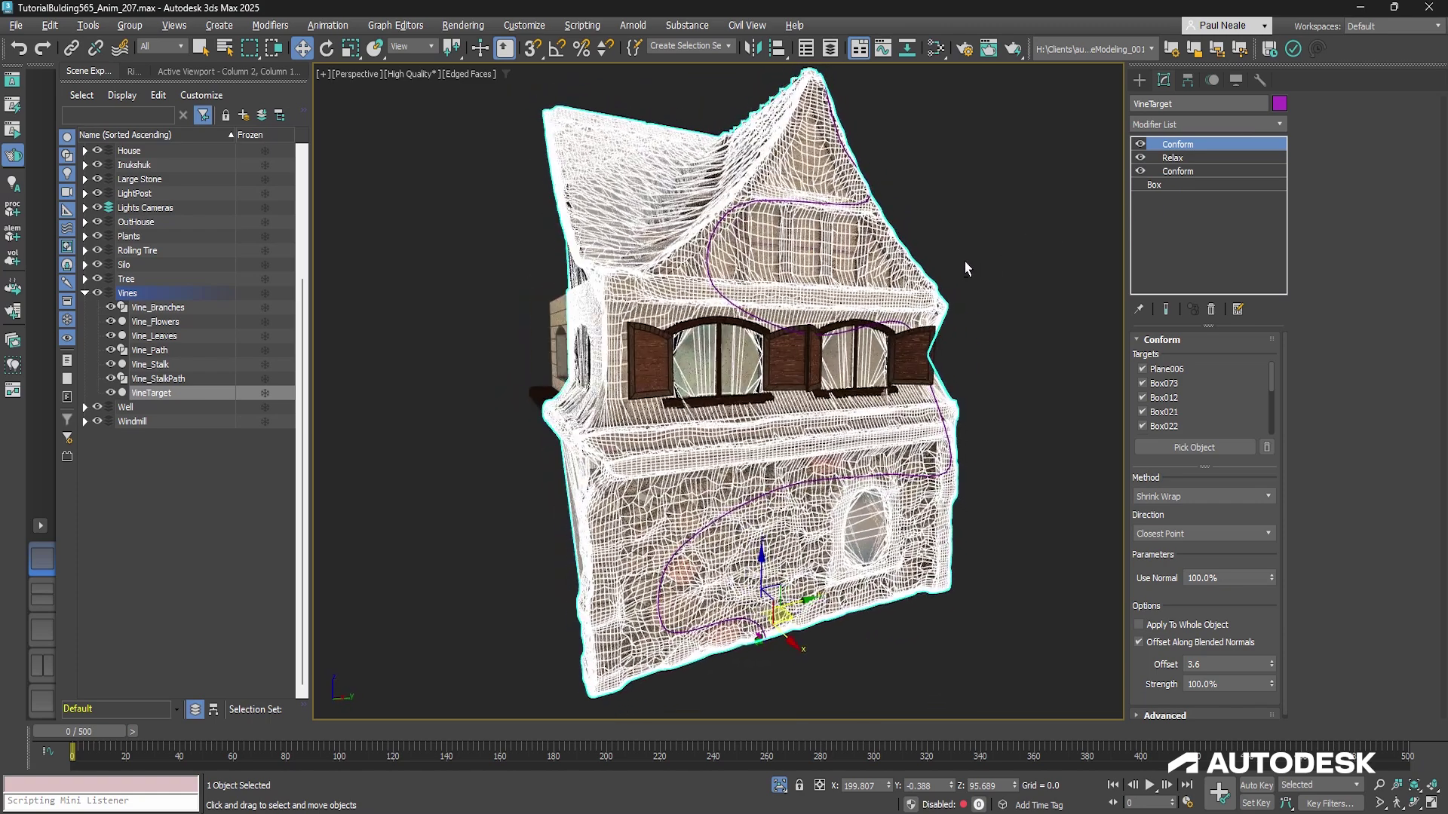
Step: Hide VineTarget and select the Vine_Path spline running across the house front
left_click(111, 393)
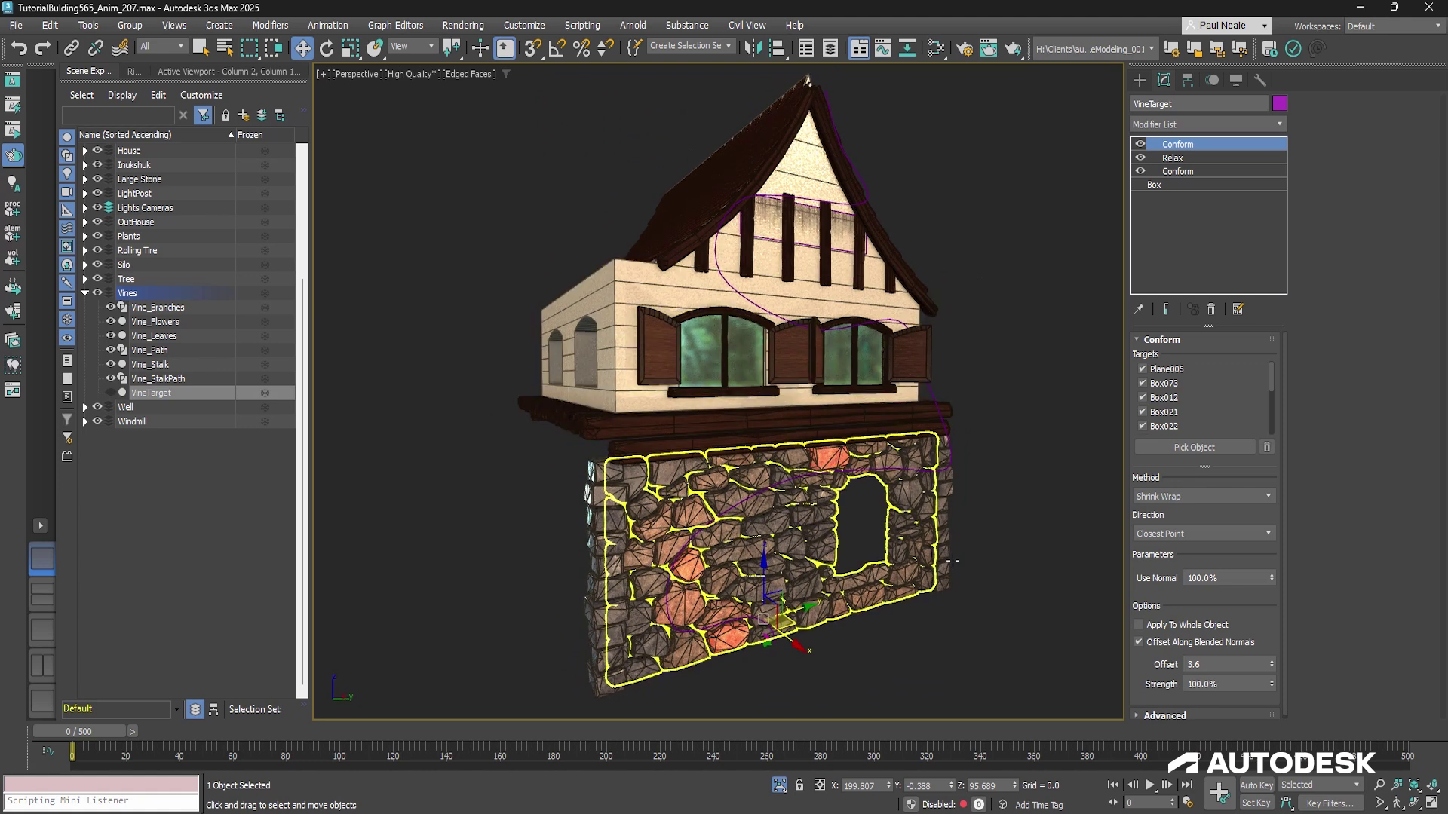
scroll(984, 314, "up", 4)
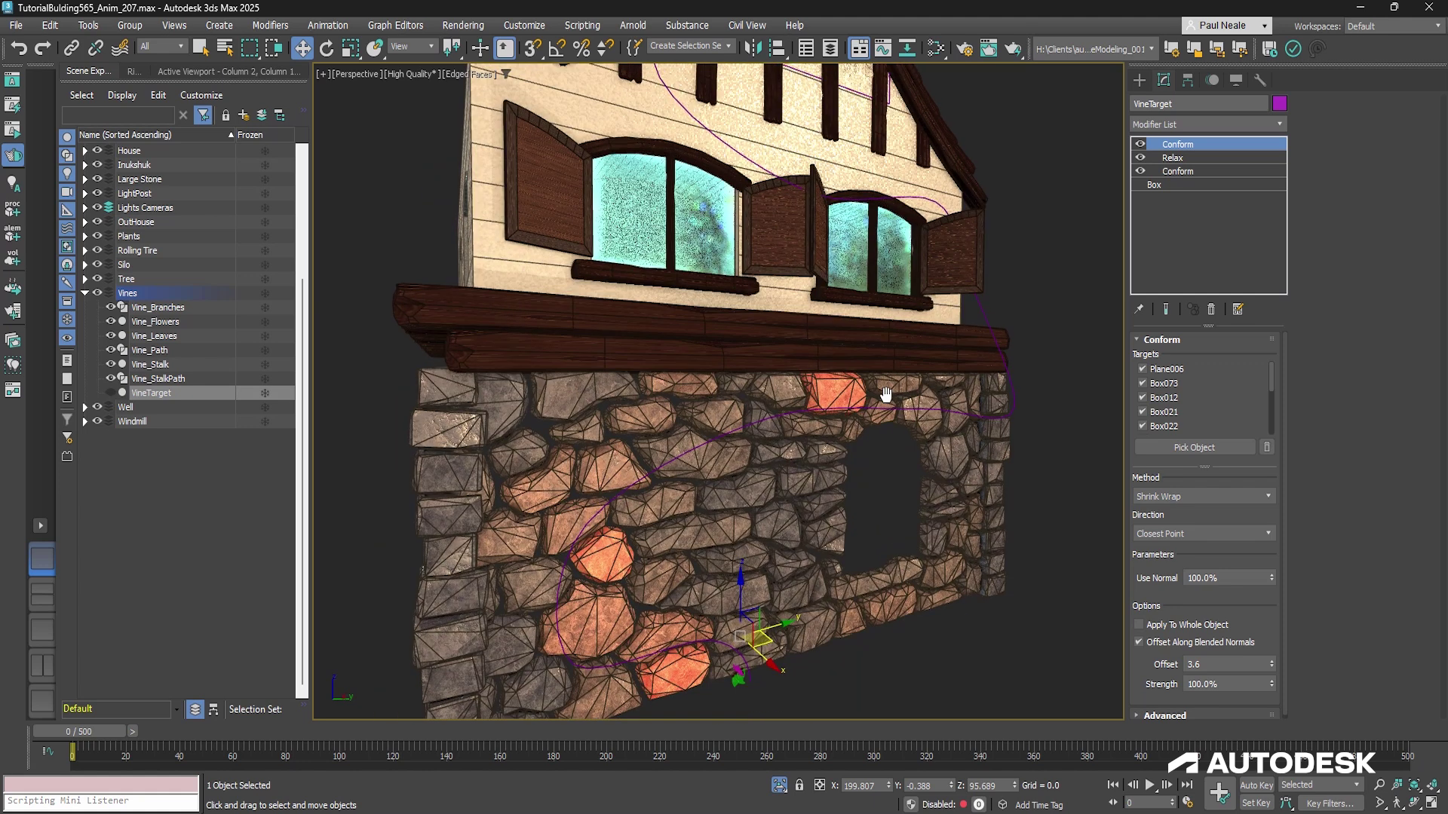
left_click(985, 315)
middle_click_drag(1021, 319, 1042, 362, "alt")
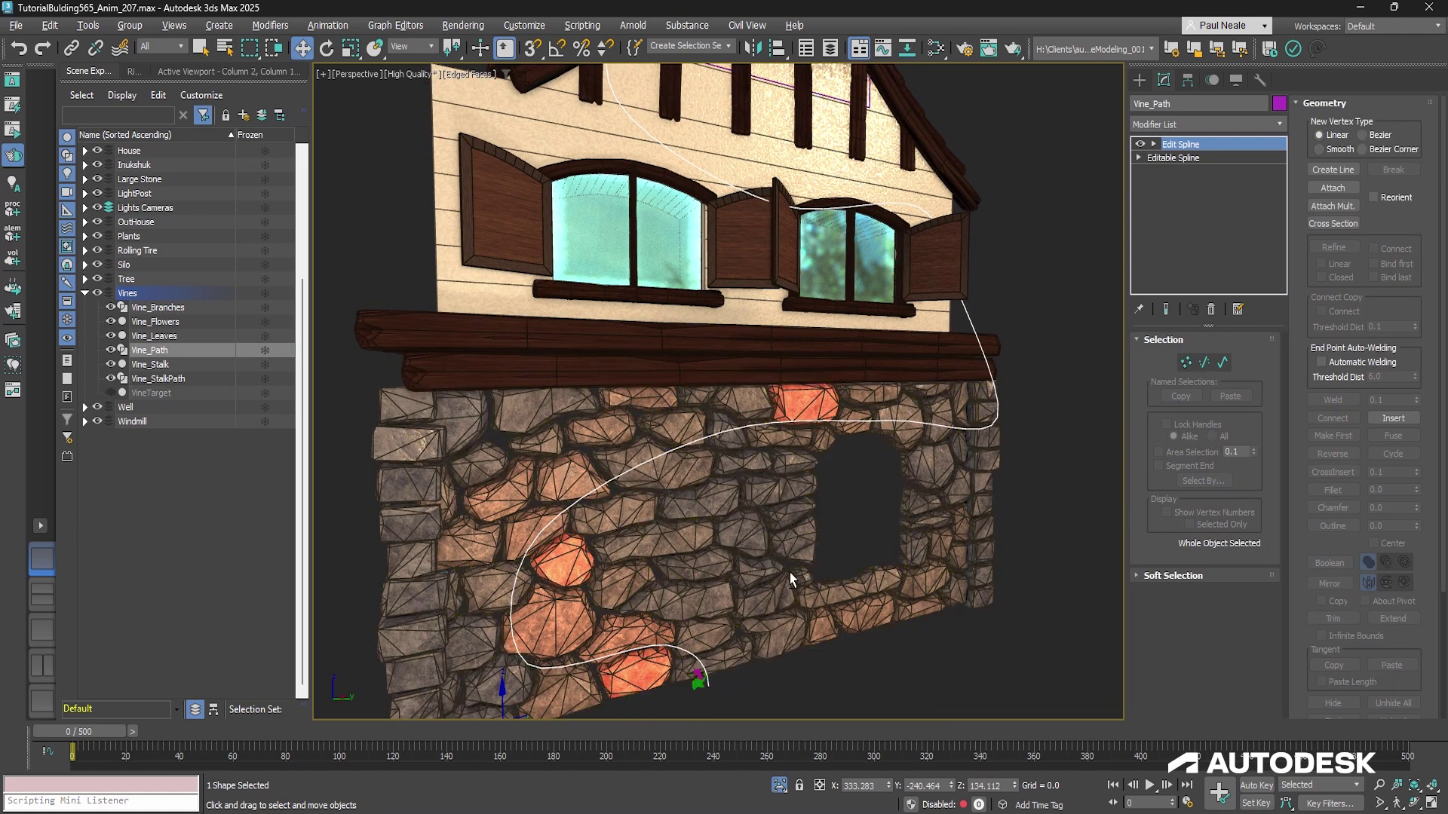
Step: Turn off edged faces in the viewport and frame the whole Vine_Path on the house front
scroll(783, 569, "up", 2)
mouse_move(777, 563)
middle_mouse_down()
mouse_move(779, 541)
mouse_move(762, 558)
mouse_move(767, 542)
middle_mouse_up()
key("F4")
scroll(892, 447, "down", 6)
middle_click_drag(892, 447, 888, 370, "alt")
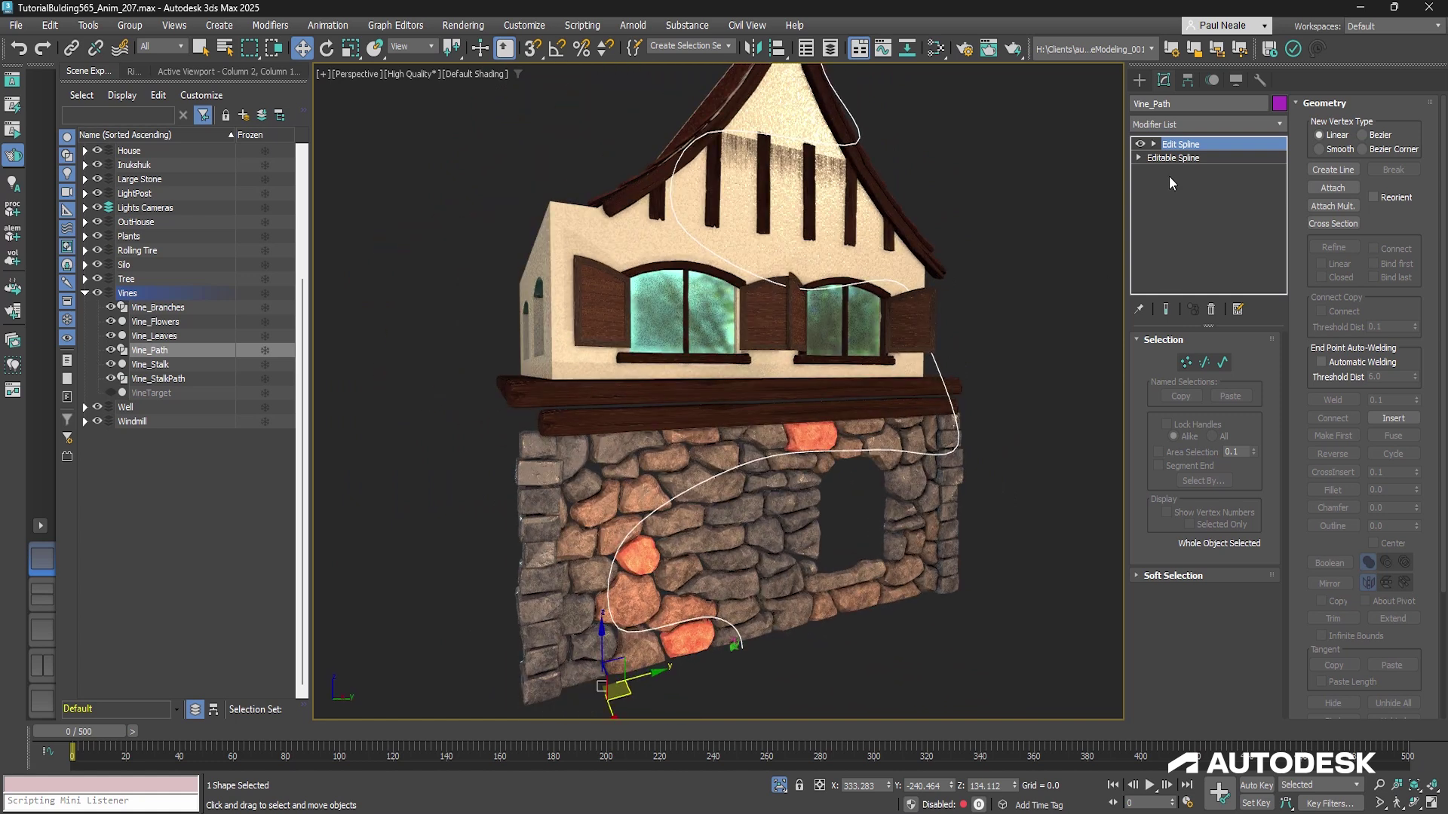
Step: Turn off Vine_Path's Edit Spline modifier and examine the spline that remains beneath it
left_click(1140, 144)
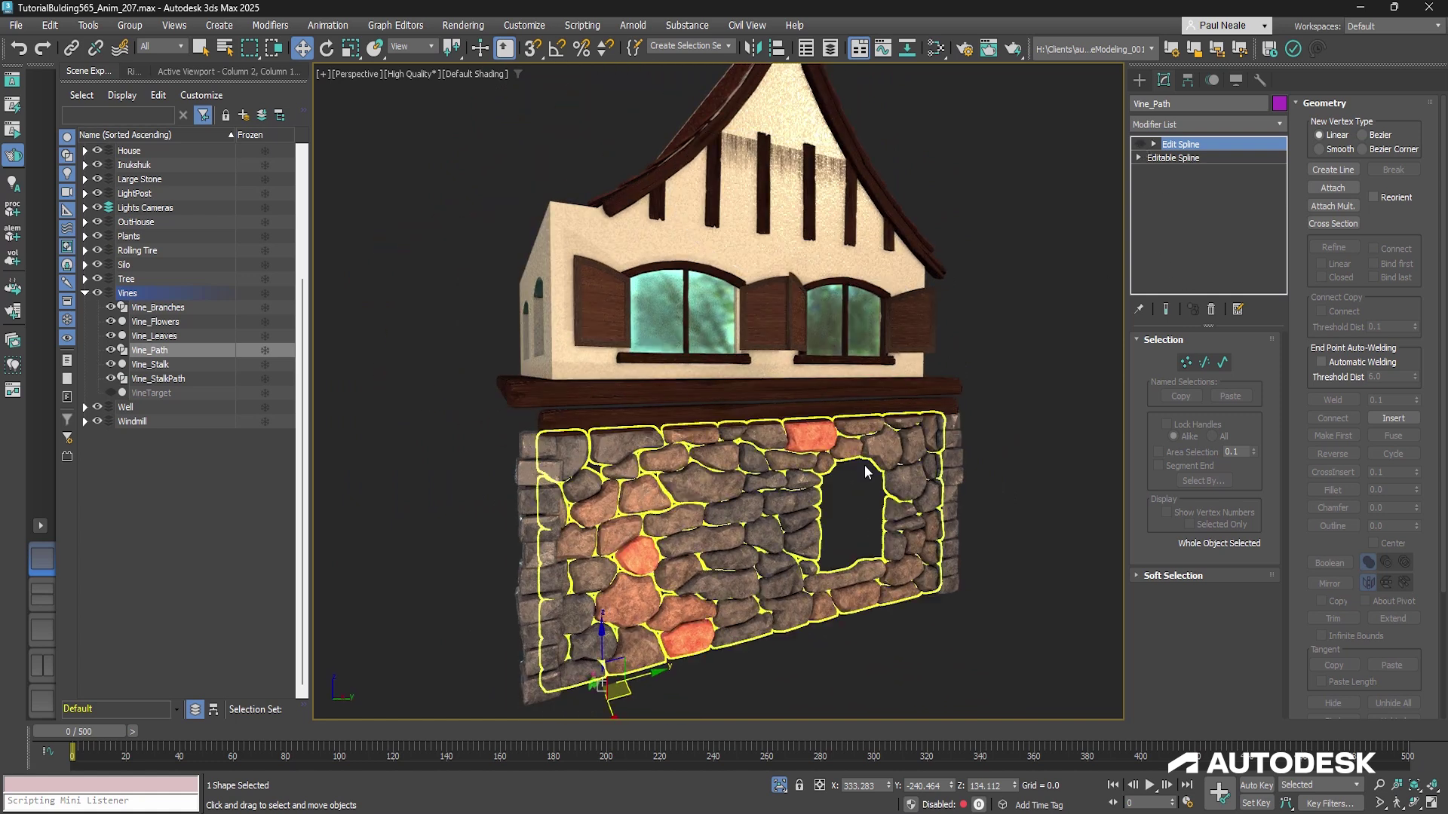
key("z")
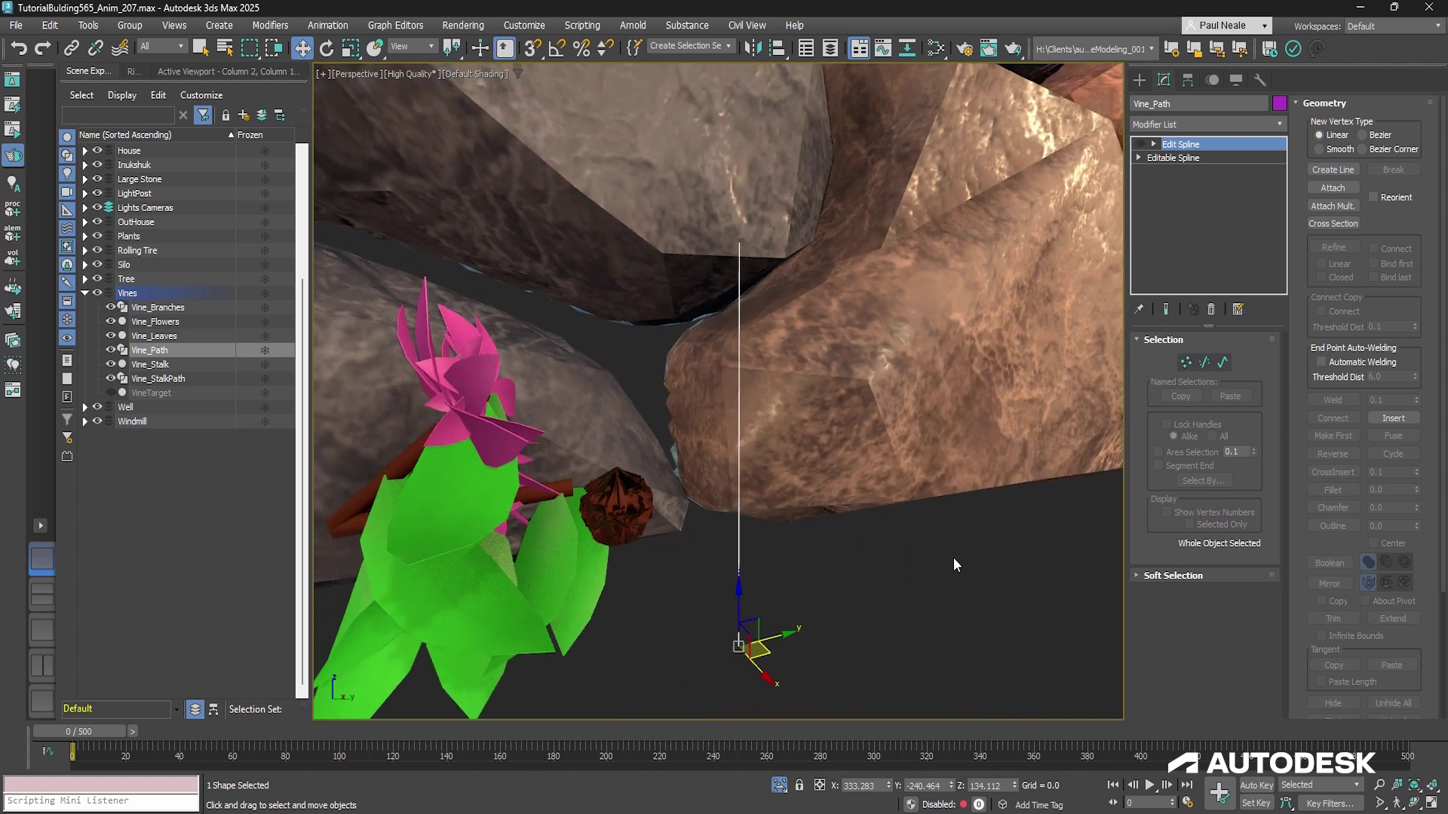
left_click(1186, 362)
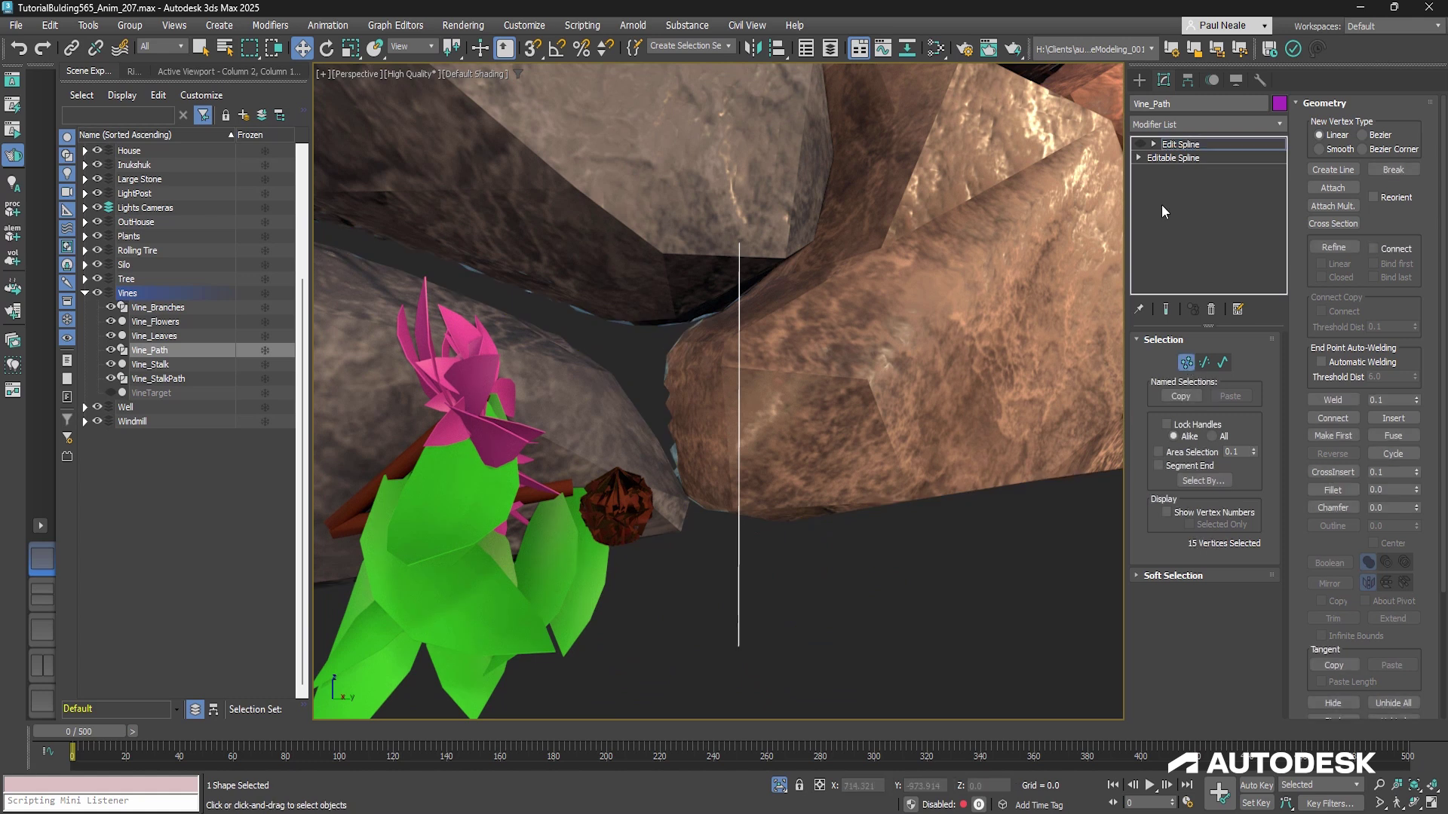
left_click(1189, 360)
Step: Enter the vertex level of Vine_Path's base Editable Spline and examine its short vertical line
left_click(1173, 158)
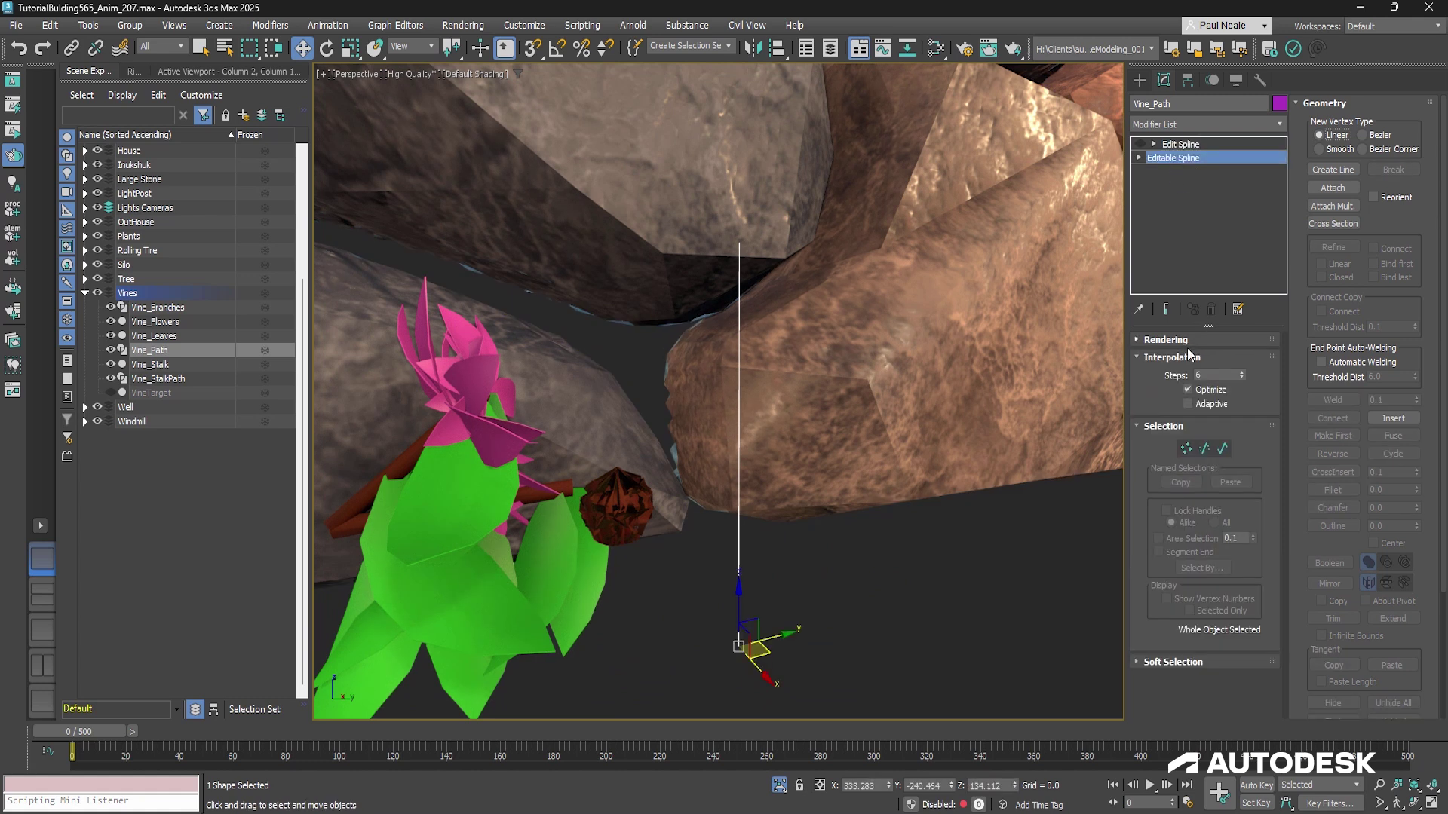
left_click(1186, 448)
middle_click_drag(918, 469, 887, 450, "alt")
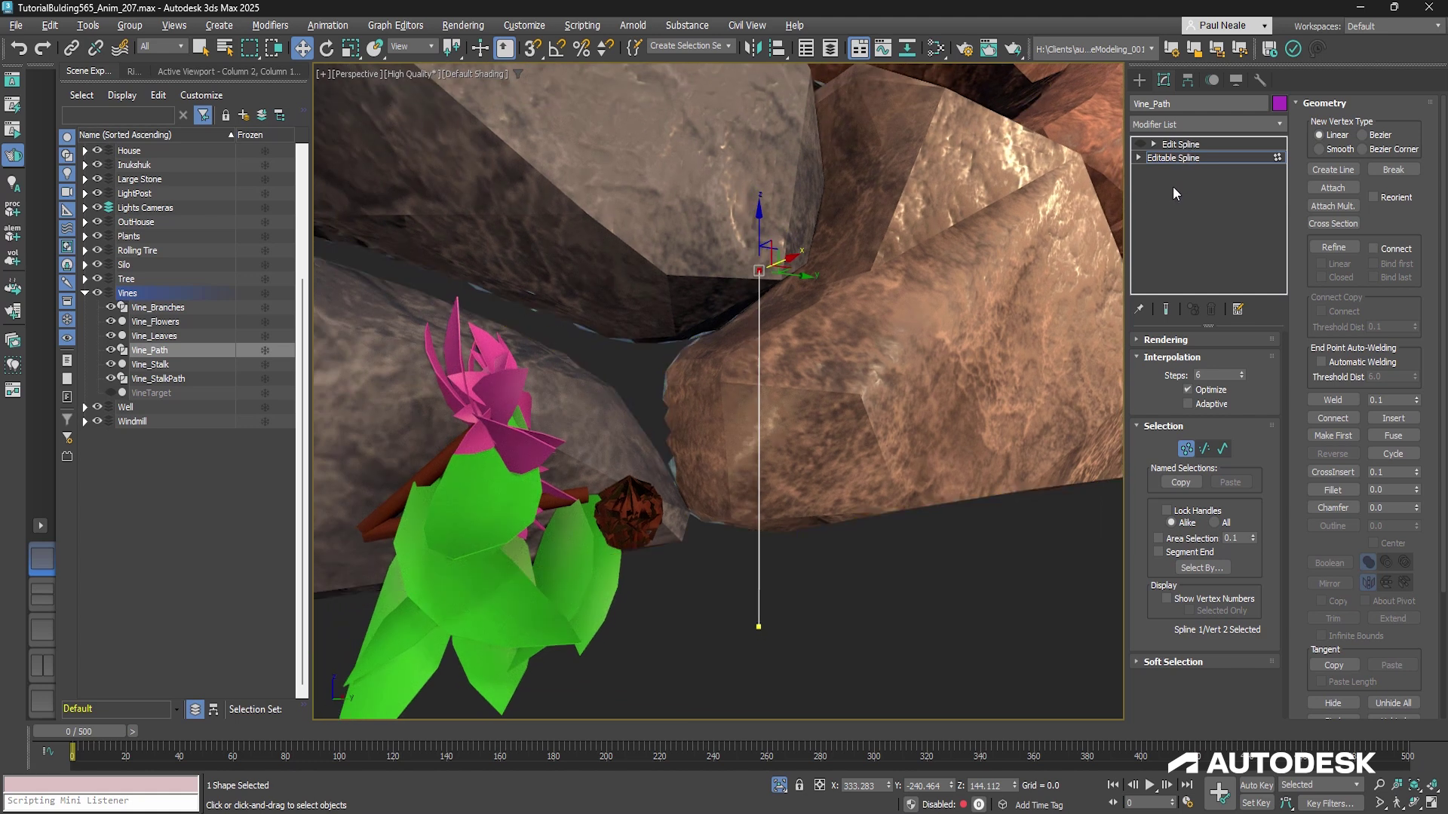
middle_click_drag(906, 396, 956, 374, "alt")
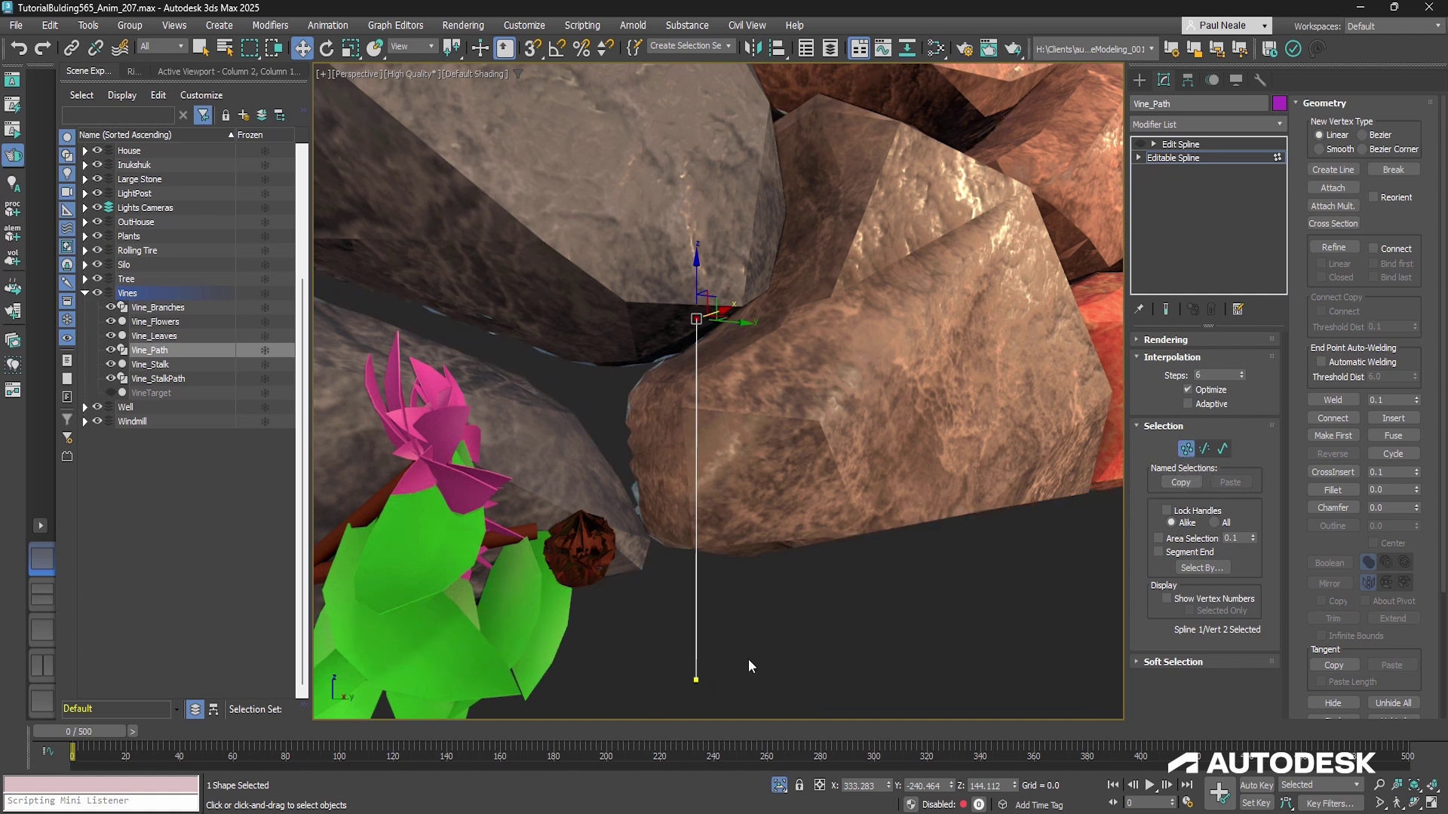
middle_click_drag(800, 468, 813, 430, "alt")
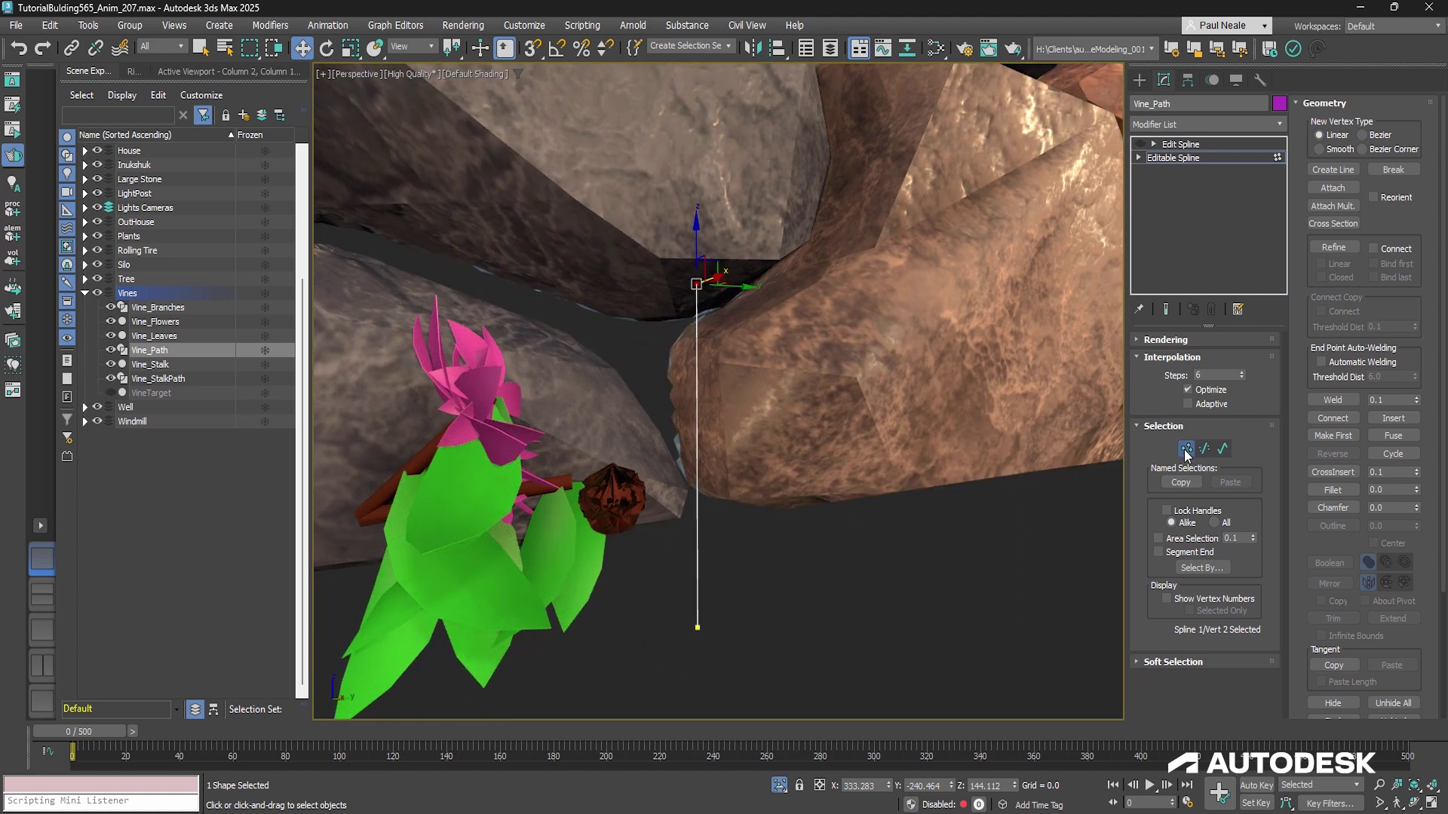
Step: Turn Vine_Path's Edit Spline modifier back on and frame the complete spline on the house front
left_click(1176, 158)
left_click(1174, 146)
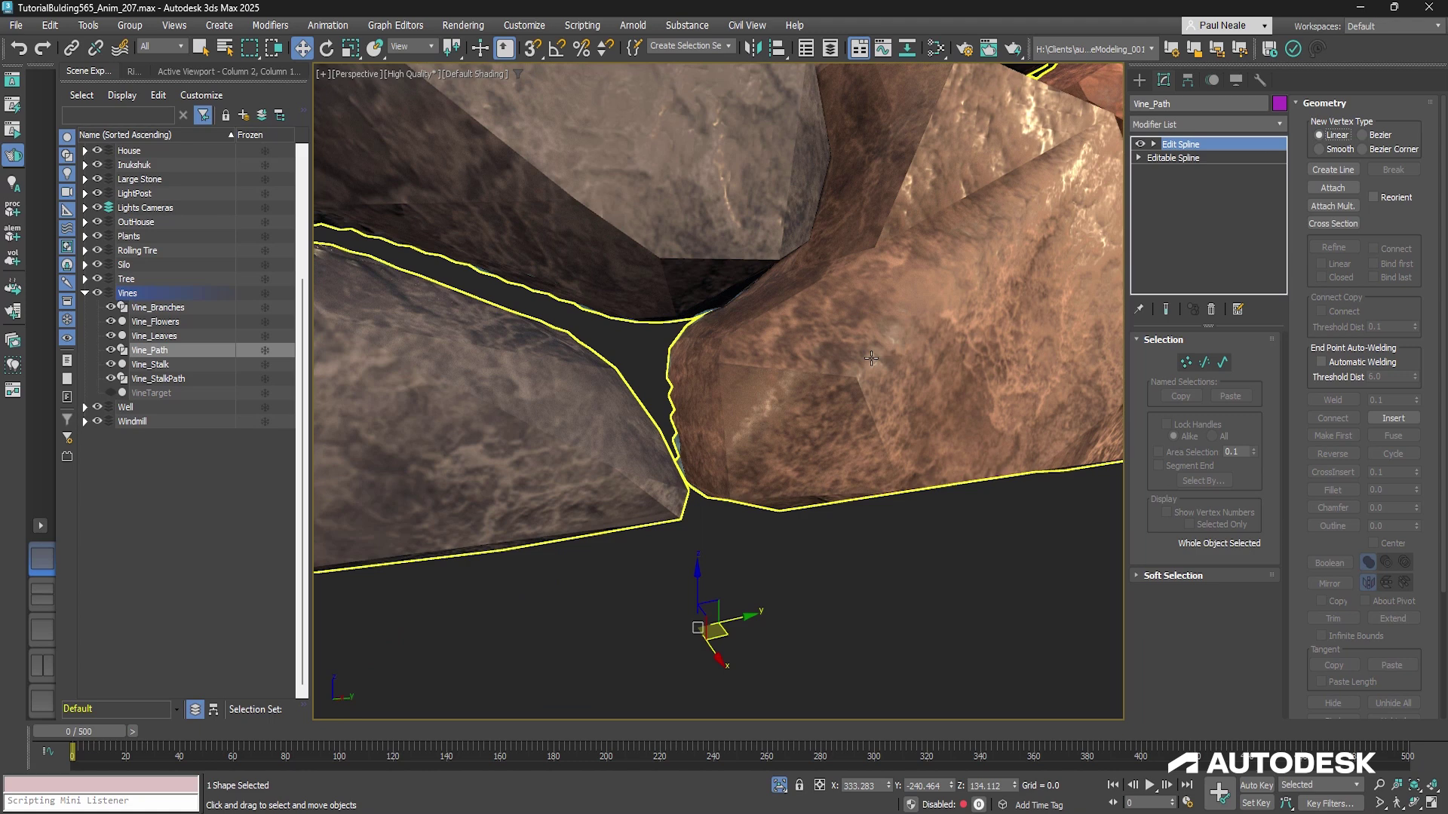
key("z")
middle_click_drag(782, 459, 806, 407, "alt")
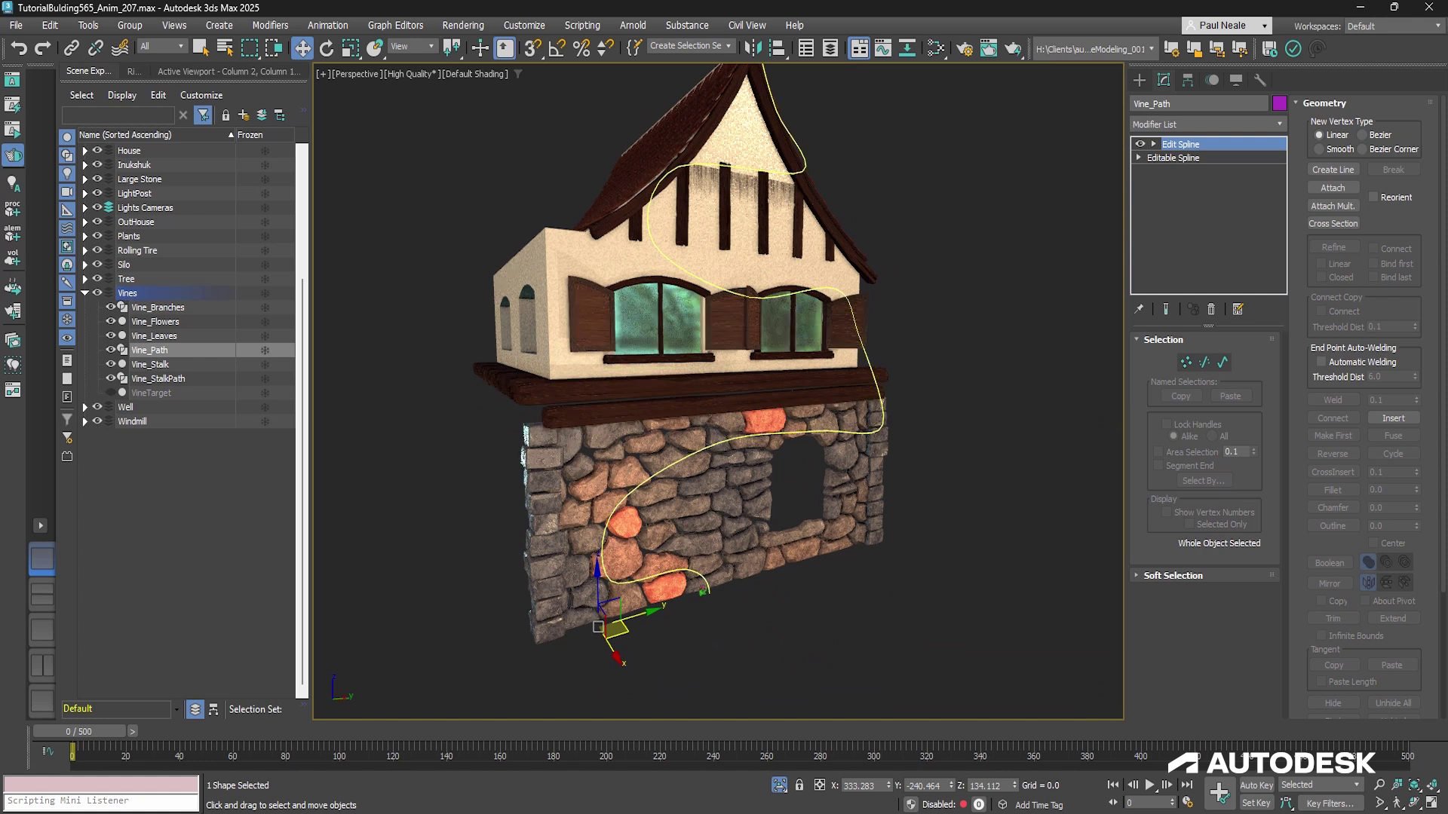
middle_click_drag(482, 422, 571, 420, "alt")
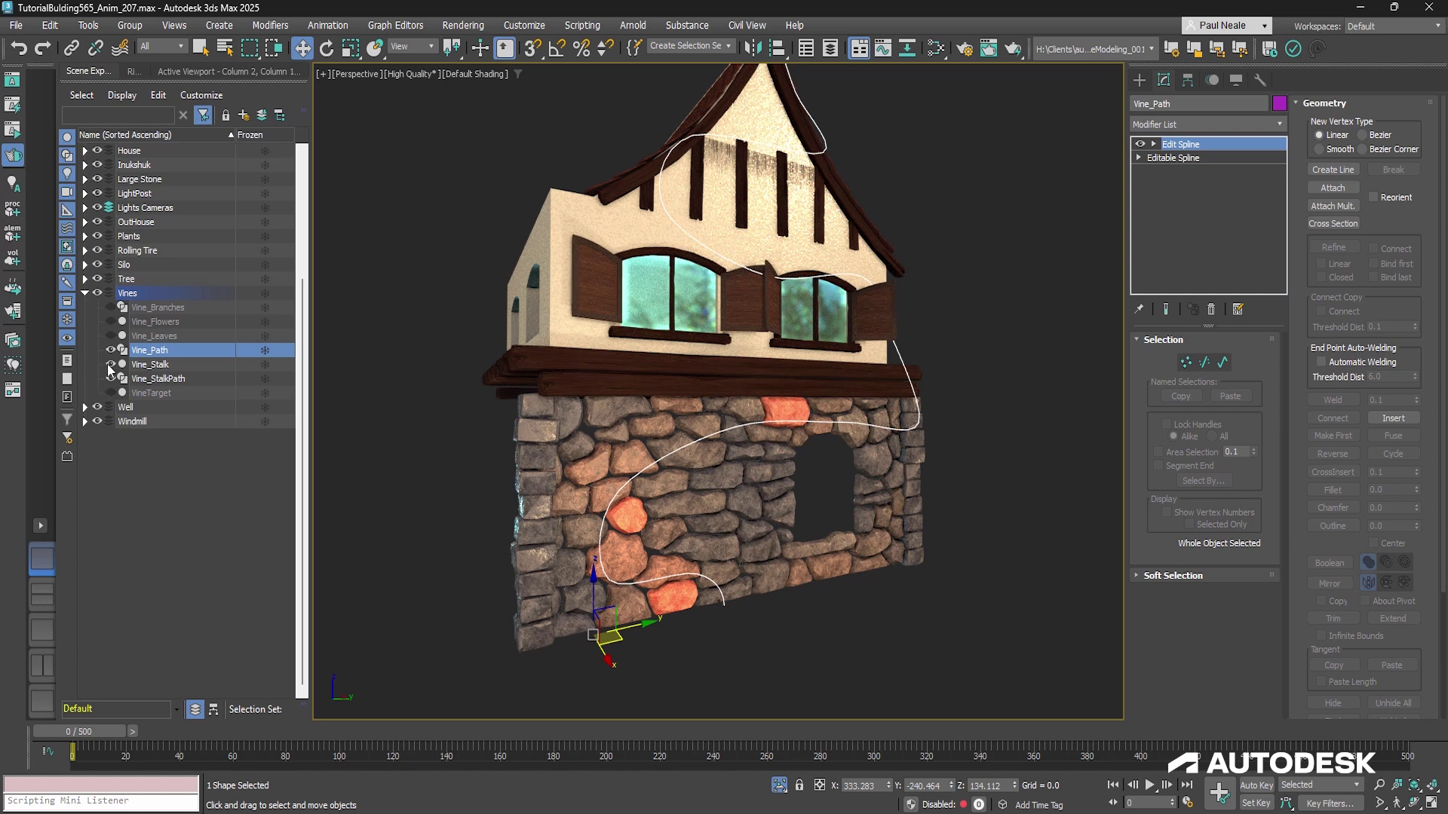
Step: Hide Vine_Branches, Vine_Flowers, Vine_Leaves and Vine_Stalk, and examine the base Editable Spline of Vine_StalkPath
left_click(151, 378)
middle_click_drag(843, 626, 819, 621, "alt")
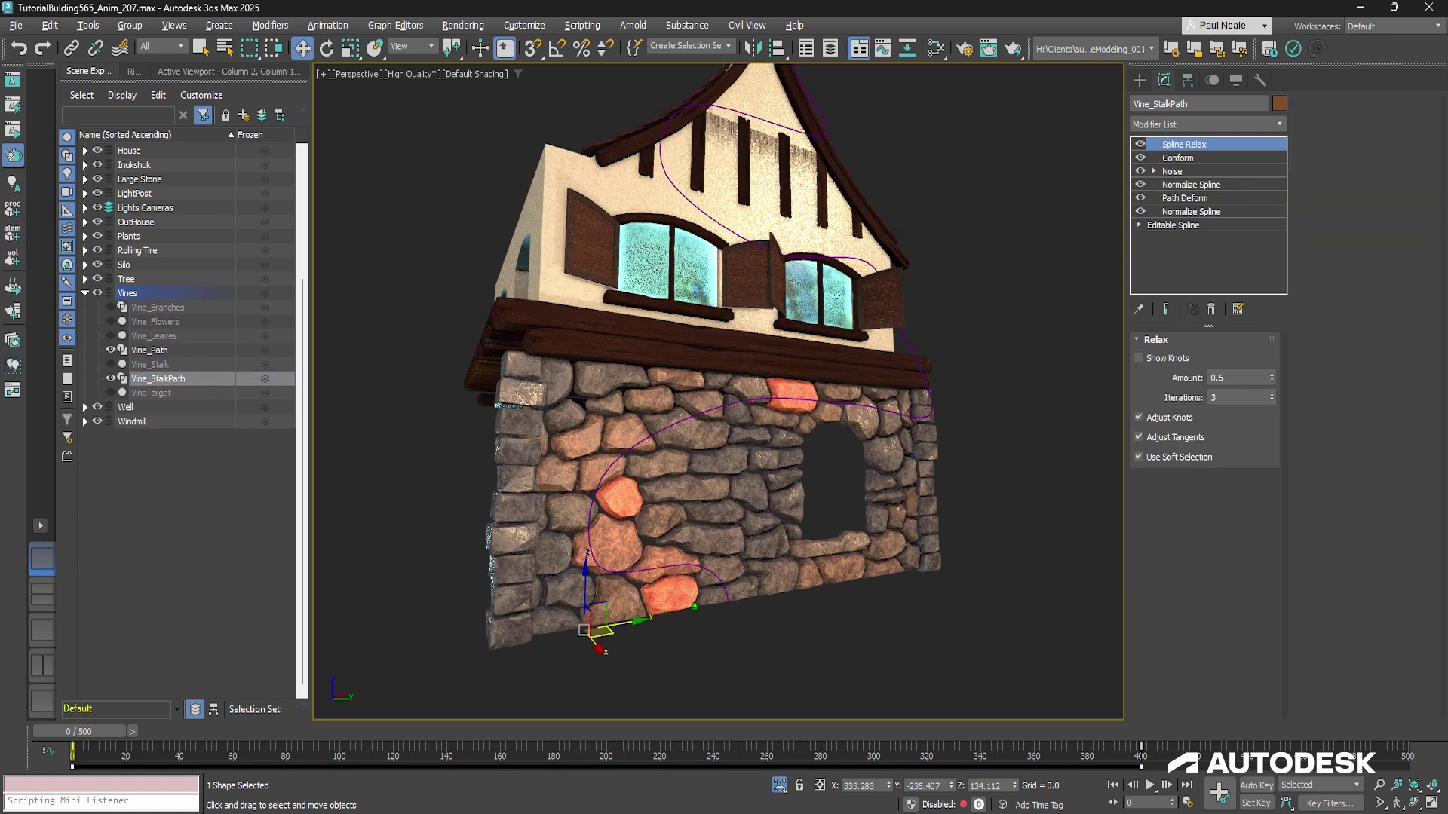
left_click(1173, 224)
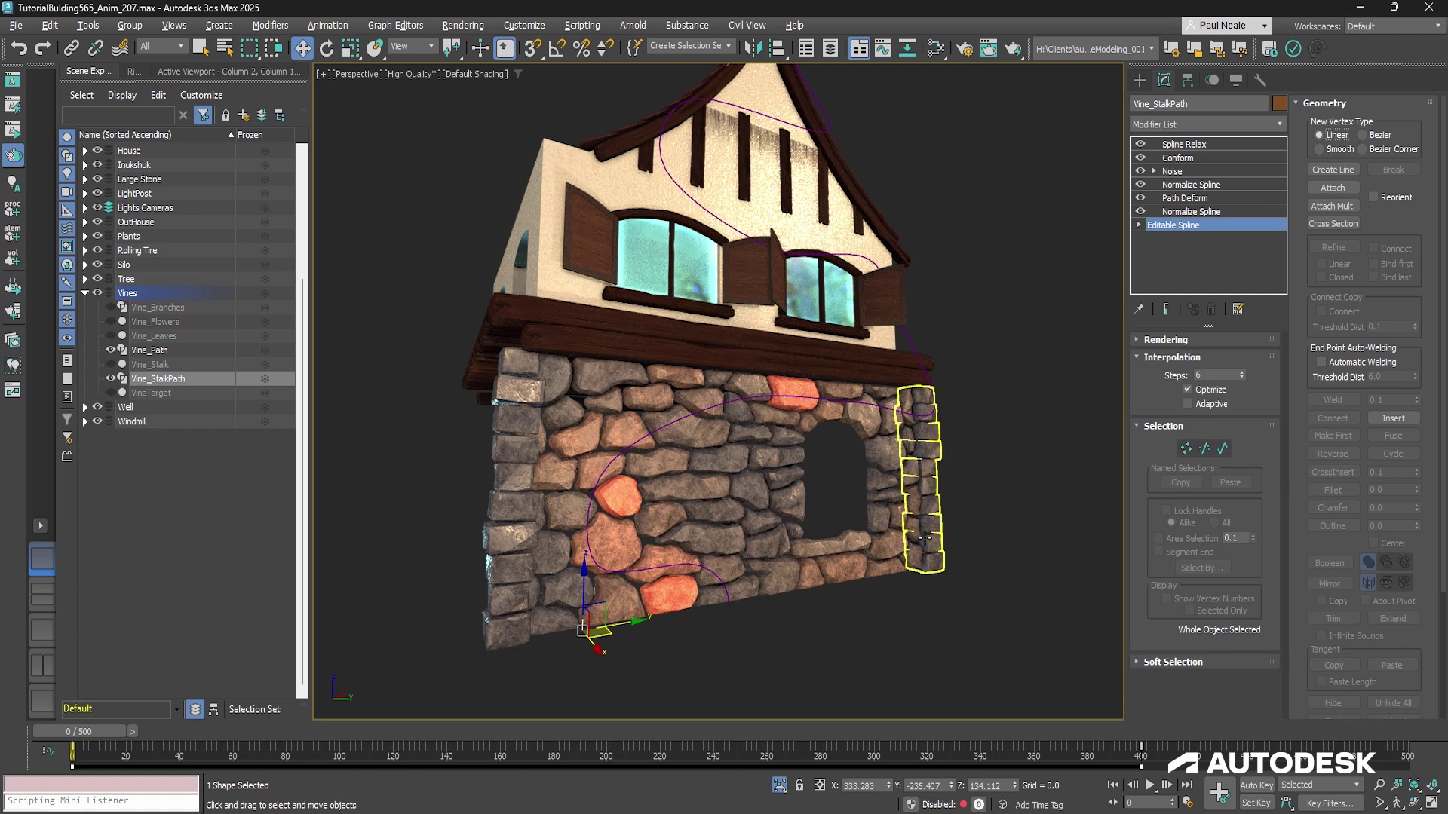
key("z")
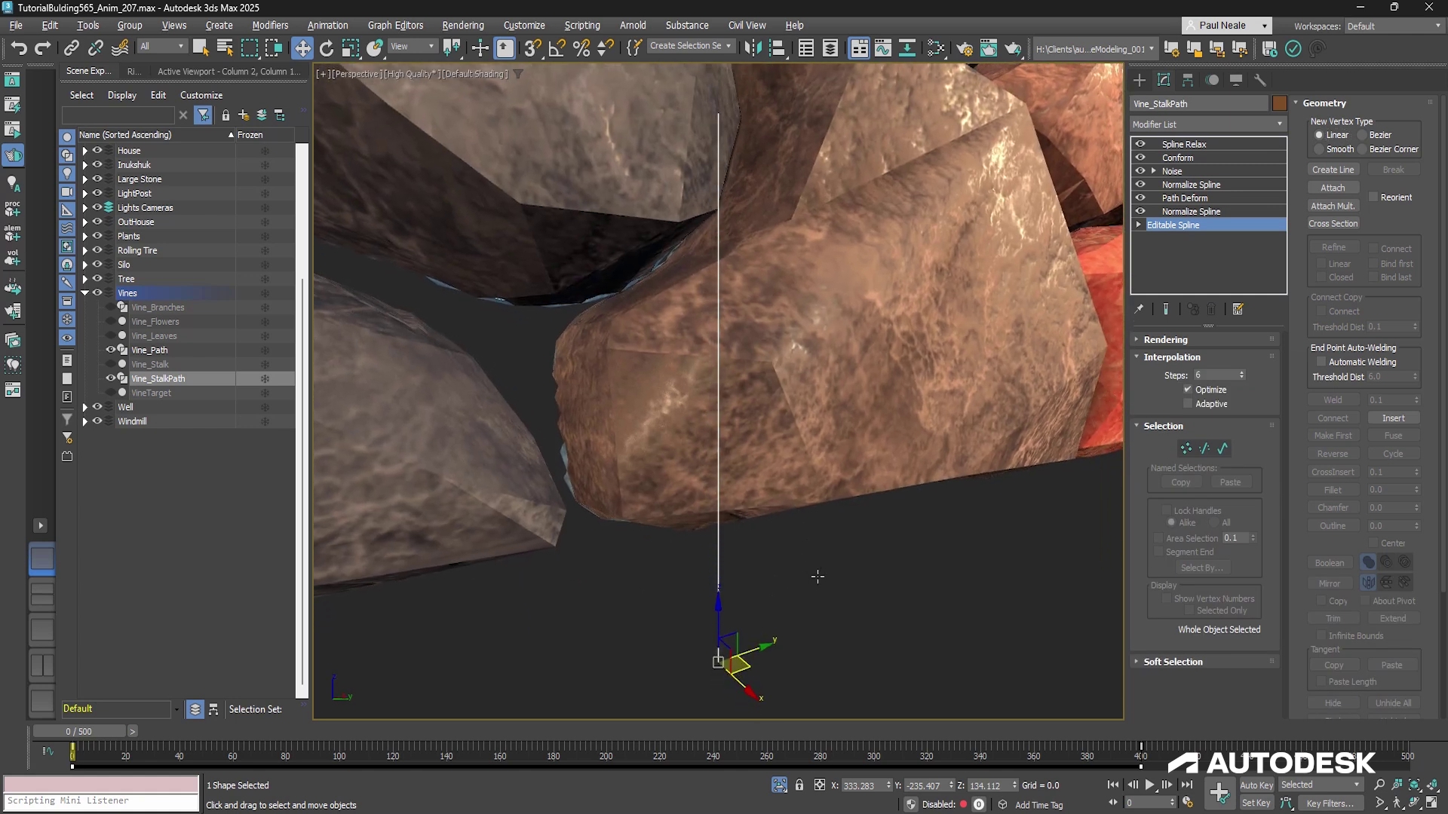
left_click(1187, 451)
left_click(1186, 451)
mouse_move(866, 511)
middle_mouse_down("alt")
mouse_move(894, 490)
mouse_move(878, 498)
middle_mouse_up("alt")
Step: Show the knots of Vine_StalkPath's lower Normalize Spline modifier and examine them along the vertical line
left_click(1207, 214)
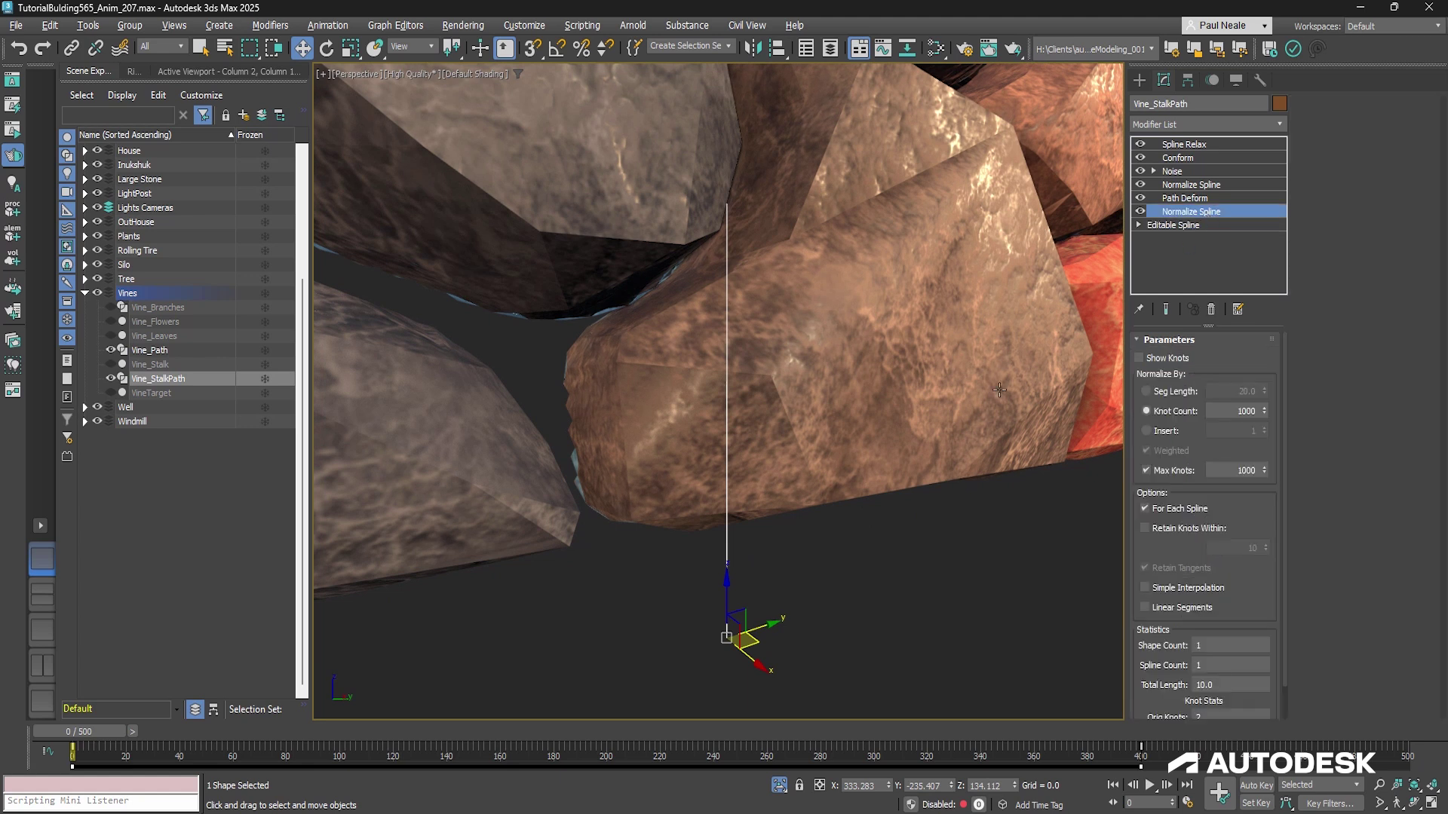
left_click(1140, 359)
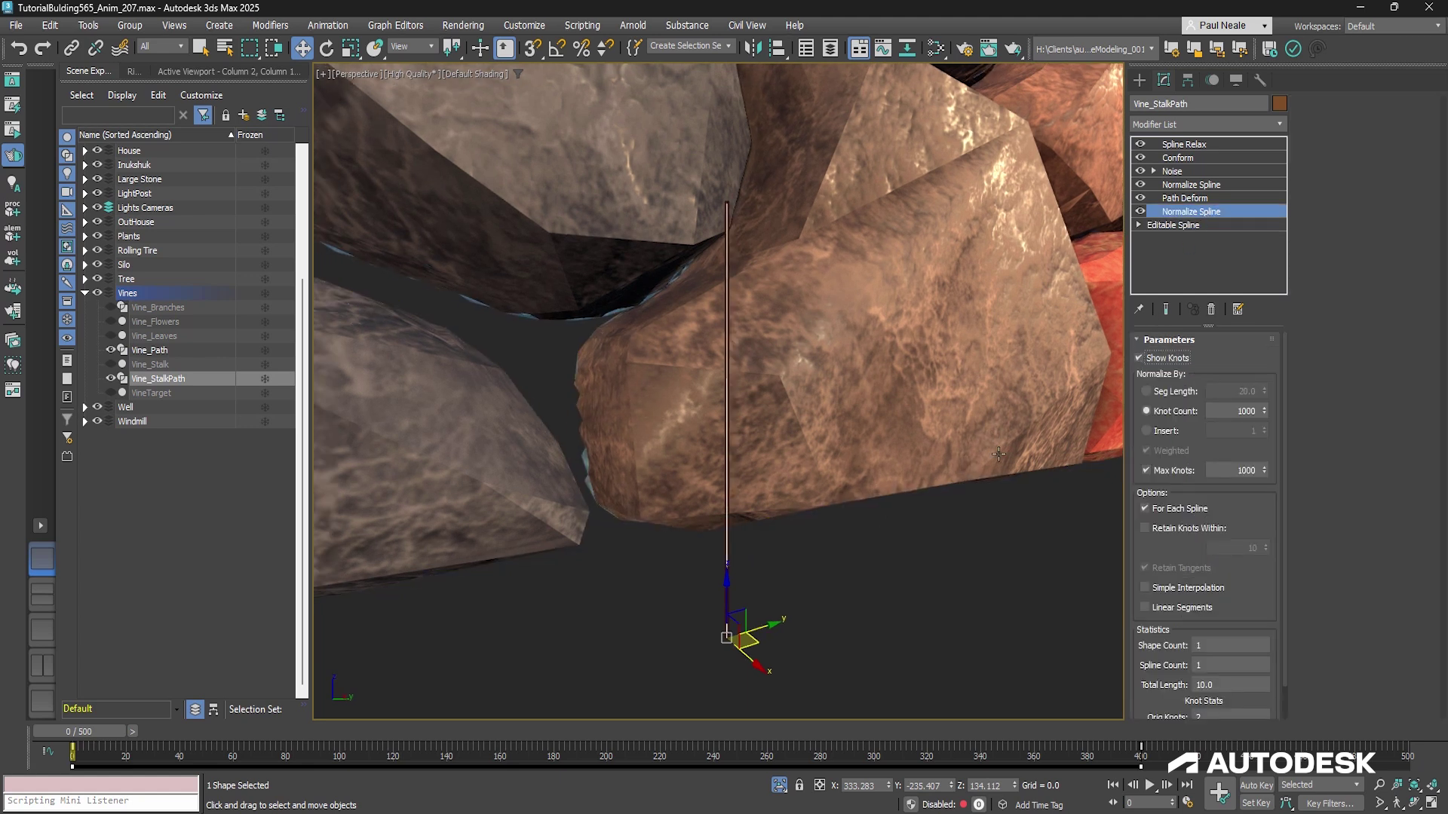
scroll(725, 362, "up", 2)
scroll(725, 362, "down", 3)
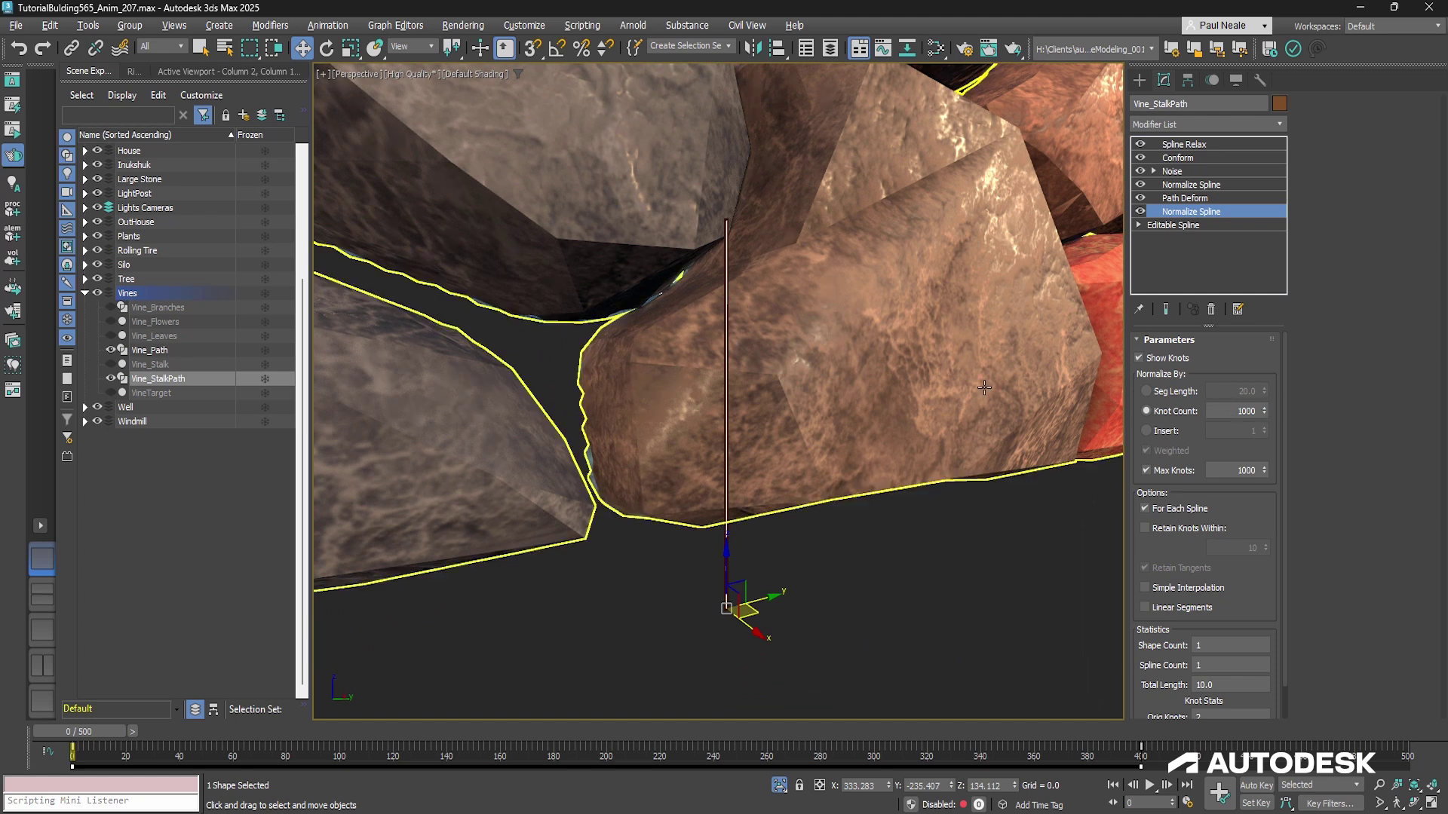
middle_click_drag(1003, 366, 938, 414)
scroll(937, 414, "down", 1)
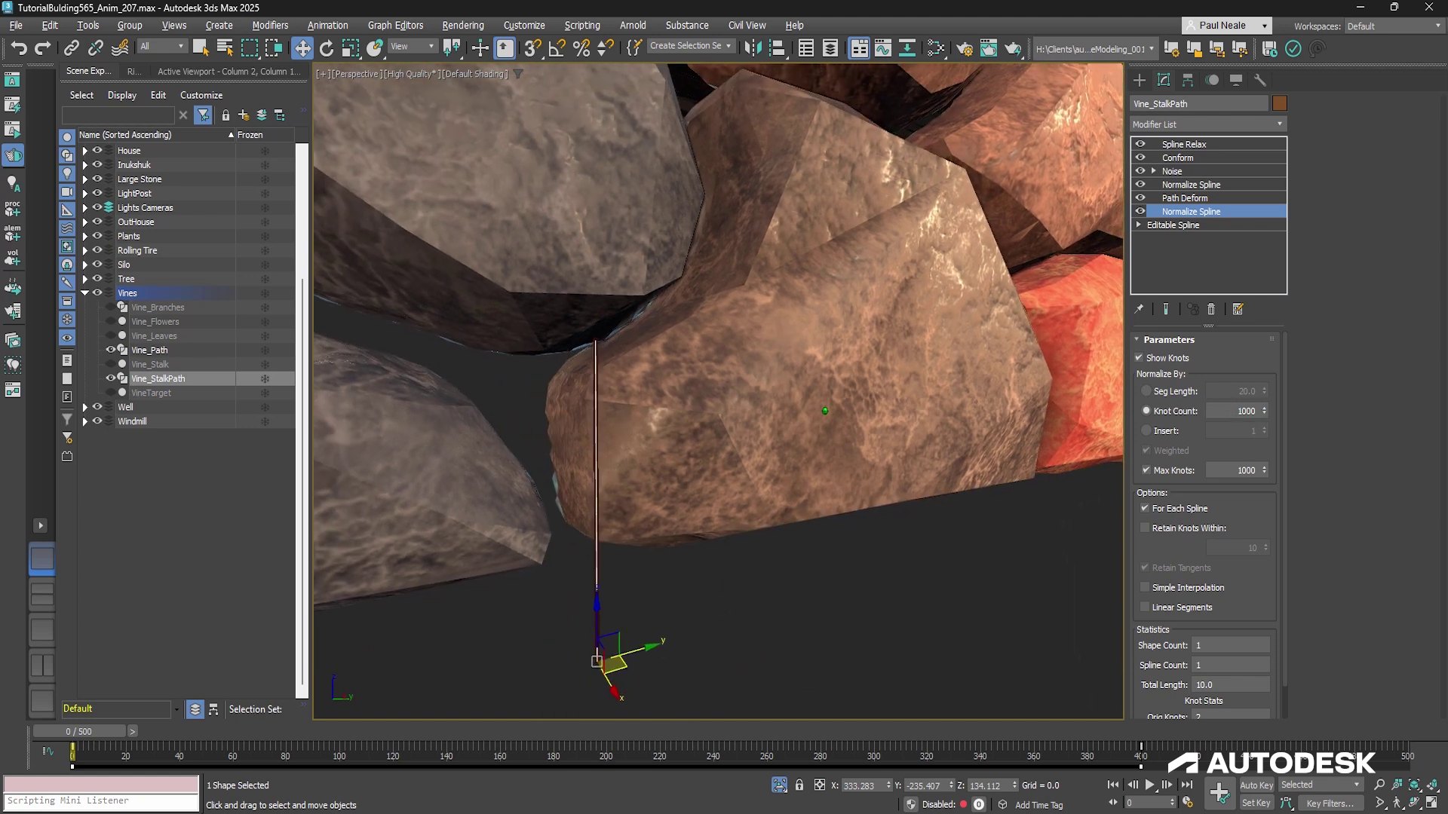
Step: Open Vine_StalkPath's Path Deform modifier and scrub the timeline to frame 86 to examine the growth along Vine_Path
left_click(1195, 202)
scroll(724, 428, "down", 4)
scroll(780, 441, "down", 6)
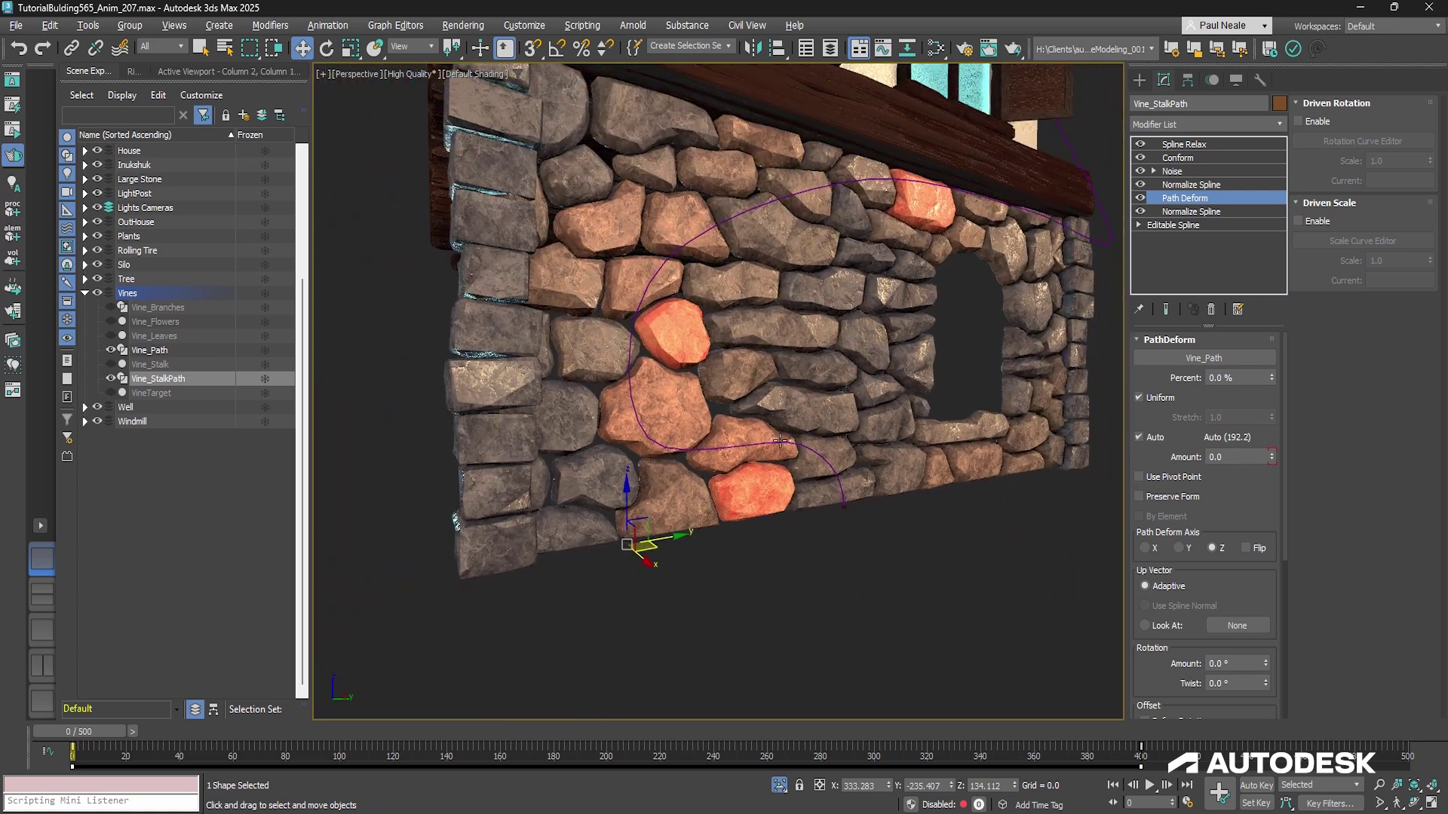
middle_click_drag(780, 441, 730, 566)
middle_click_drag(875, 426, 790, 475, "alt")
scroll(815, 434, "down", 4)
scroll(815, 434, "down", 1)
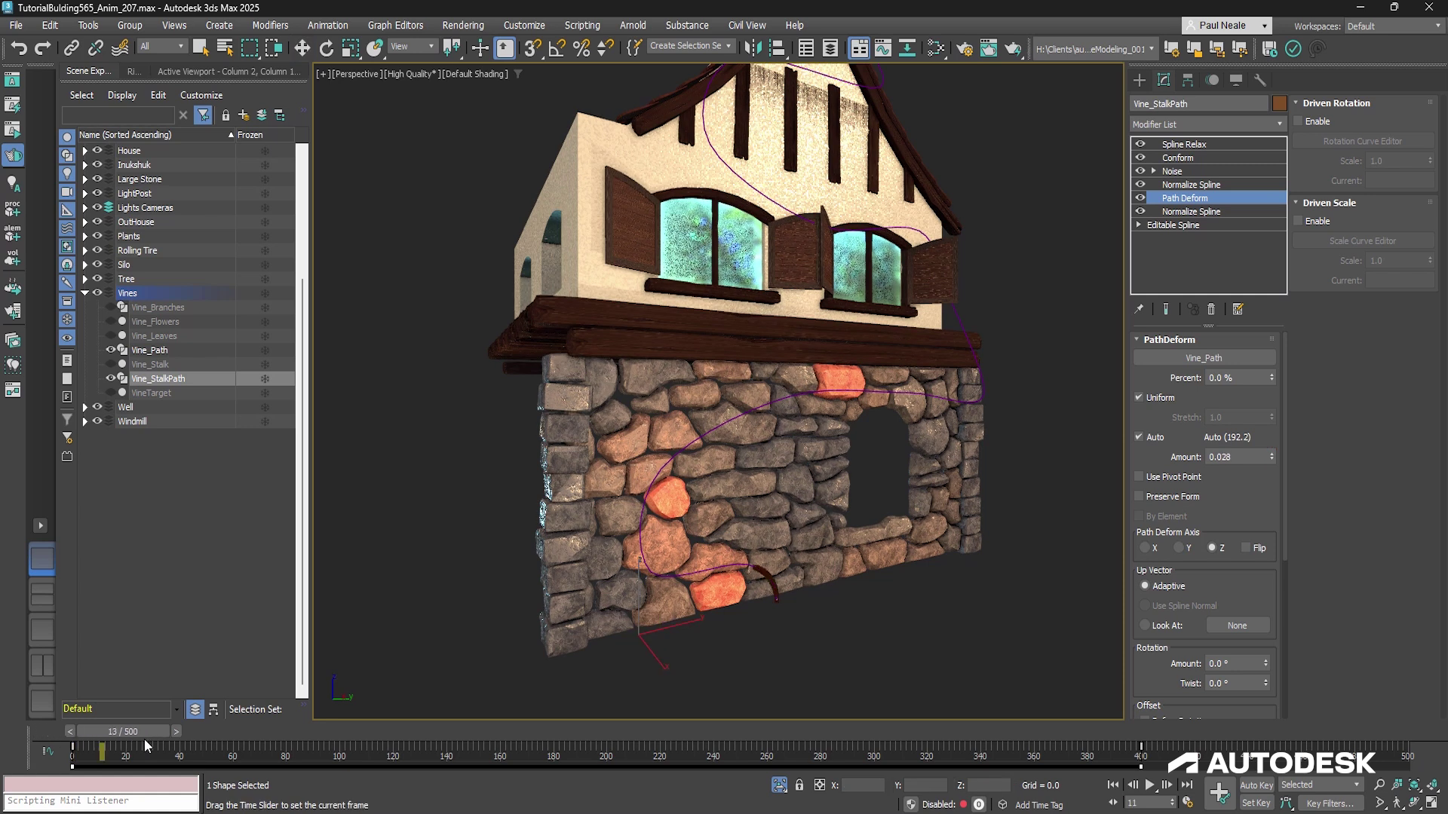
left_click_drag(309, 753, 332, 750)
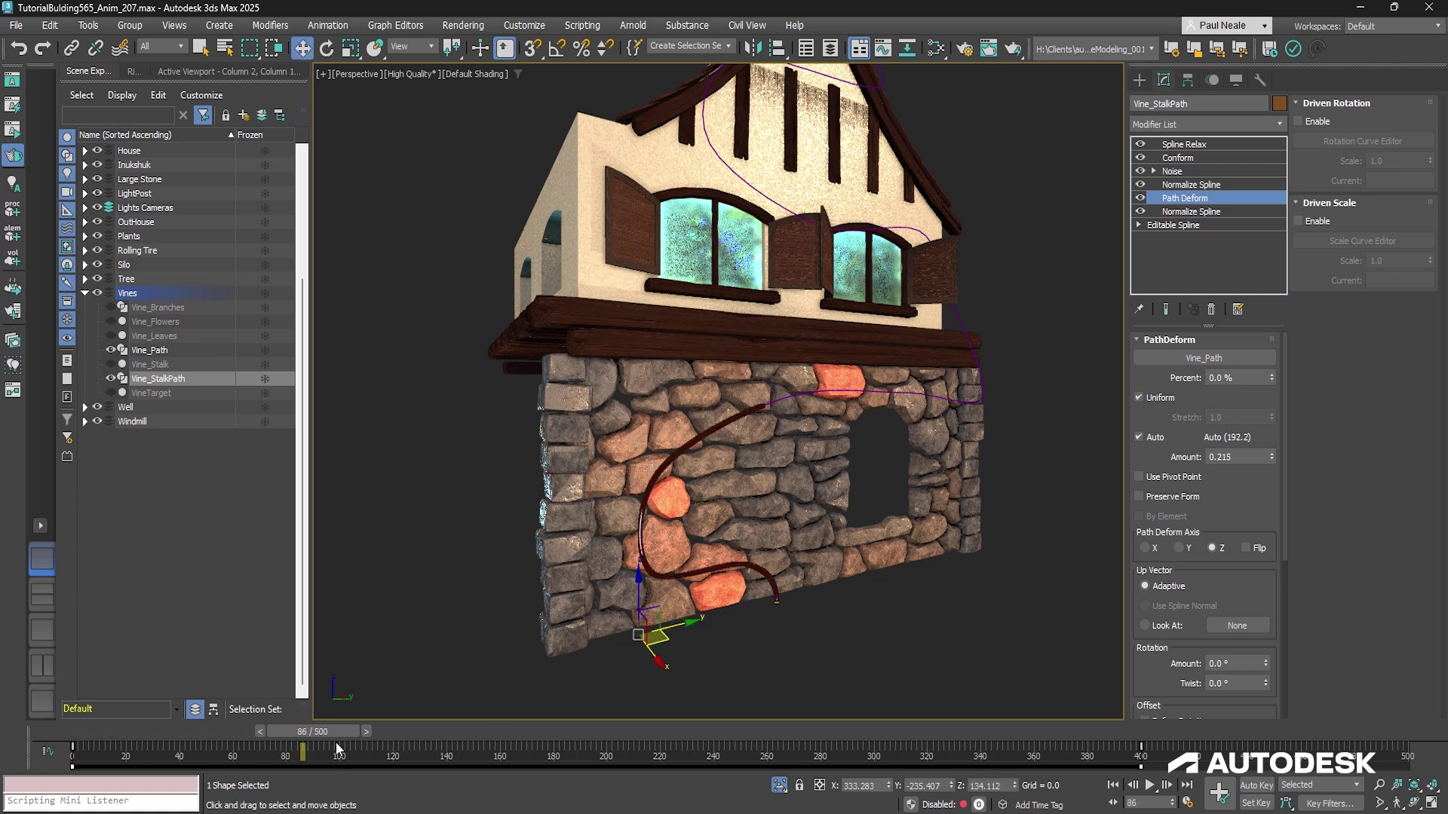
Step: Turn off the lower Normalize Spline's knot display and scrub the Path Deform growth to frame 219
left_click(1174, 212)
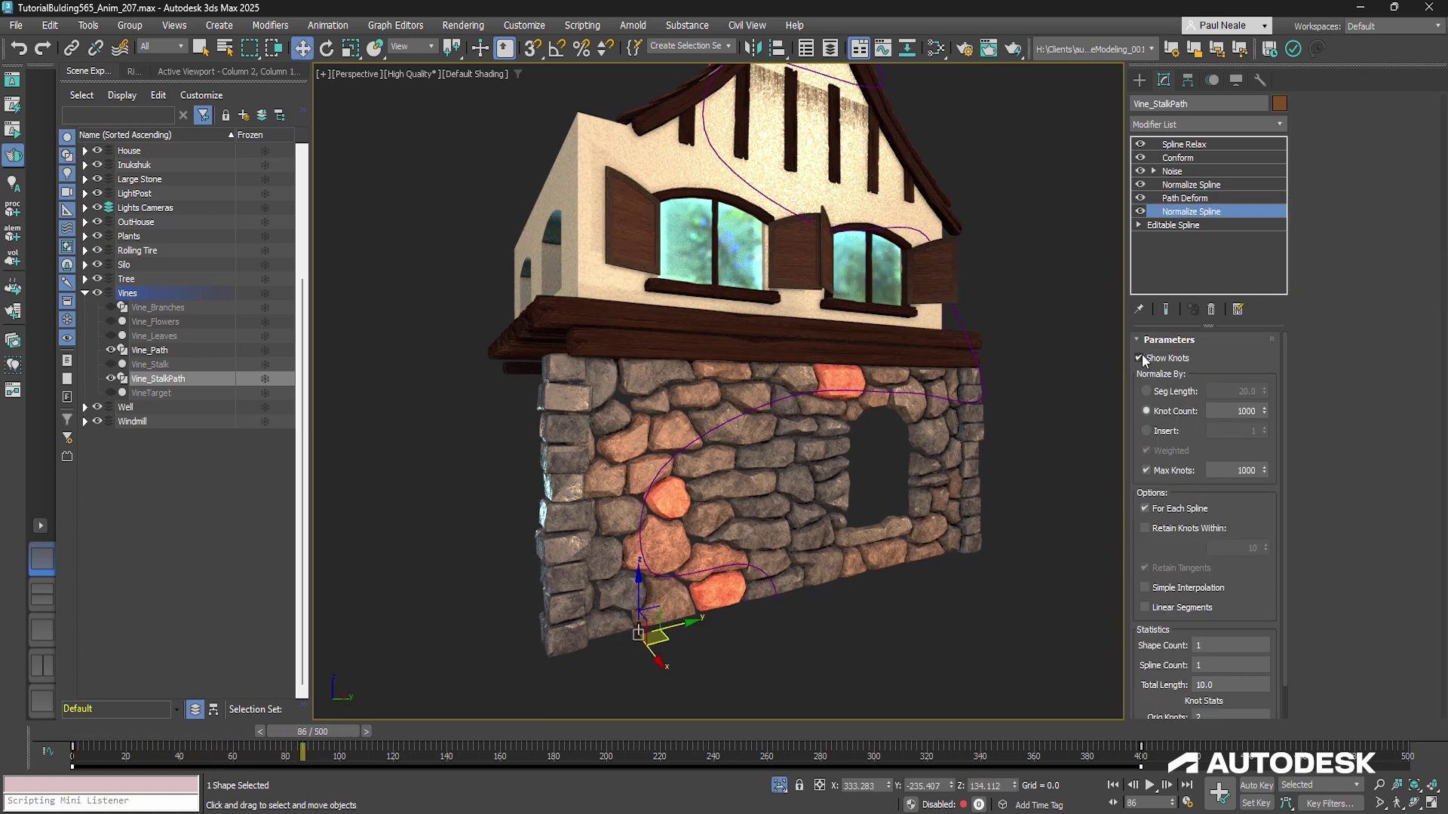
left_click(1187, 199)
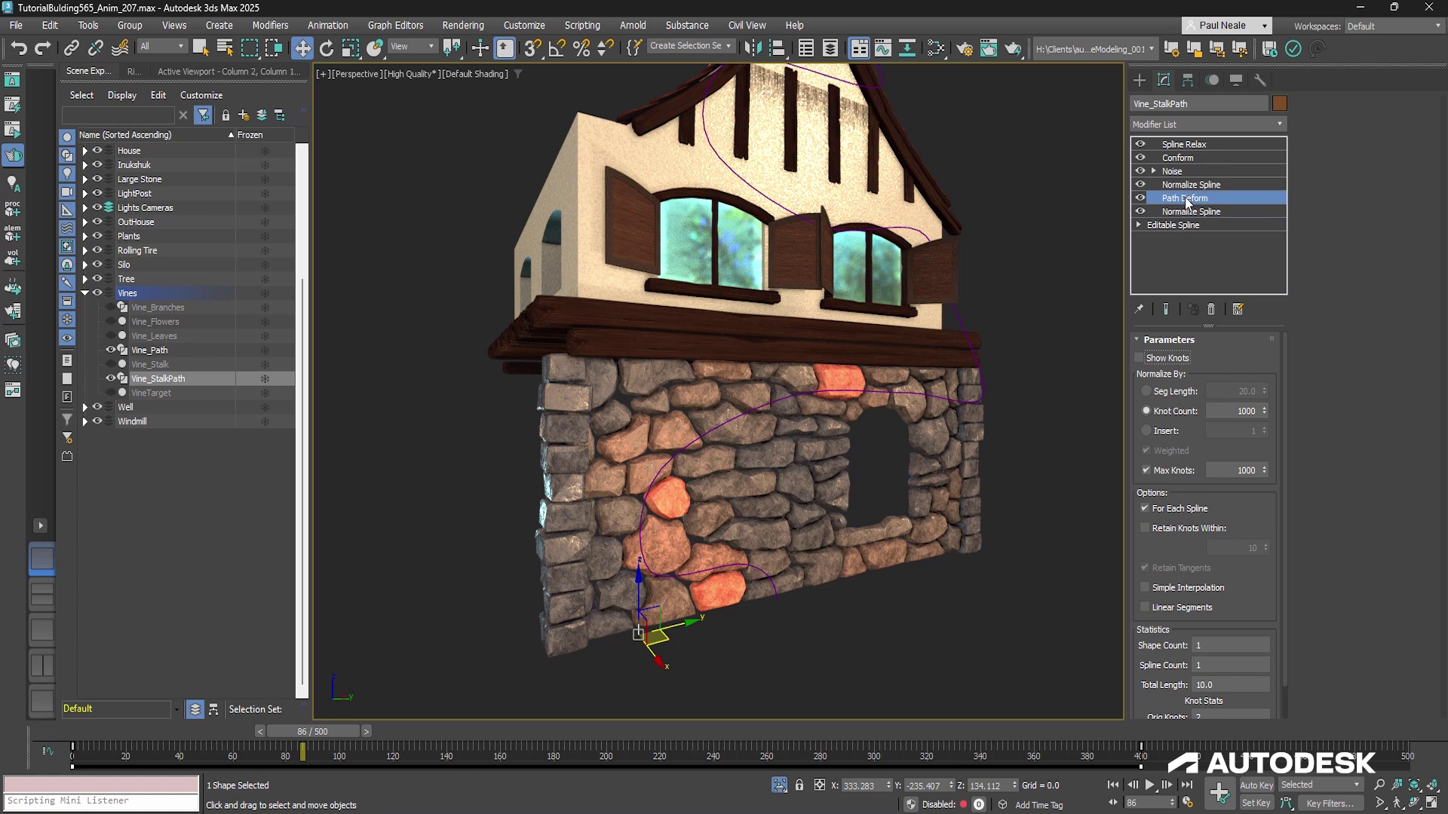
left_click_drag(294, 747, 472, 769)
left_click_drag(649, 759, 657, 759)
key("w")
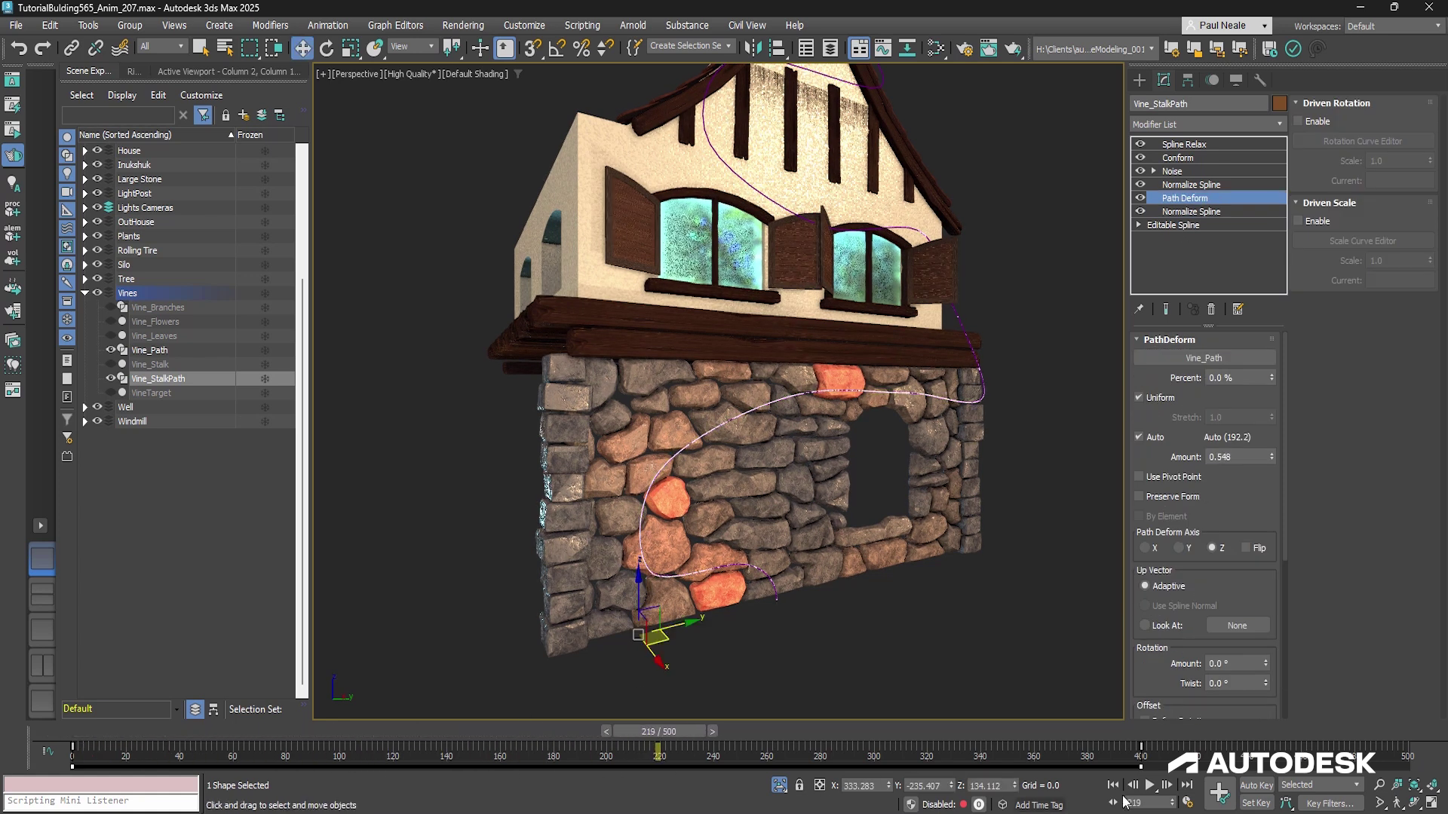
Step: Scrub the vine growth back to frame 0 with the whole house front in view
middle_click_drag(868, 660, 867, 677, "alt")
scroll(852, 554, "down", 2)
middle_click_drag(852, 552, 799, 603)
left_click_drag(658, 740, 89, 735)
key("w")
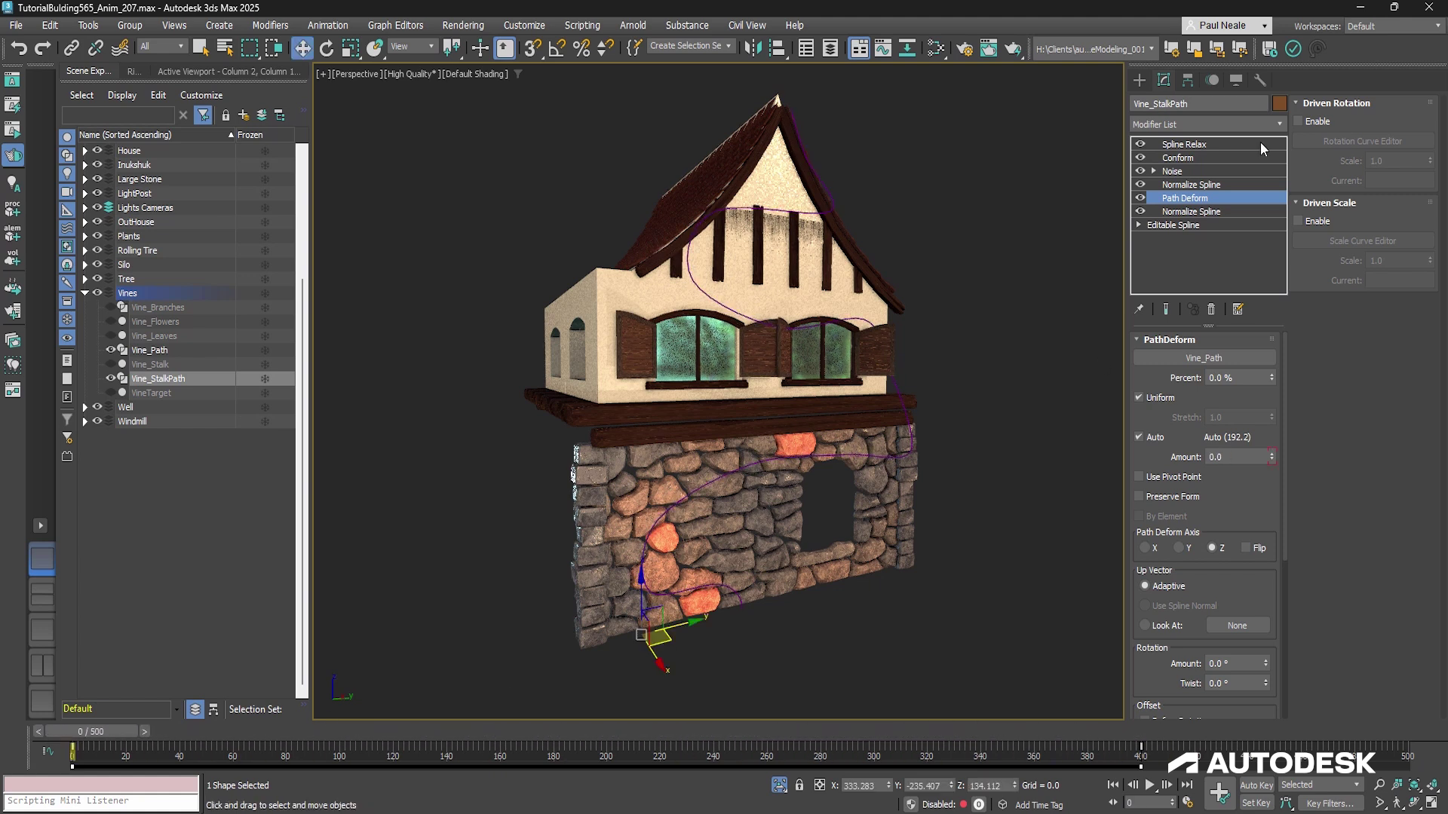
Step: Open the upper Normalize Spline modifier, scrub to frame 112, and examine its knots along the path by toggling their display
left_click(1191, 184)
left_click_drag(114, 737, 400, 732)
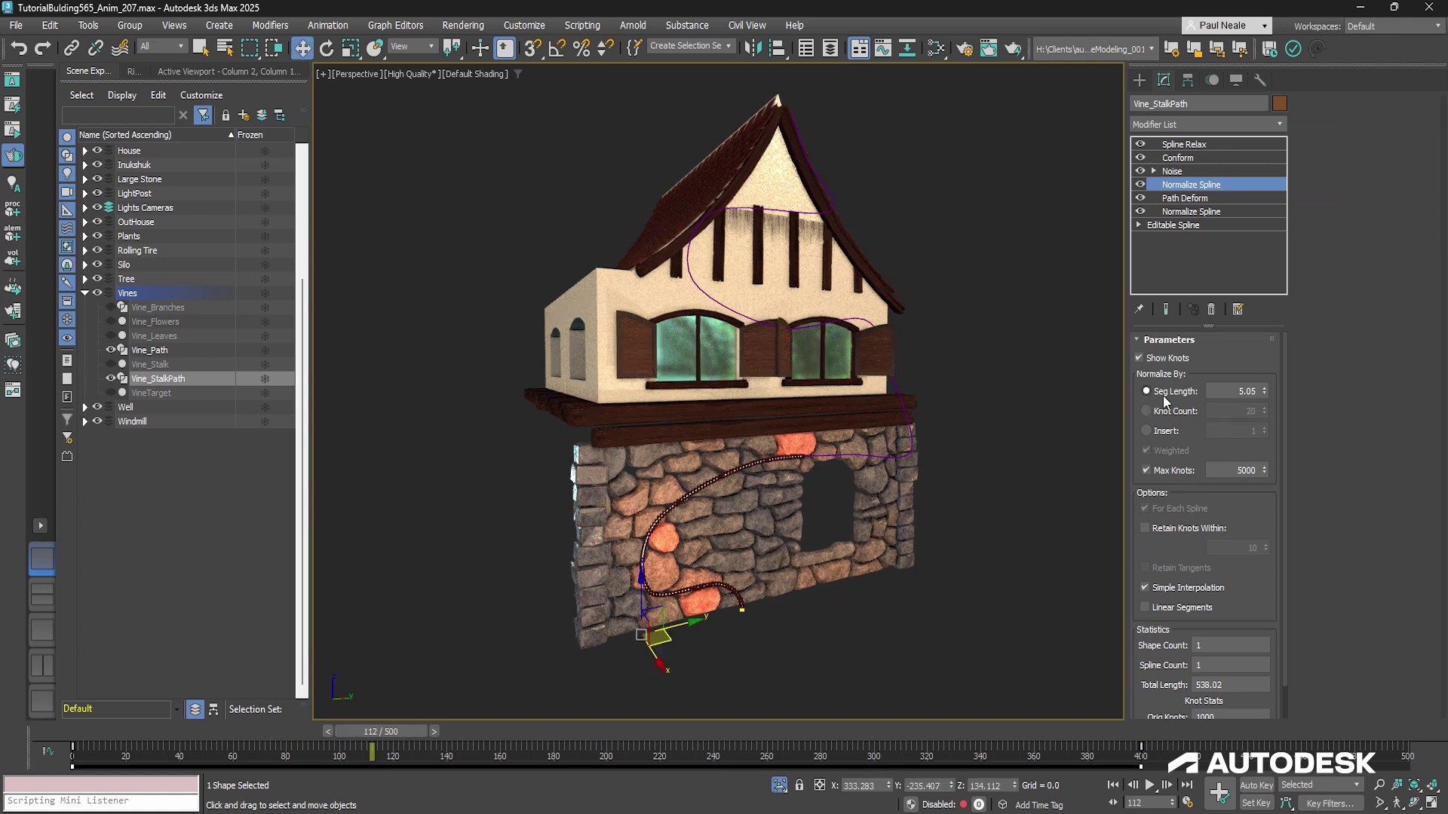
scroll(671, 490, "up", 5)
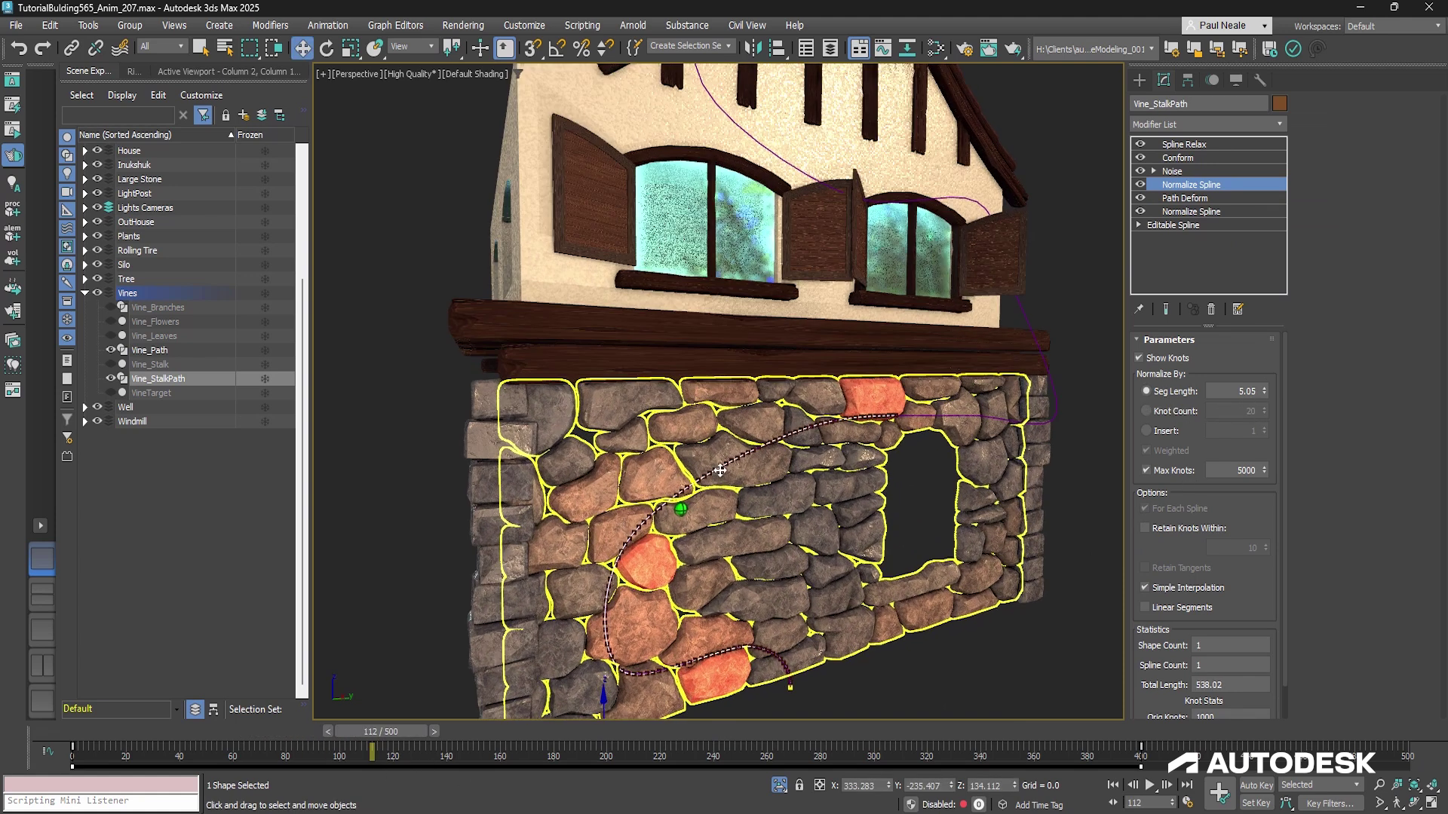
left_click(1140, 358)
left_click(1139, 358)
middle_click_drag(874, 478, 804, 489, "alt")
scroll(865, 425, "up", 3)
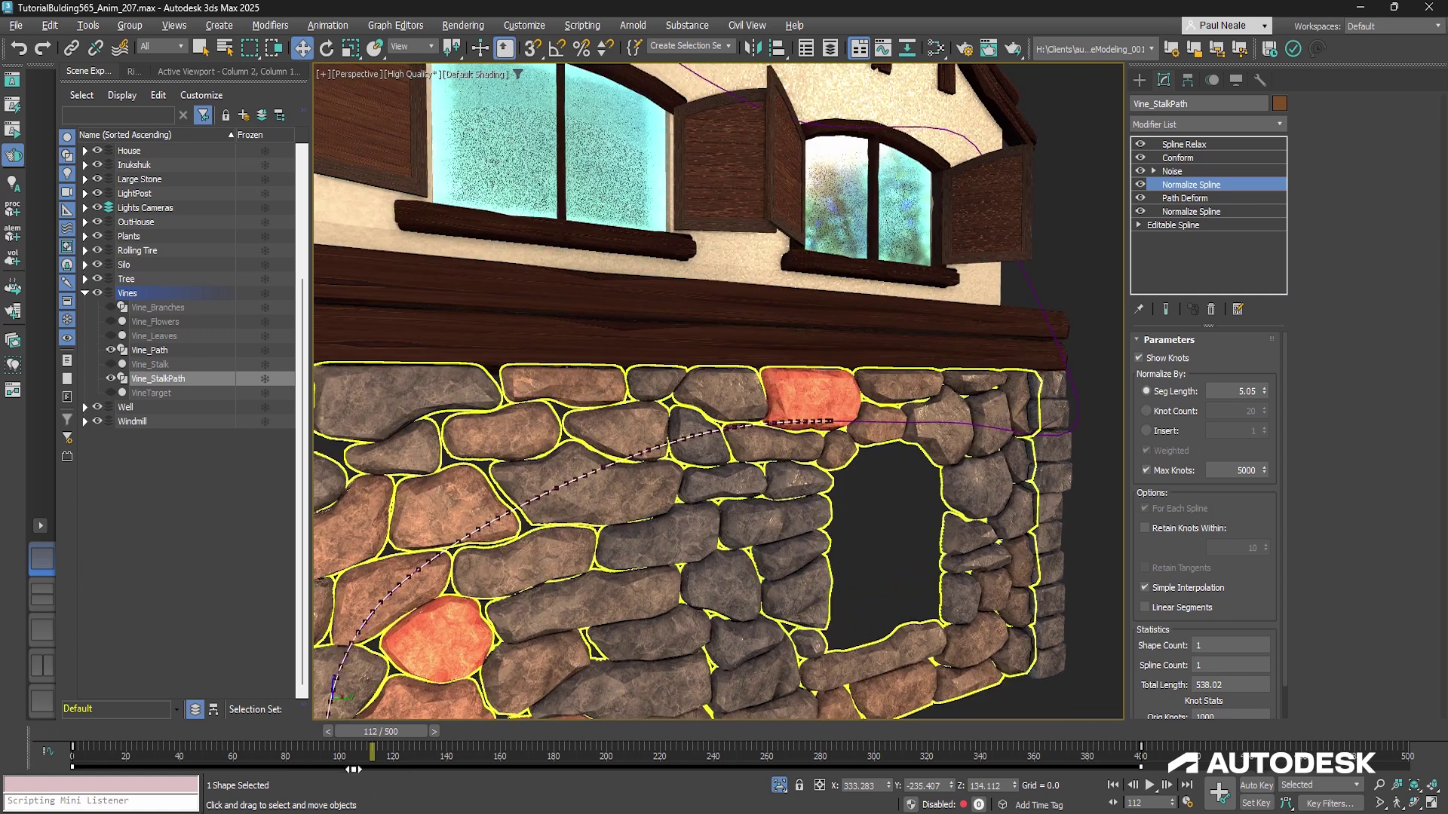
Step: Scrub the growth past frame 159 to examine how the knots are distributed, and return to frame 0
left_click_drag(391, 732, 460, 745)
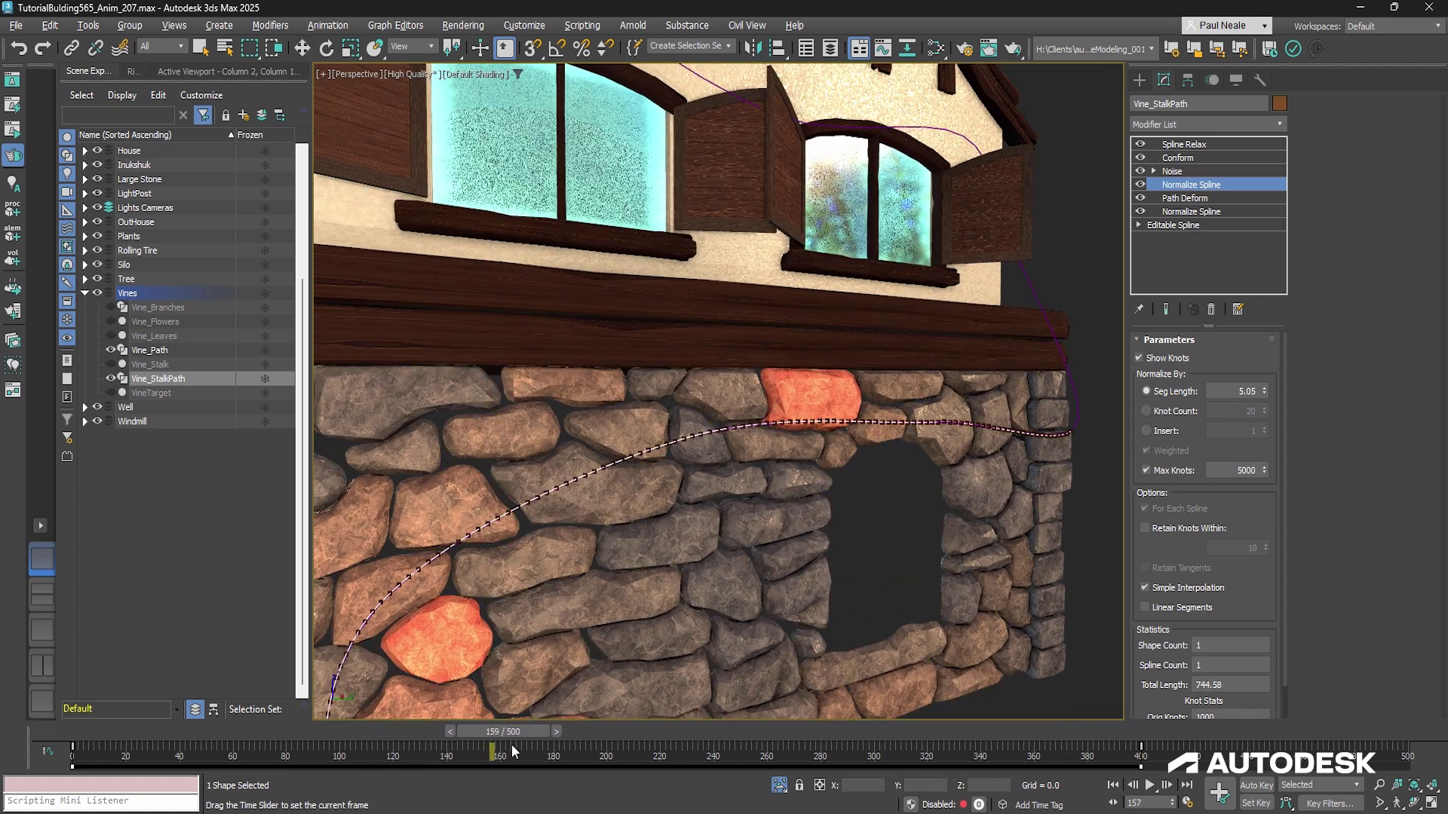
left_click_drag(593, 728, 74, 728)
scroll(747, 578, "down", 3)
middle_click_drag(747, 577, 779, 601, "alt")
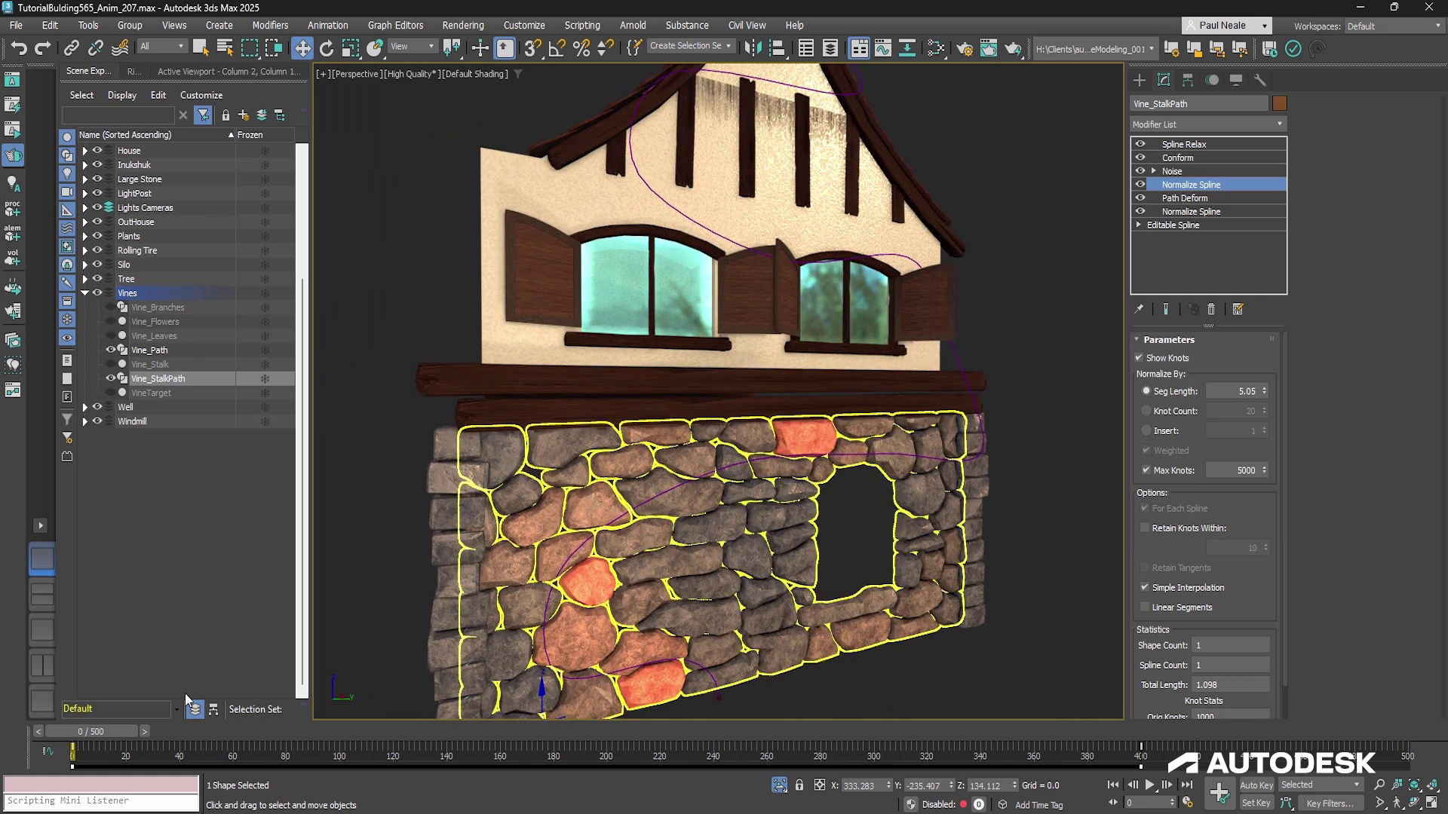
Step: Scrub to frame 77 and examine how the Noise modifier distorts Vine_StalkPath
left_click_drag(91, 737, 294, 733)
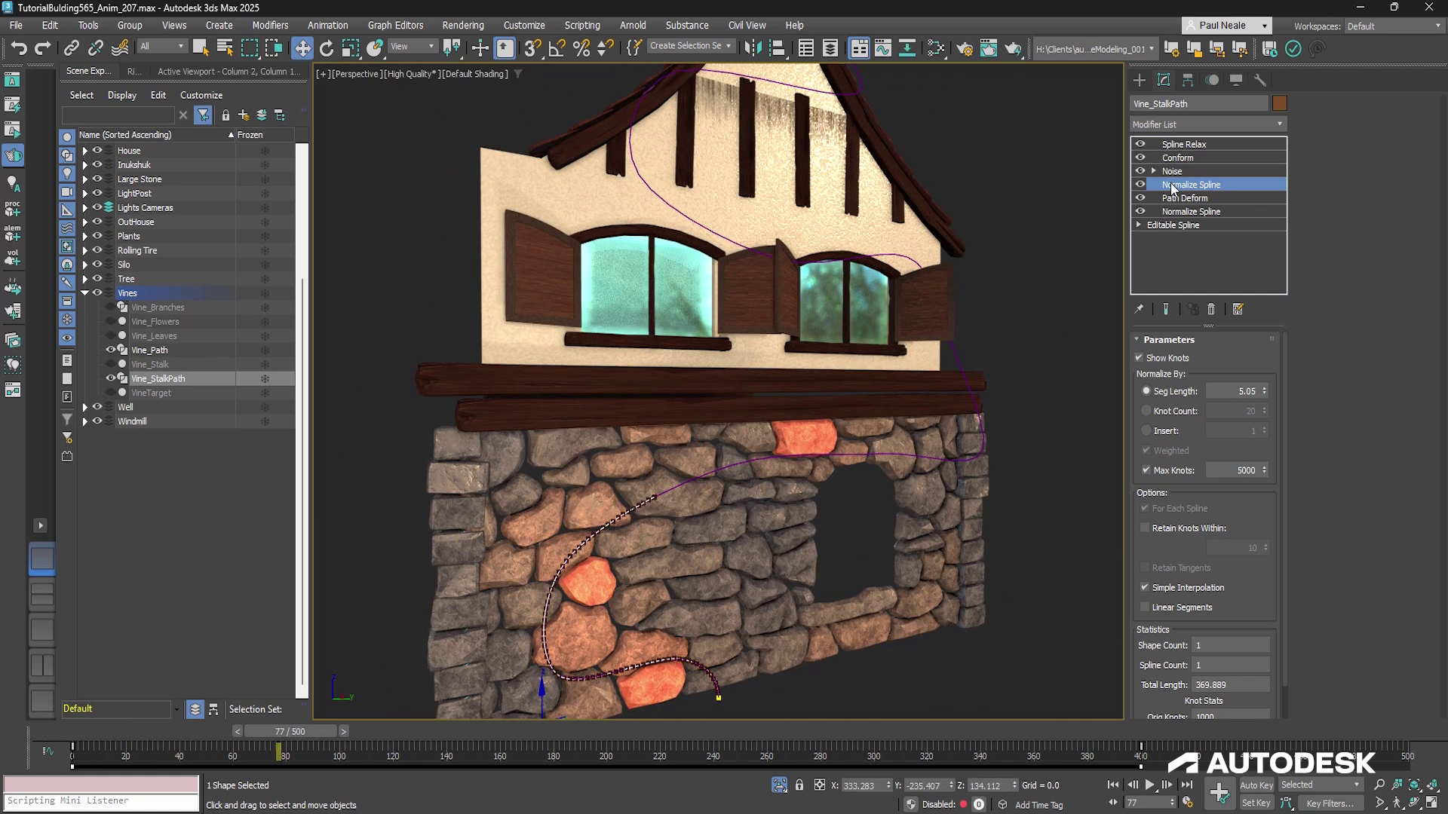
left_click(1171, 171)
scroll(834, 617, "up", 5)
middle_click_drag(834, 617, 867, 591, "alt")
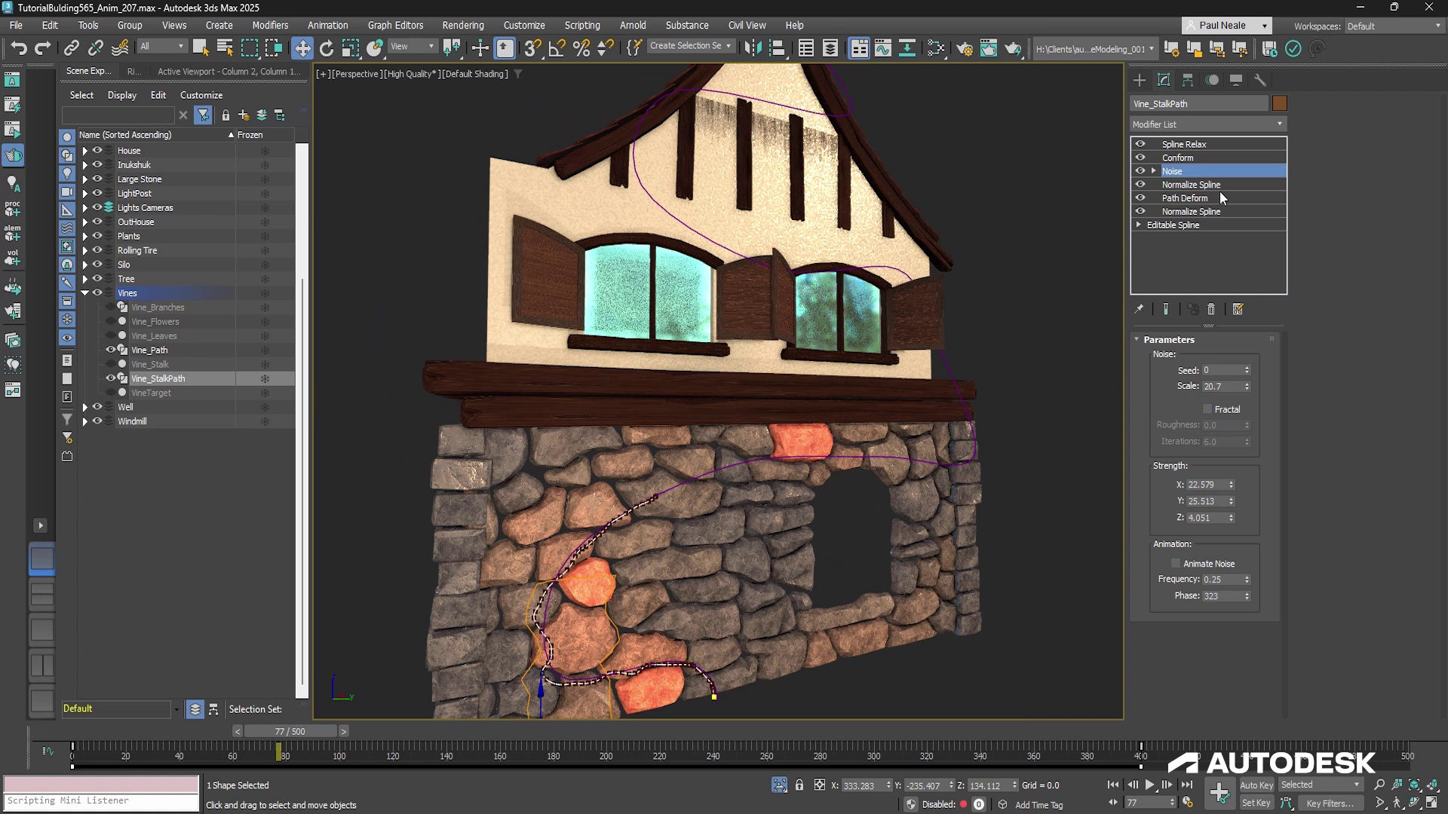
Step: Open the Conform modifier, briefly show VineTarget, and examine how the path wraps onto the stone wall
left_click(1178, 157)
middle_click_drag(935, 544, 778, 518, "alt")
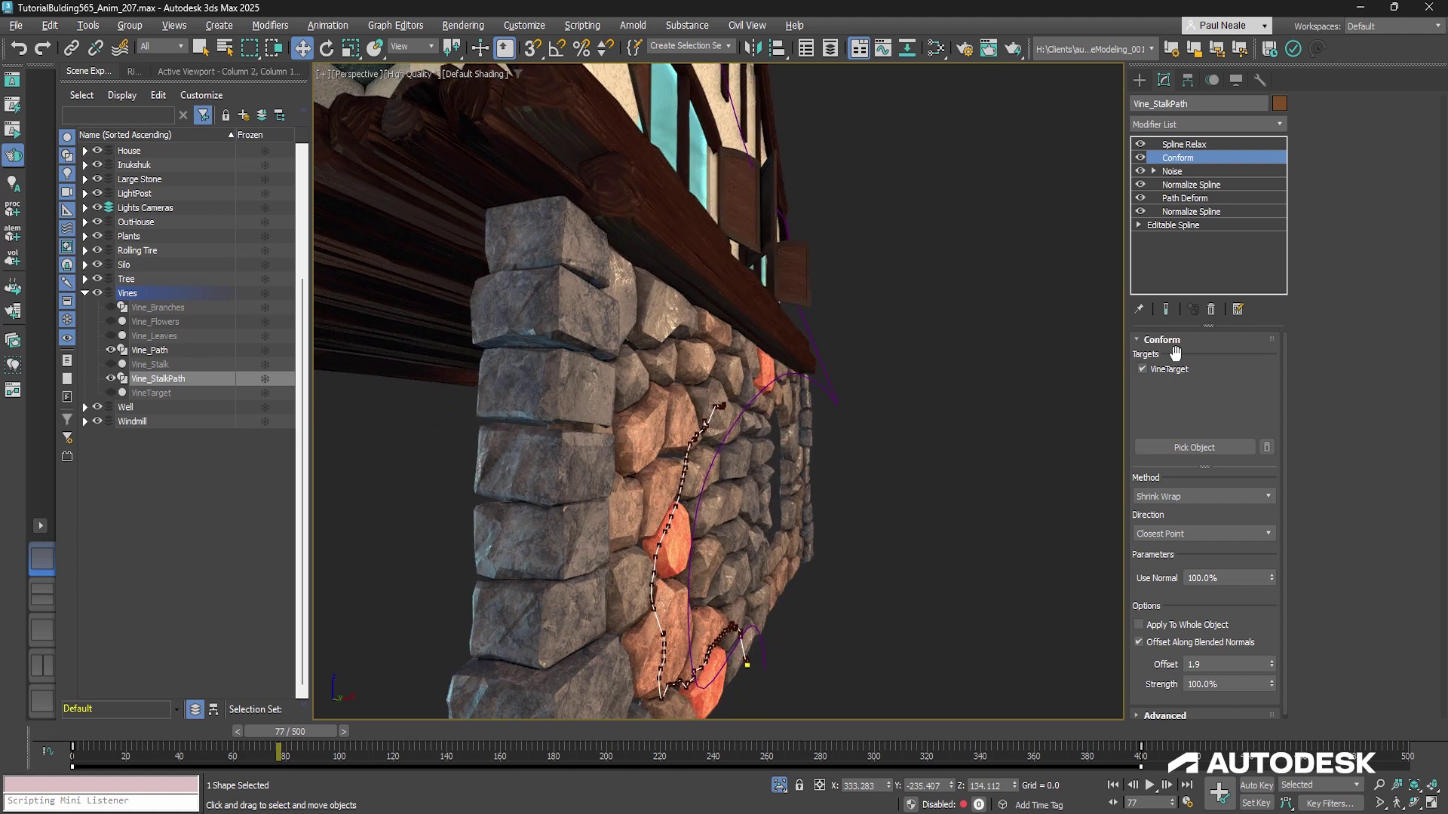
left_click(111, 393)
left_click(111, 393)
middle_click_drag(850, 478, 889, 528, "alt")
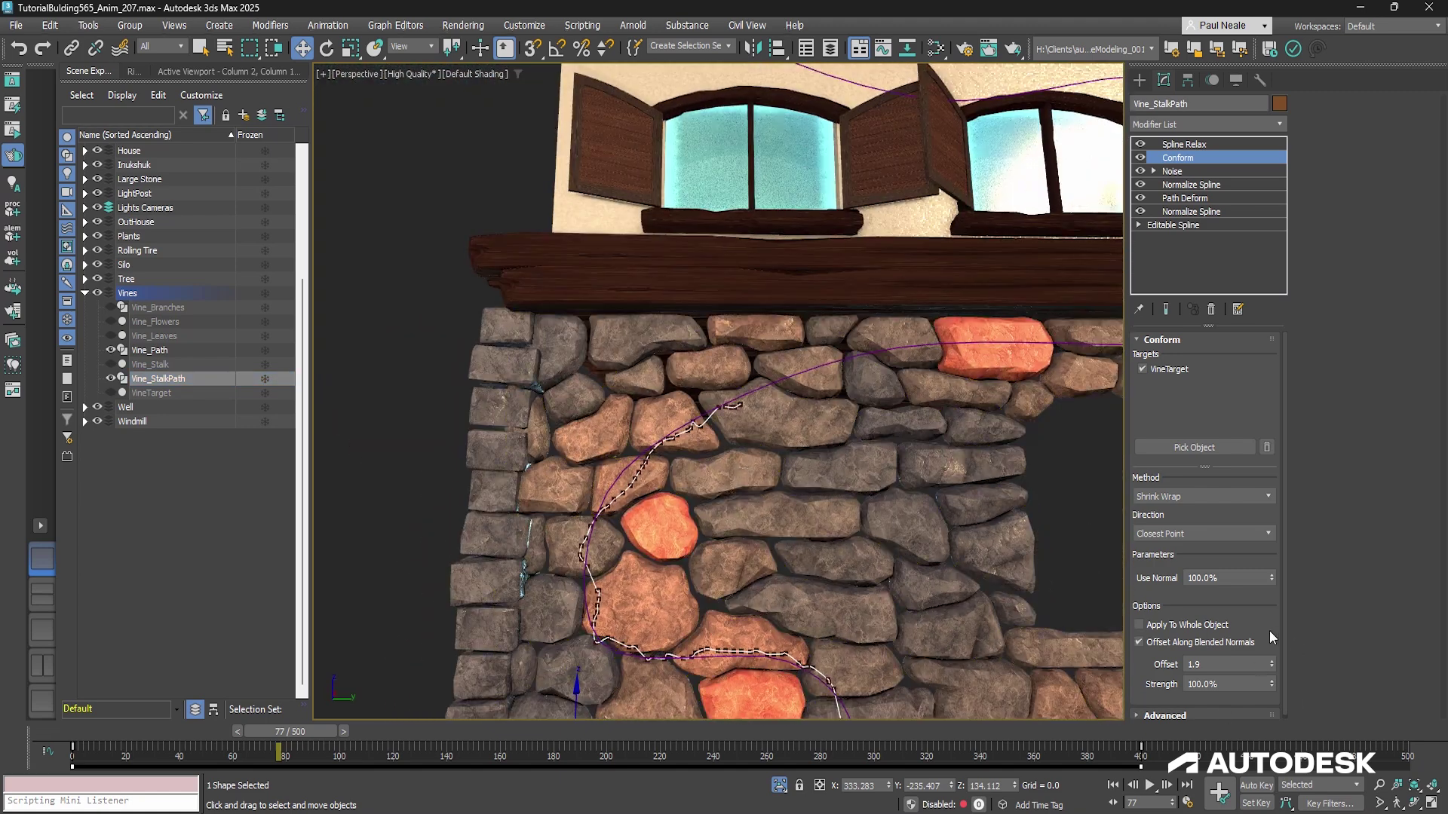
left_click_drag(1257, 624, 1241, 569)
middle_click_drag(741, 465, 836, 475, "alt")
middle_click_drag(682, 467, 784, 490, "alt")
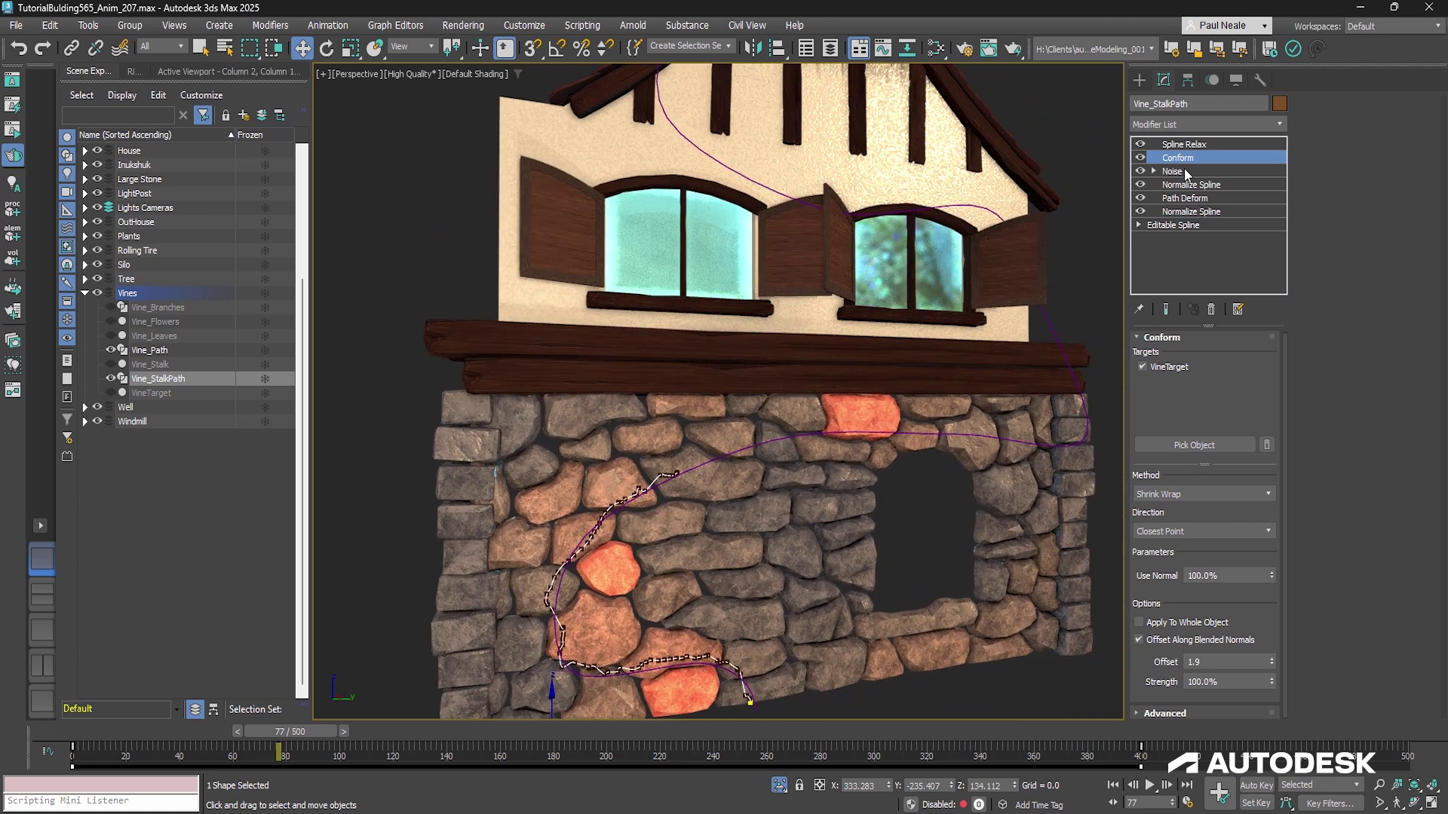
Step: Scrub to frame 197 and examine the conformed path around the window opening from below
left_click_drag(293, 751, 193, 757)
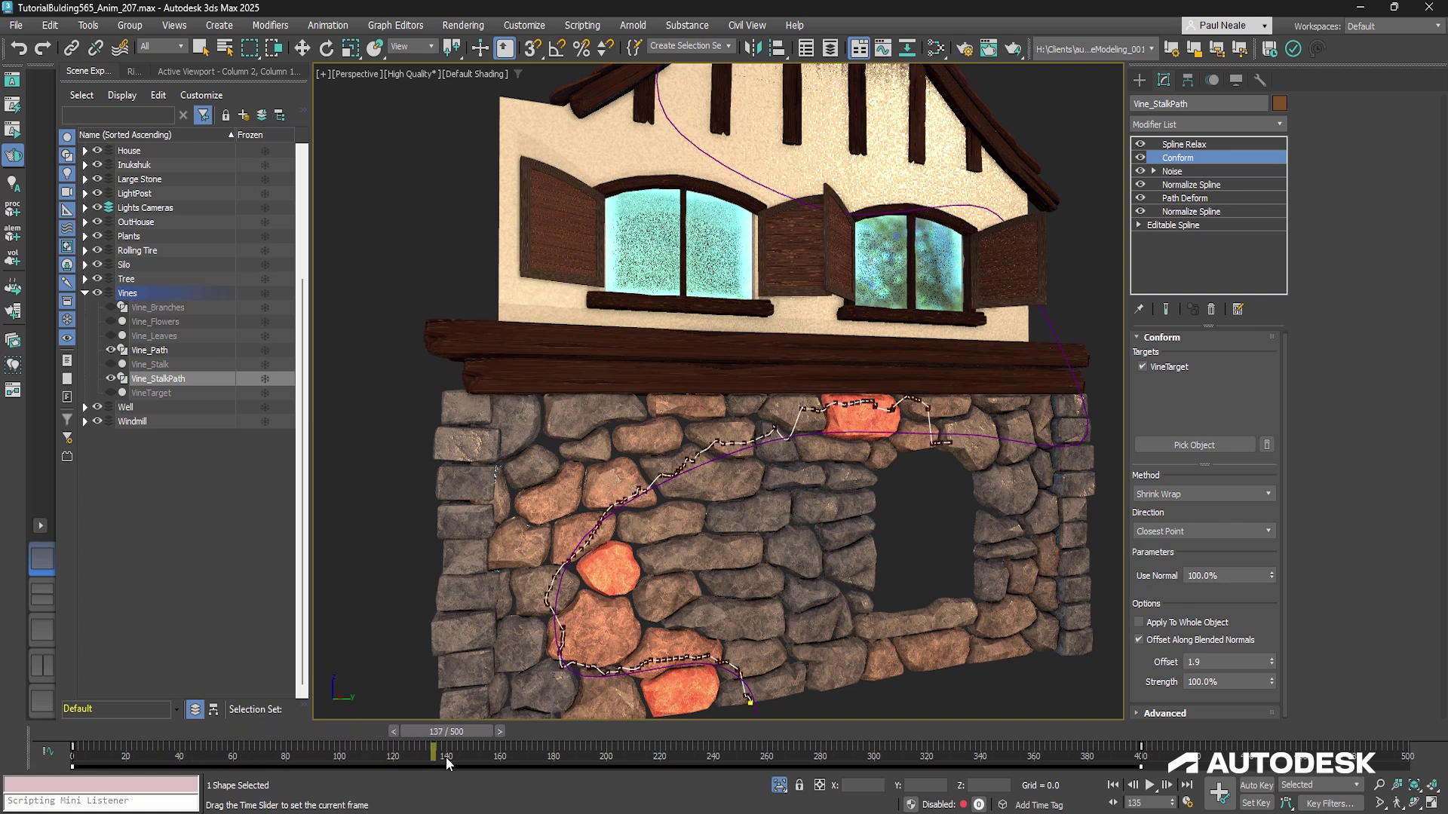
left_click_drag(502, 759, 558, 754)
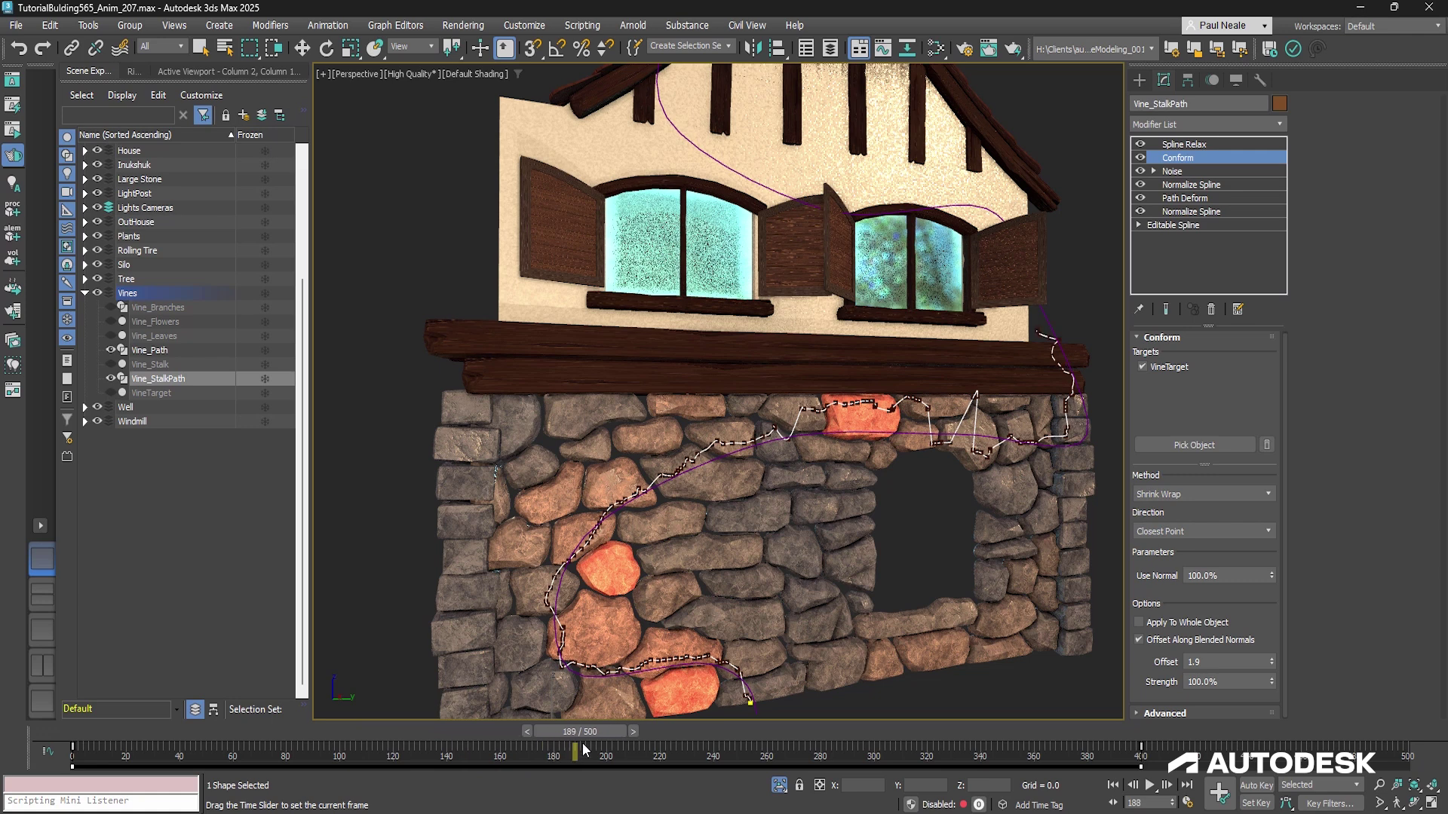
key("w")
middle_click_drag(555, 688, 959, 457, "alt")
scroll(959, 457, "up", 4)
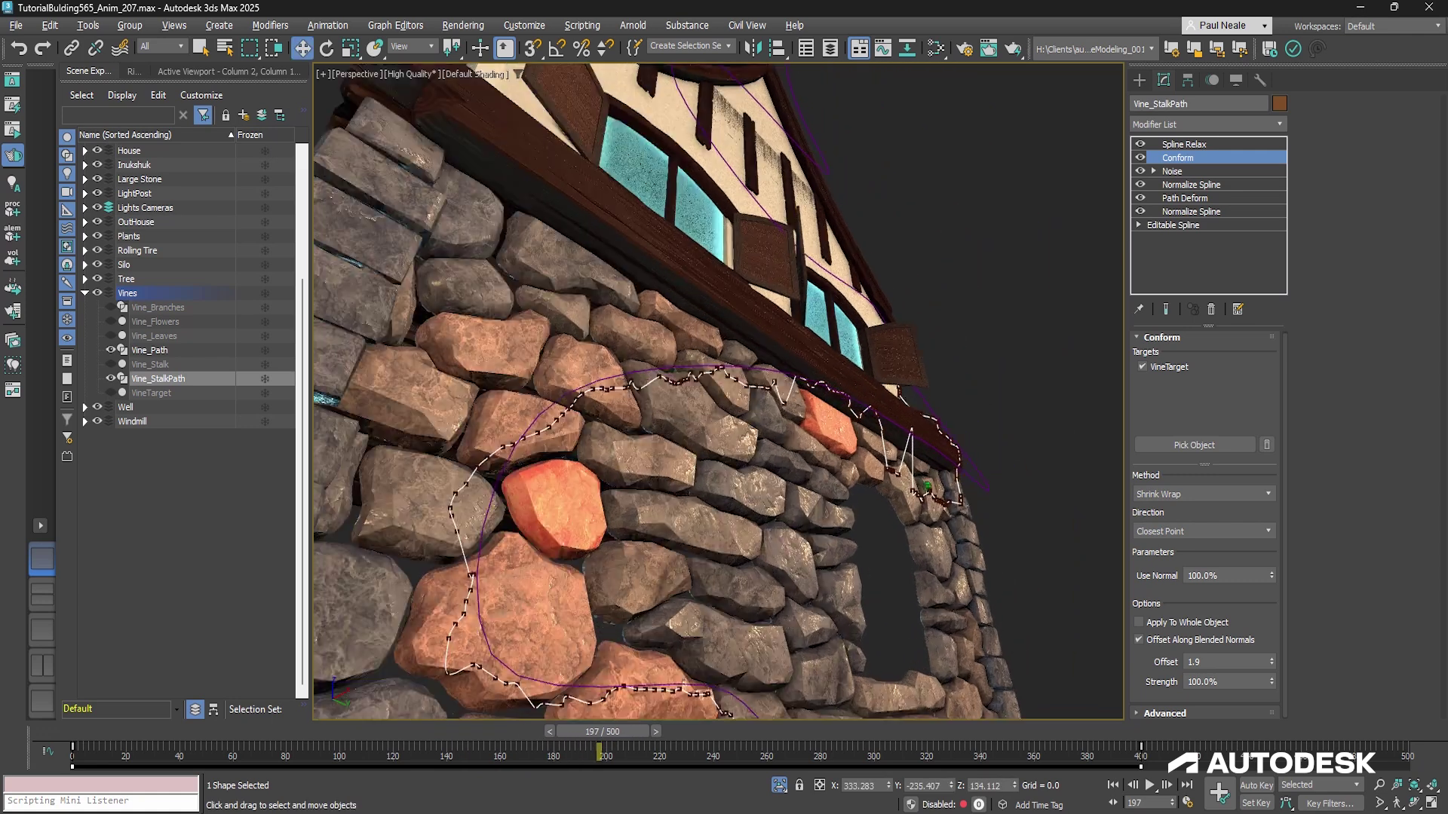
Step: Try to move Vine_Path's vertex above the window opening at vertex level, and leave that level
left_click(959, 456)
middle_click_drag(960, 457, 959, 514, "alt")
key("1")
left_click(930, 417)
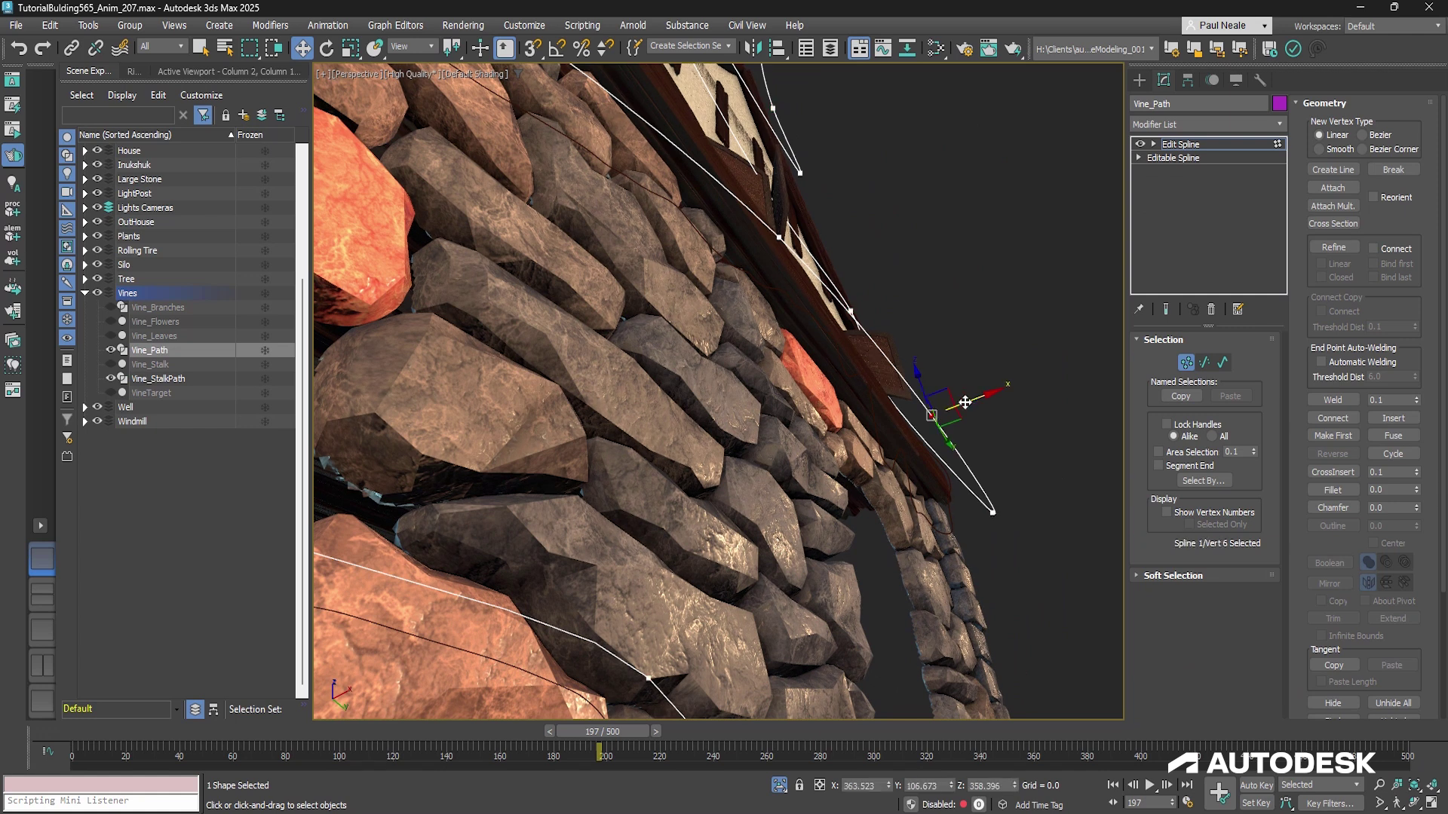
left_click_drag(928, 425, 964, 414)
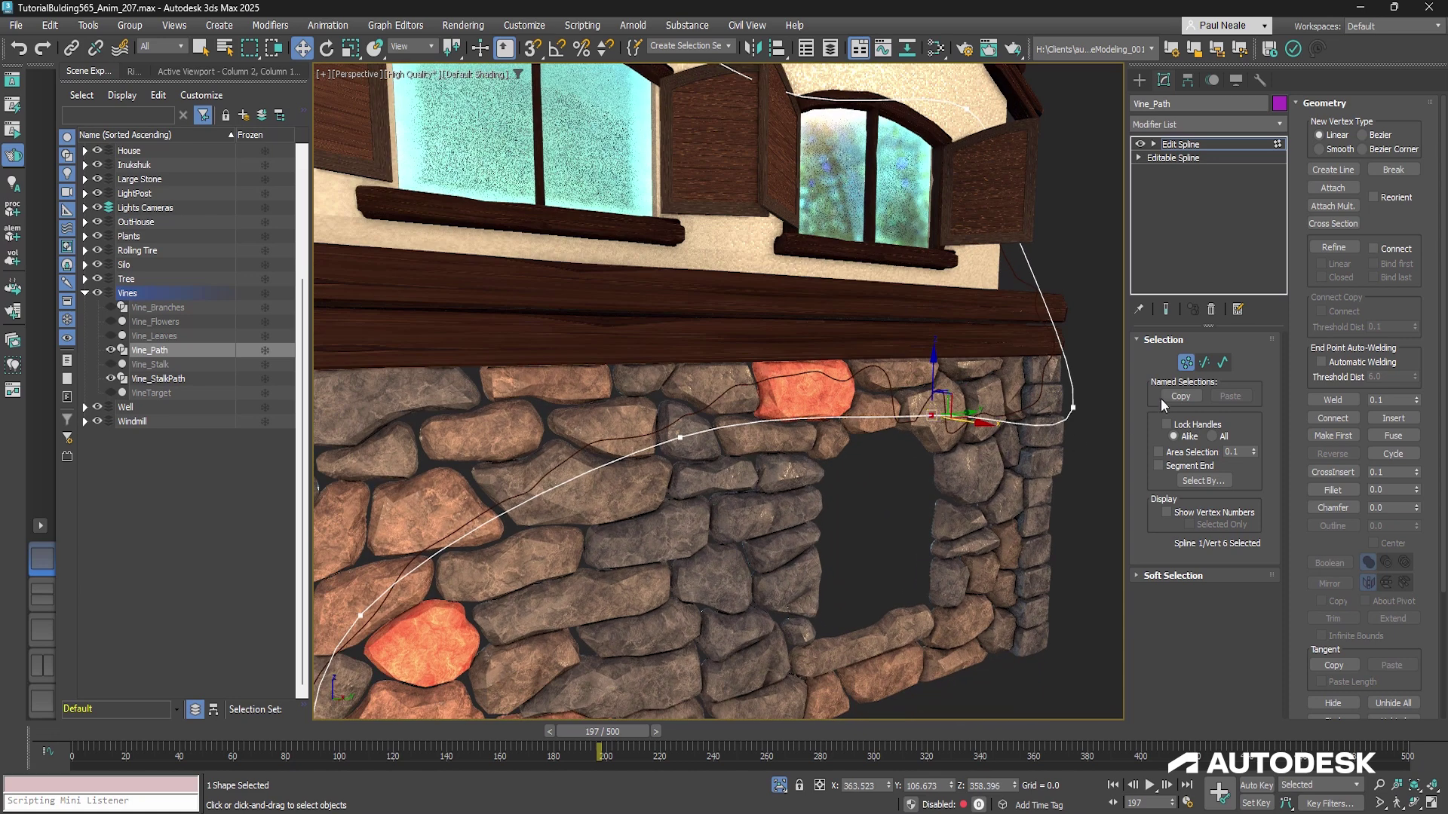
left_click(1182, 364)
Step: Select Vine_StalkPath and toggle its Spline Relax modifier off and on to compare the path's smoothness
middle_click_drag(1008, 417, 981, 367, "alt")
left_click(970, 417)
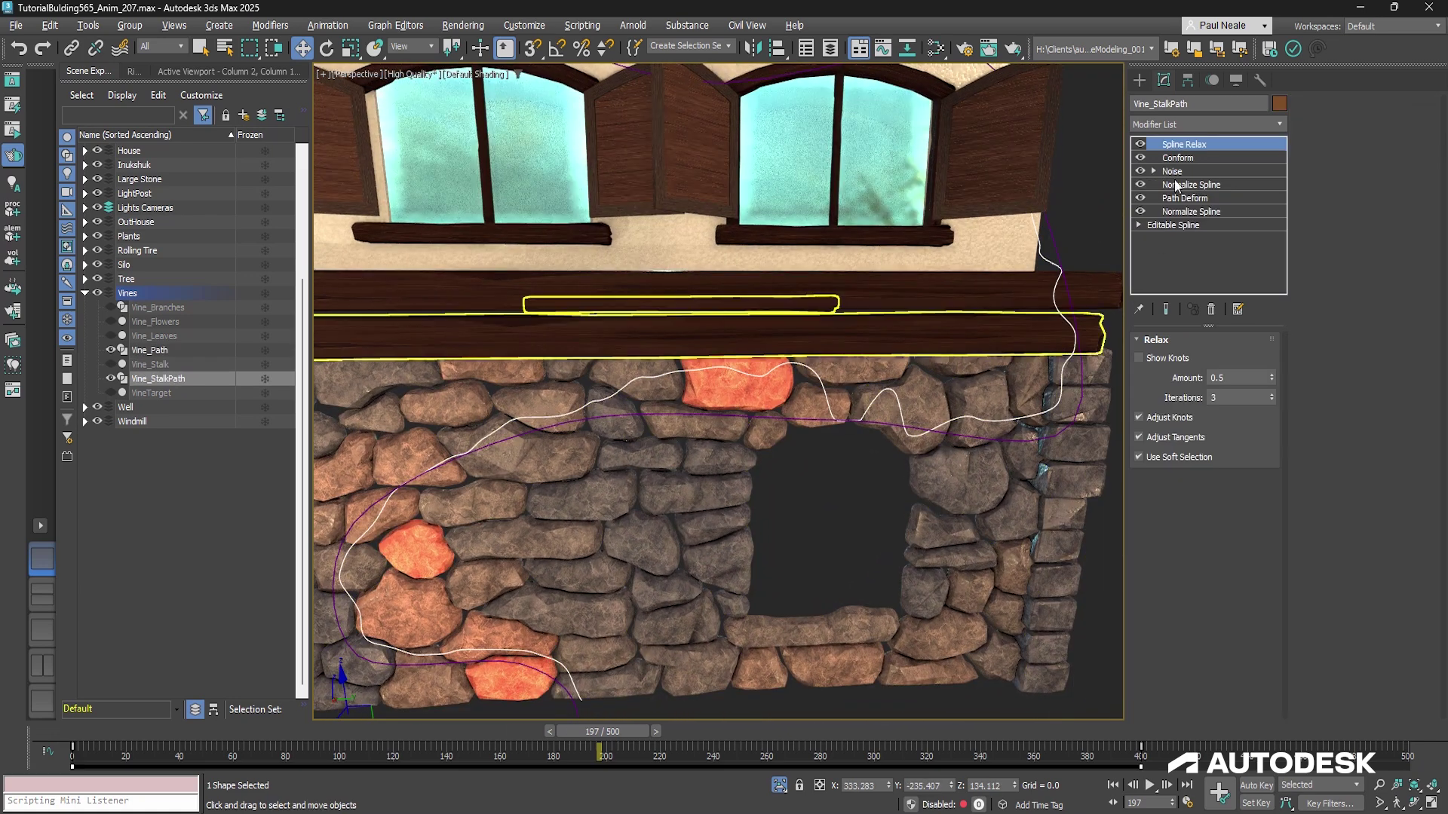
left_click(1139, 144)
left_click(1139, 144)
middle_click_drag(797, 406, 836, 480, "alt")
scroll(837, 480, "down", 2)
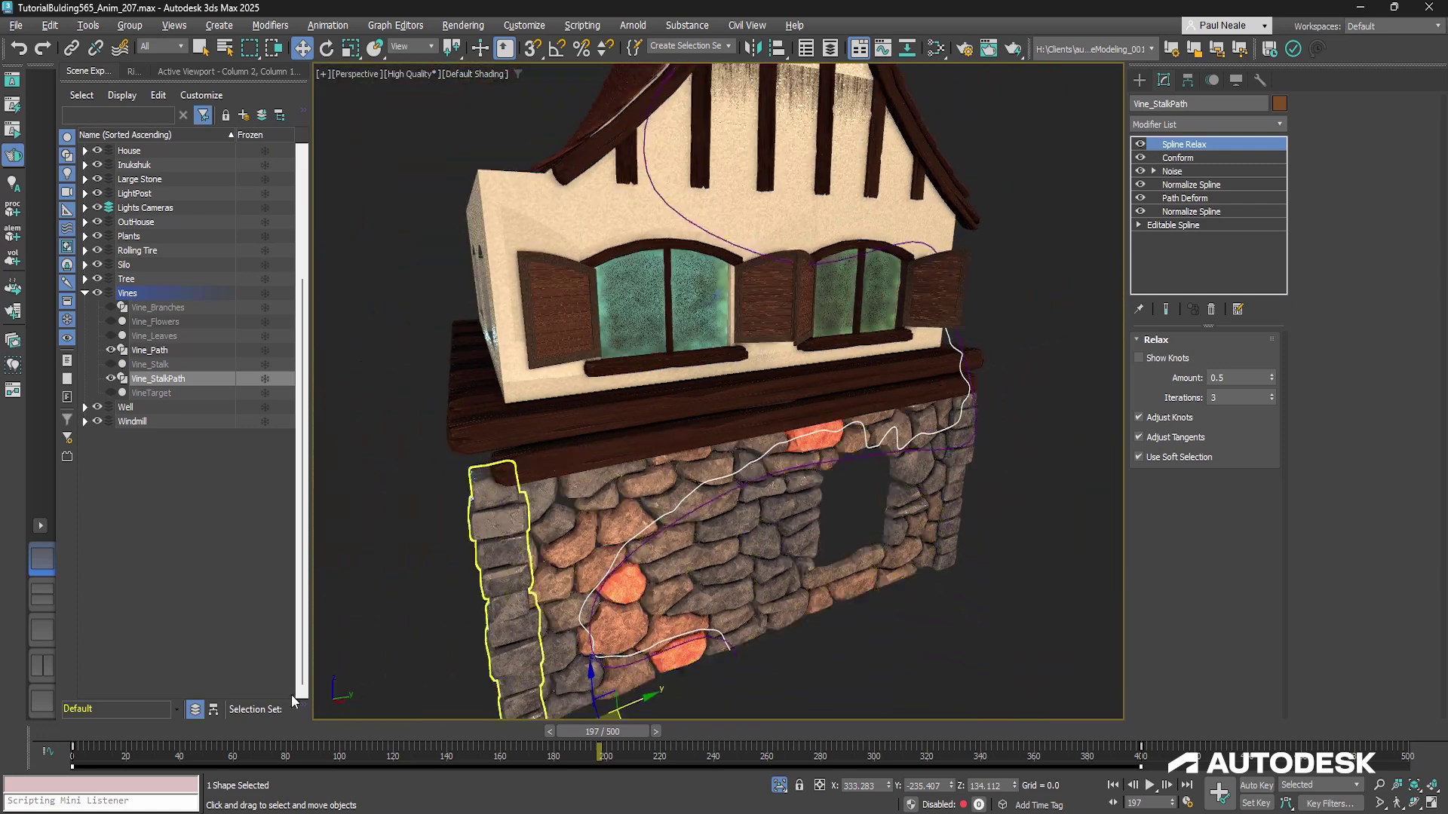
Step: Select Vine_Path and examine its course over the upper storey and gable
left_click(677, 519)
left_click(716, 480)
middle_click_drag(737, 326, 763, 438)
left_click(855, 154)
middle_click_drag(909, 187, 786, 532, "alt")
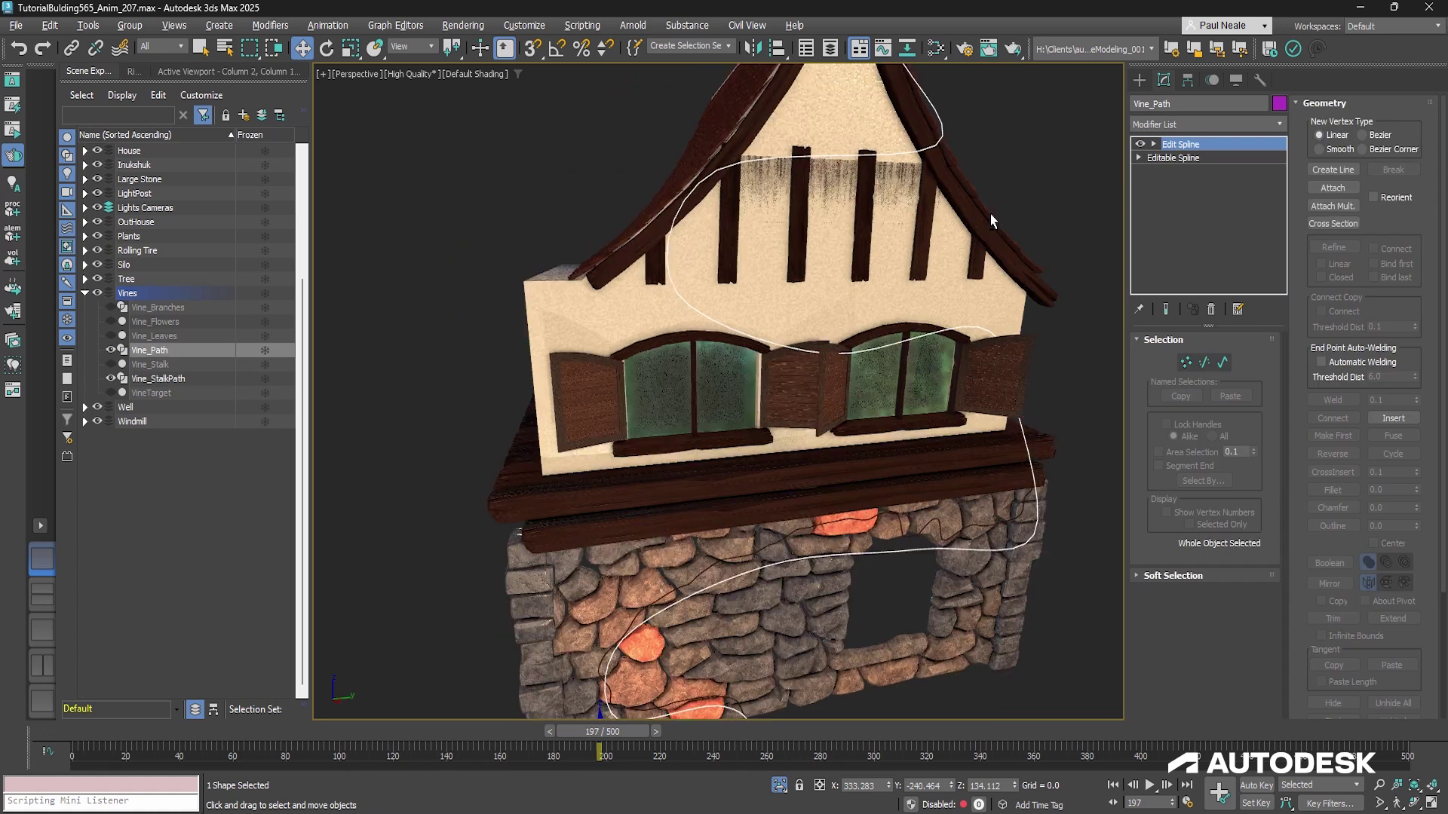
Step: Select Vine_StalkPath and scrub its growth forward past frame 350, then back to frame 13
left_click(785, 532)
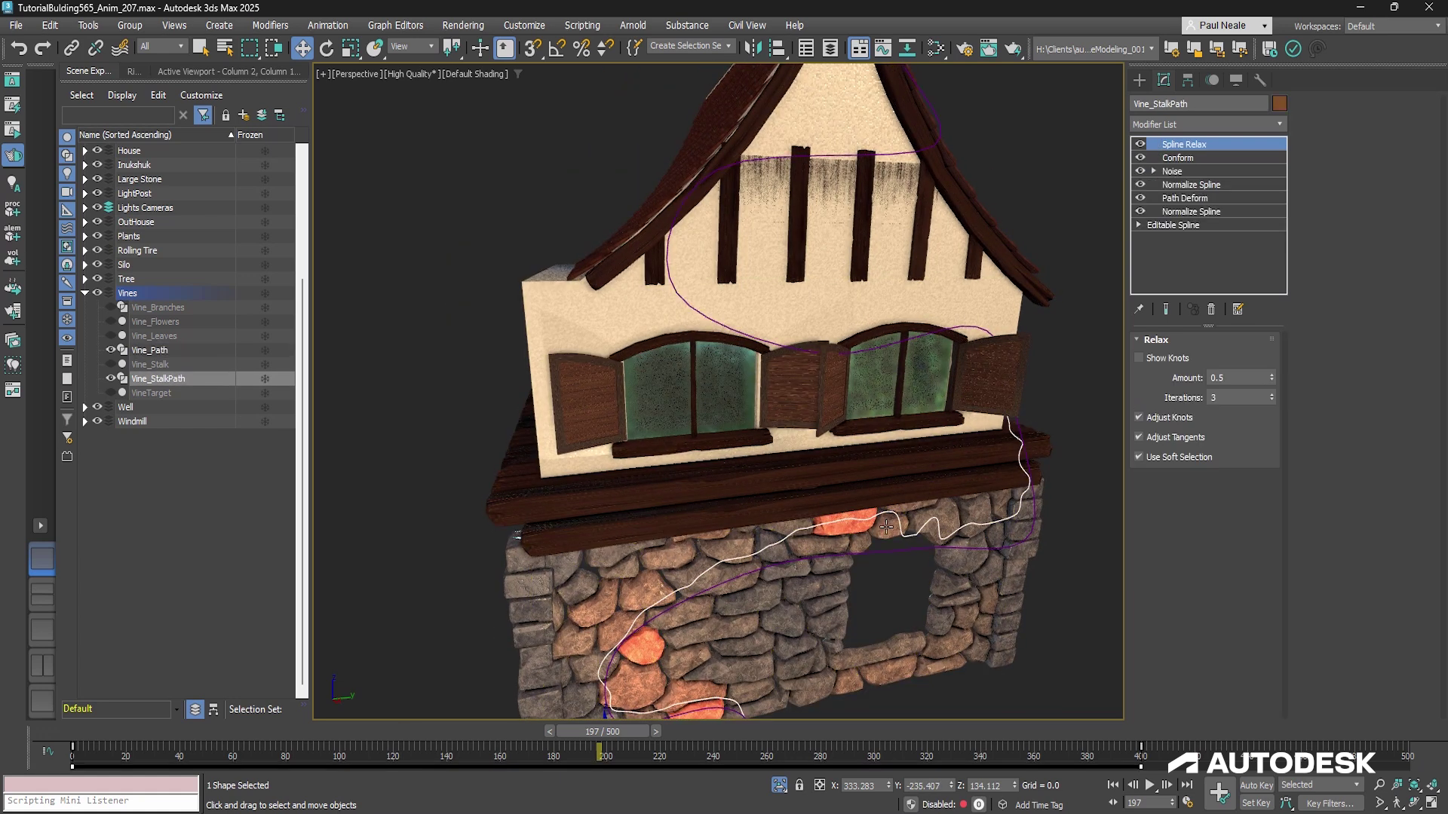
left_click_drag(140, 729, 898, 645)
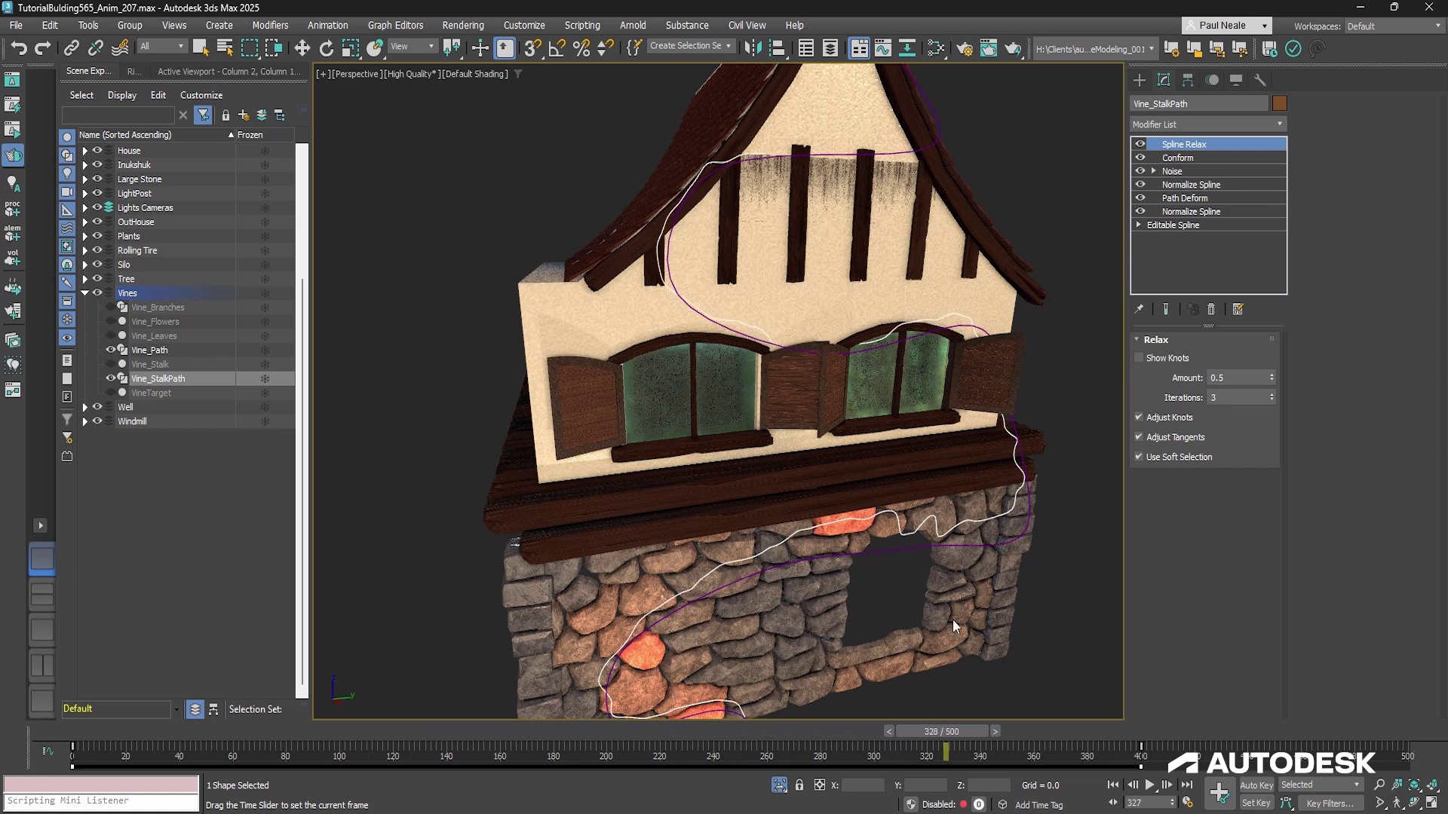
key("w")
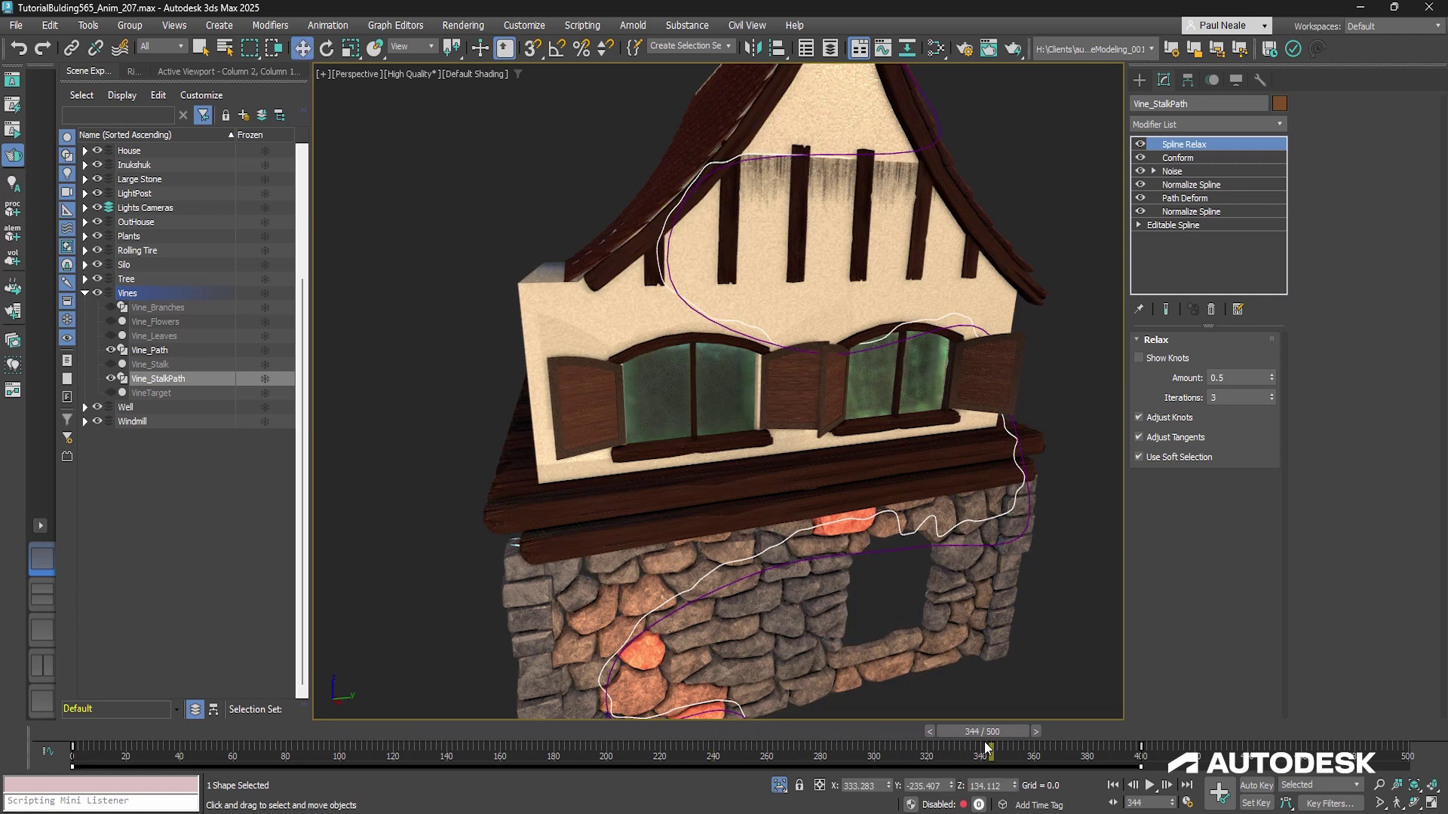
left_click_drag(970, 744, 1030, 737)
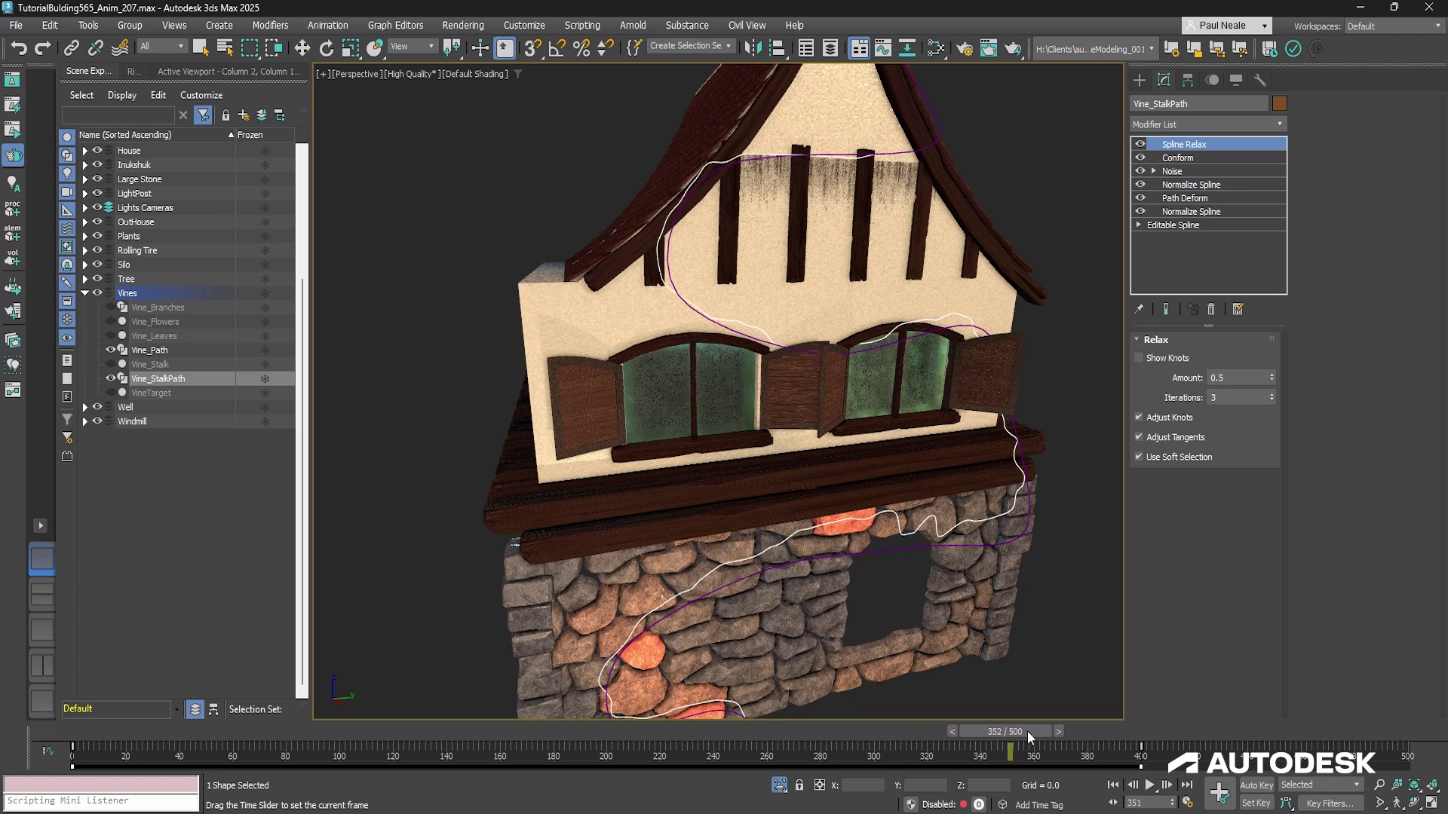
left_click_drag(1104, 726, 239, 713)
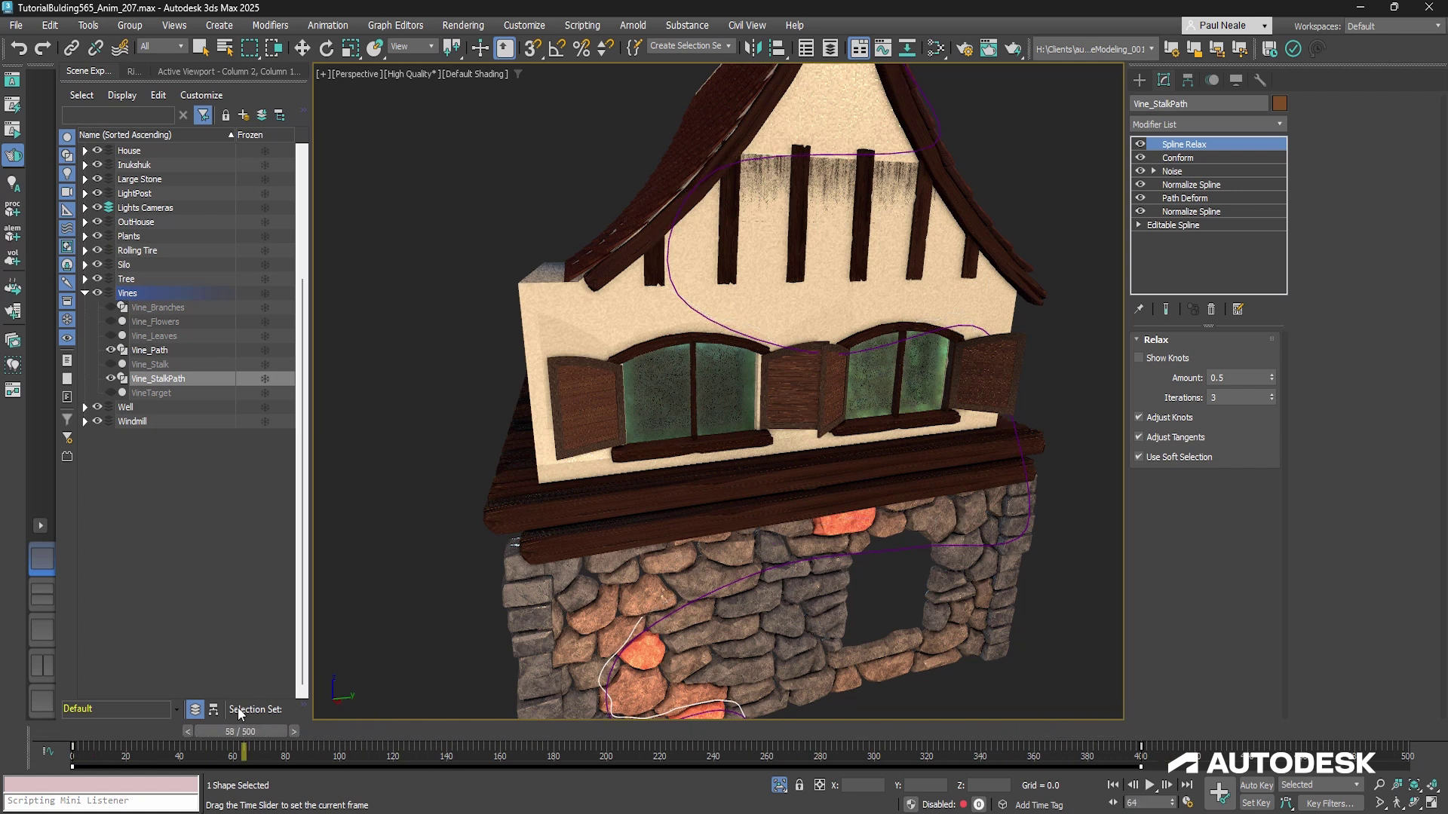
left_click_drag(130, 718, 125, 719)
Step: Unhide Vine_Stalk and select the stalk mesh at the base of the stone wall
middle_click_drag(747, 491, 735, 463, "alt")
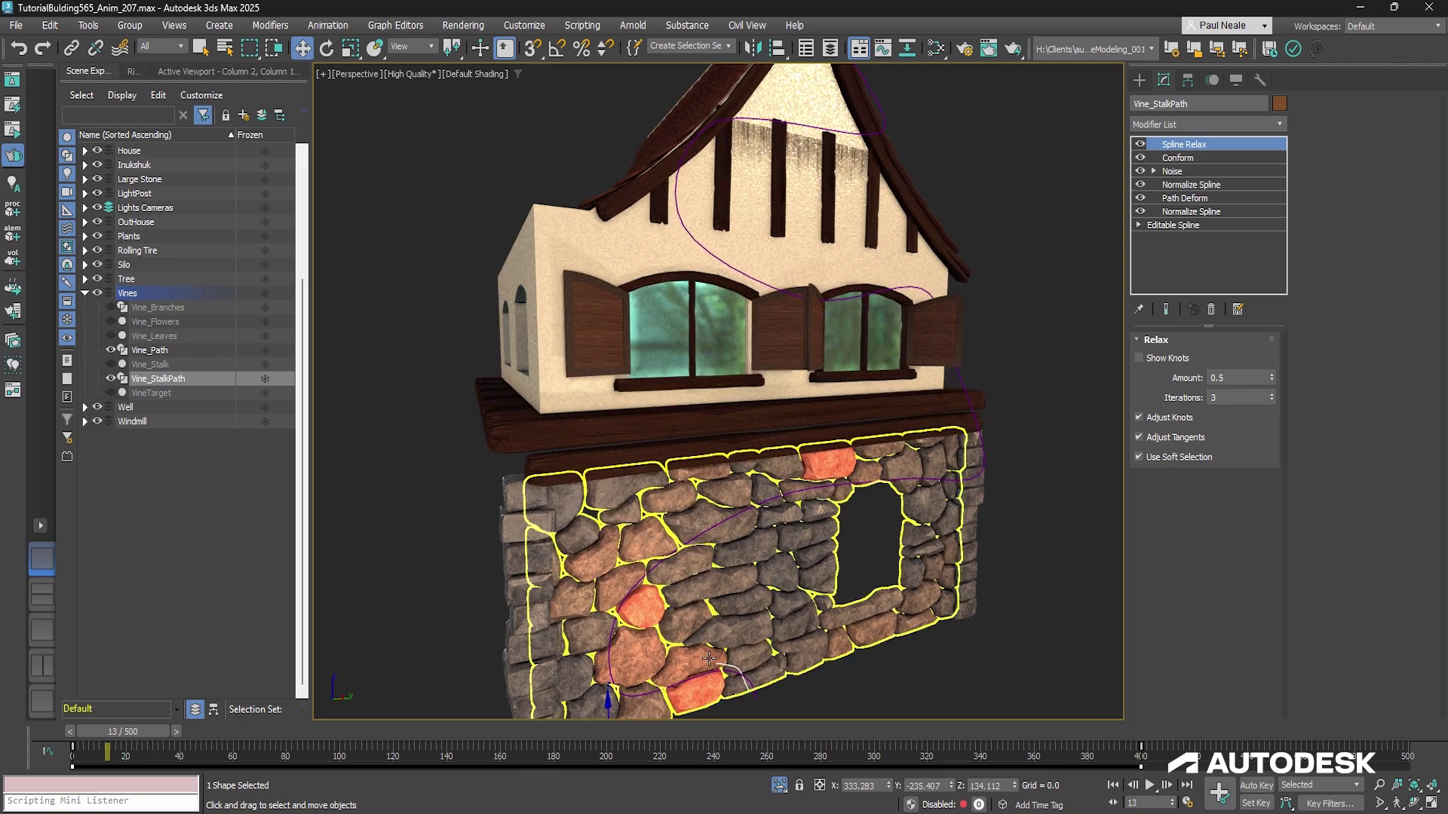
left_click(110, 364)
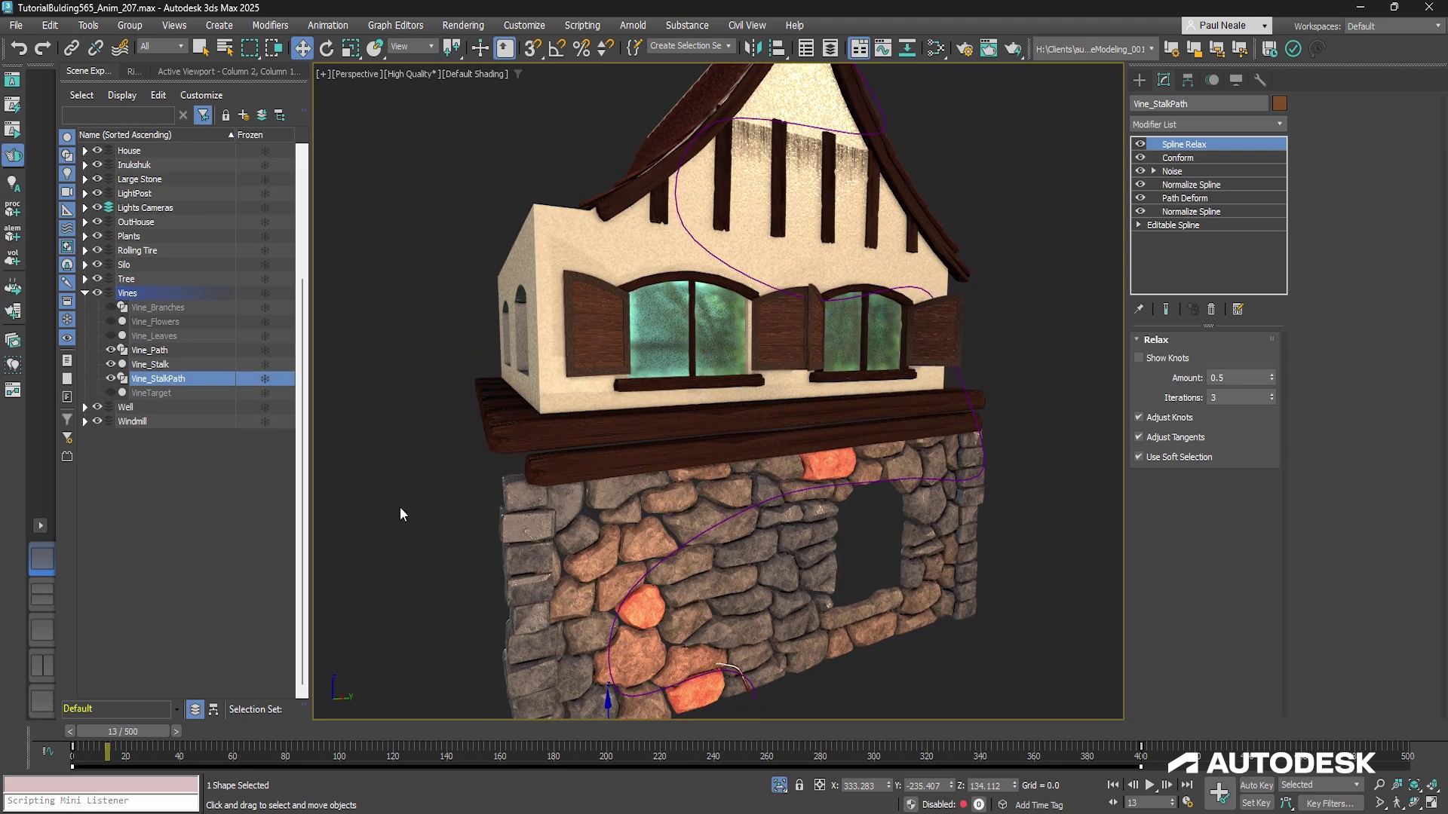
scroll(760, 599, "up", 5)
scroll(759, 600, "up", 5)
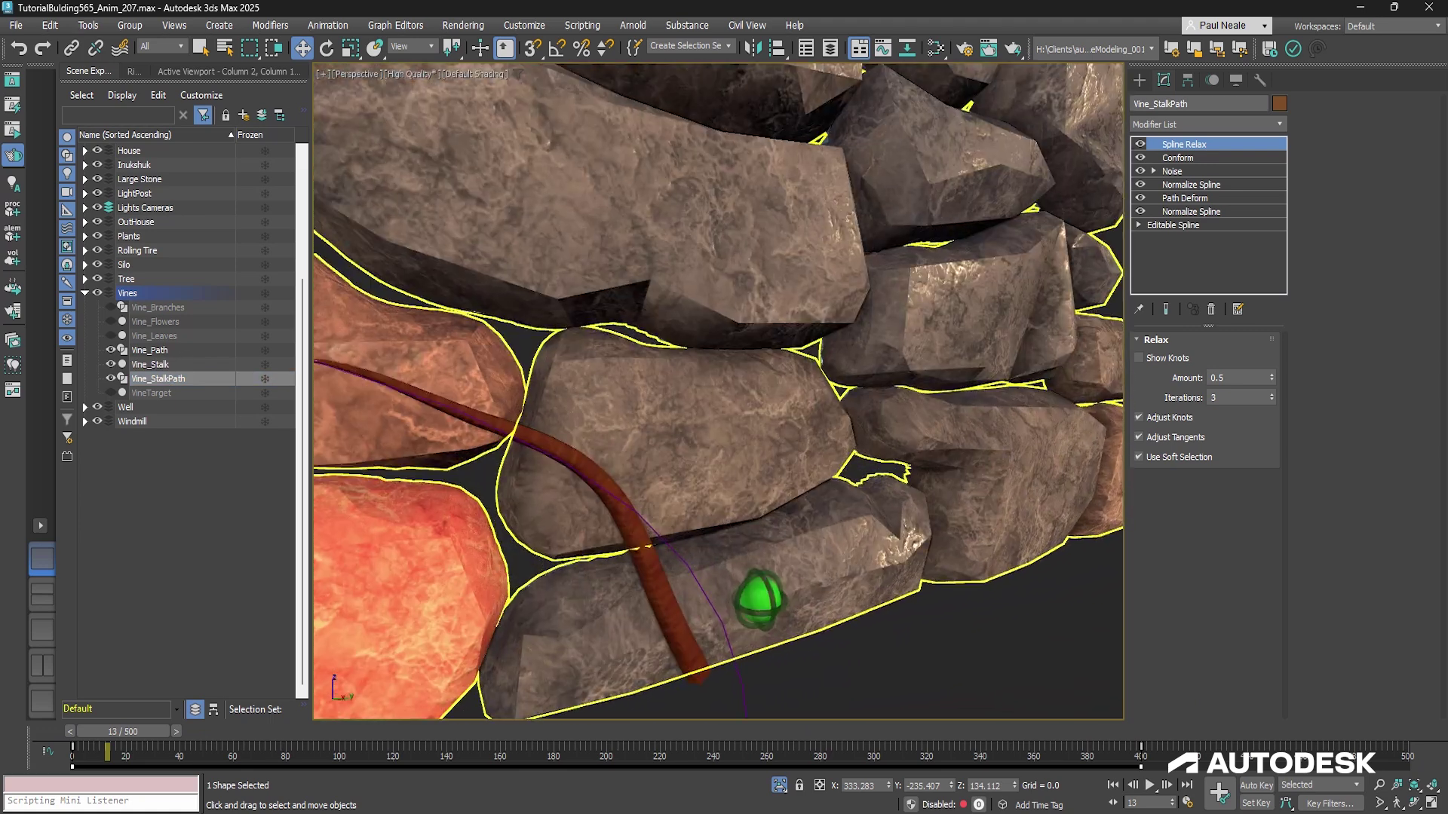
scroll(759, 599, "down", 1)
left_click(680, 607)
Step: Examine Vine_Stalk's base Cylinder in the viewport with edged faces shown
middle_click_drag(844, 590, 834, 605, "alt")
scroll(834, 605, "down", 6)
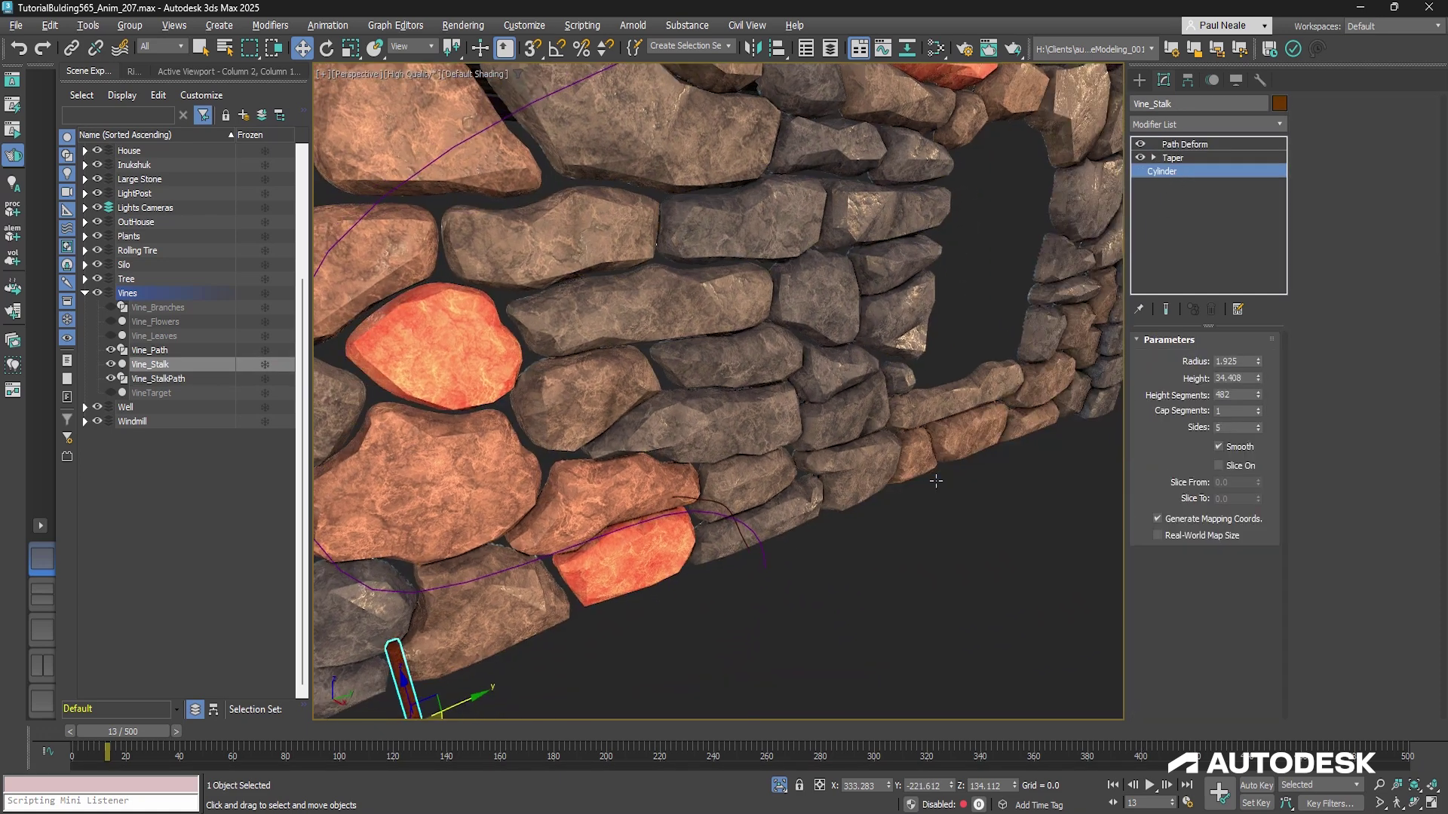
scroll(559, 546, "up", 6)
middle_click_drag(743, 602, 775, 576)
key("F4")
middle_click_drag(897, 619, 926, 604, "alt")
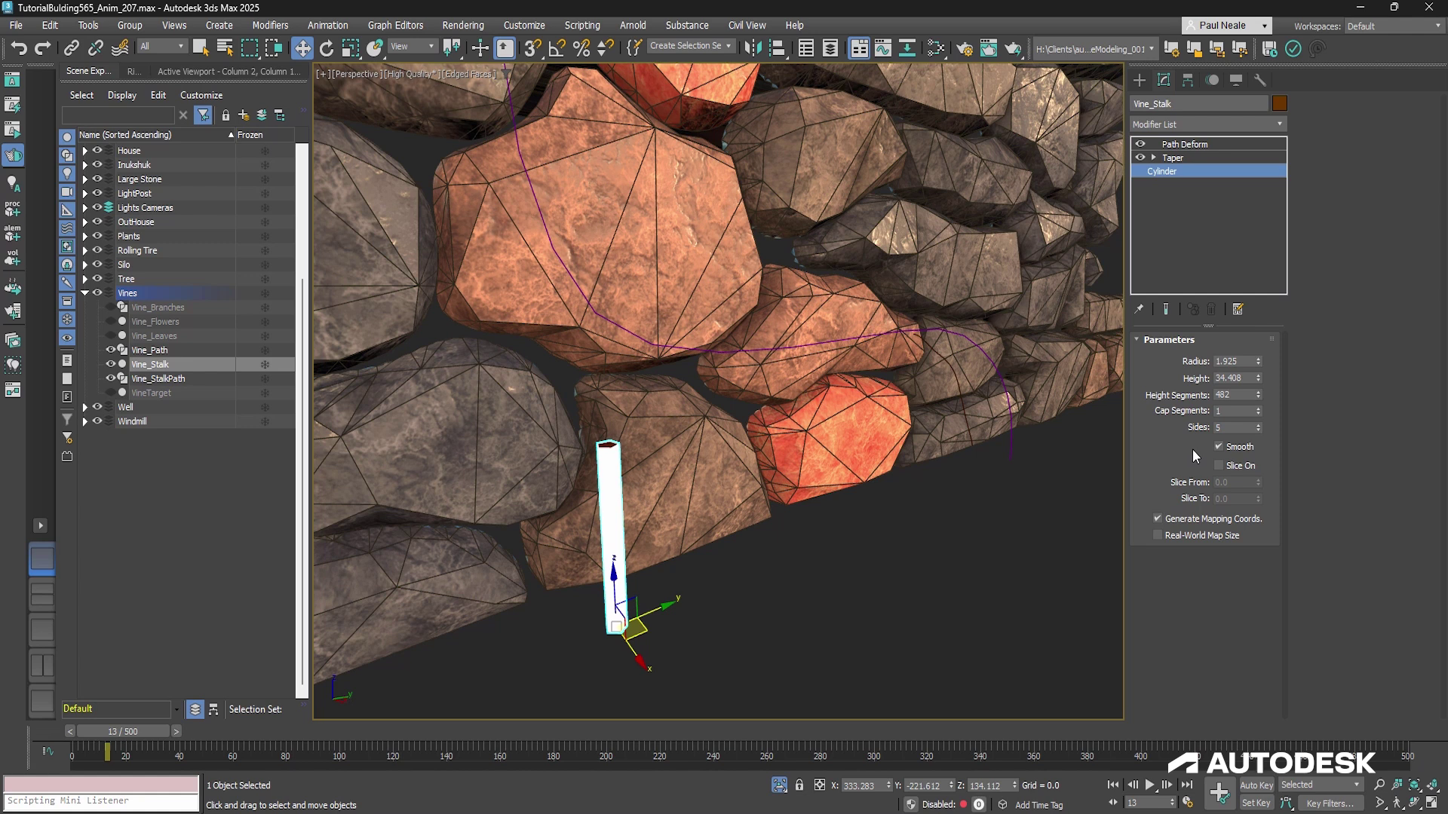
Step: Inspect Vine_Stalk's Path Deform modifier and scrub to frame 6 to see how the stalk follows its path
left_click(1197, 143)
scroll(1011, 397, "up", 2)
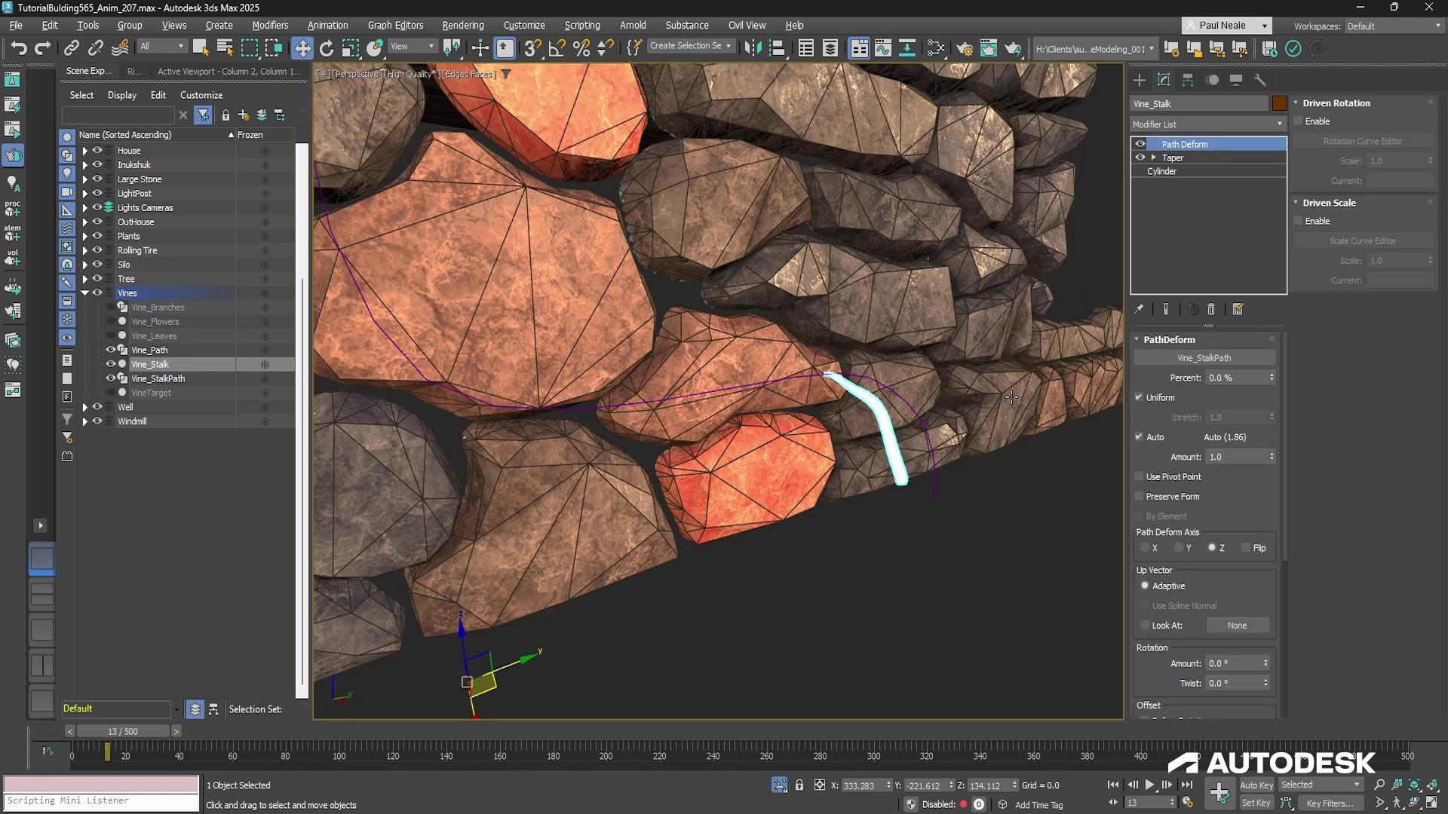
middle_click_drag(1011, 397, 987, 415, "alt")
mouse_move(127, 737)
left_mouse_down()
mouse_move(92, 735)
mouse_move(244, 735)
mouse_move(109, 735)
left_mouse_up()
scroll(736, 478, "down", 5)
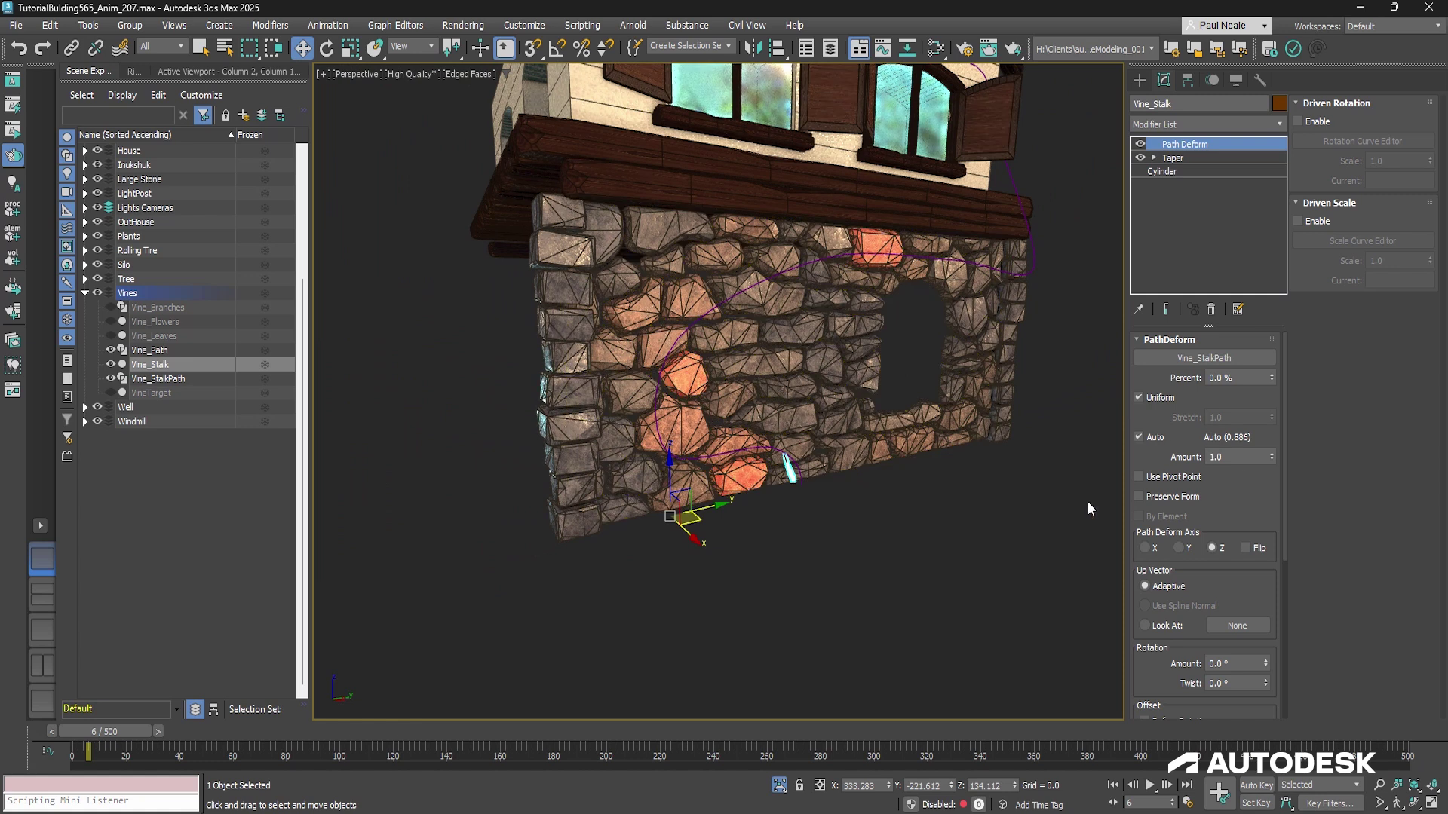
Step: Select Vine_StalkPath, scrub its growth along the wall and back to frame 0, and turn edged faces off
left_click(166, 379)
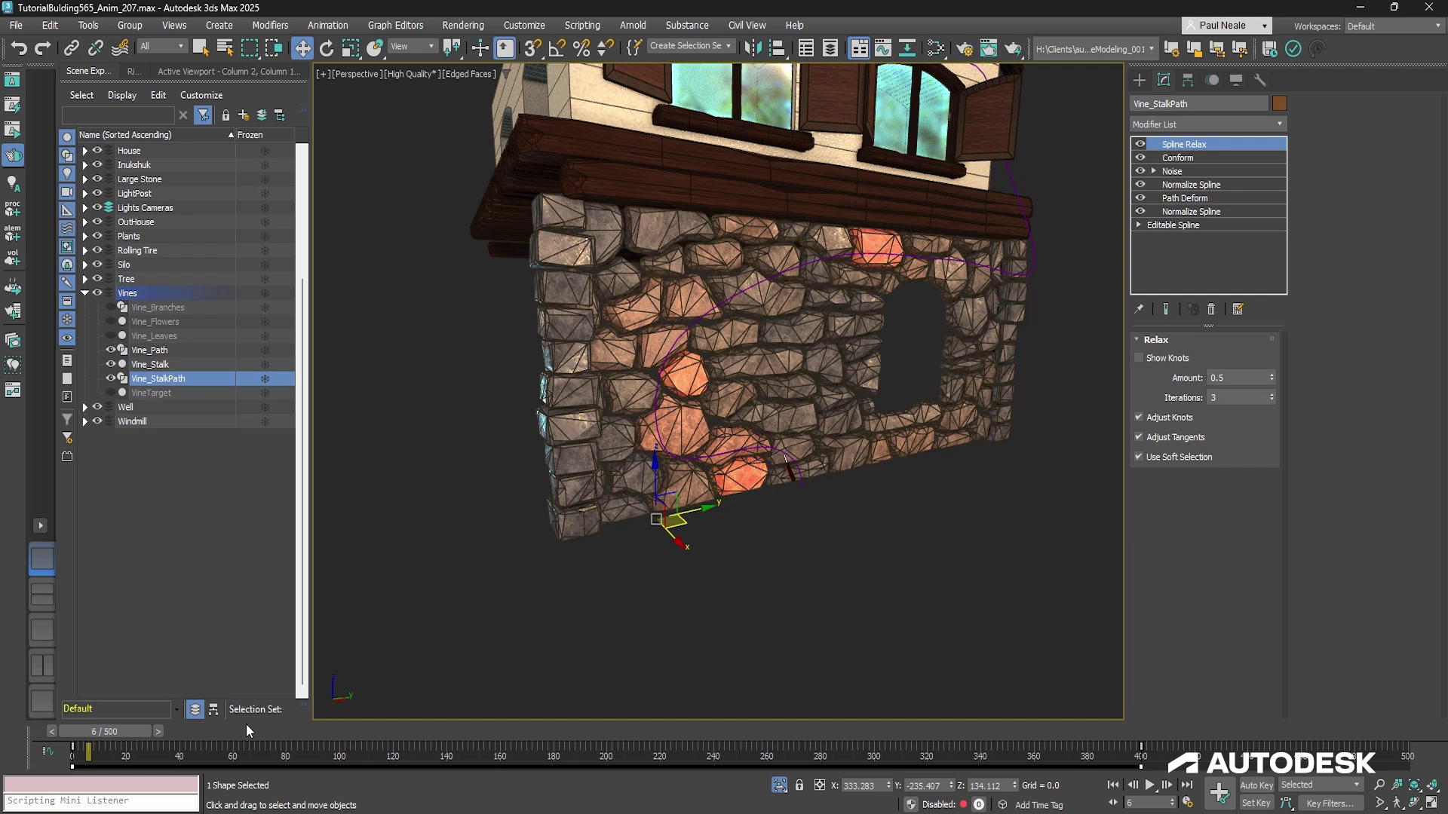
left_click_drag(121, 738, 599, 735)
left_click_drag(685, 693, 792, 712)
left_click_drag(926, 676, 70, 749)
key("w")
key("F4")
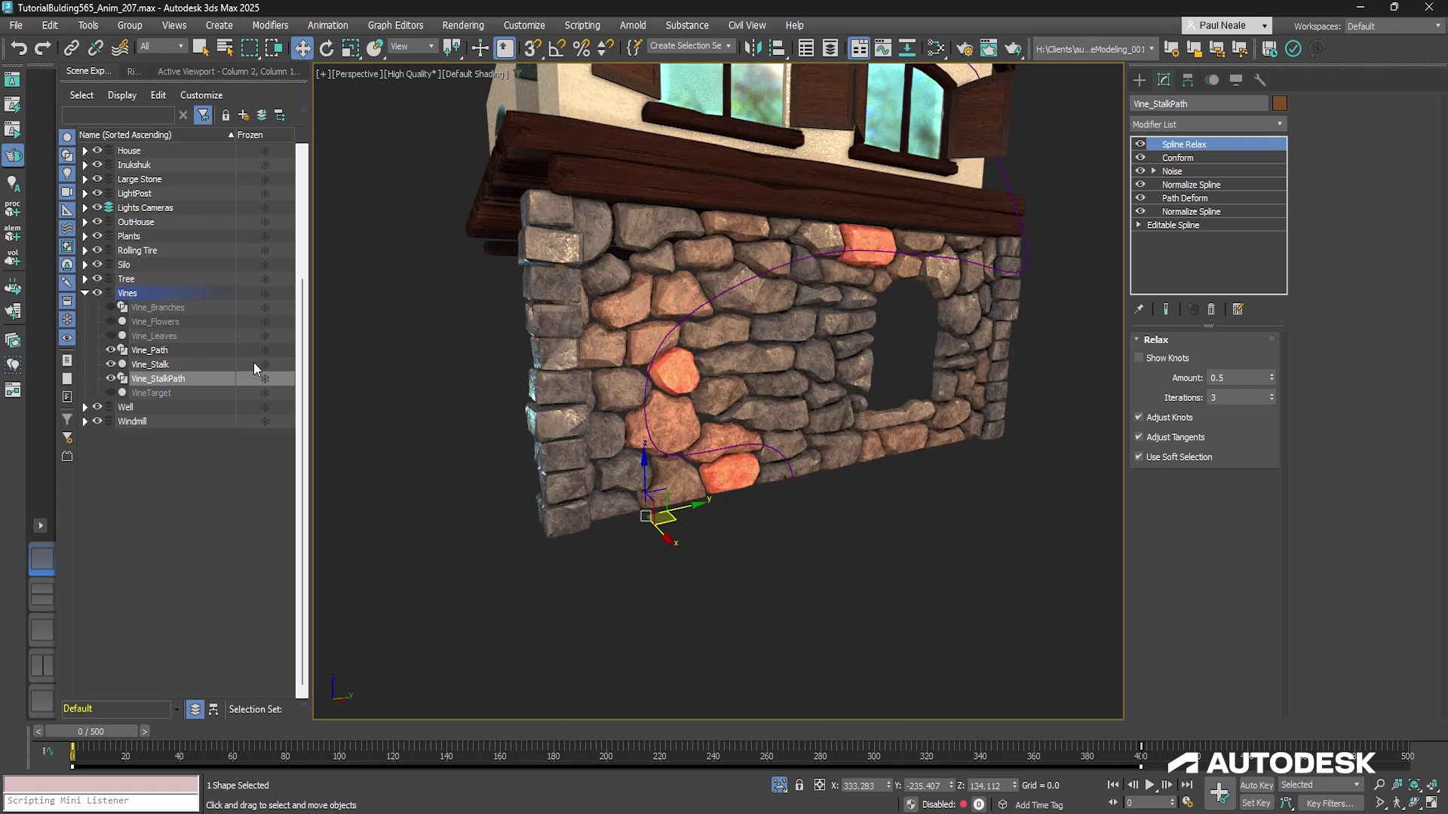
Step: Unhide Vine_Branches and select it
scroll(575, 458, "up", 4)
middle_click_drag(595, 452, 573, 456)
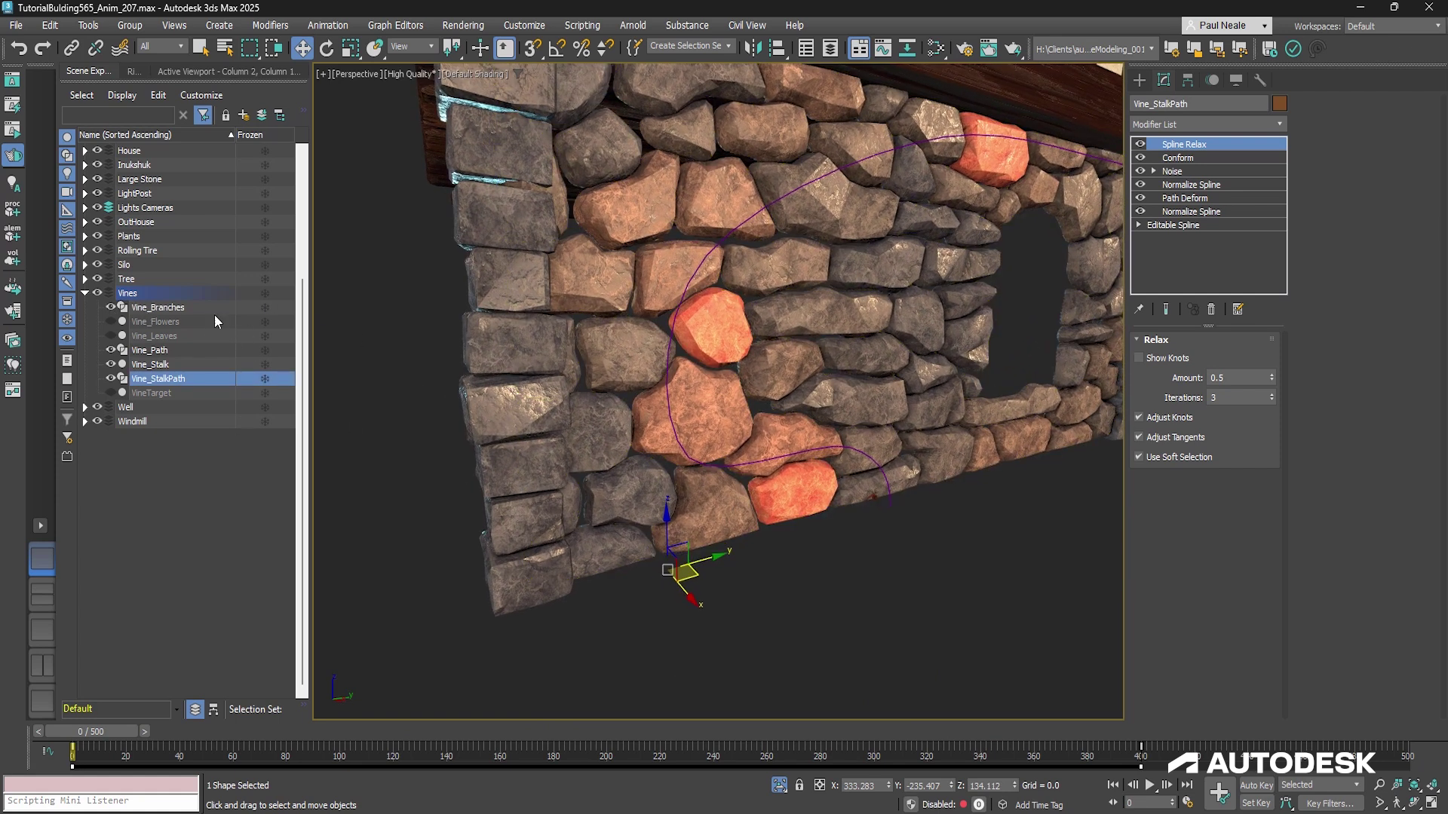
left_click(180, 309)
Step: Scrub through the branches' growth, stop at frame 70, and examine them along the stalk
left_click_drag(116, 737, 498, 741)
key("w")
scroll(709, 563, "down", 5)
middle_click_drag(708, 562, 559, 727, "alt")
left_click_drag(487, 739, 857, 730)
left_click_drag(66, 731, 272, 728)
key("w")
middle_click_drag(550, 481, 626, 441, "alt")
scroll(900, 558, "up", 5)
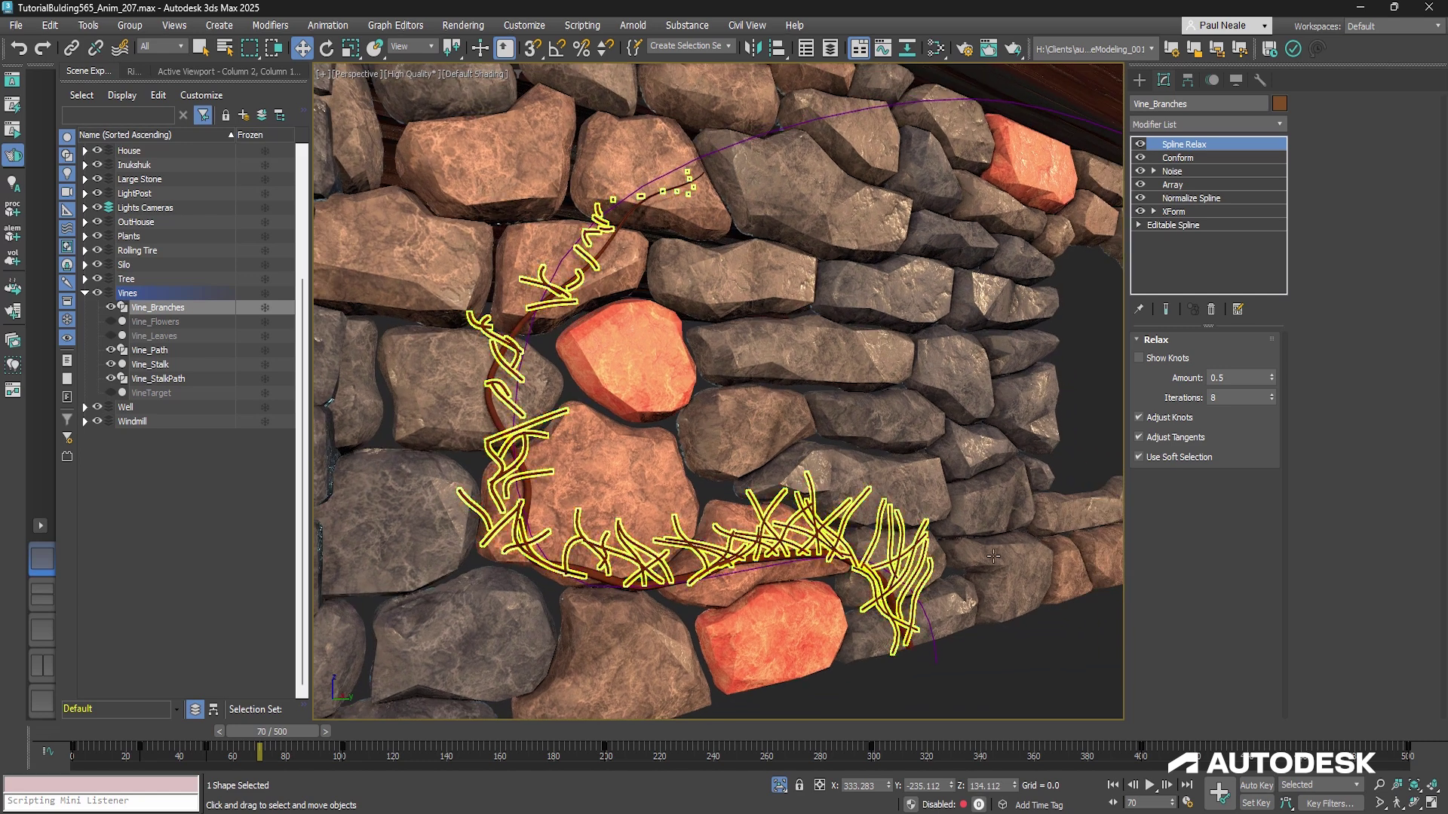
Step: Examine the single branch at Vine_Branches' Editable Spline level and its Rendering settings
left_click(1205, 225)
middle_click_drag(977, 476, 596, 618, "alt")
scroll(591, 613, "up", 7)
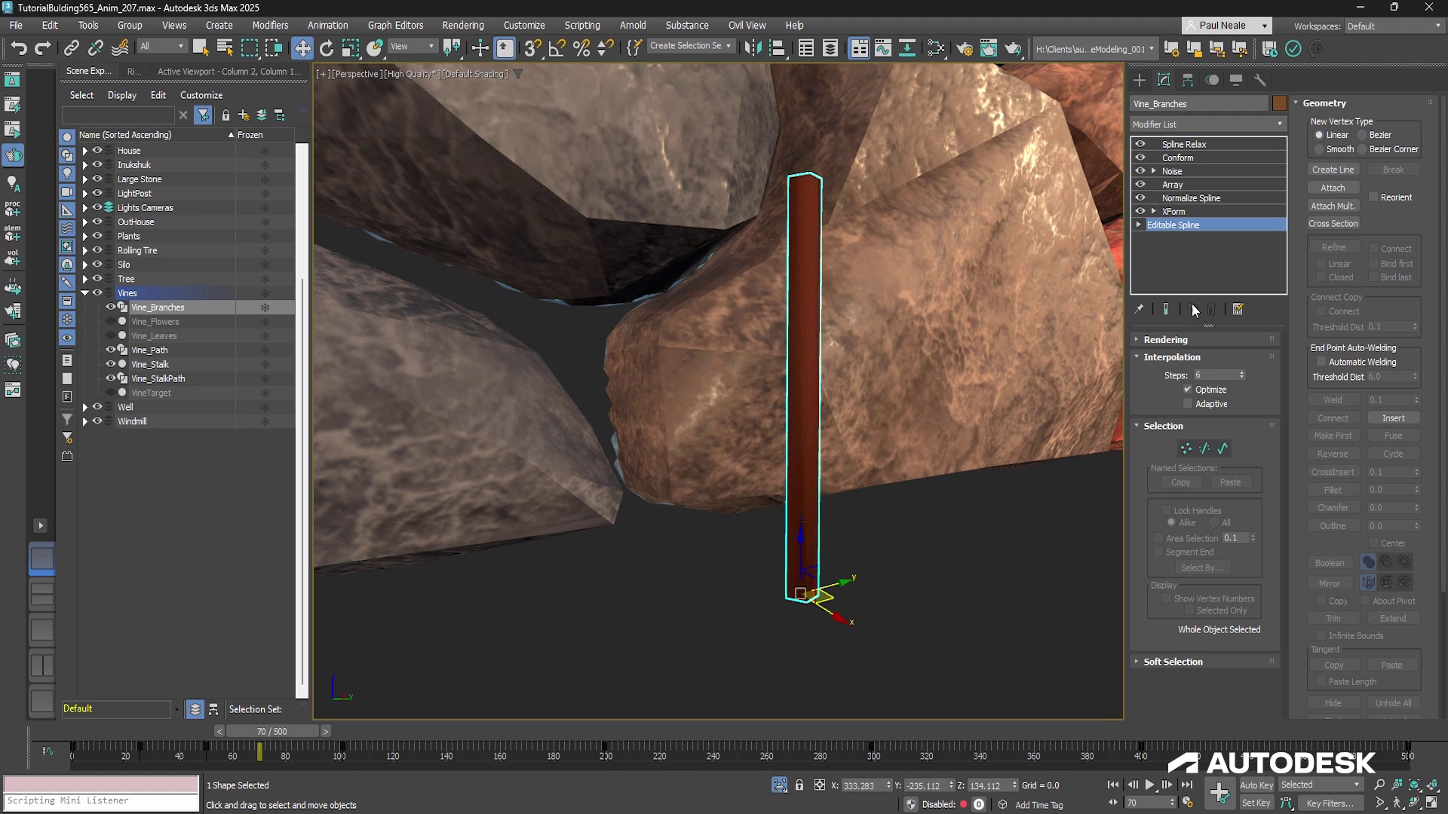
left_click(1161, 341)
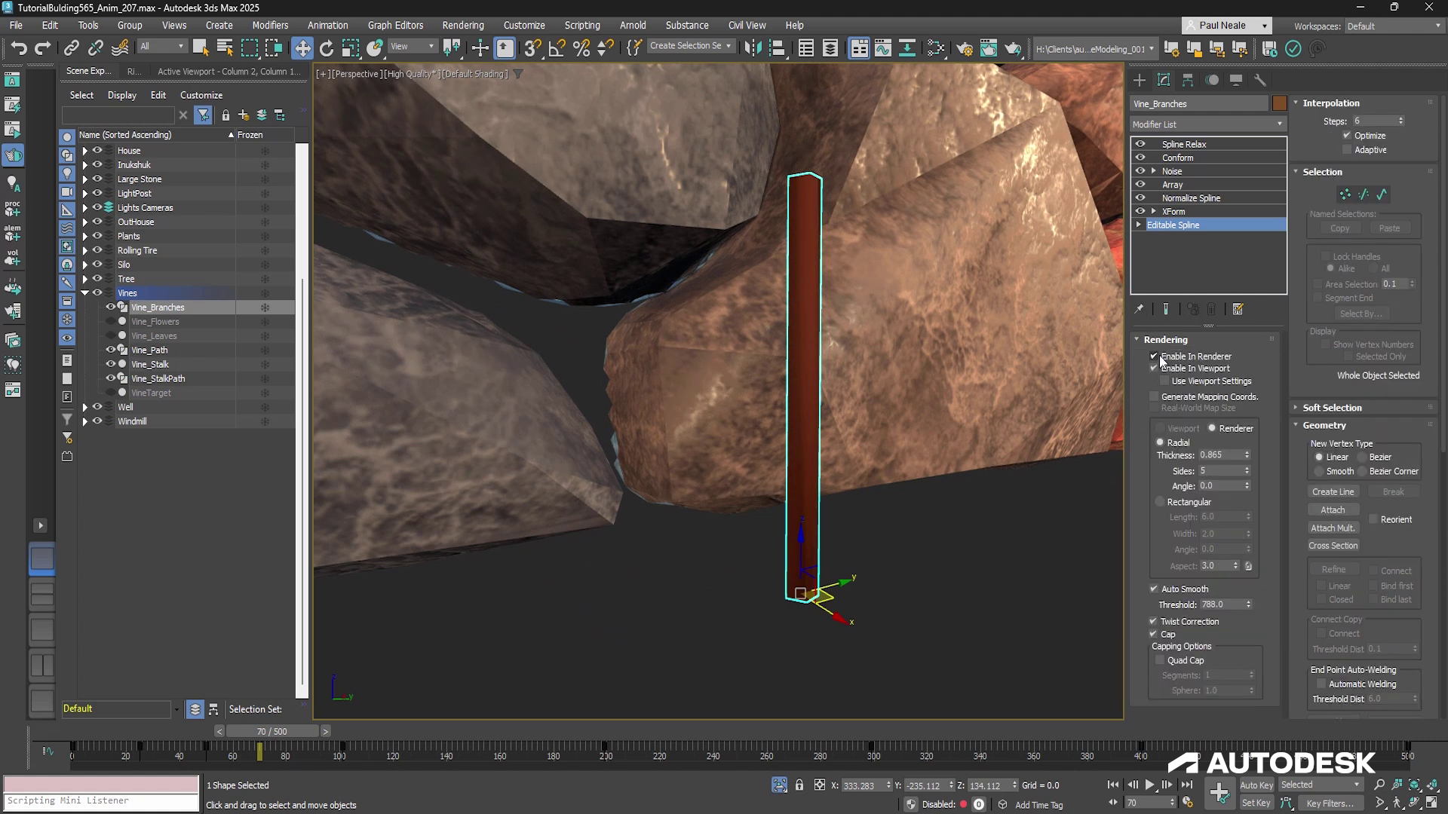
left_click(1139, 341)
middle_click_drag(890, 422, 809, 453, "alt")
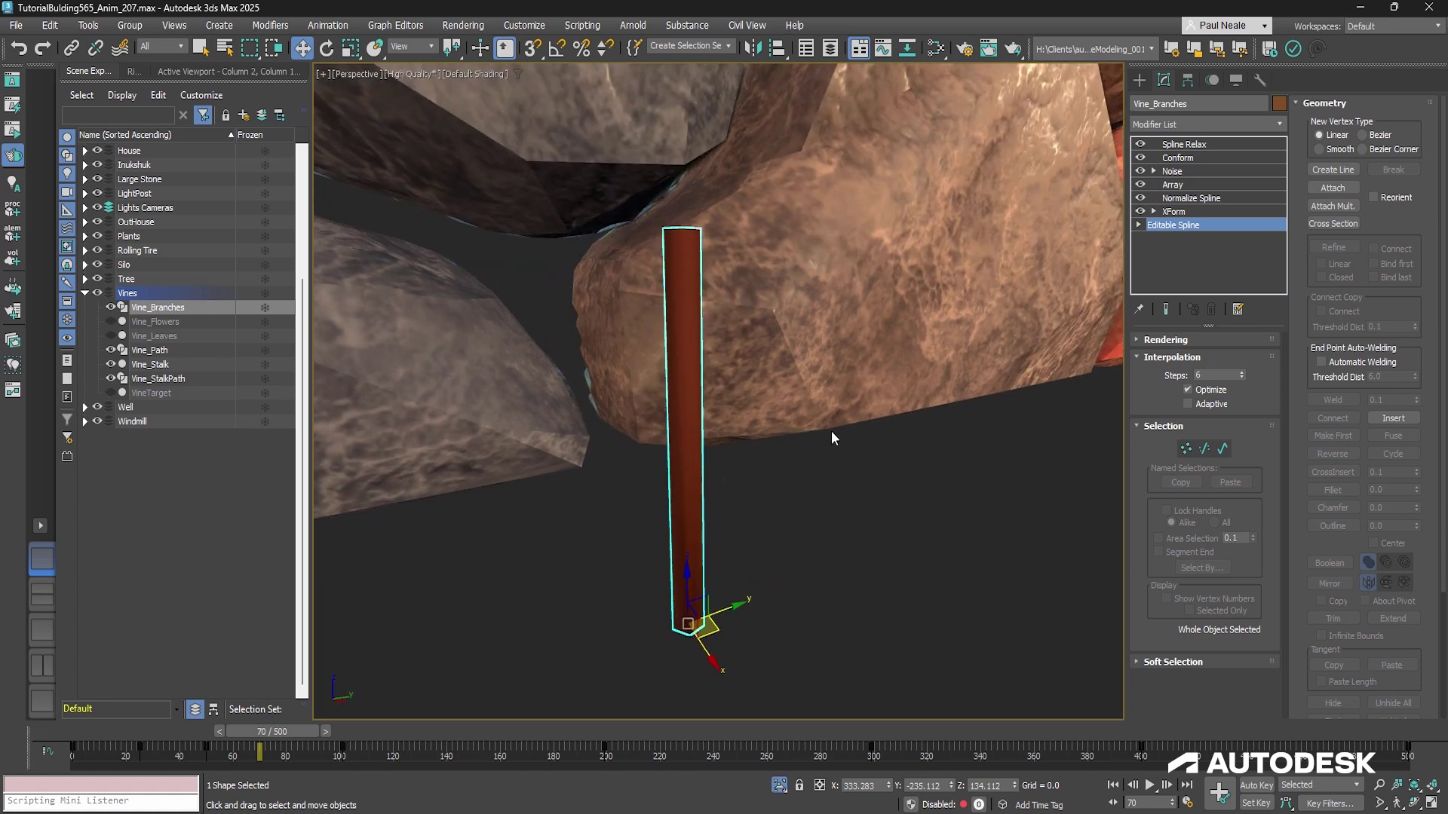
Step: Inspect Vine_Branches' XForm modifier and scrub to frame 64 to watch the branch scale
left_click(1185, 213)
scroll(743, 541, "down", 6)
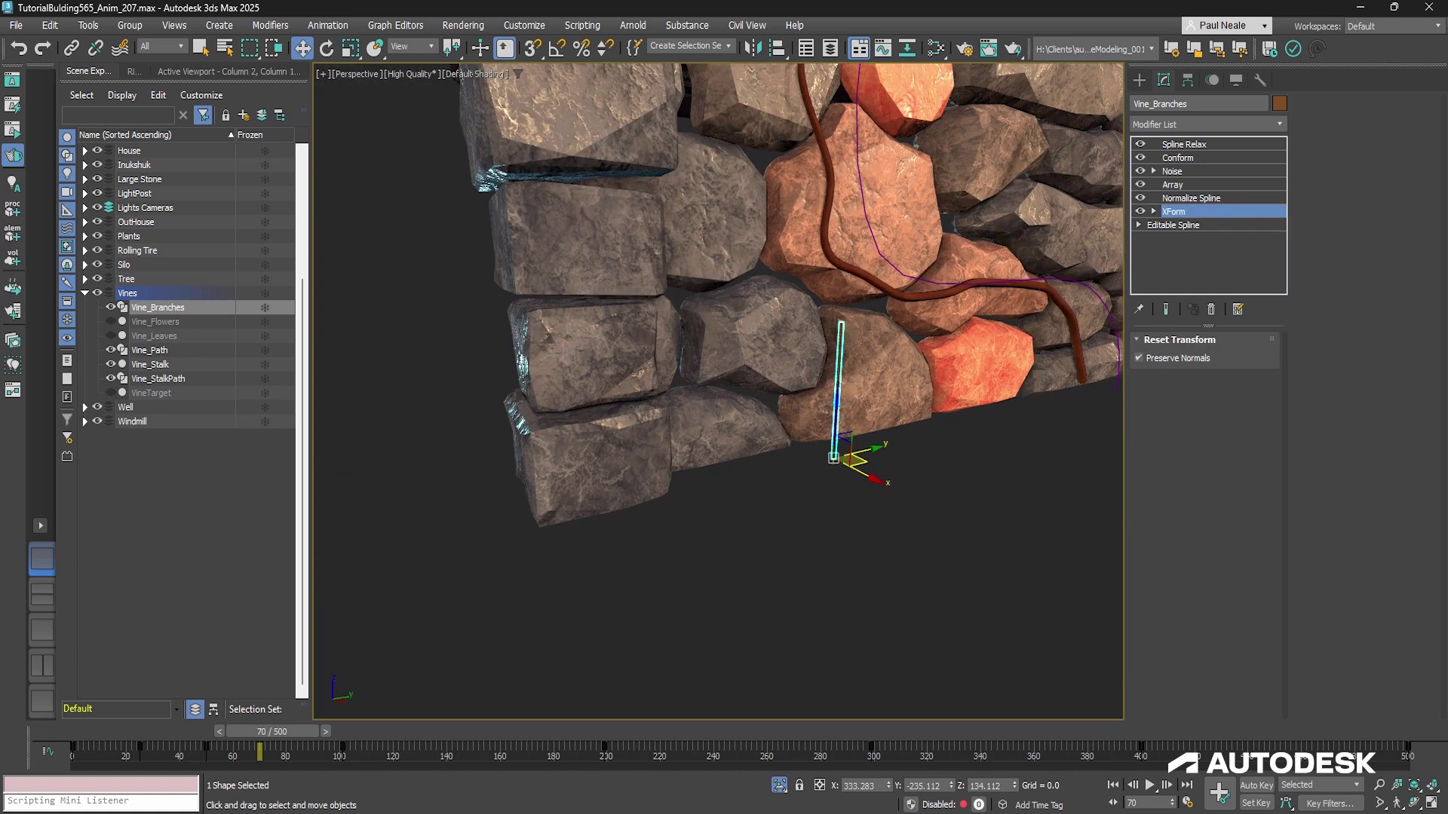
left_click_drag(285, 732, 255, 762)
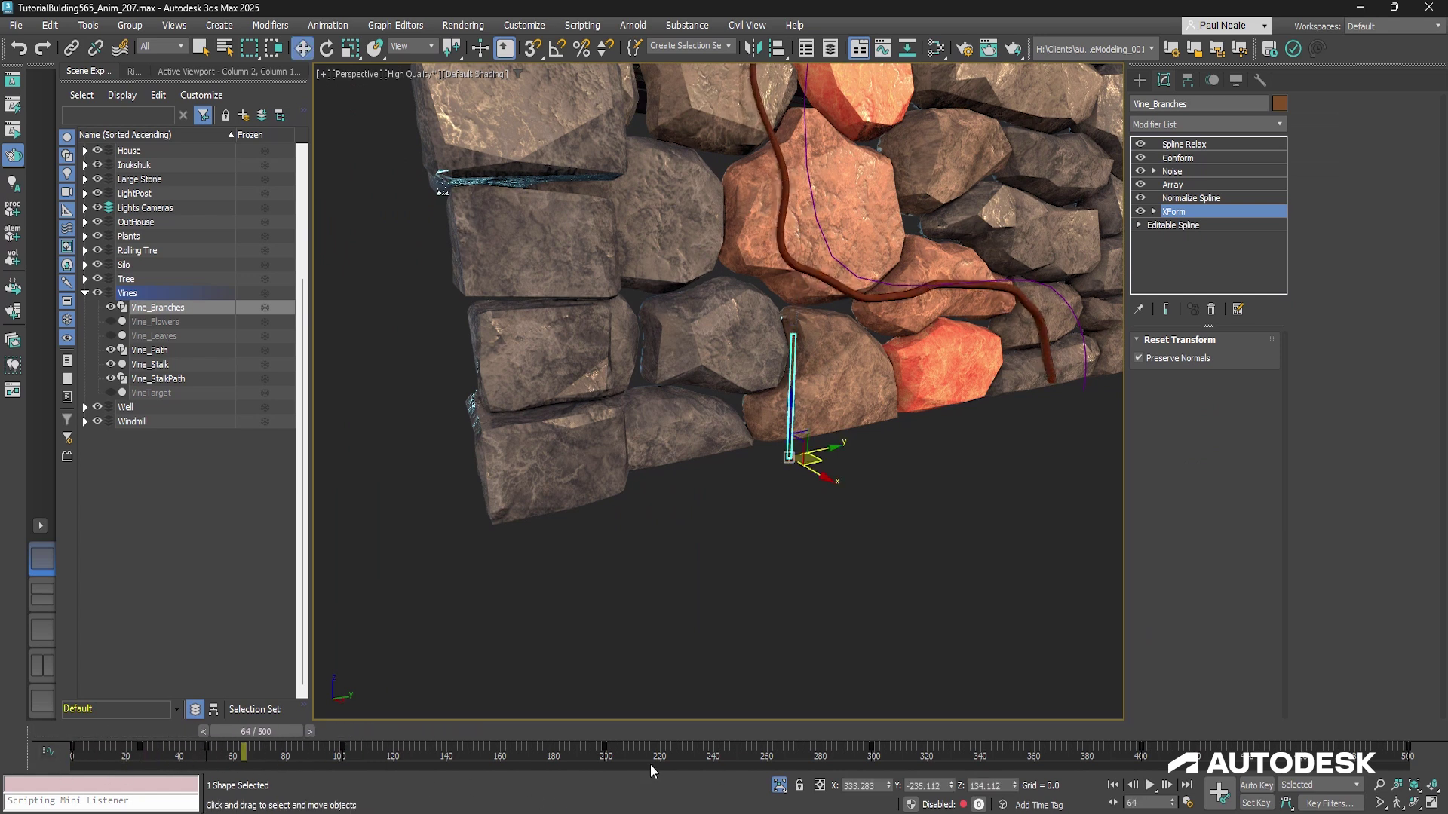
Step: Open the mini curve editor and isolate the Scale curve of Vine_Branches' XForm gizmo
left_click(47, 752)
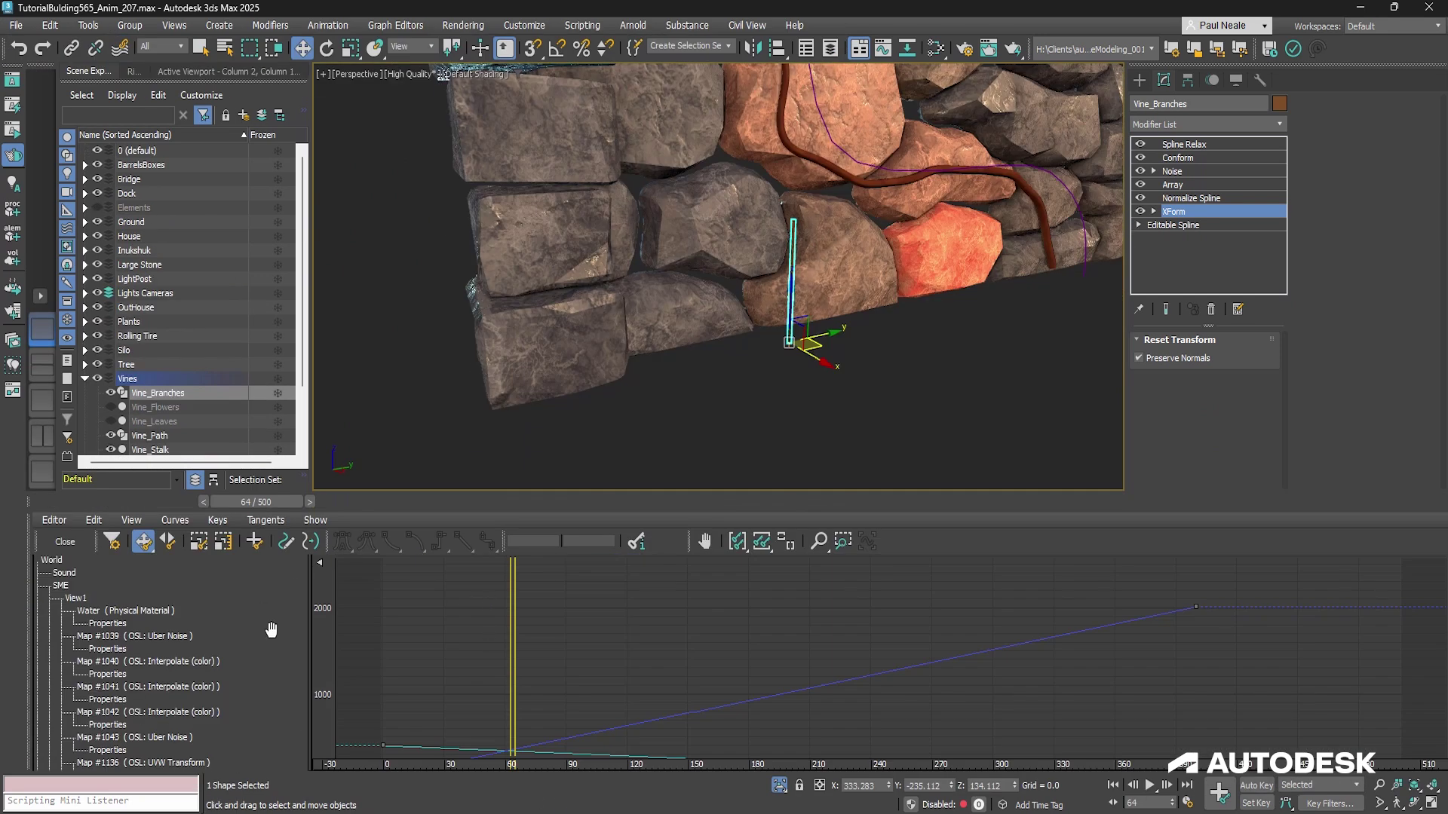
scroll(285, 694, "down", 10)
left_click_drag(242, 691, 248, 796)
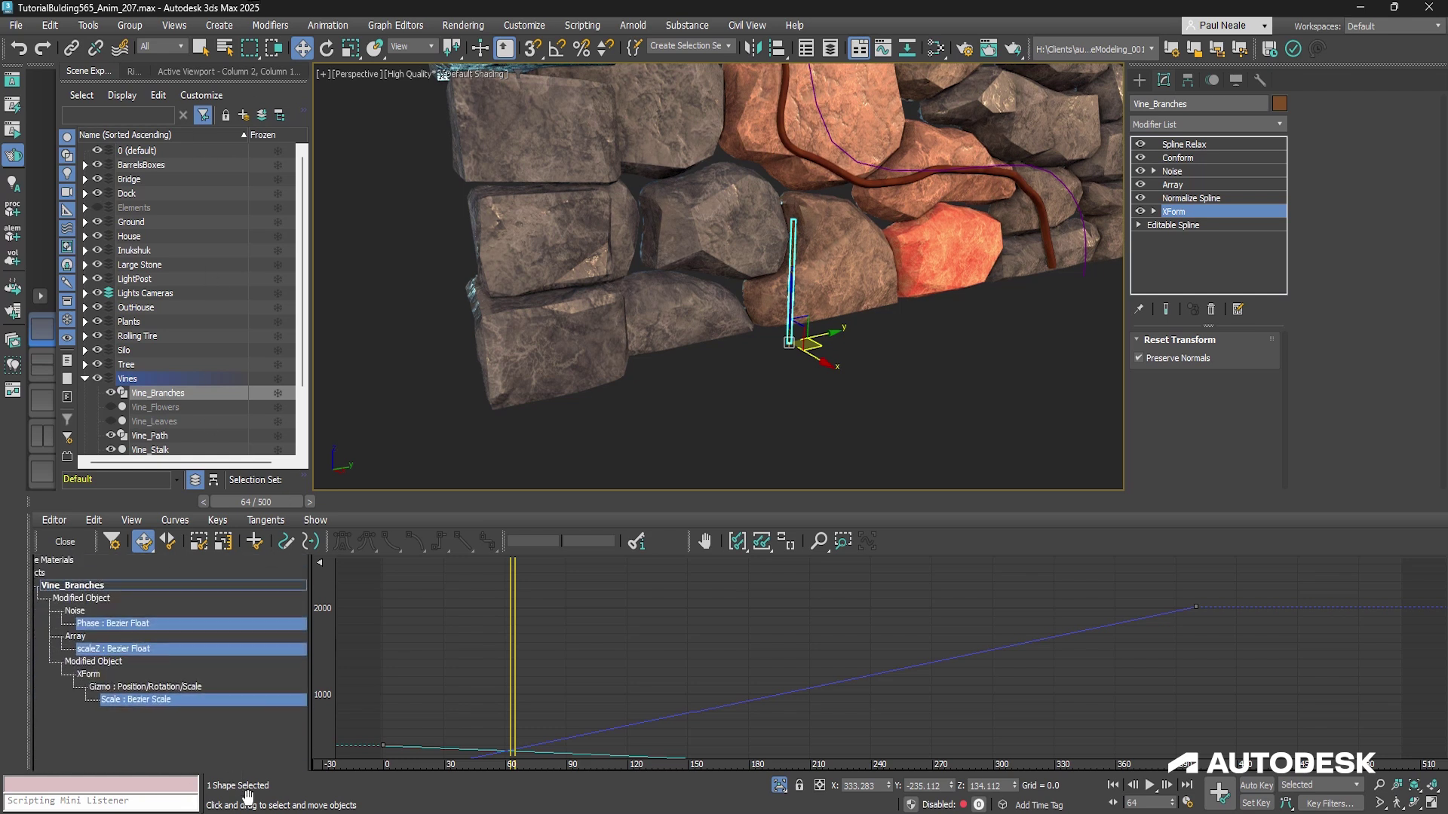
left_click(147, 700)
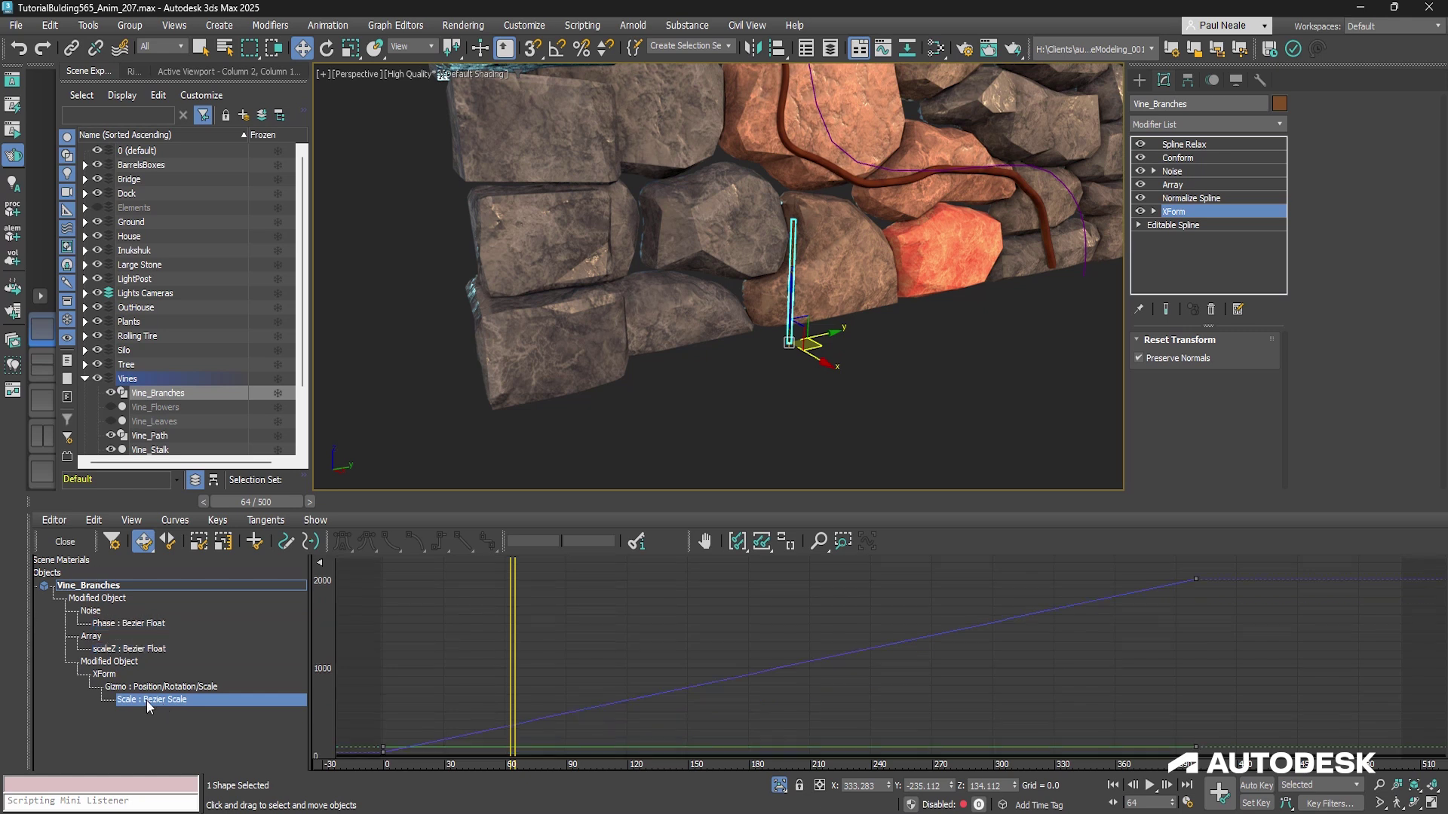
Step: Scrub back to frame 0 to examine how the XForm scale animation affects the branch
middle_click_drag(900, 351, 751, 515, "alt")
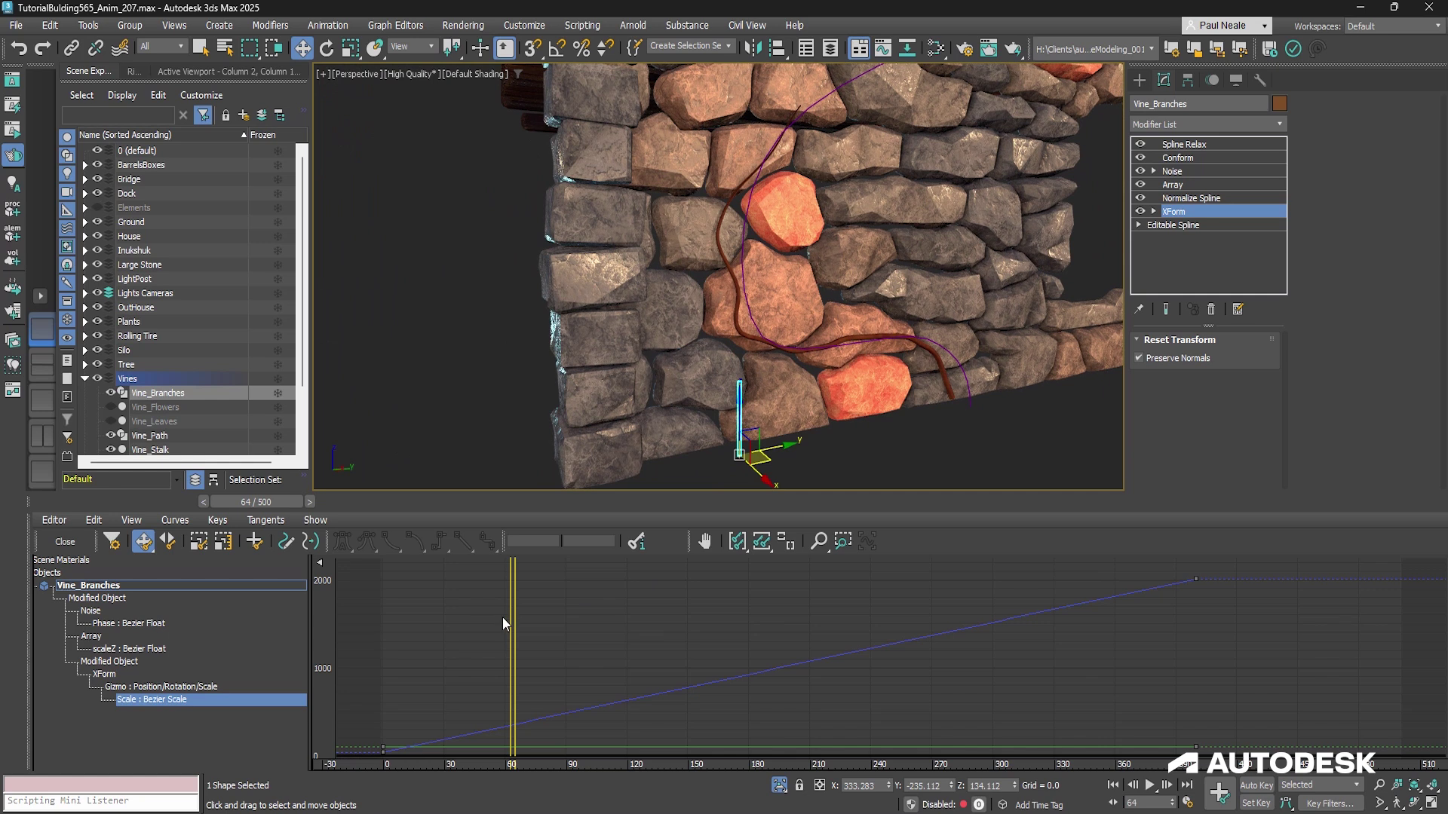
left_click_drag(515, 617, 349, 667)
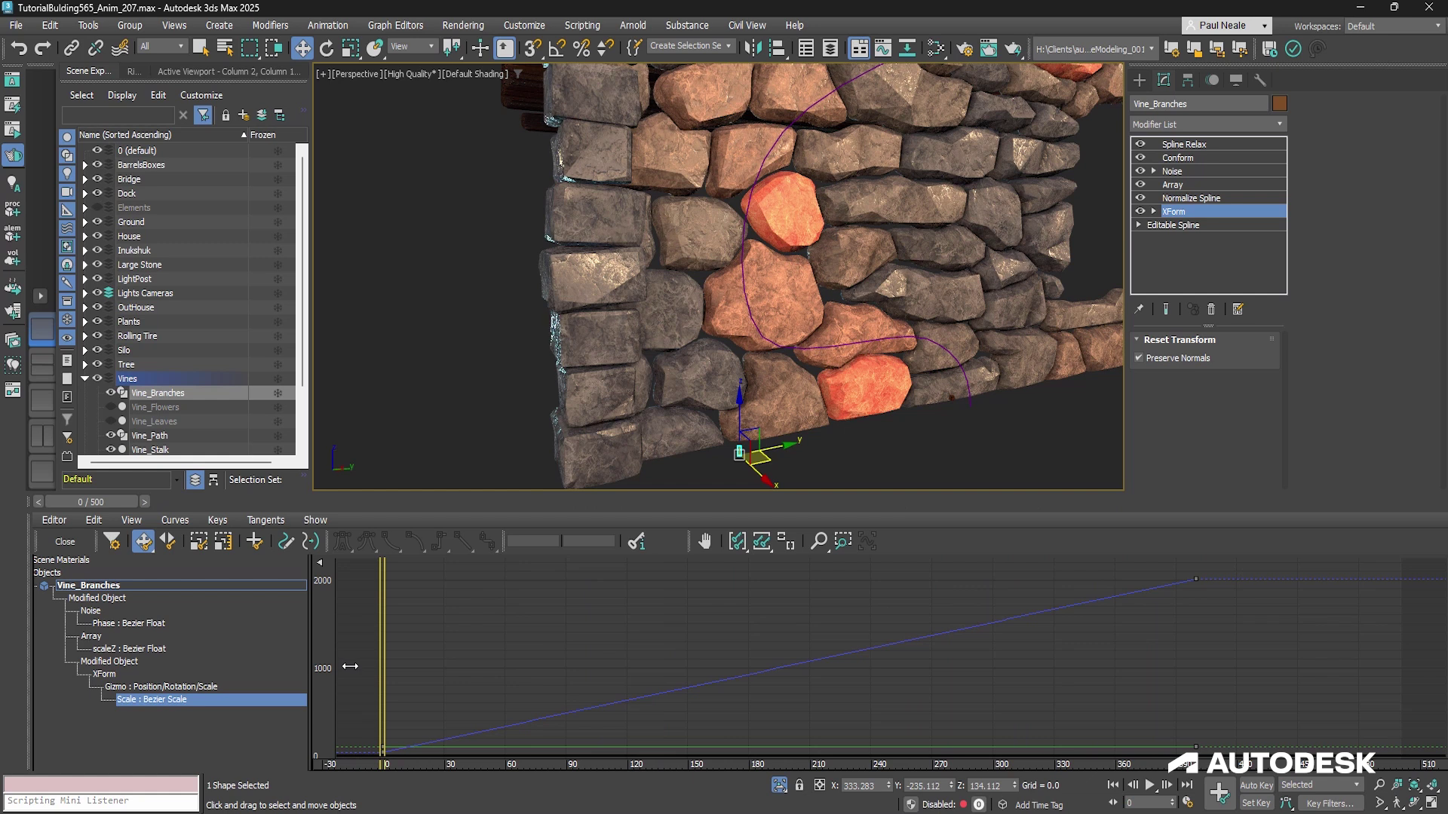
scroll(997, 412, "up", 2)
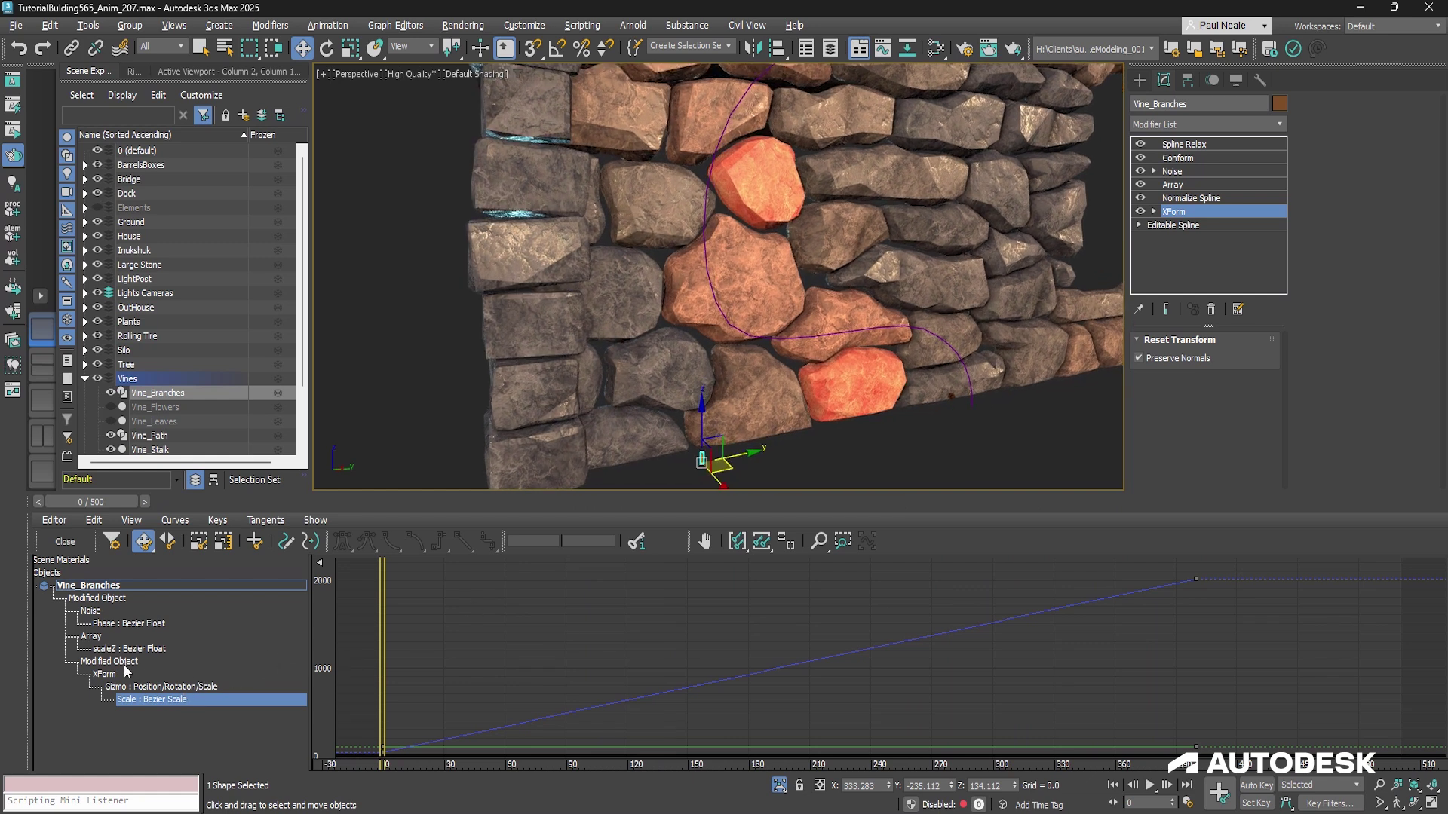
Step: Examine the Normalize Spline modifier on Vine_Branches with edged faces shown, scrubbing to frame 113 and back to frame 69
left_click(1219, 198)
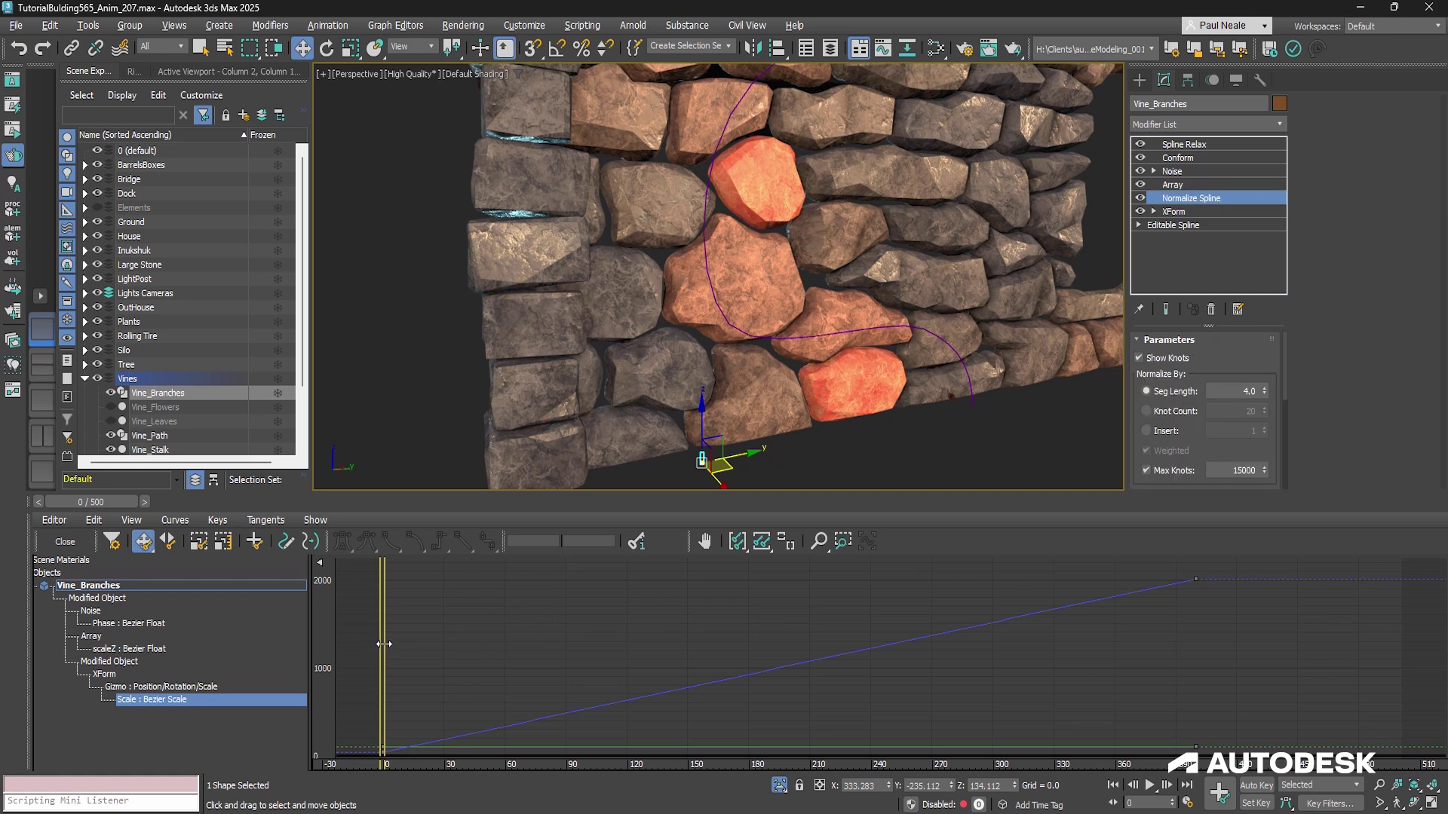
left_click_drag(418, 642, 614, 640)
scroll(736, 473, "up", 10)
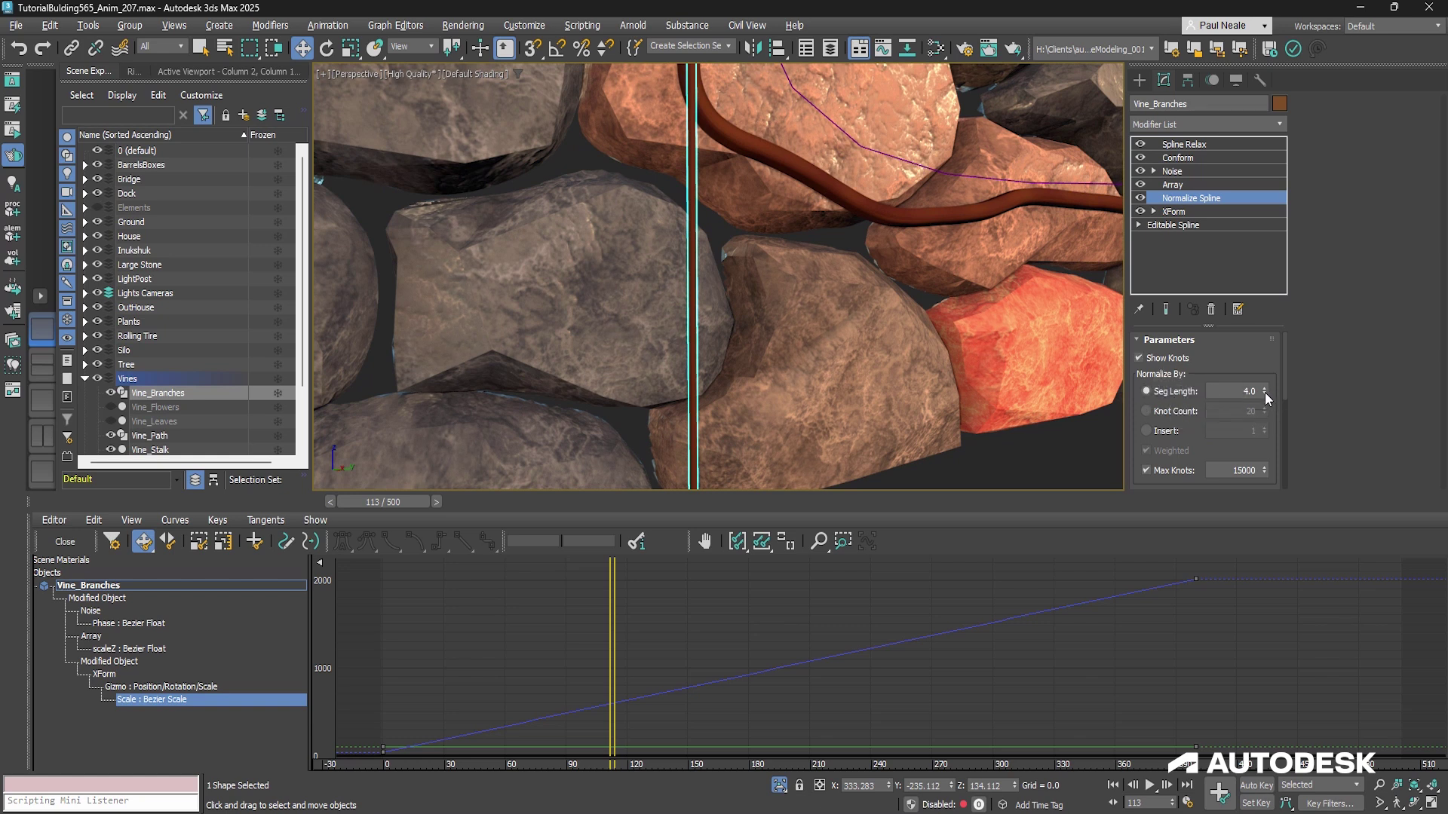
middle_click_drag(891, 371, 852, 382, "alt")
scroll(829, 381, "down", 1)
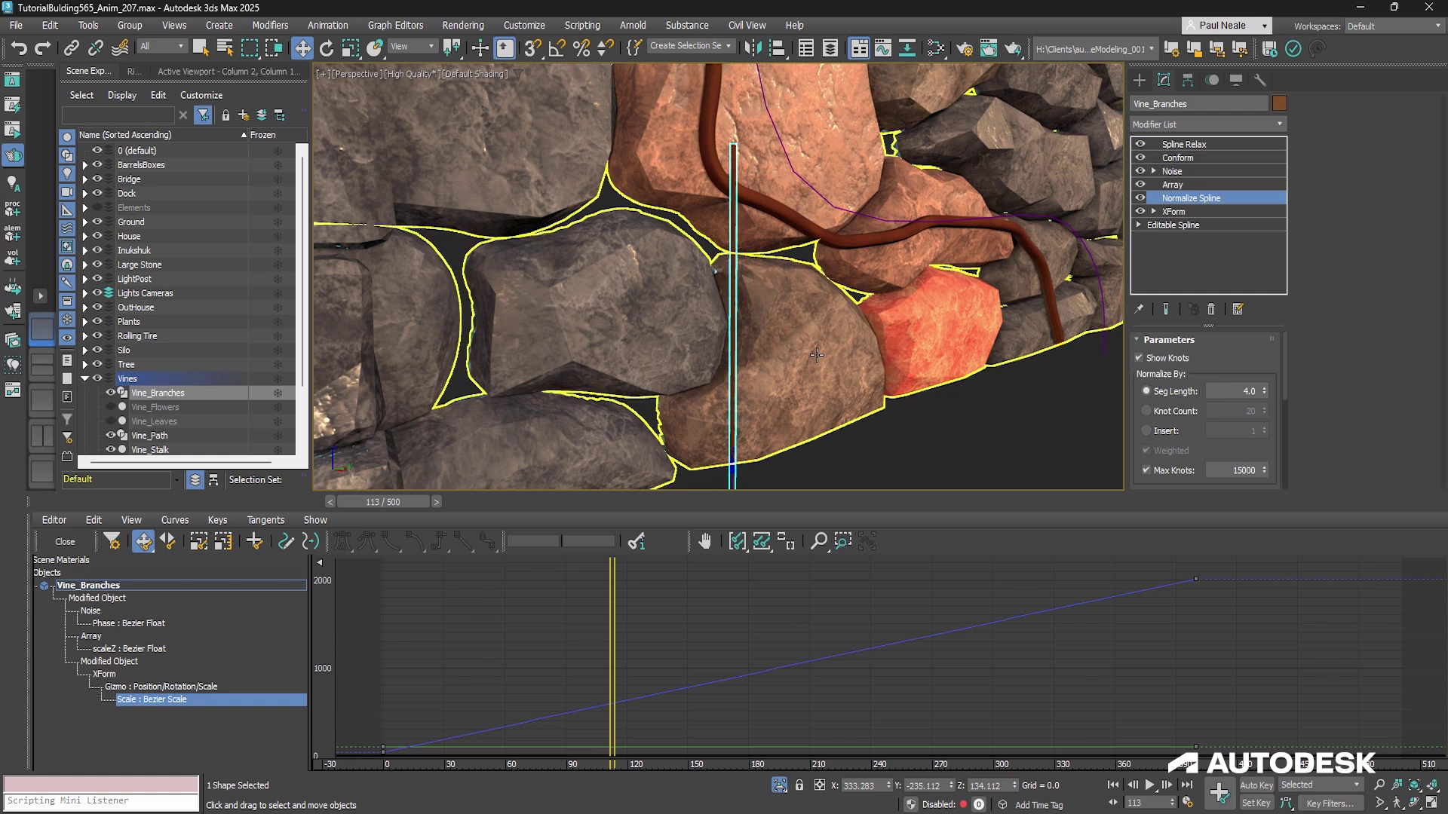
key("F4")
mouse_move(780, 369)
middle_mouse_down("alt")
mouse_move(754, 407)
mouse_move(754, 336)
mouse_move(739, 362)
middle_mouse_up("alt")
mouse_move(611, 640)
left_mouse_down()
mouse_move(383, 647)
mouse_move(604, 641)
mouse_move(524, 640)
left_mouse_up()
Step: Inspect Vine_Branches' Array modifier and how it distributes the branches along Vine_StalkPath
left_click(1197, 184)
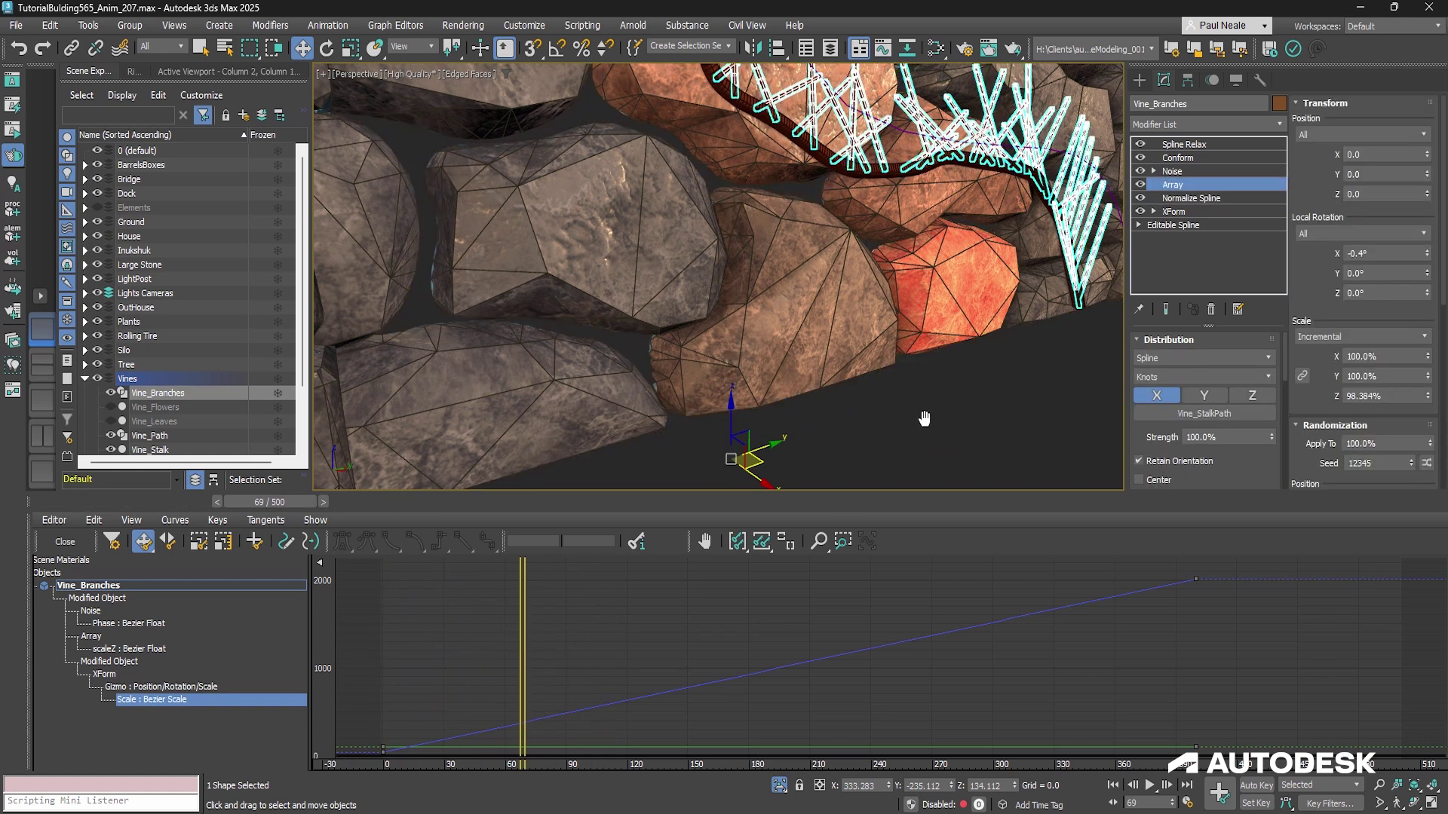
middle_click_drag(924, 420, 889, 496, "alt")
scroll(872, 381, "up", 1)
middle_click_drag(871, 381, 843, 394)
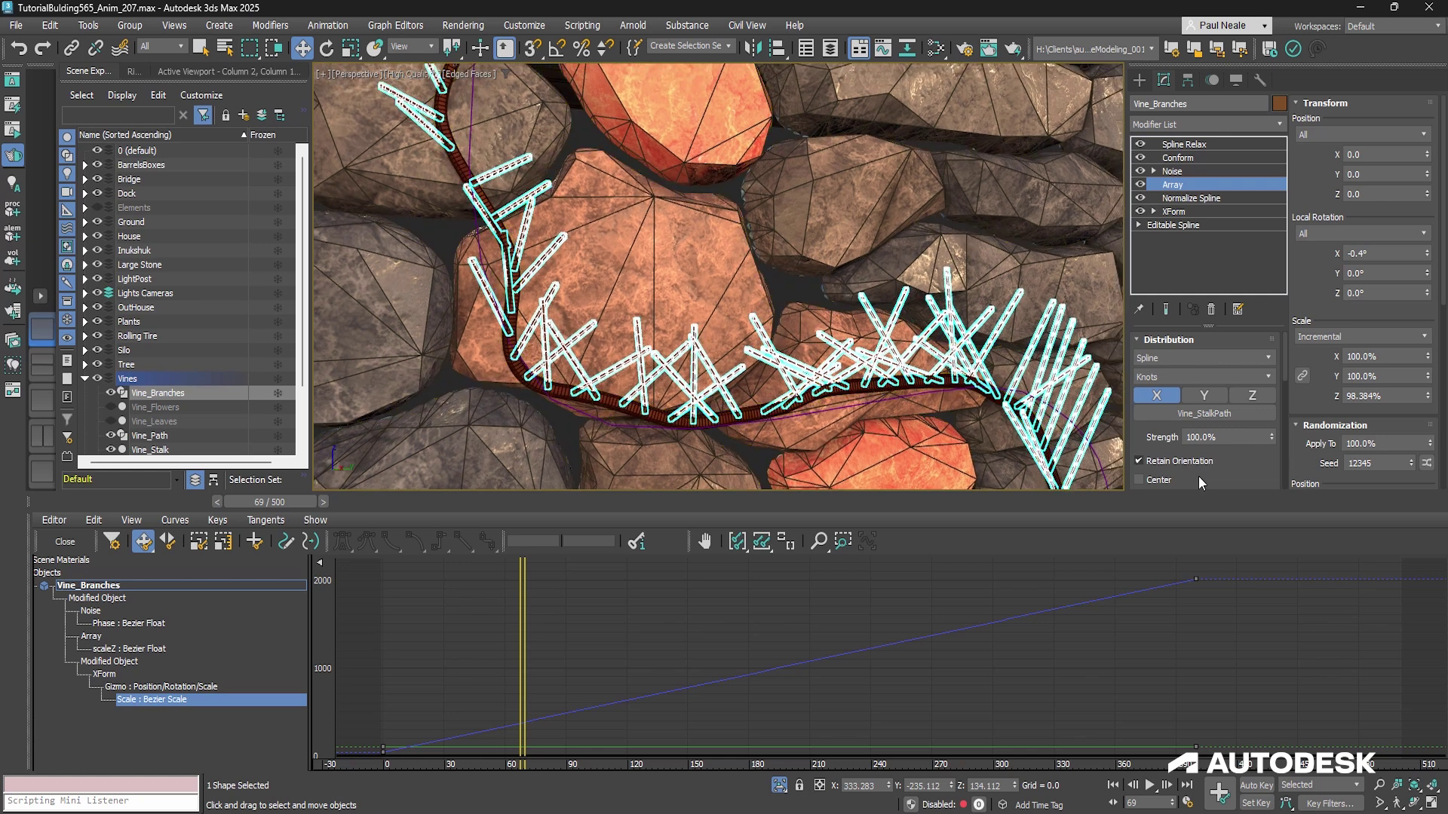
Step: Toggle the Array's Retain Orientation off and on, and try varying its local X rotation
left_click(1145, 460)
left_click(1146, 462)
left_click_drag(1427, 254, 1412, 196)
Step: Try varying the Array's randomized X rotation, and return to its Scale settings
left_click_drag(1310, 281, 1308, 106)
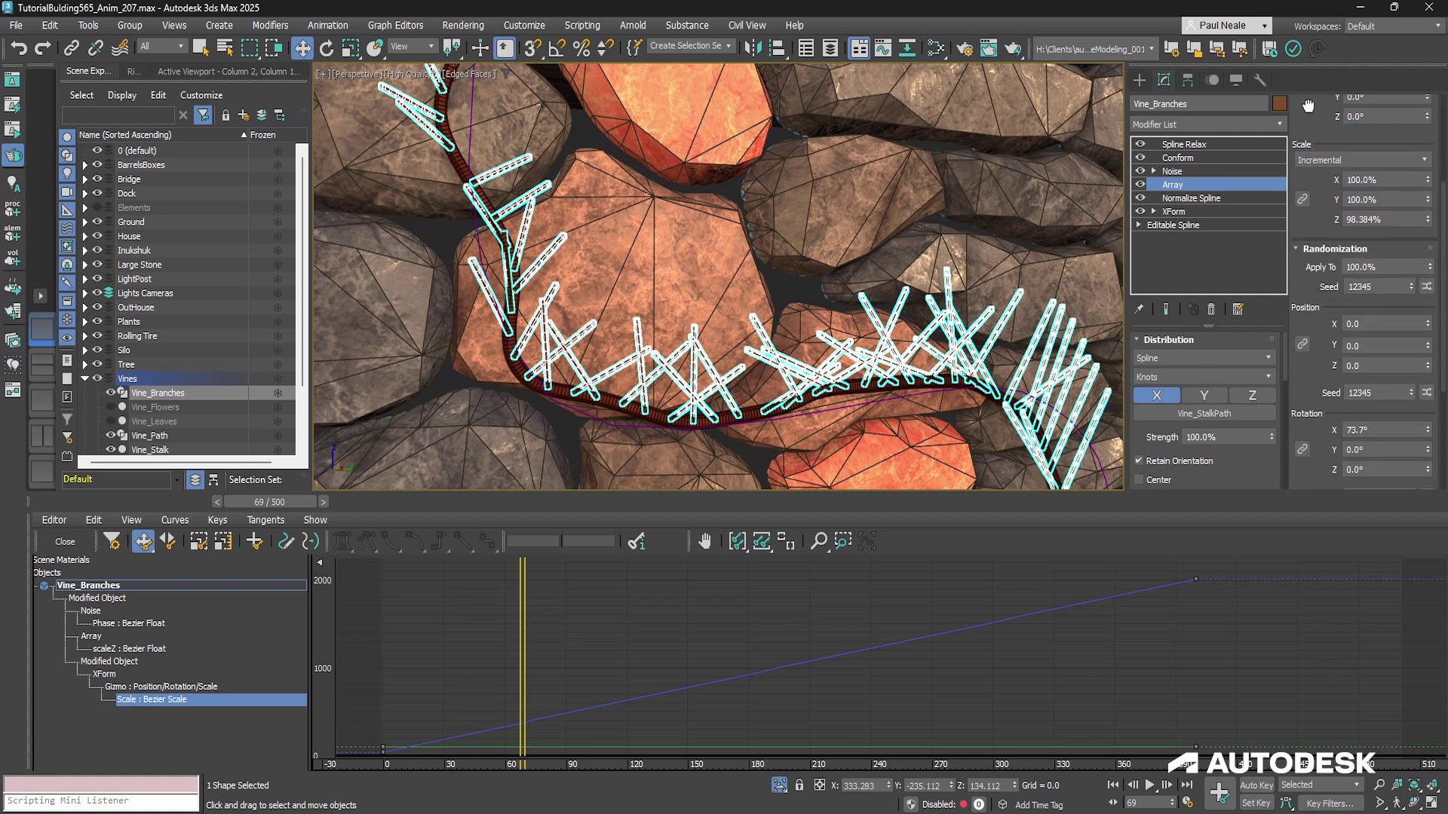
scroll(1406, 344, "down", 3)
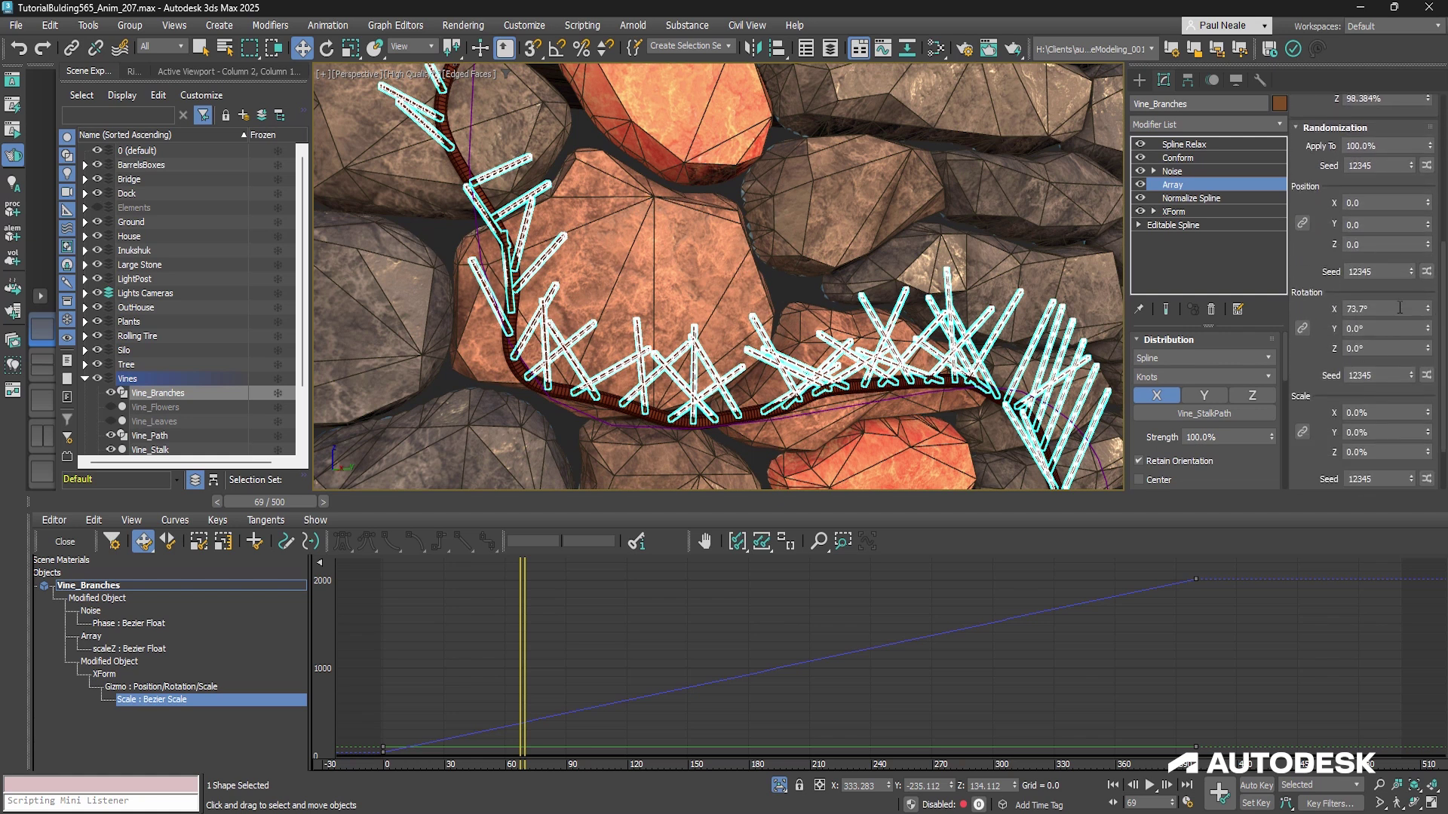
left_click_drag(1428, 309, 1430, 349)
scroll(1297, 389, "up", 3)
scroll(1311, 465, "up", 2)
scroll(1310, 466, "up", 2)
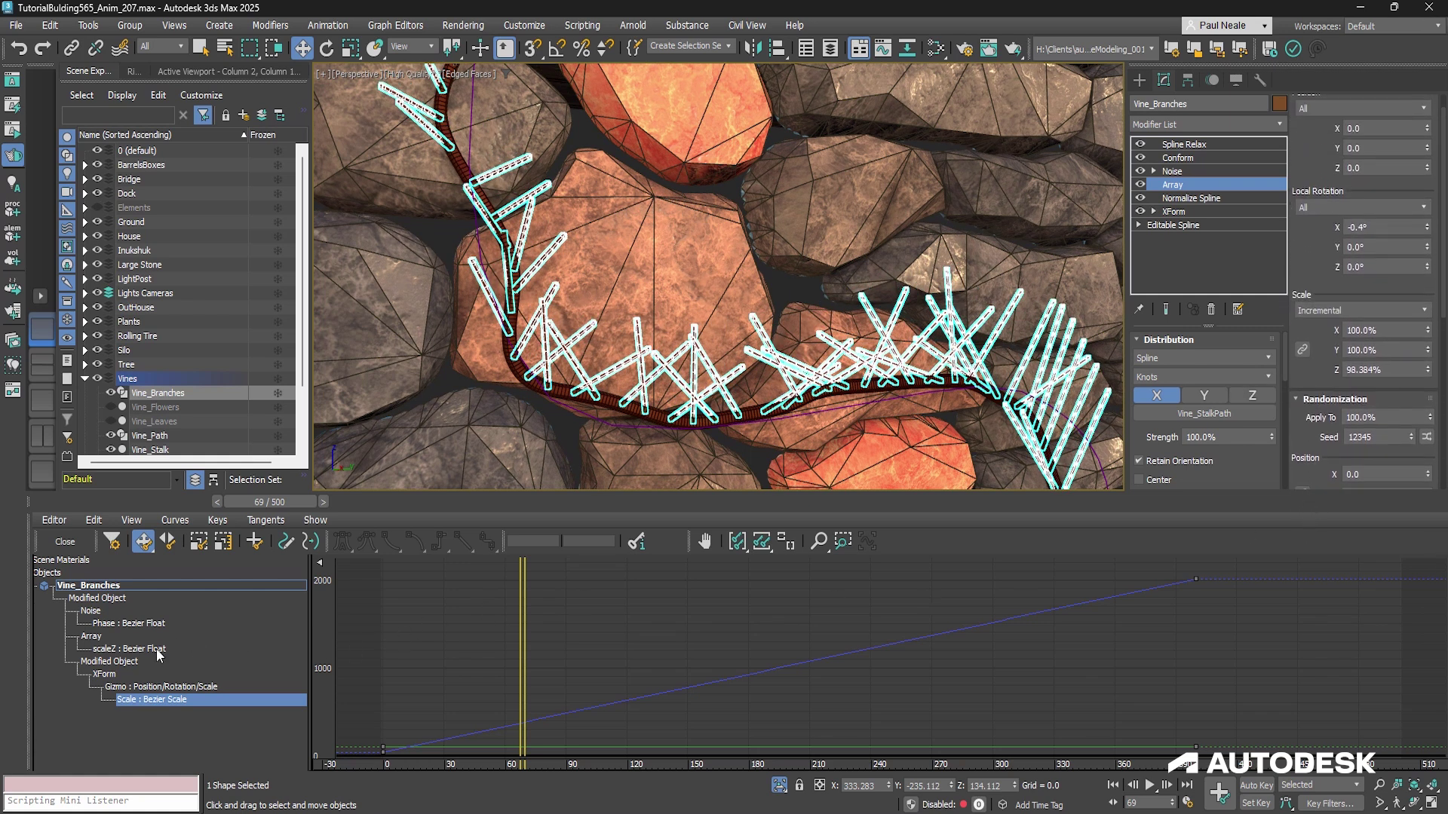
Step: Examine the scaleZ animation curve of Vine_Branches' Array, scrubbing to frame 401 to view the branches' growth on the house
left_click(127, 649)
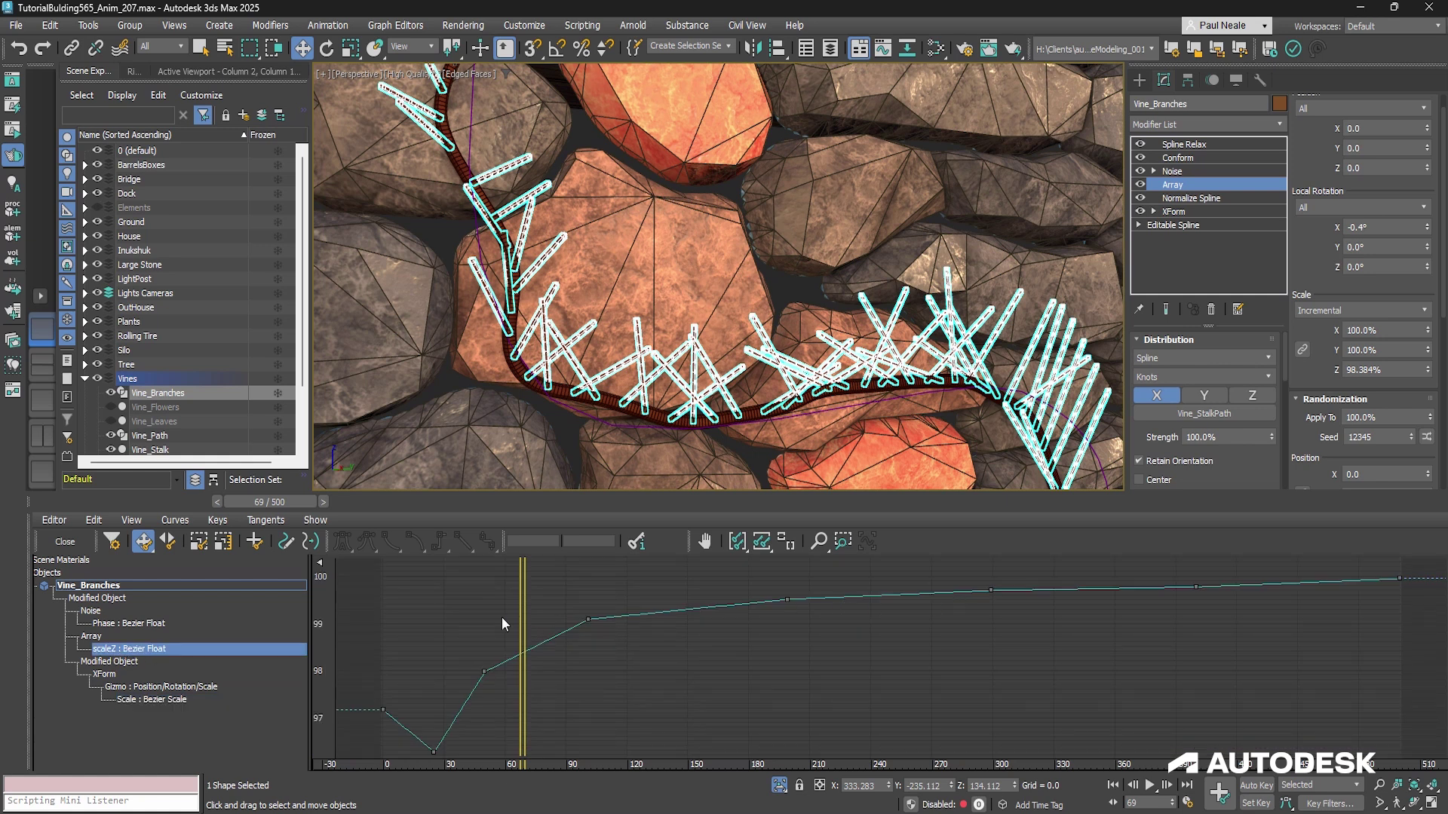
mouse_move(524, 607)
left_mouse_down()
mouse_move(430, 607)
mouse_move(526, 608)
left_mouse_up()
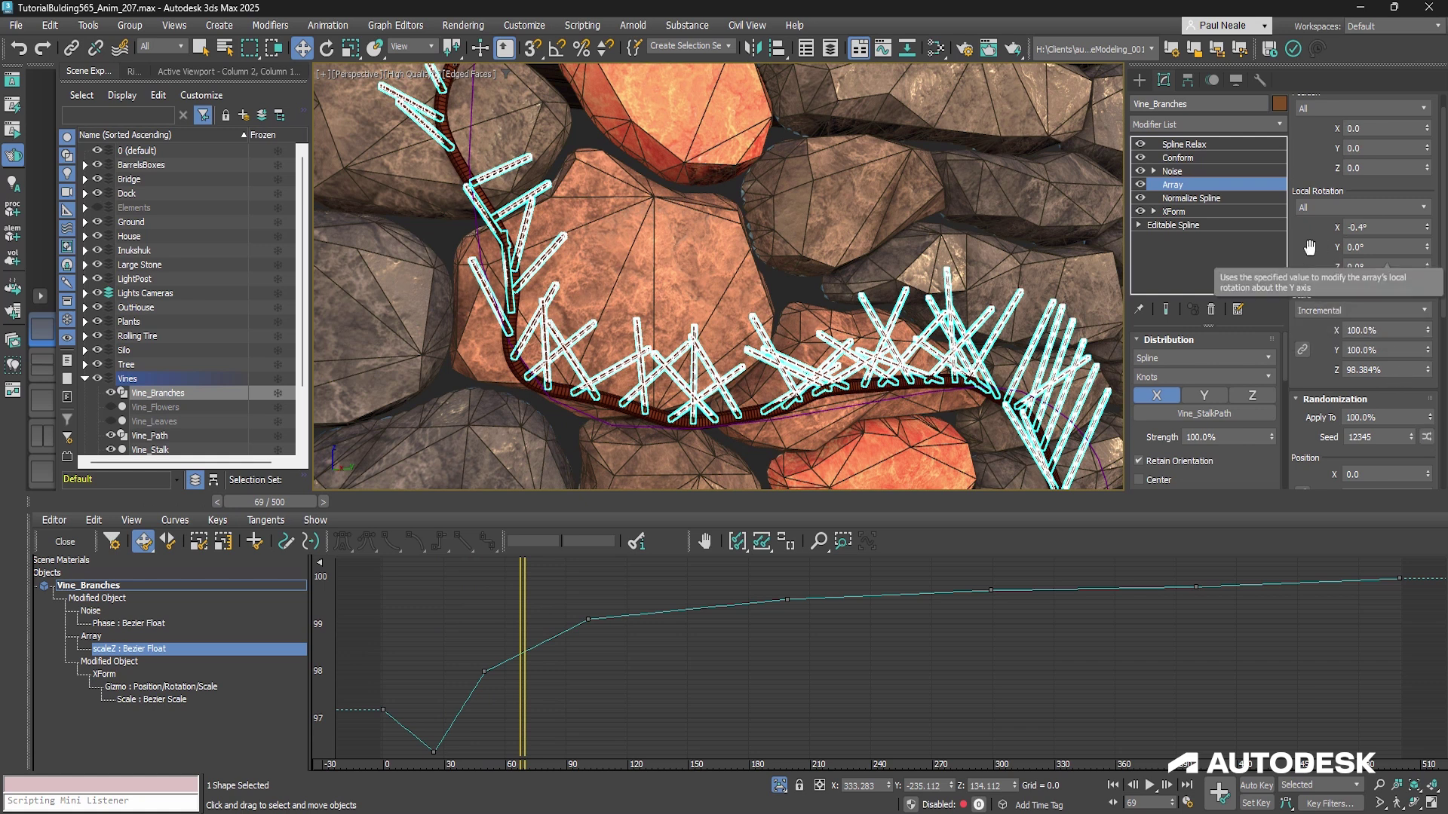
scroll(1313, 387, "up", 1)
scroll(1313, 387, "down", 2)
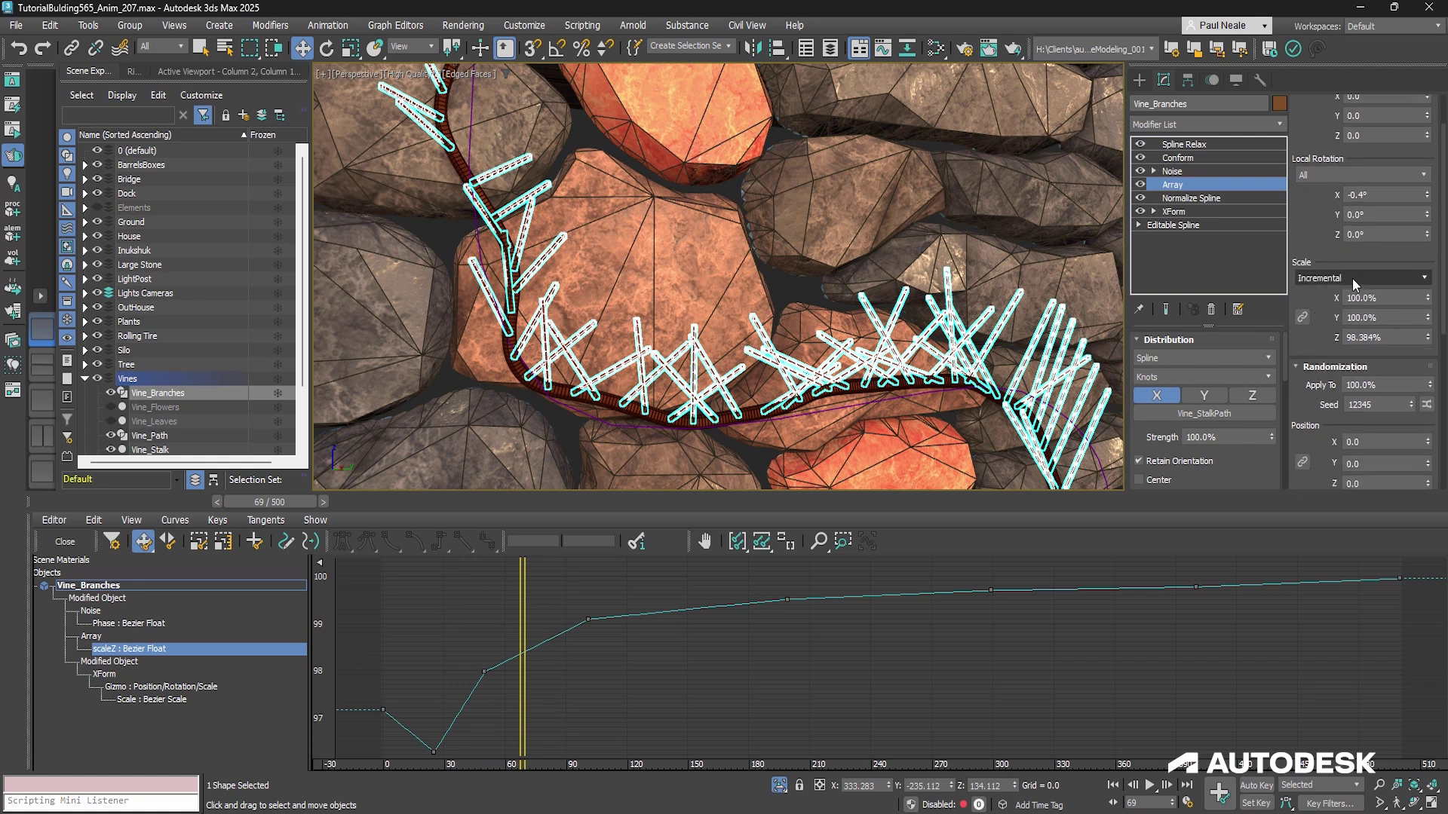
left_click_drag(526, 615, 555, 641)
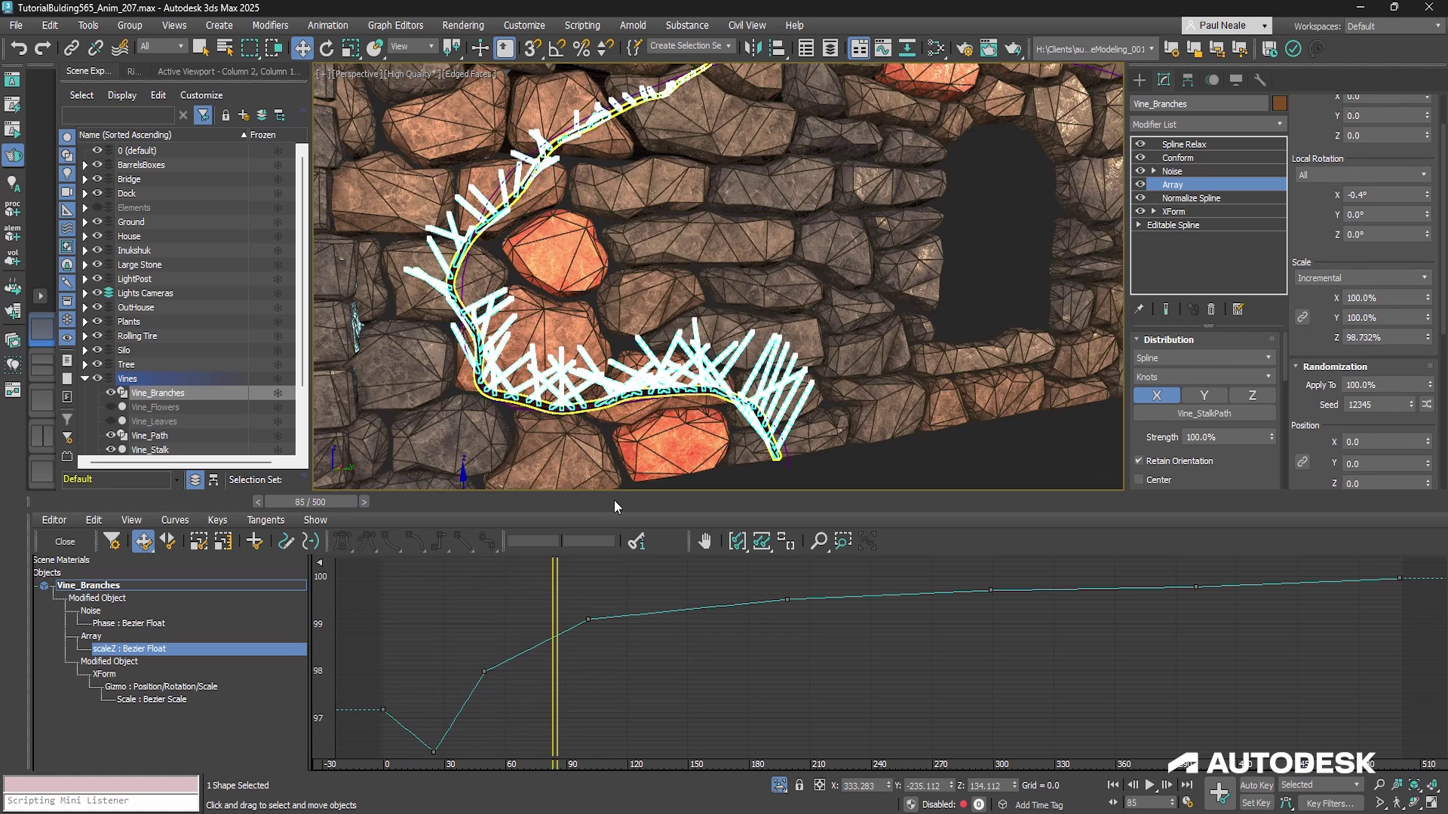
left_click_drag(556, 592, 1198, 560)
key("z")
middle_click_drag(779, 468, 852, 373, "alt")
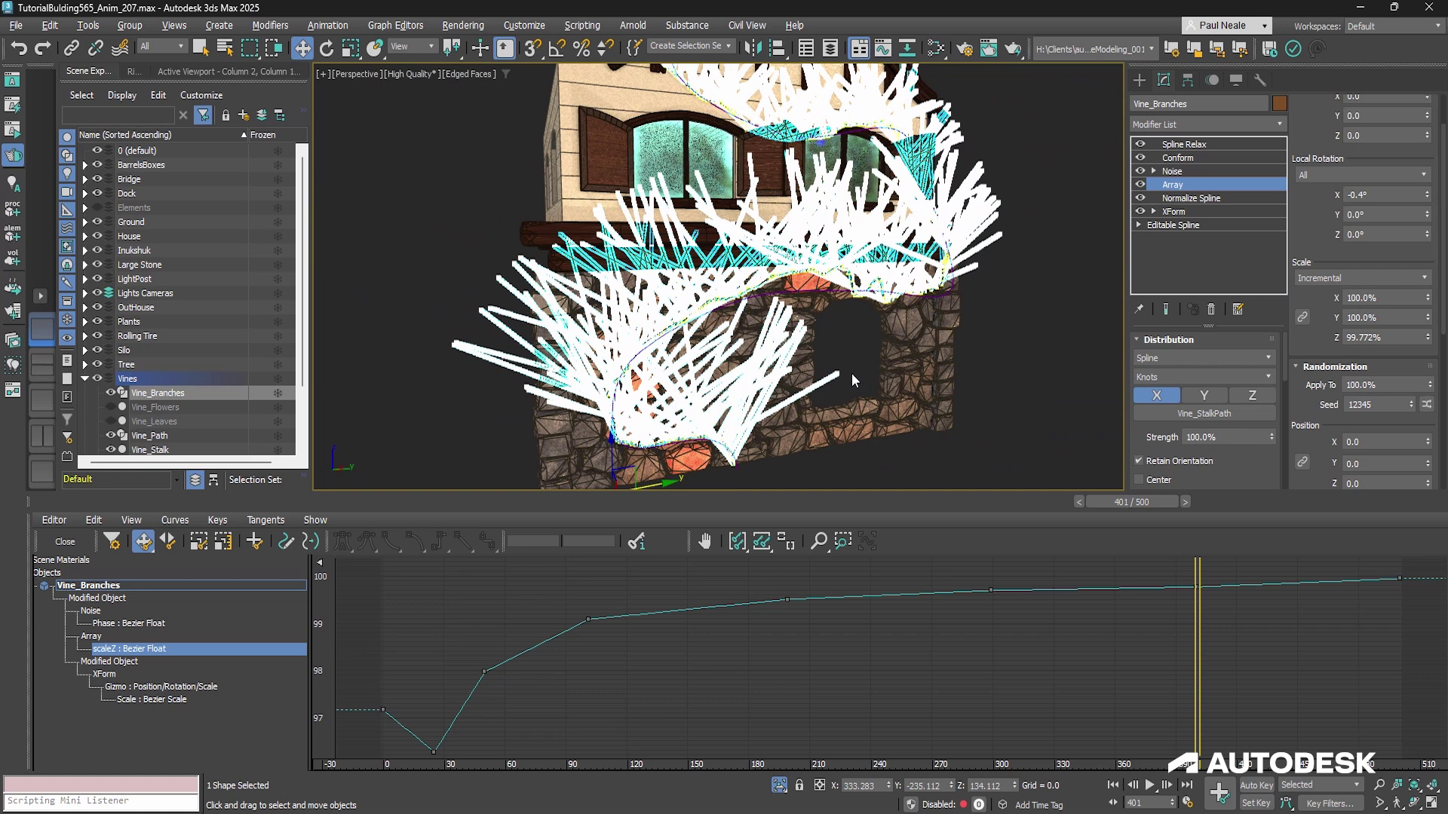
Step: Scrub back to frame 43, try varying the Array's incremental Z scale, and advance to frame 148
left_click_drag(1200, 578, 1152, 582)
left_click_drag(1030, 589, 468, 637)
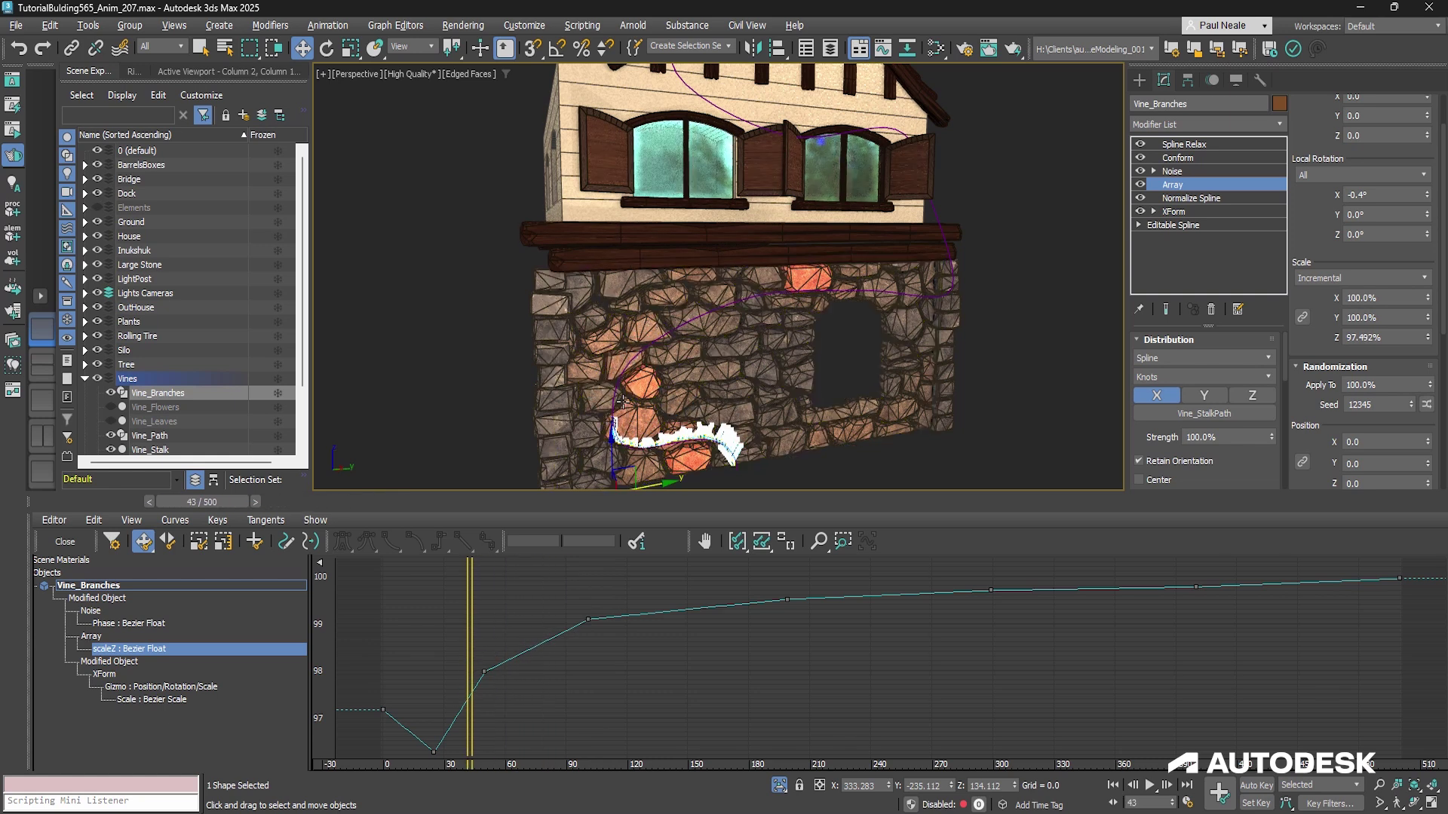
left_click_drag(1433, 345, 1430, 316)
right_click(1429, 316)
left_click_drag(467, 629, 683, 618)
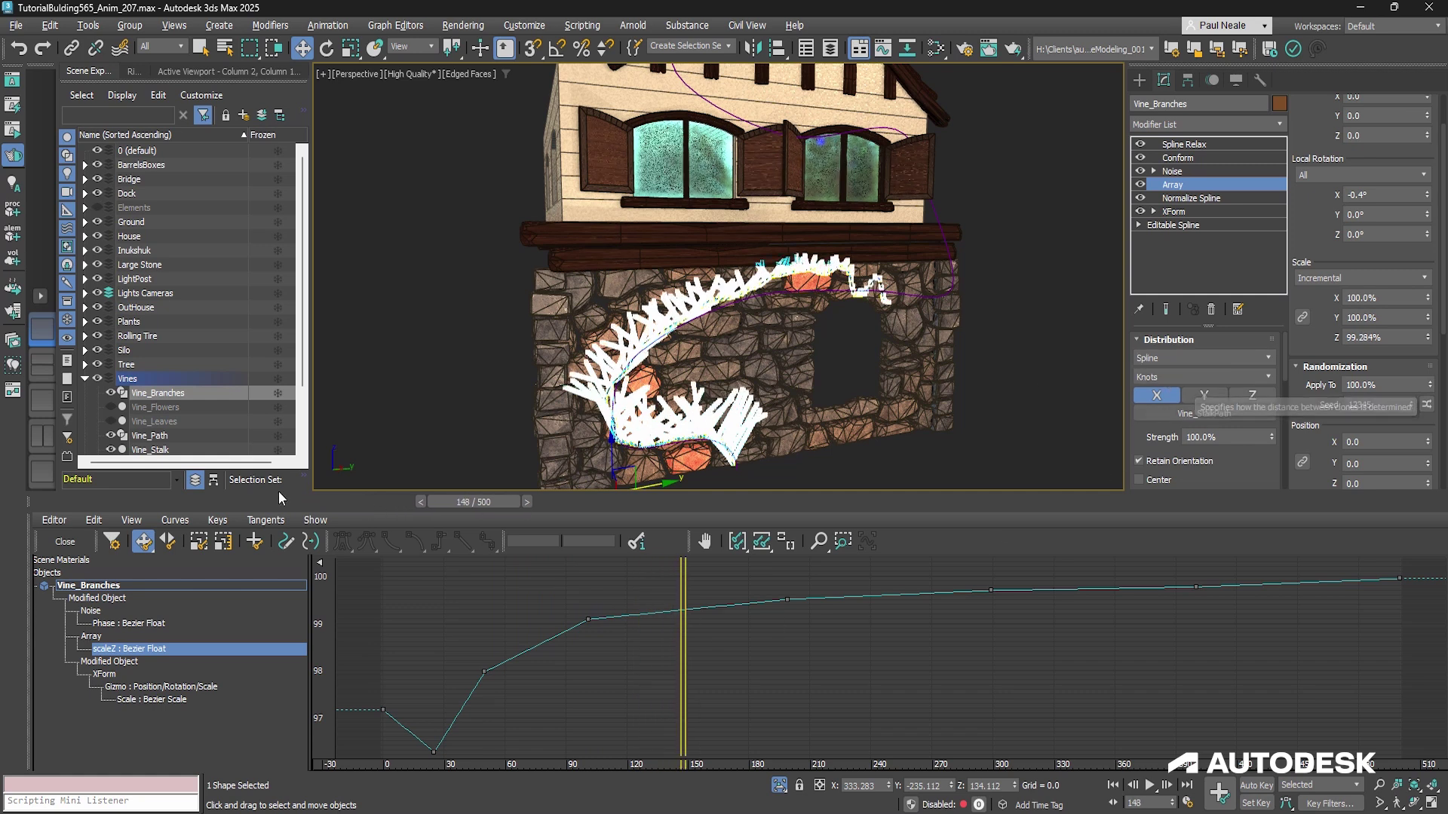
Step: Try varying the Seg Length of Vine_StalkPath's Normalize Spline modifier located above Path Deform
scroll(304, 355, "down", 1)
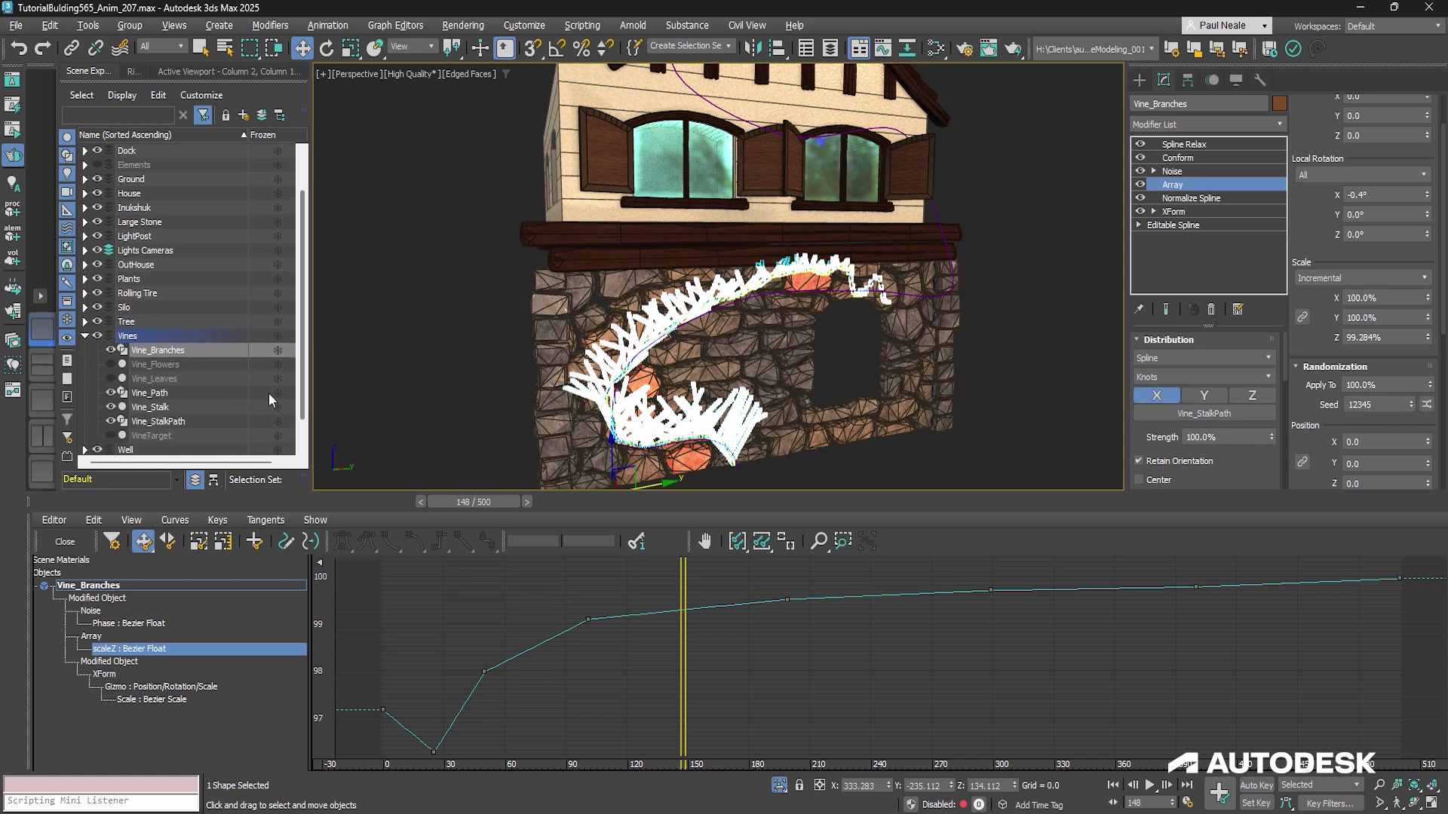
left_click(169, 420)
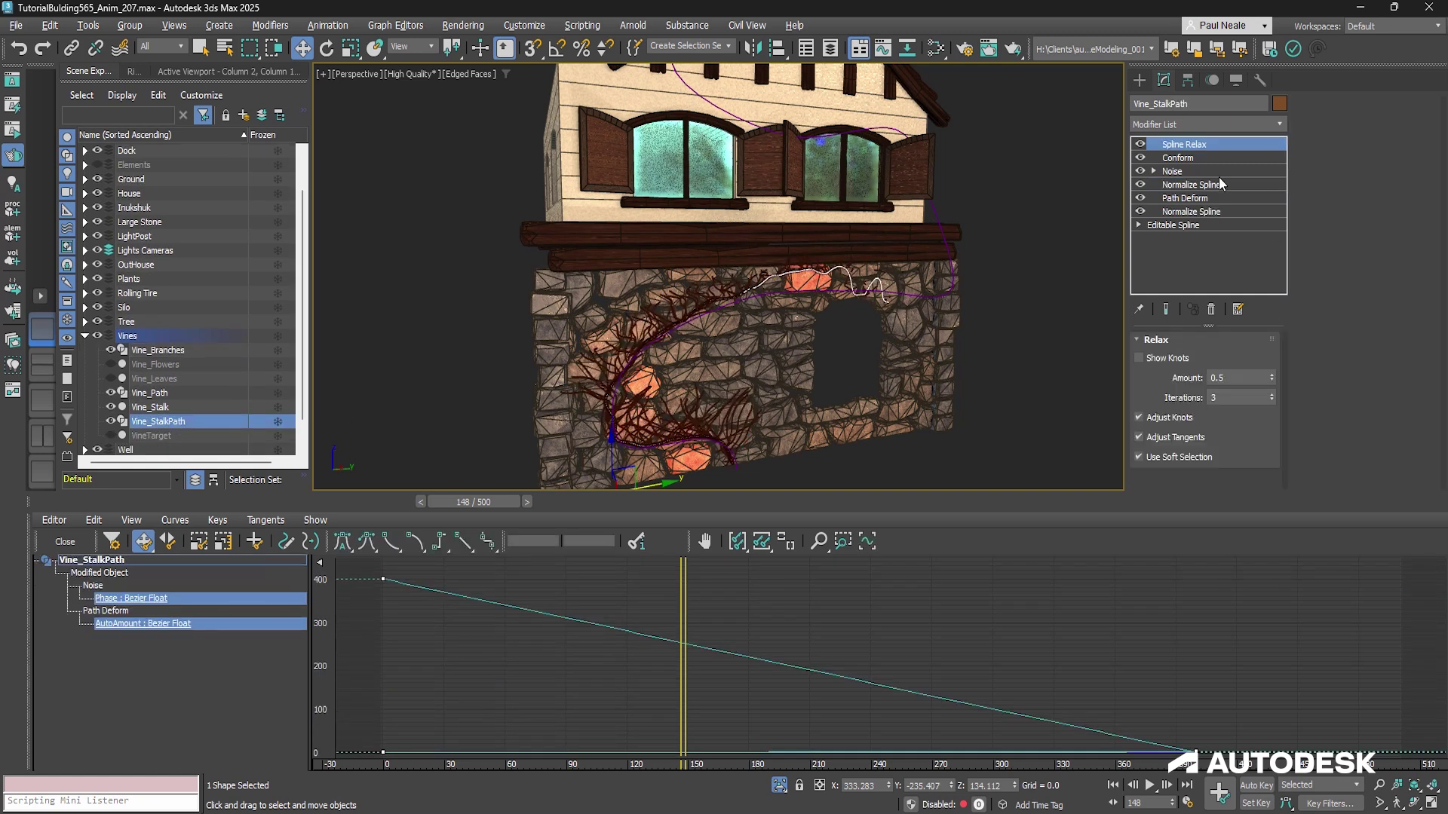
left_click(1191, 185)
scroll(705, 445, "up", 2)
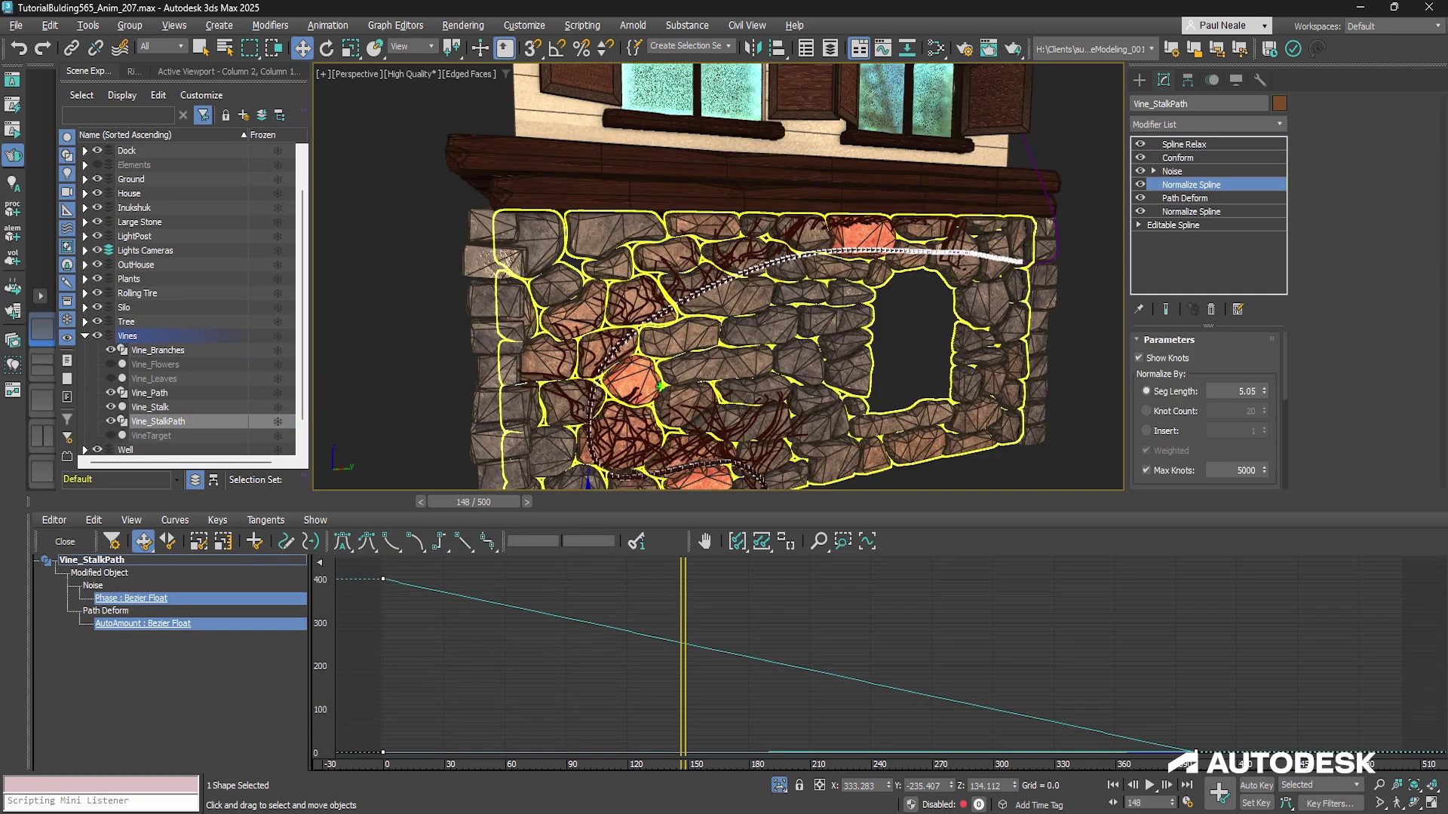
scroll(641, 452, "up", 1)
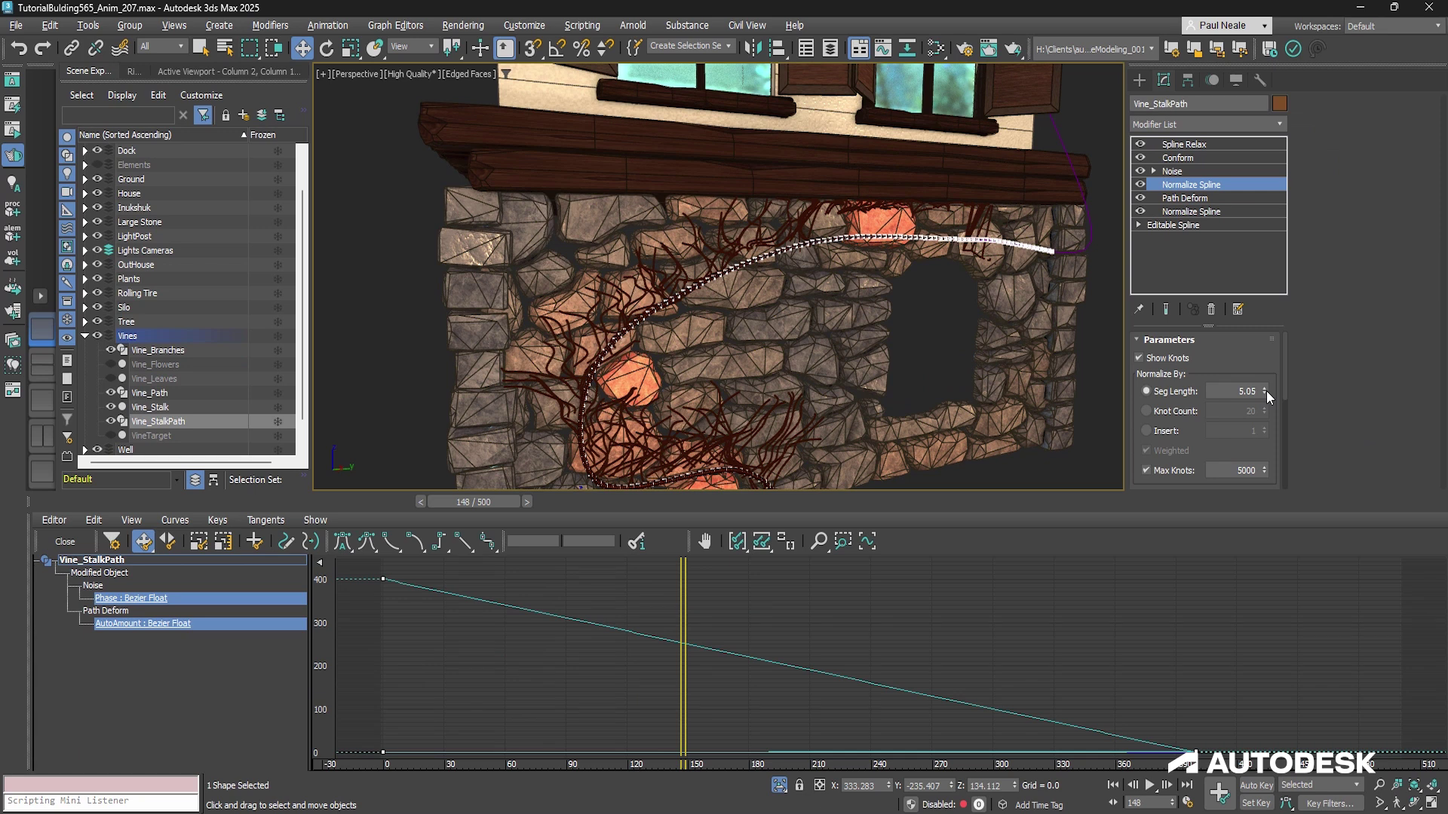
left_click_drag(1264, 390, 1270, 350)
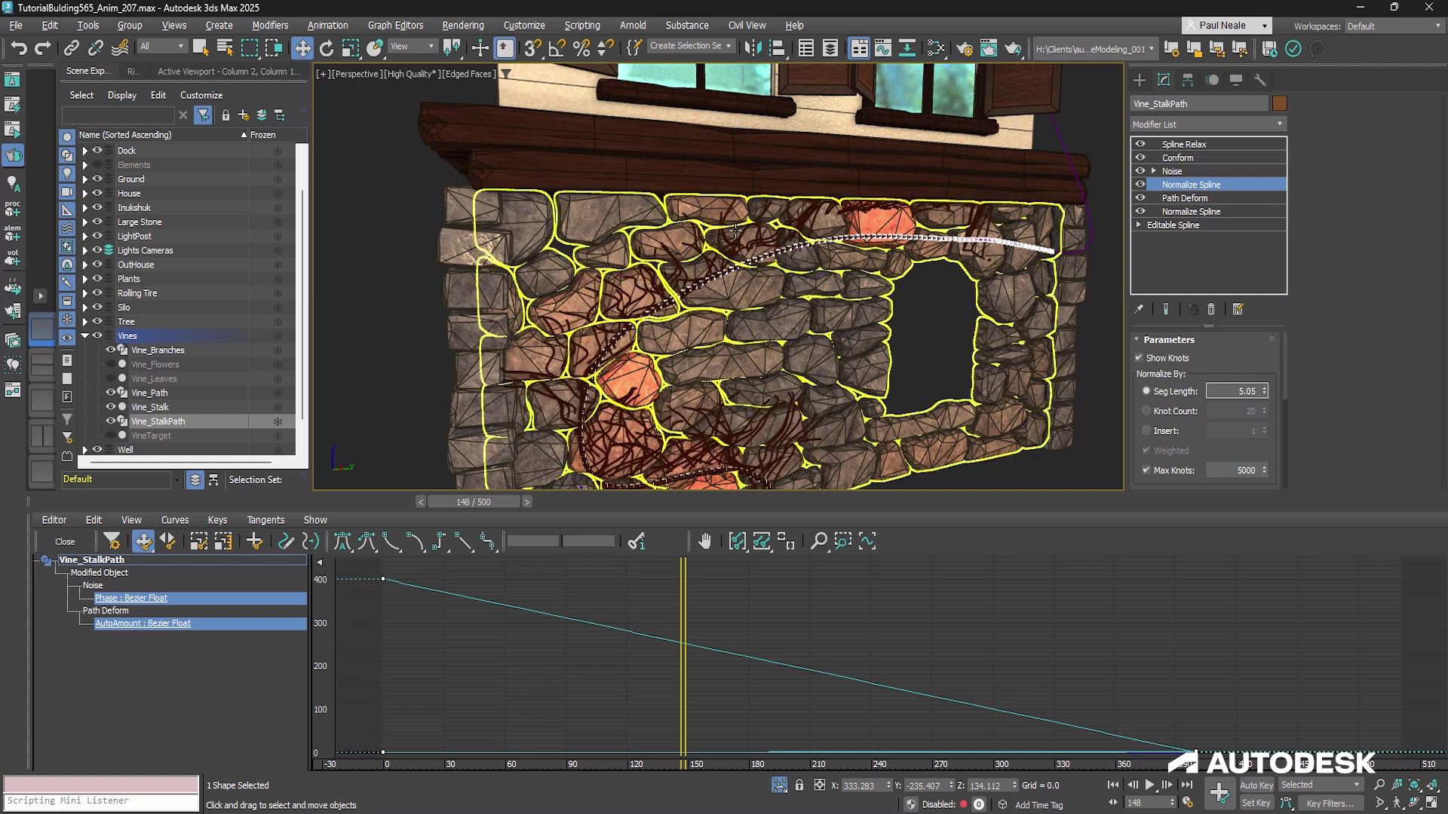
Step: Examine the normalized knots along the growing end of Vine_StalkPath, scrubbing to frame 145
middle_click_drag(885, 355, 811, 328, "alt")
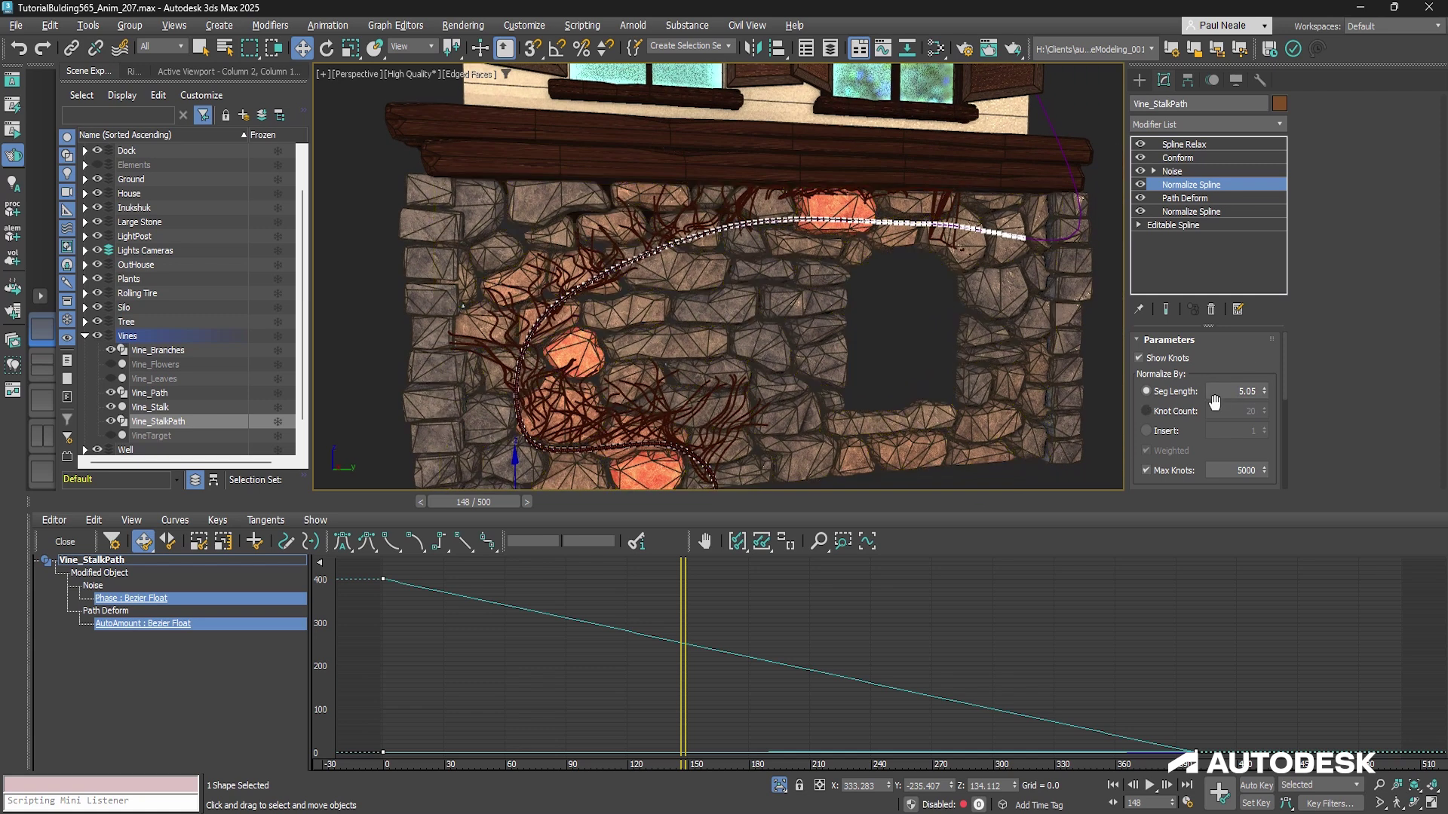
scroll(772, 347, "up", 6)
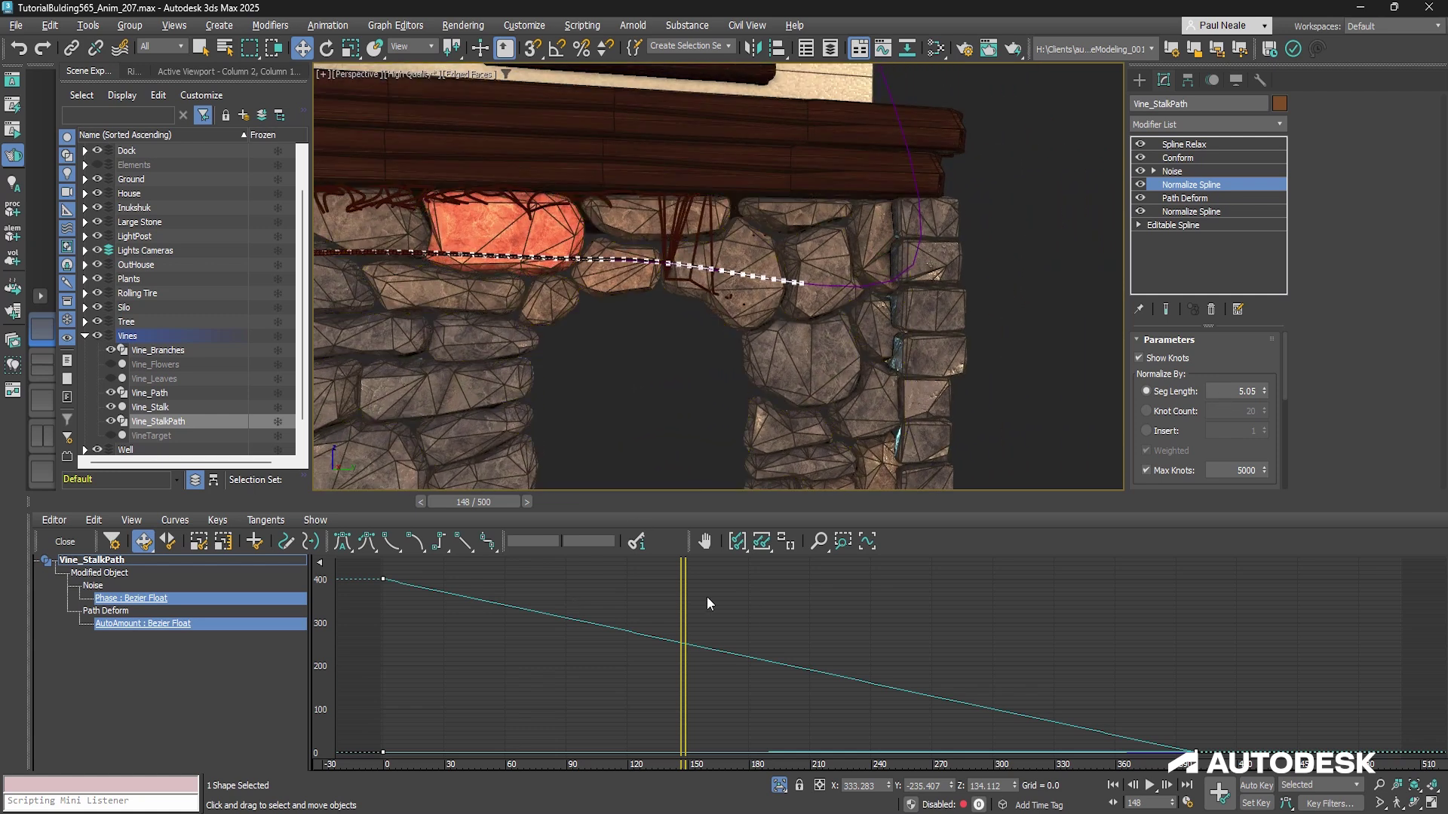
mouse_move(672, 601)
left_mouse_down()
mouse_move(637, 600)
mouse_move(651, 602)
left_mouse_up()
left_click_drag(655, 601, 681, 595)
middle_click_drag(1001, 342, 828, 332, "alt")
scroll(828, 332, "down", 5)
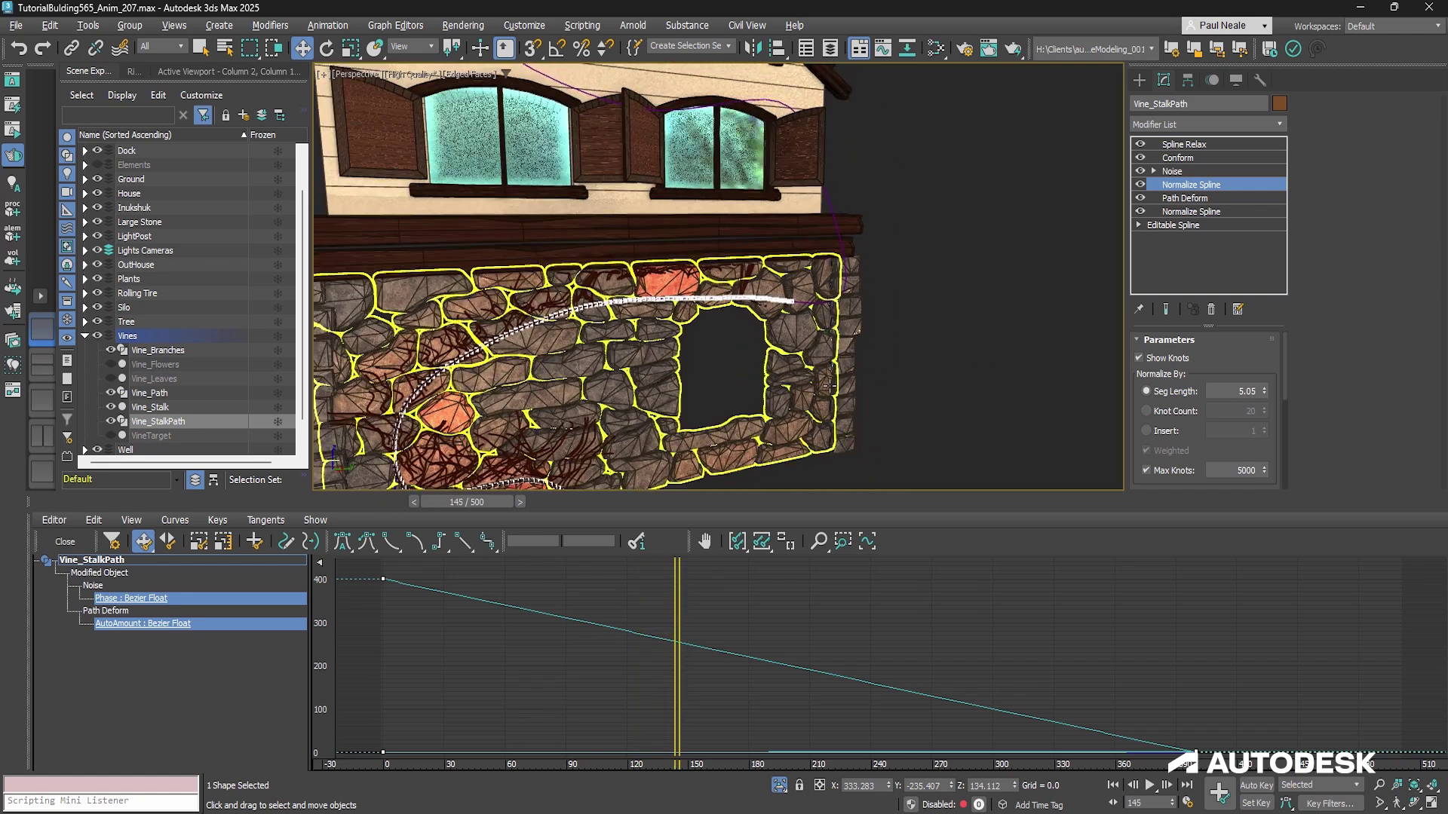
middle_click_drag(554, 366, 677, 328)
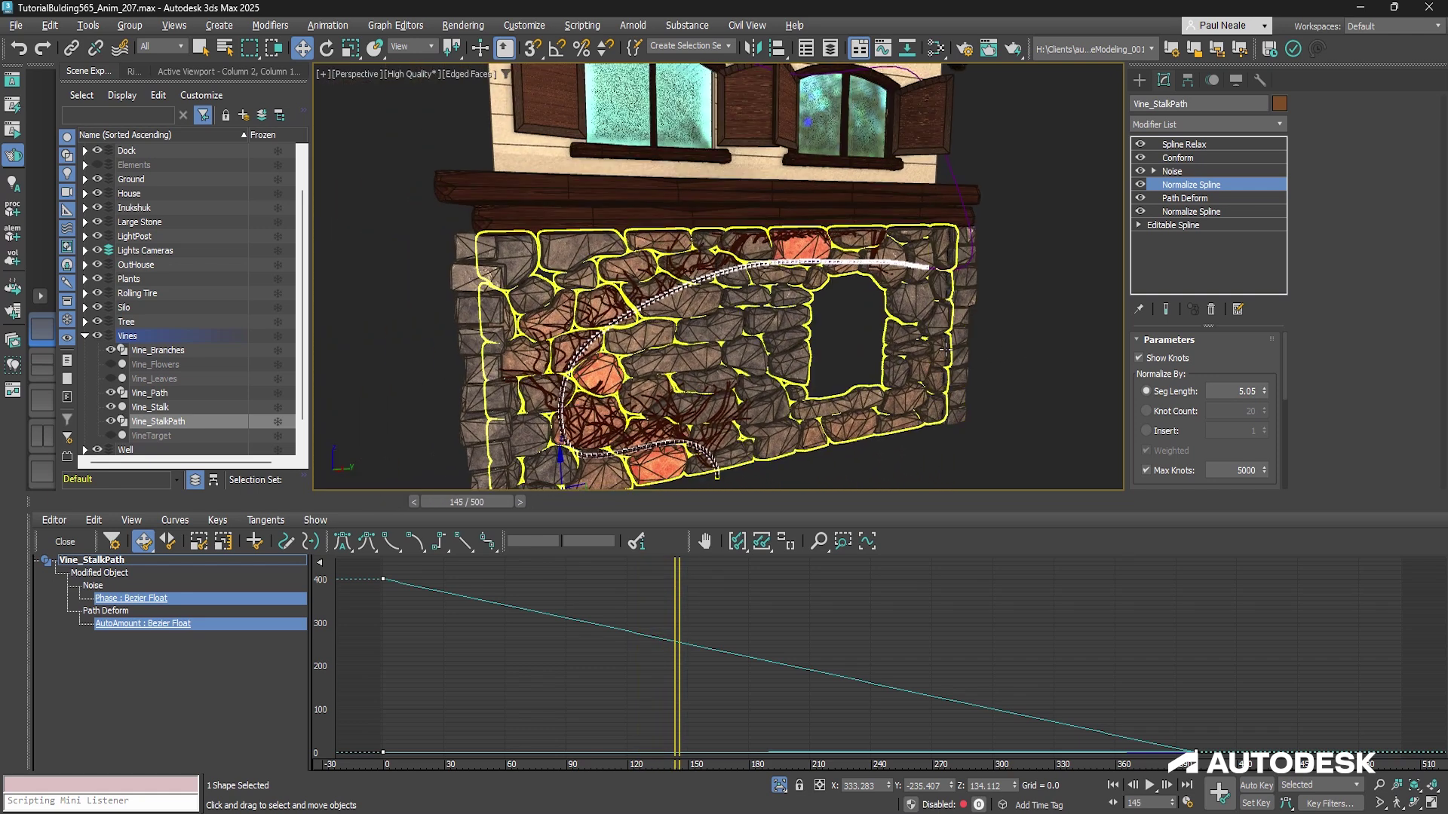
Step: Inspect the Noise modifier on Vine_Branches and the Conform modifier's VineTarget, Shrink Wrap and offset settings
left_click(160, 349)
scroll(1083, 264, "up", 5)
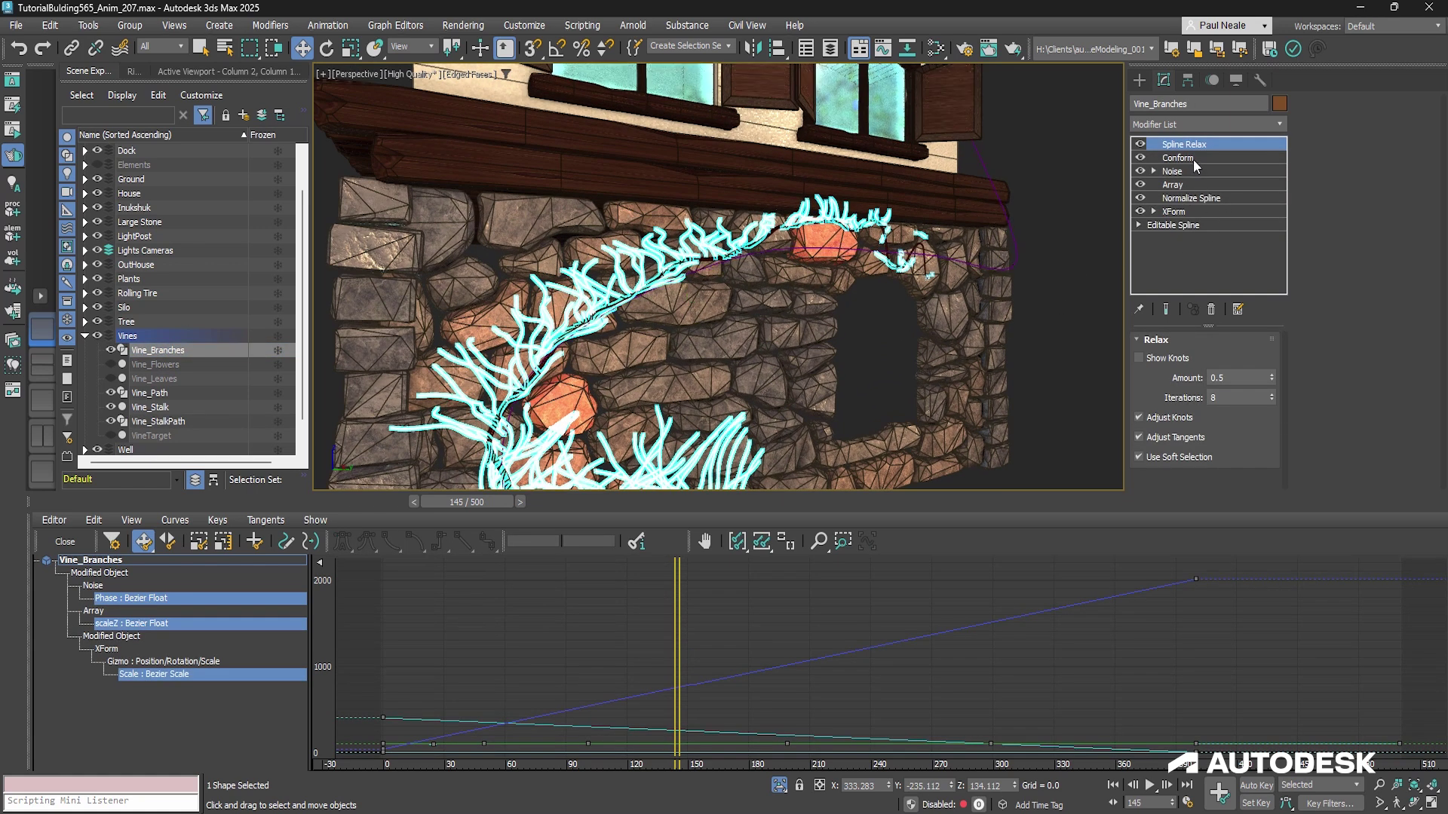
left_click(1190, 174)
middle_click_drag(801, 321, 836, 312, "alt")
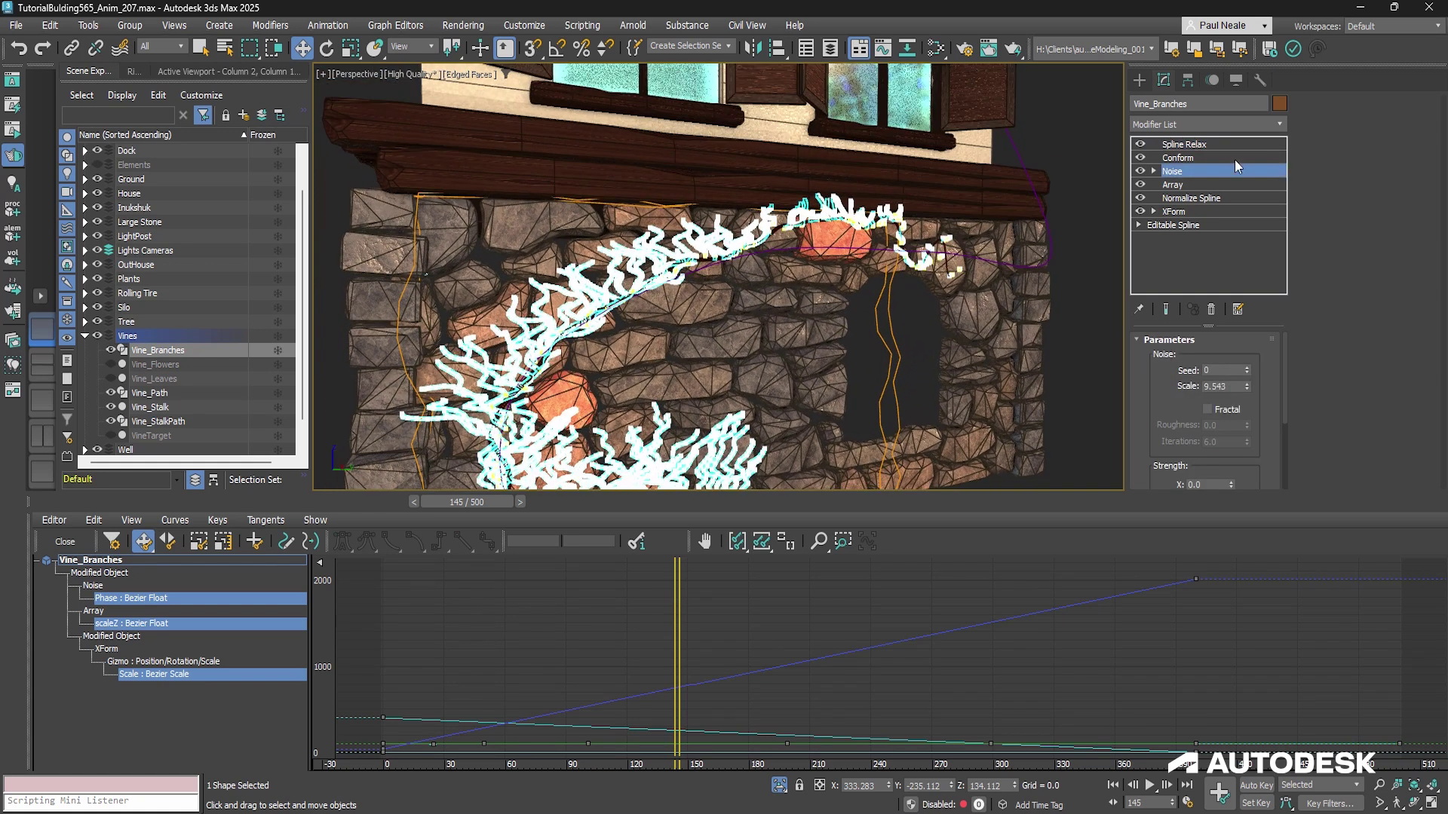
left_click(1200, 160)
middle_click_drag(888, 354, 904, 370, "alt")
left_click_drag(1140, 475, 1141, 345)
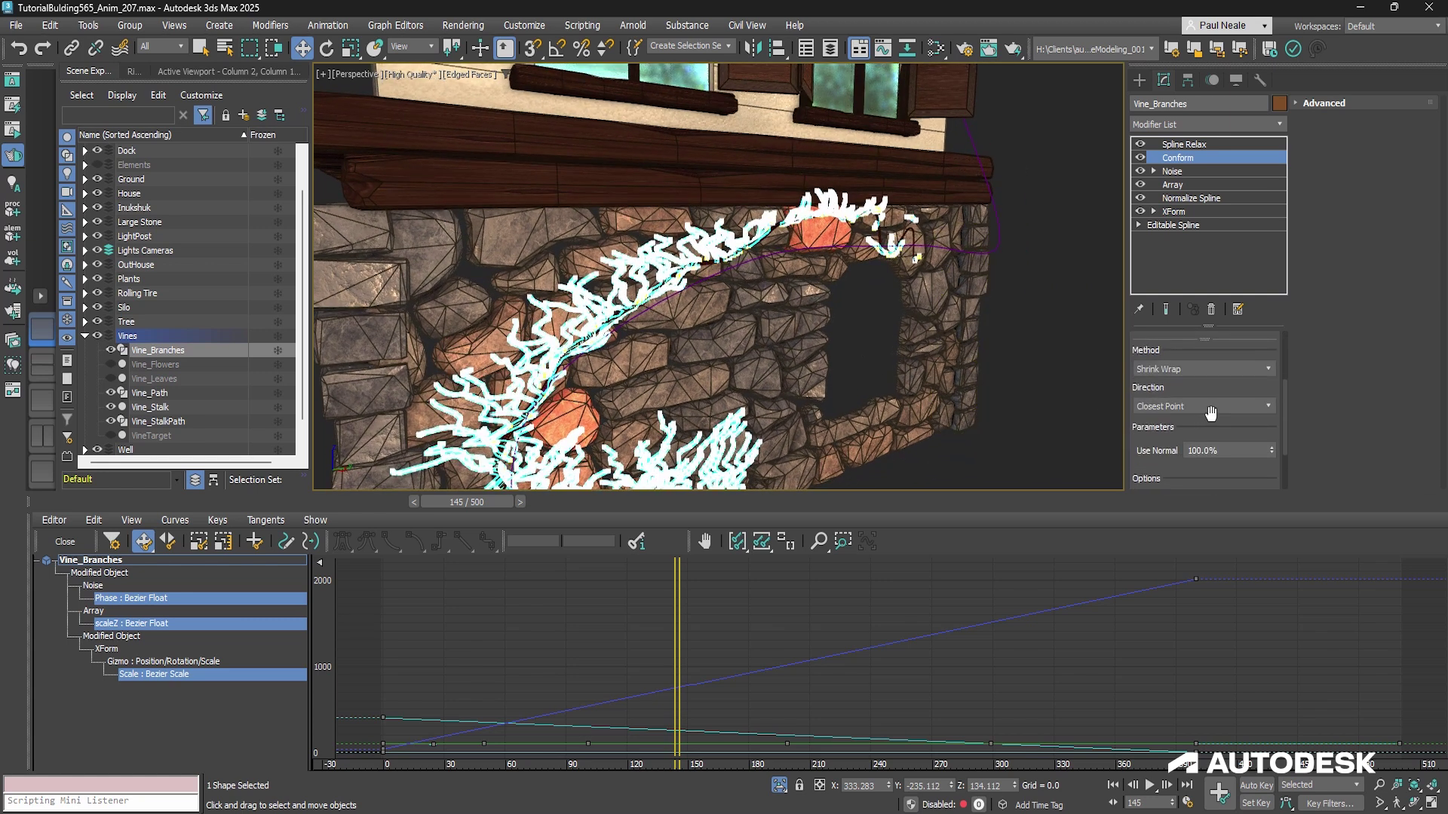
left_click_drag(1248, 415, 1242, 325)
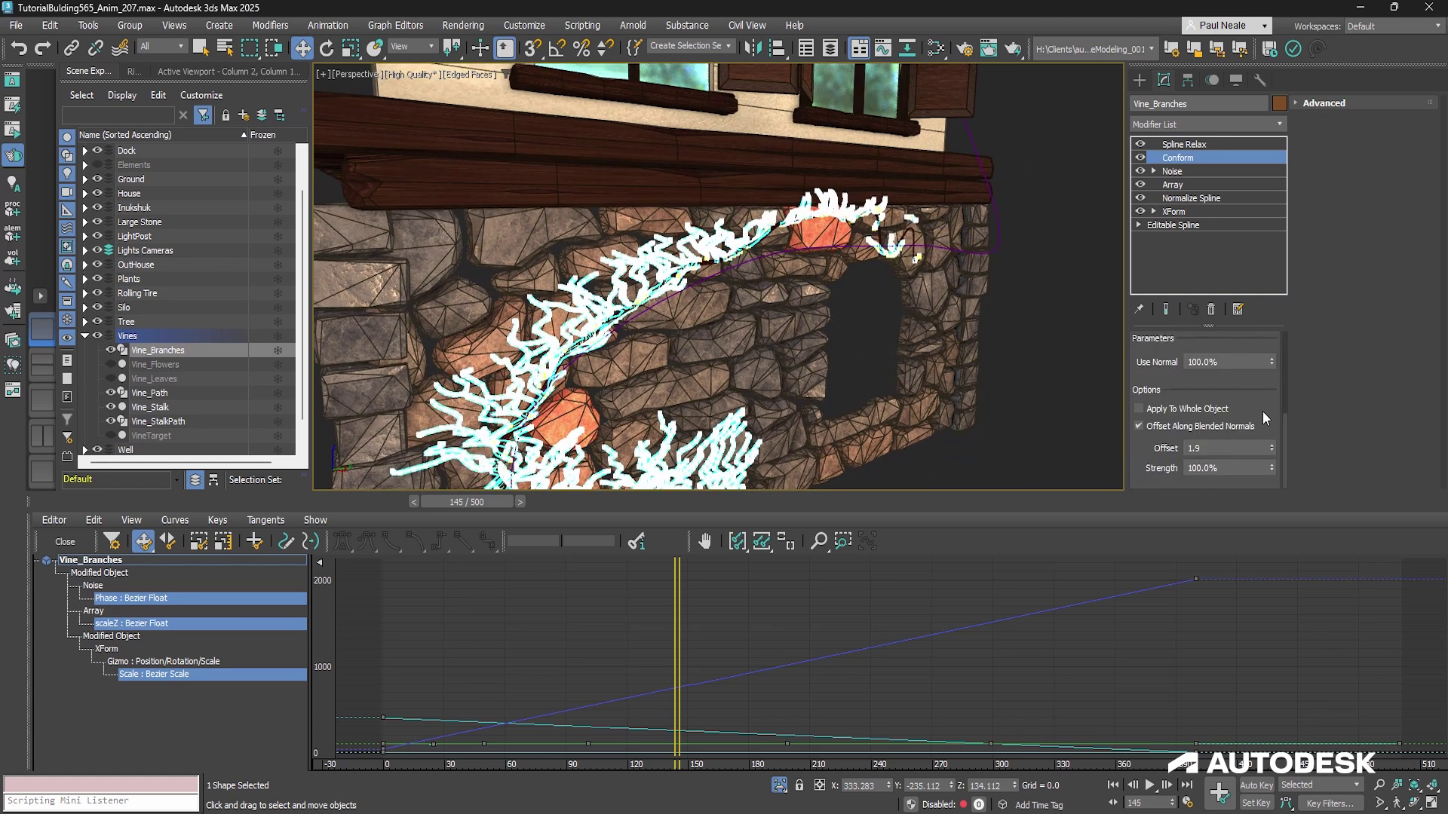
scroll(1267, 411, "up", 4)
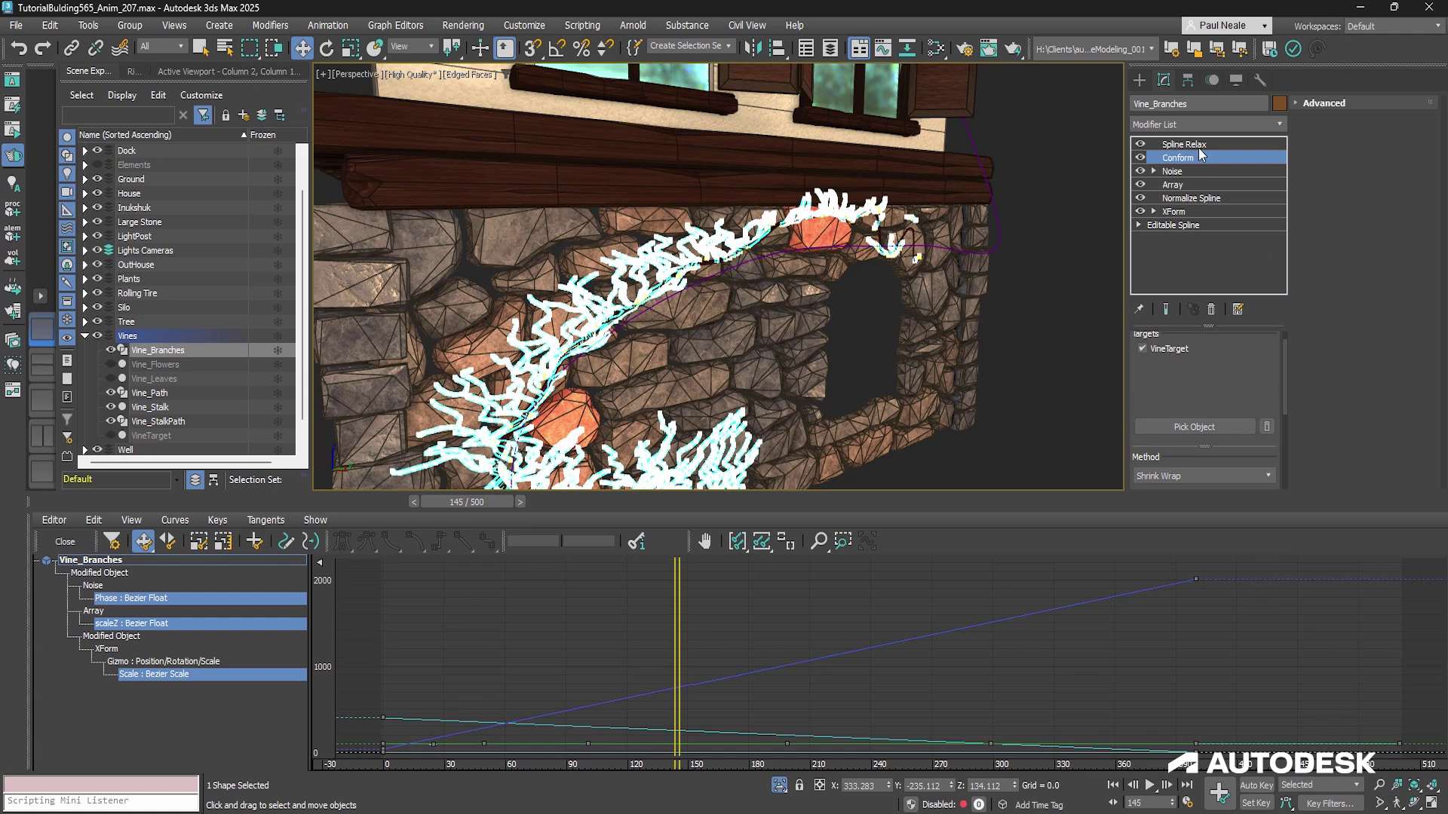
Step: Check Vine_Branches with Spline Relax applied, deselect it, and scrub to frame 105 to view the vine on the wall
left_click(1177, 144)
middle_click_drag(791, 347, 1080, 342, "alt")
left_click(1079, 342)
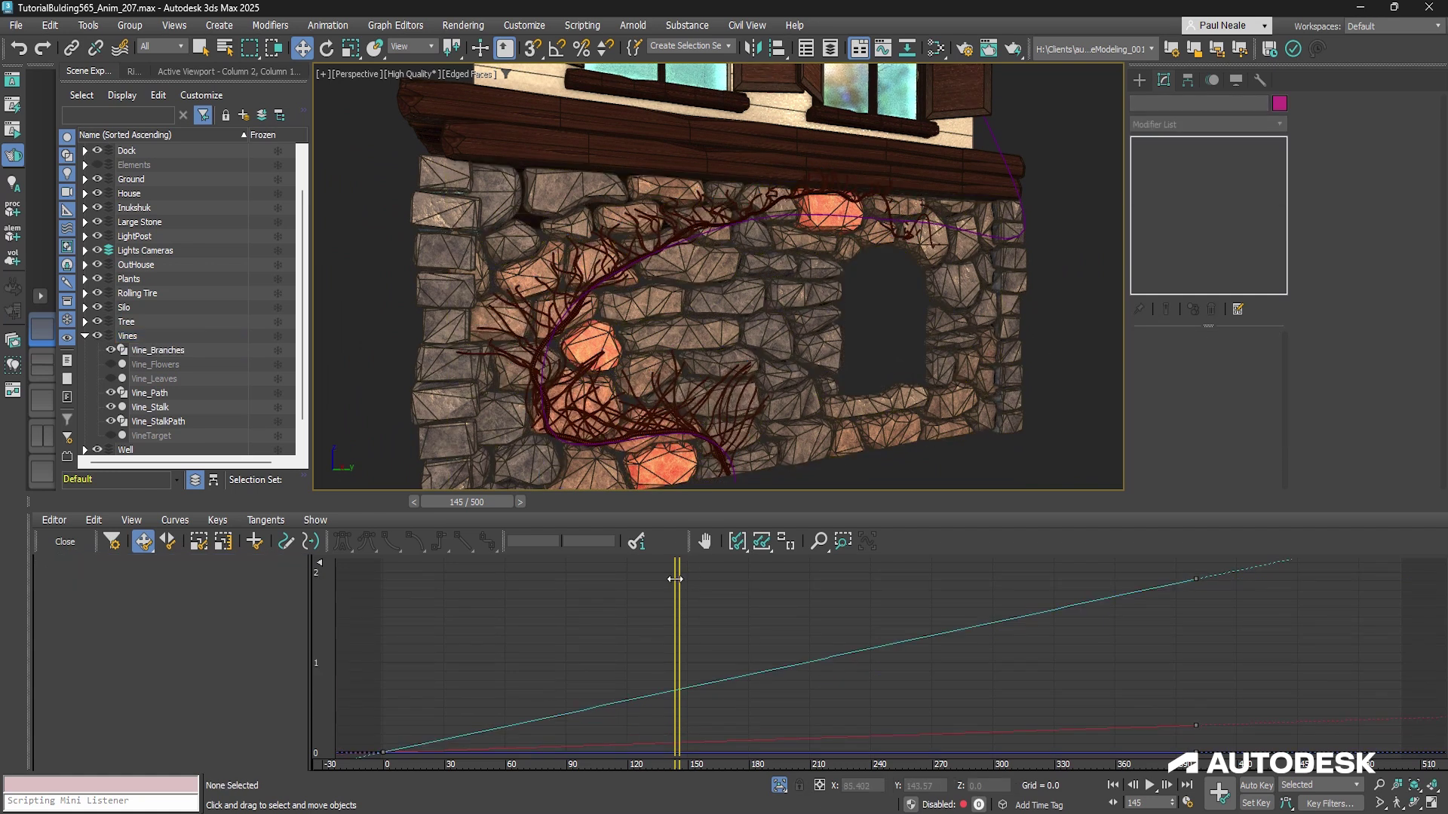
left_click_drag(593, 588, 596, 620)
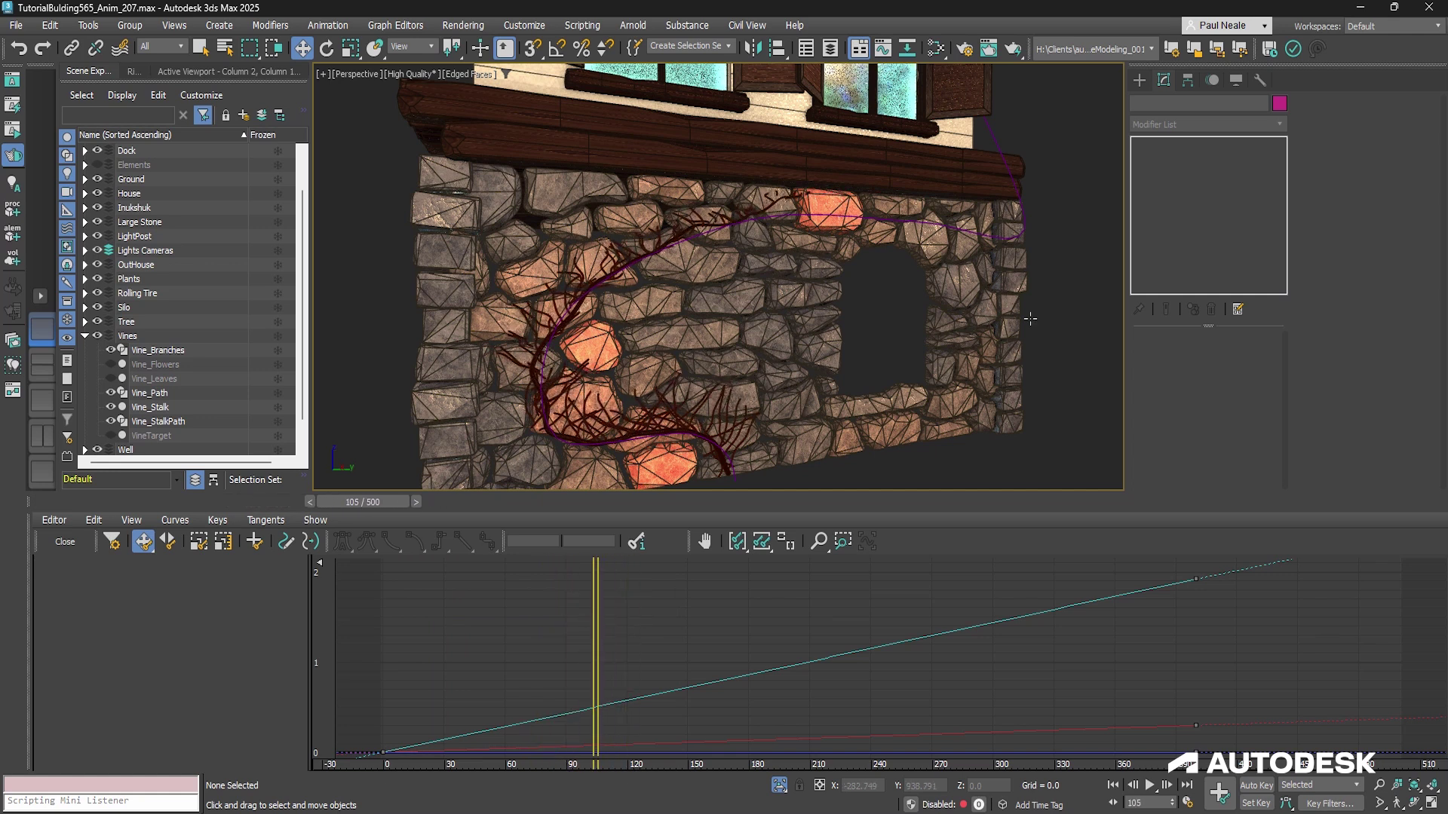
mouse_move(1067, 349)
middle_mouse_down()
mouse_move(1071, 368)
mouse_move(1054, 353)
middle_mouse_up()
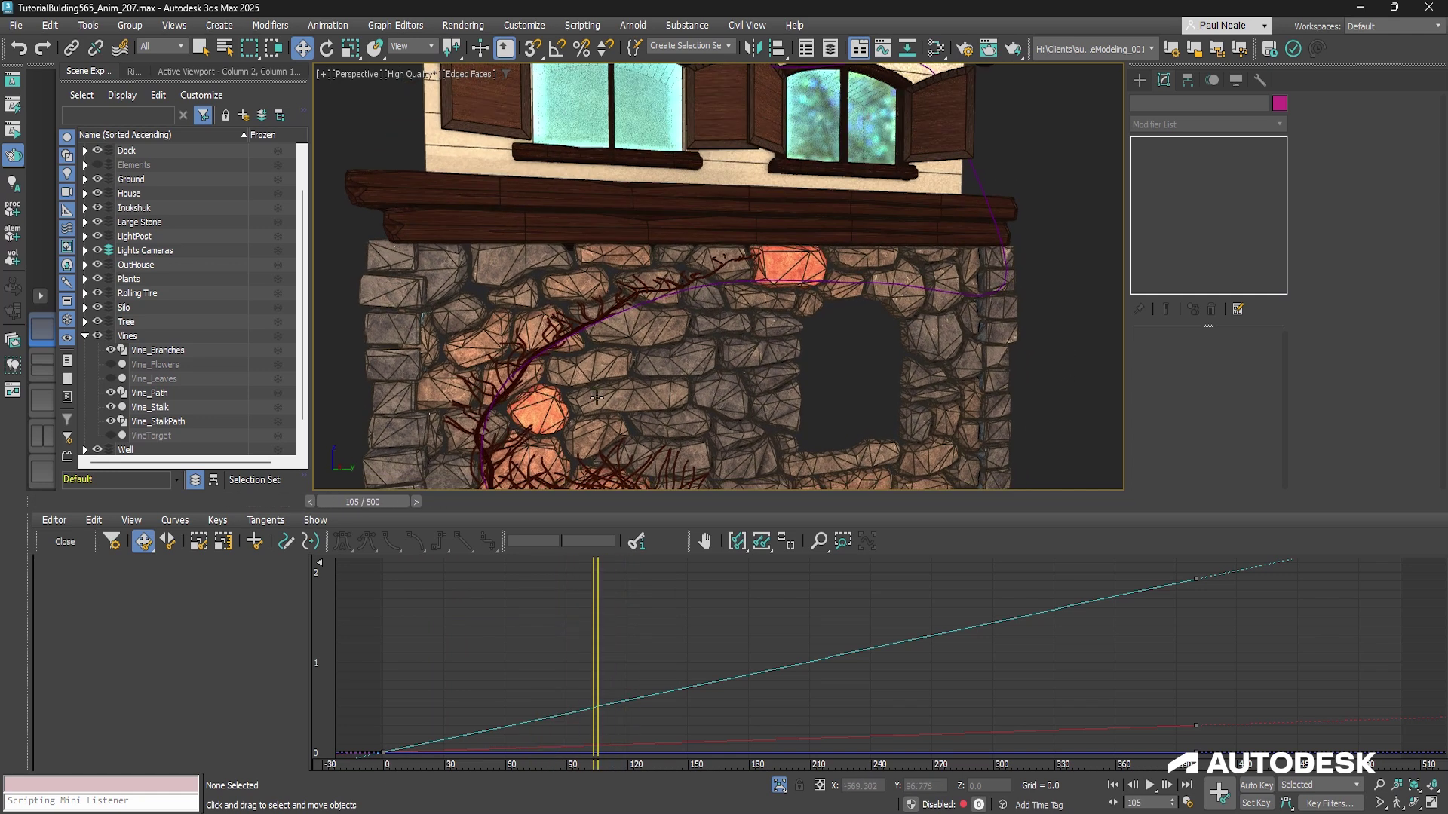
Step: Unhide the Vine_Leaves object and select it
left_click(113, 378)
left_click(158, 379)
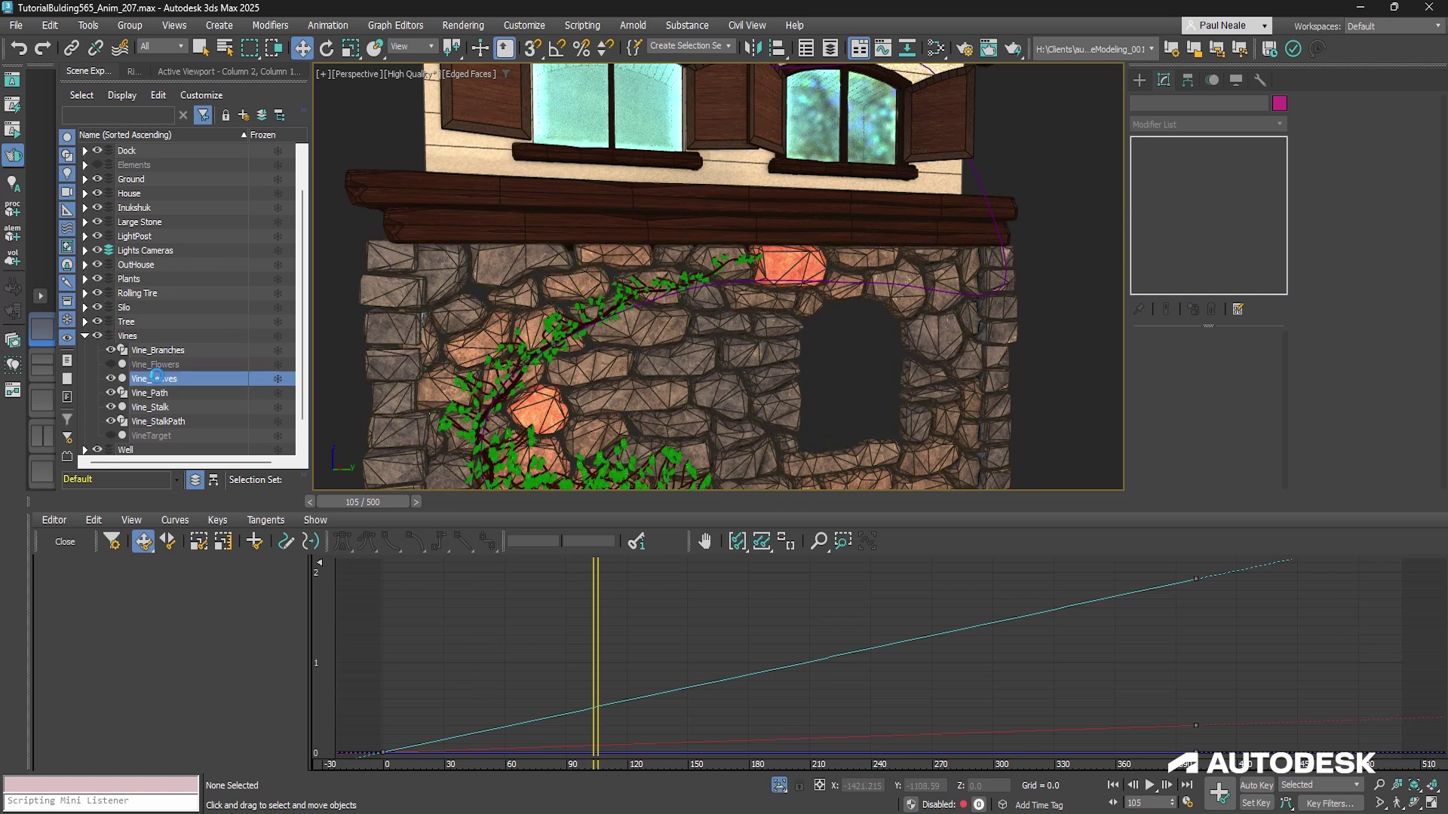
middle_click_drag(575, 401, 697, 305)
scroll(769, 362, "up", 5)
middle_click_drag(1086, 460, 1072, 307)
Step: Examine how a single leaf is shaped from the base Plane through the lower XForm, Taper and Vertex Weld modifiers
left_click(1193, 253)
middle_click_drag(905, 347, 898, 407, "alt")
key("z")
middle_click_drag(767, 400, 814, 377, "alt")
left_click(1174, 238)
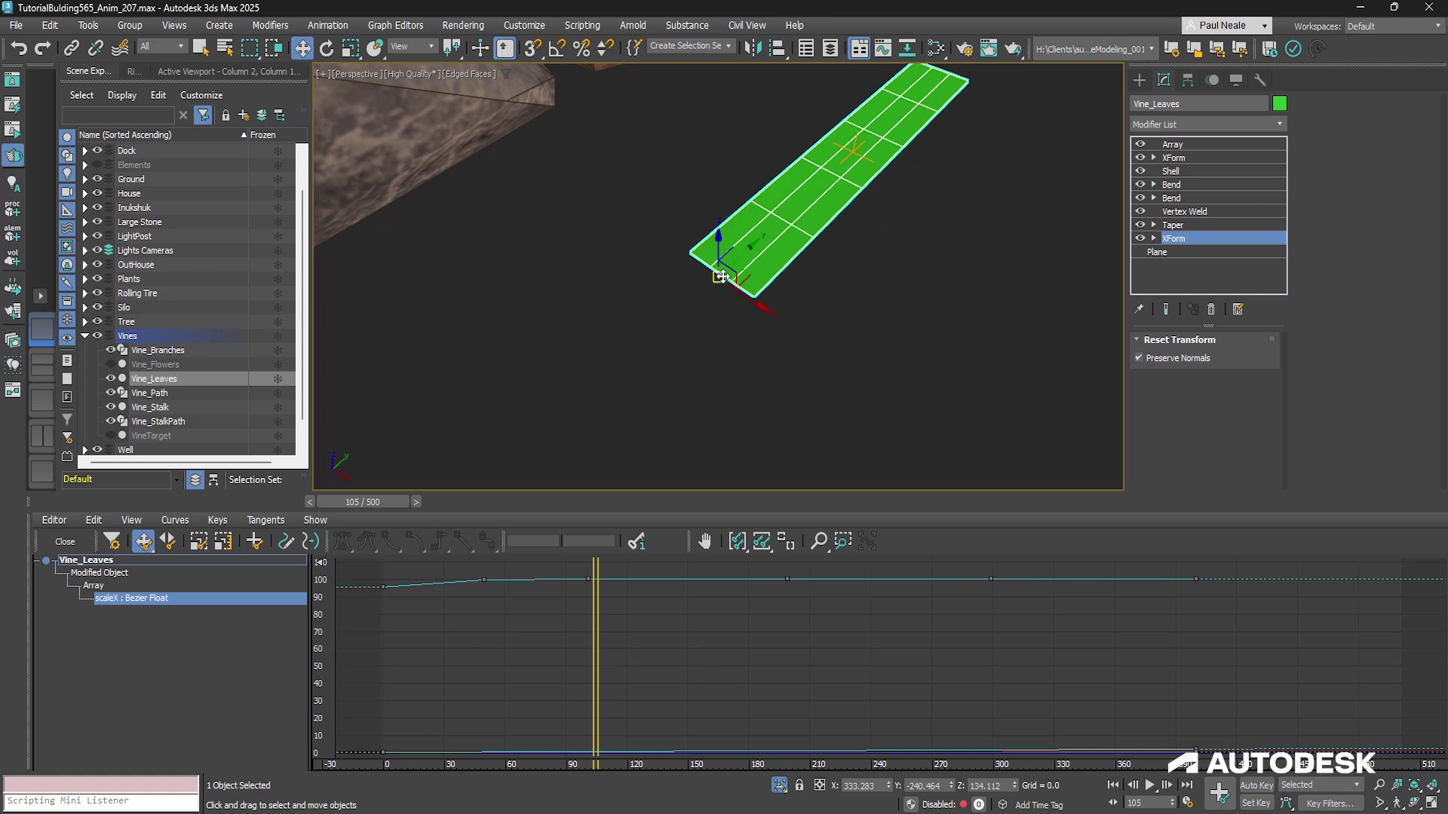
left_click(1183, 227)
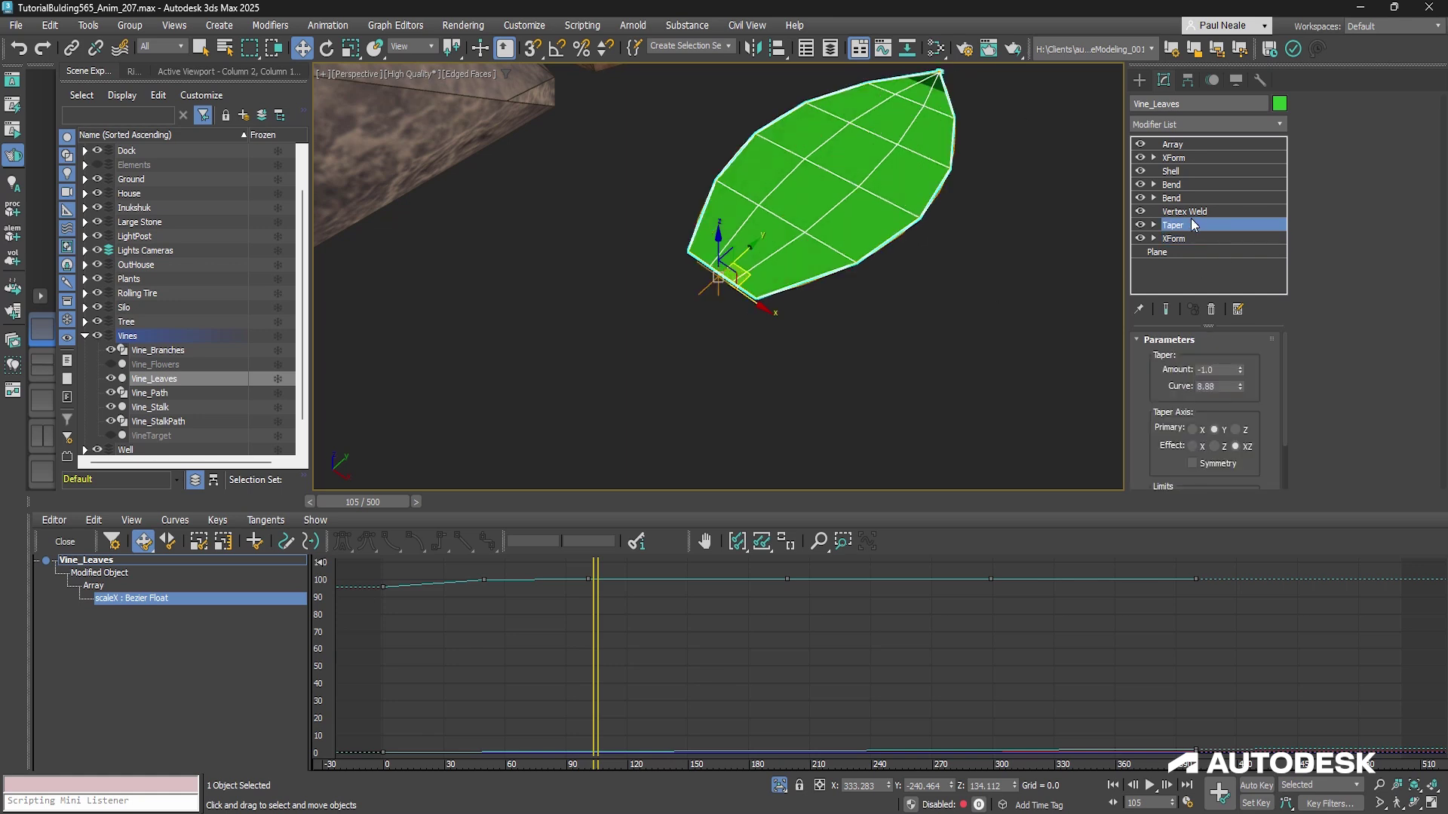
left_click(1192, 213)
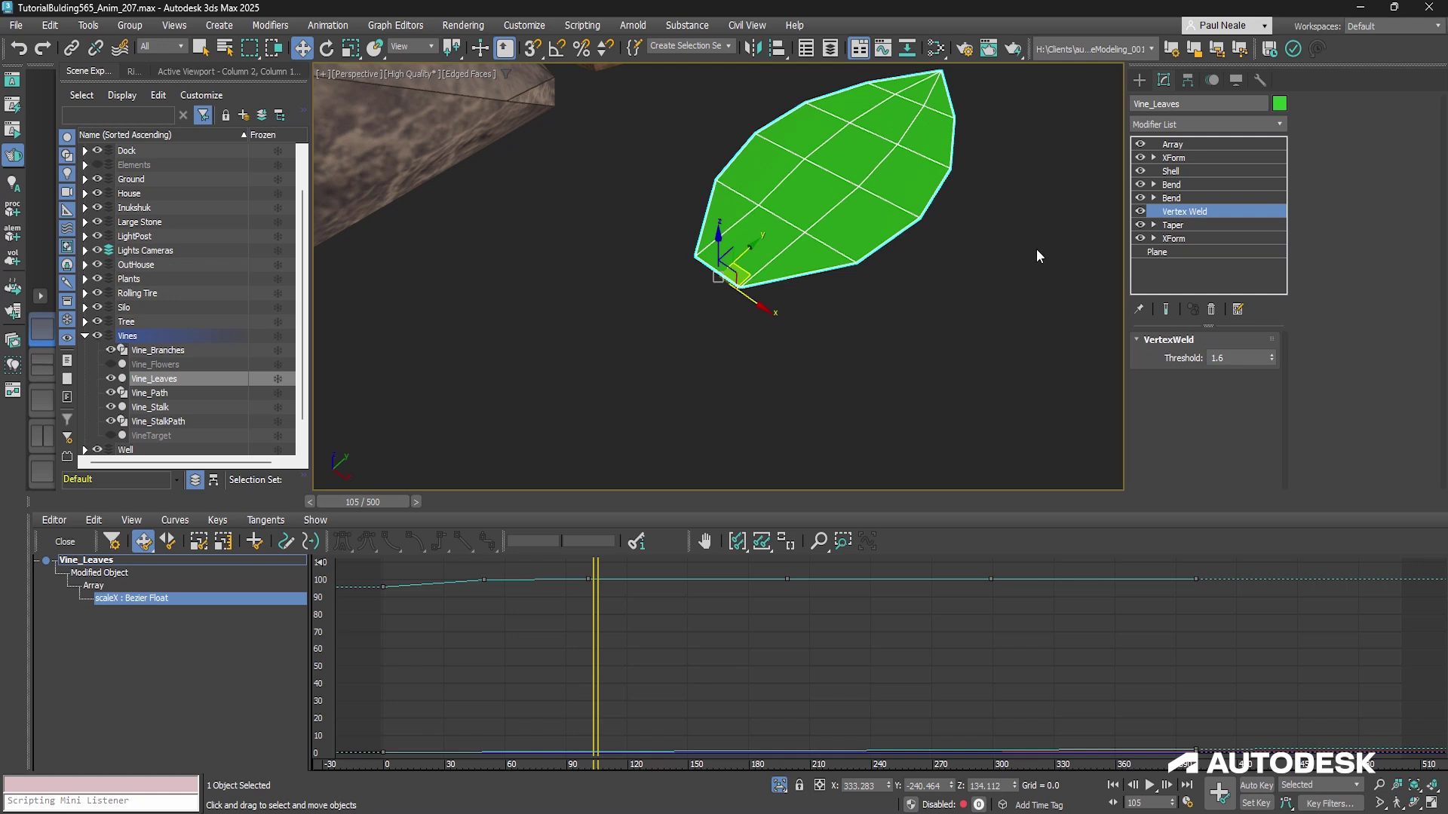
Step: Examine the leaf at its two Bend modifiers and at the XForm above Shell
left_click(1183, 198)
left_click(1186, 184)
middle_click_drag(1036, 226, 895, 253)
left_click(1214, 158)
middle_click_drag(1011, 317, 948, 364, "alt")
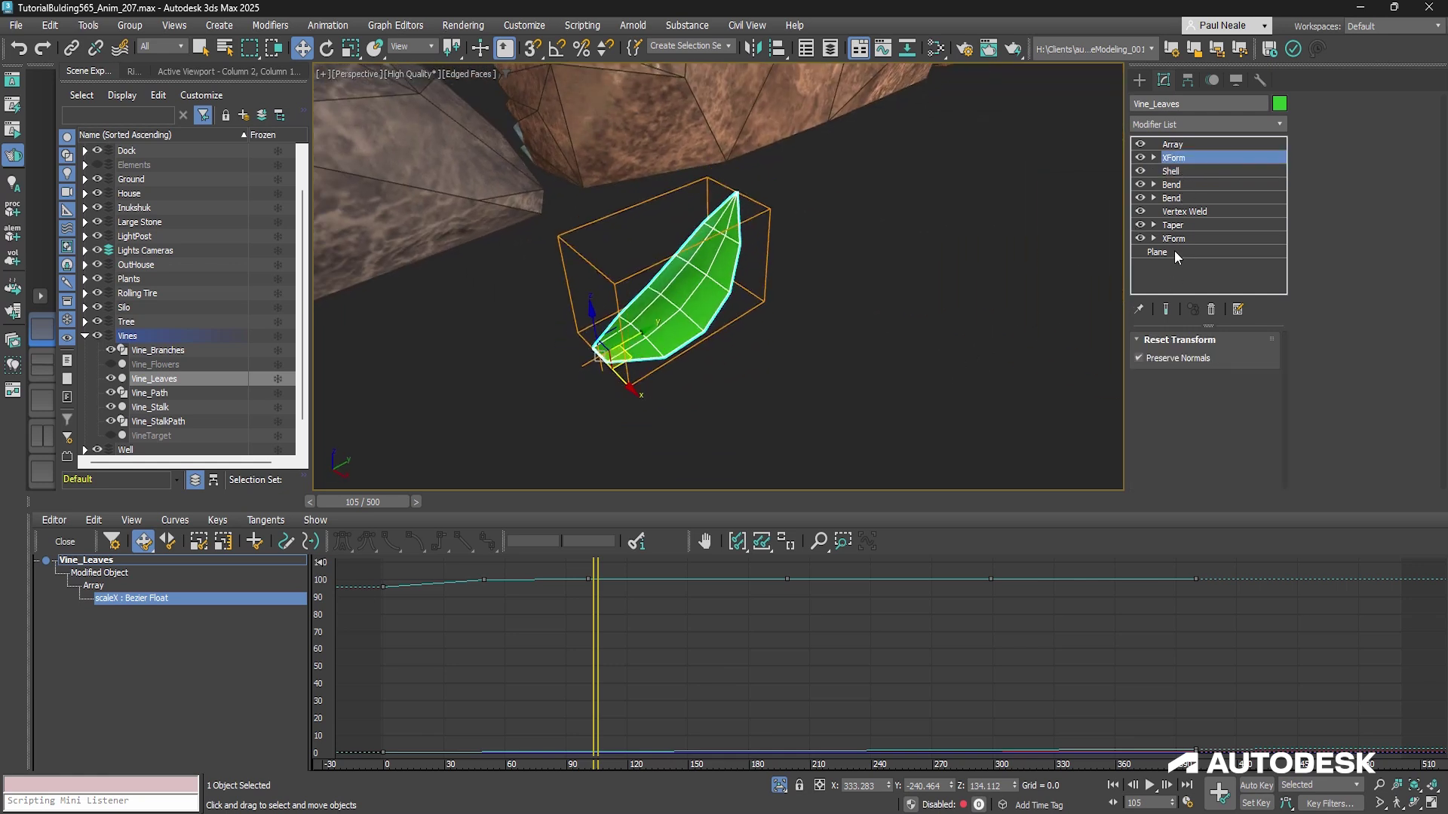
middle_click_drag(1020, 211, 900, 300, "alt")
Step: Compare Vine_Leaves at its Array and upper XForm levels, checking the XForm's gizmo around the single leaf
left_click(1188, 144)
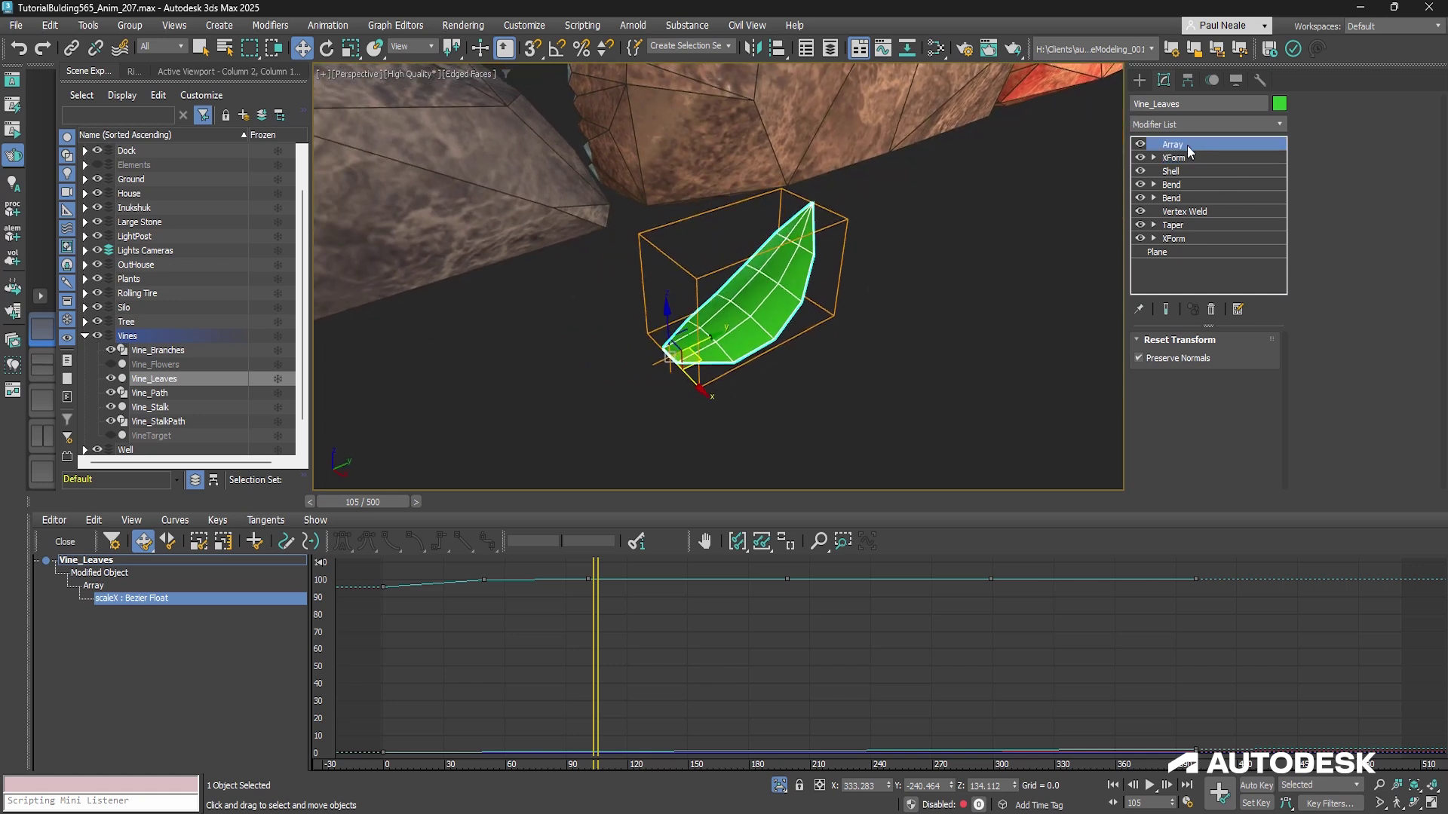
middle_click_drag(802, 351, 888, 377, "alt")
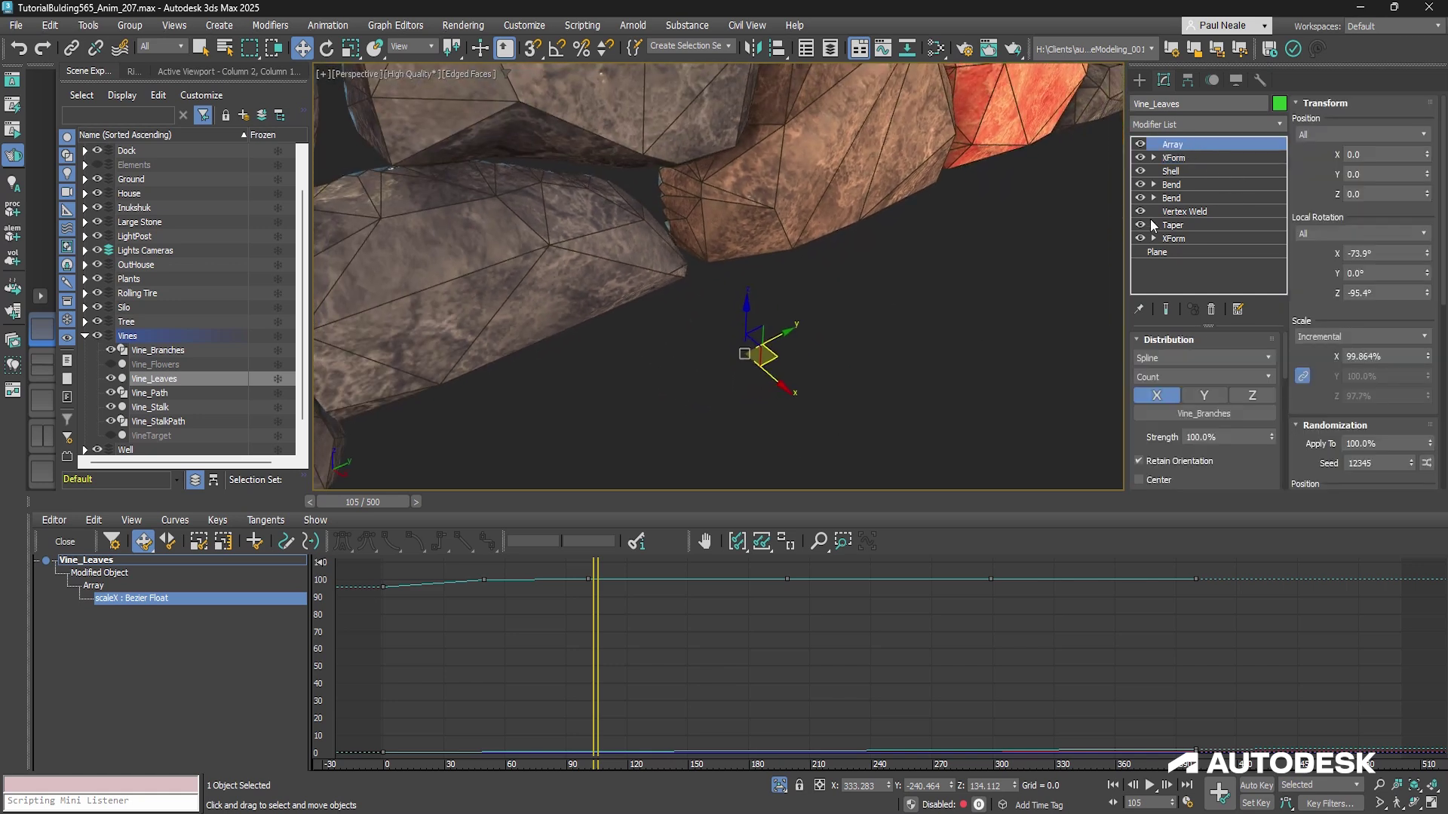
left_click(1178, 163)
mouse_move(951, 304)
middle_mouse_down("alt")
mouse_move(868, 261)
mouse_move(941, 336)
mouse_move(935, 263)
mouse_move(947, 317)
middle_mouse_up("alt")
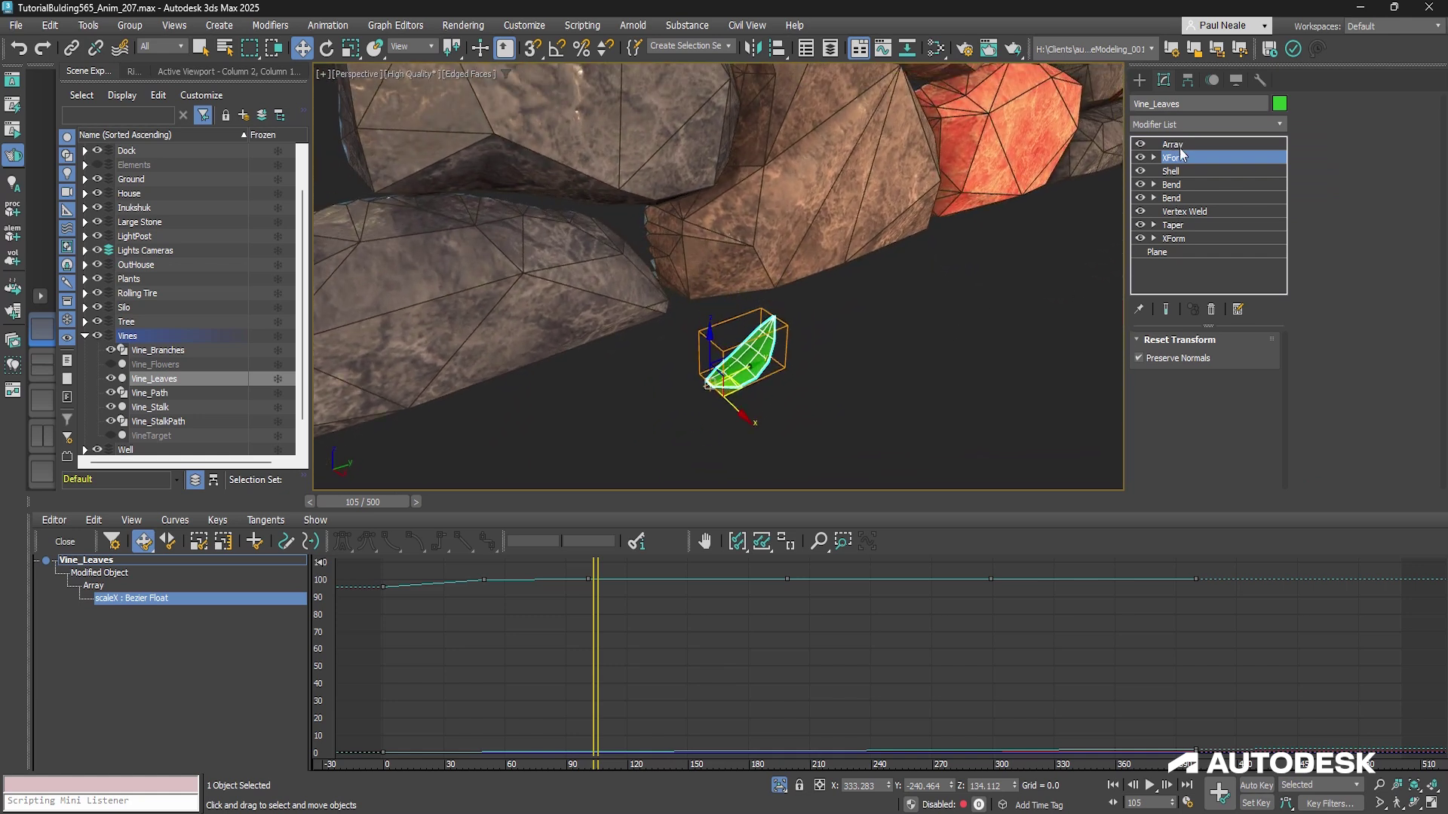
middle_click_drag(944, 294, 966, 309, "alt")
key("1")
Step: Examine how the Vine_Leaves Array distributes leaves along Vine_Branches and randomizes their rotation
left_click(1177, 145)
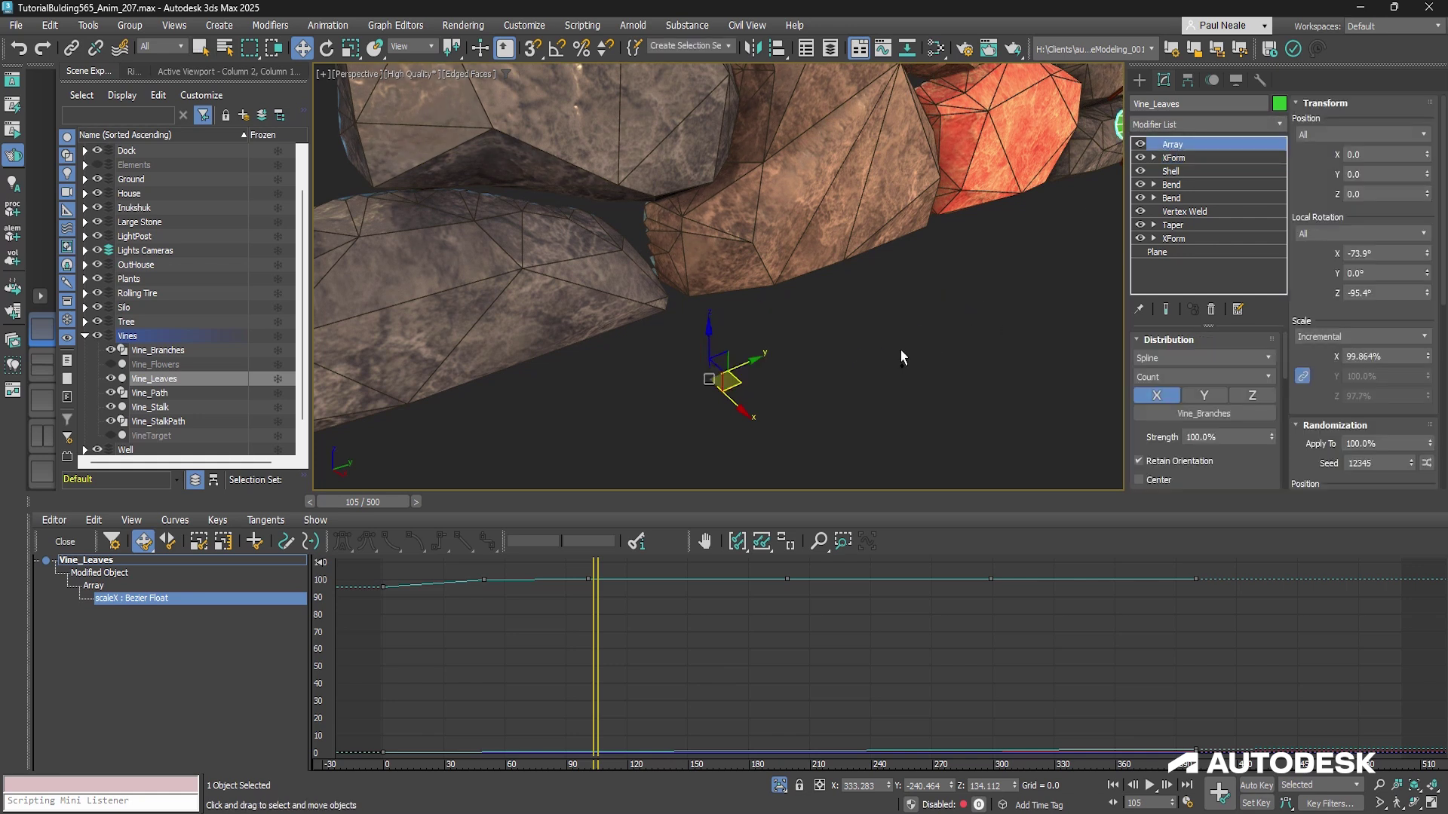
scroll(933, 338, "down", 3)
middle_click_drag(977, 316, 973, 347, "alt")
left_click_drag(1150, 441, 1158, 419)
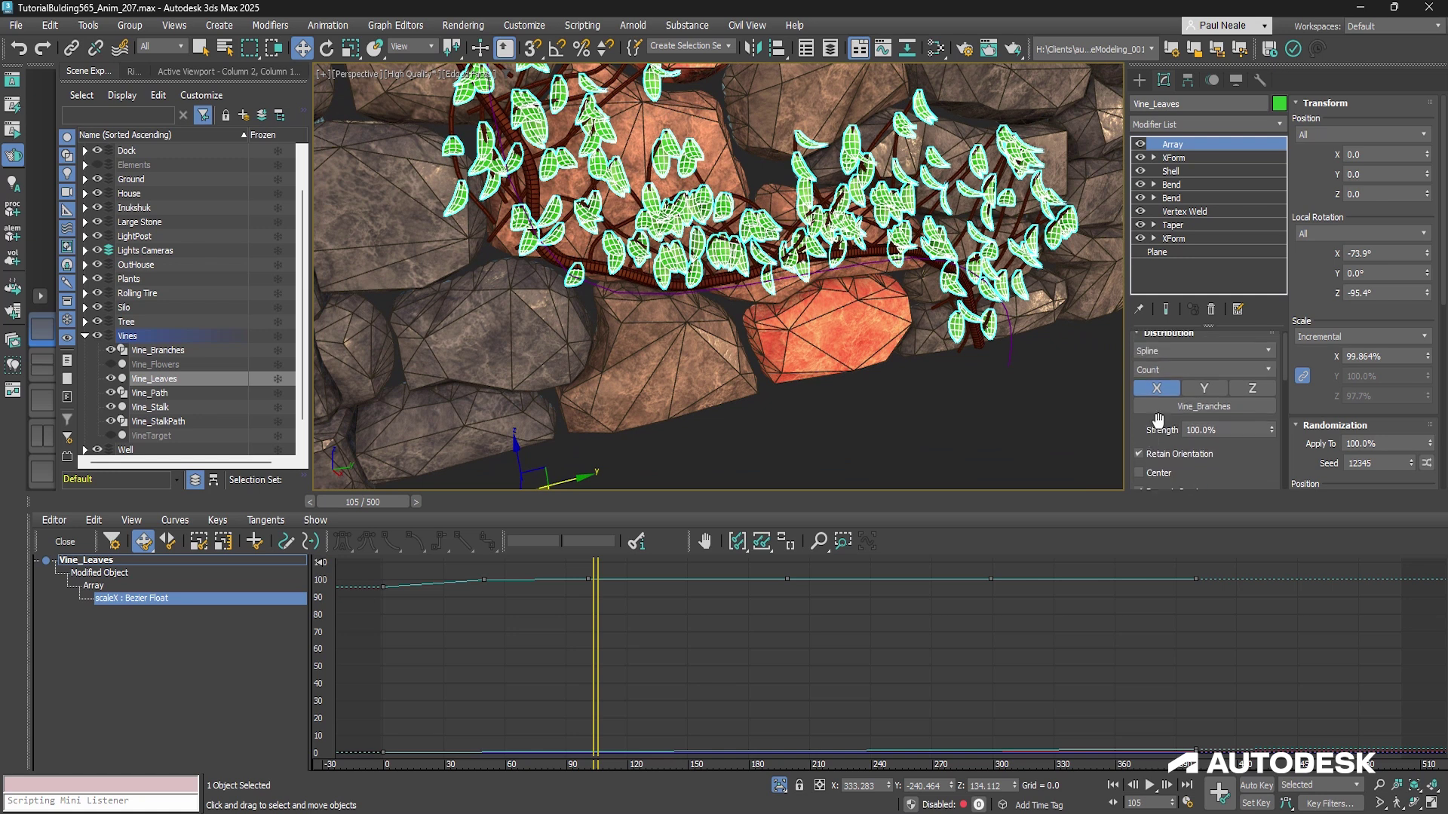
scroll(1154, 408, "down", 3)
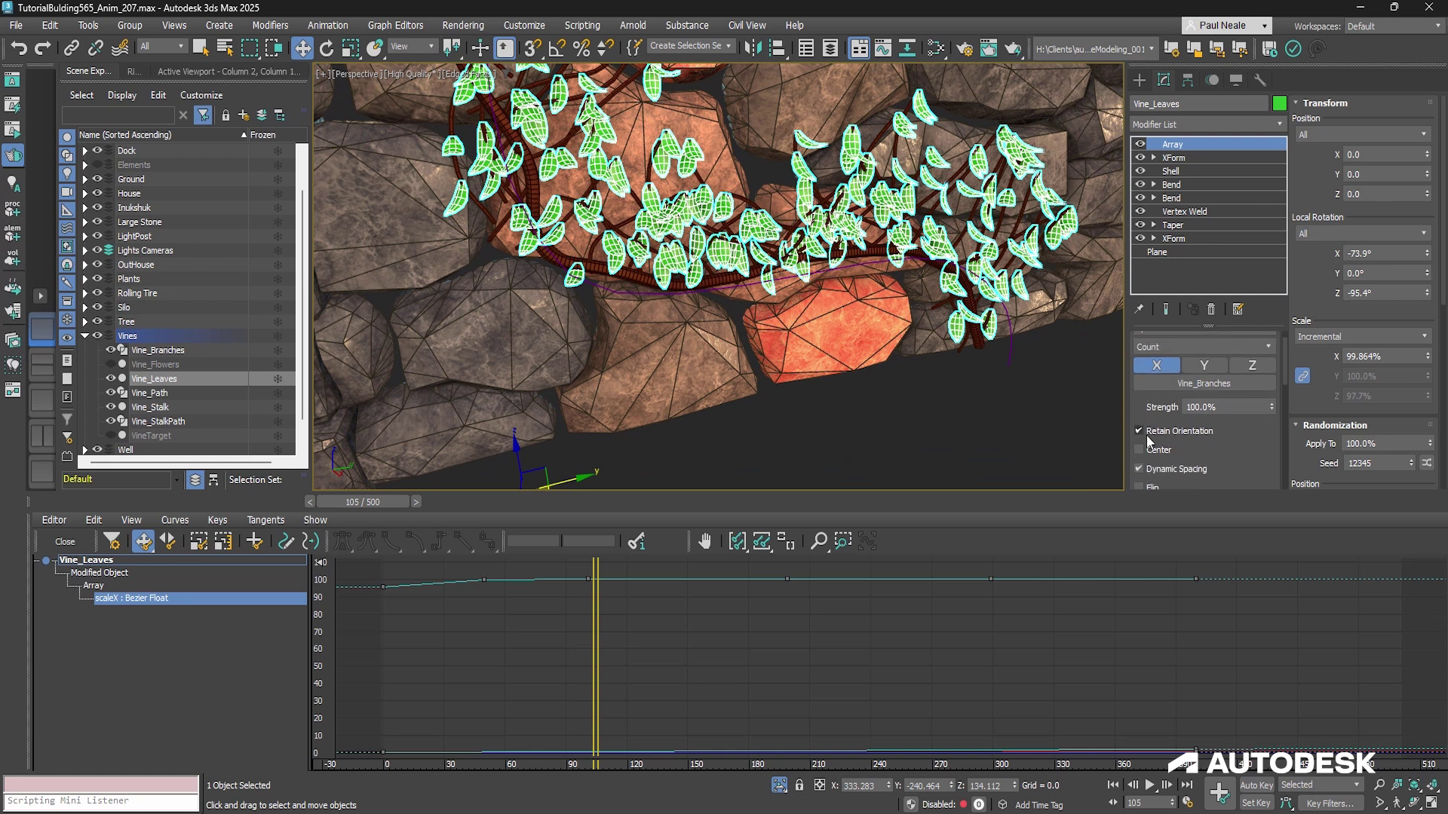
middle_click_drag(965, 422, 923, 385, "alt")
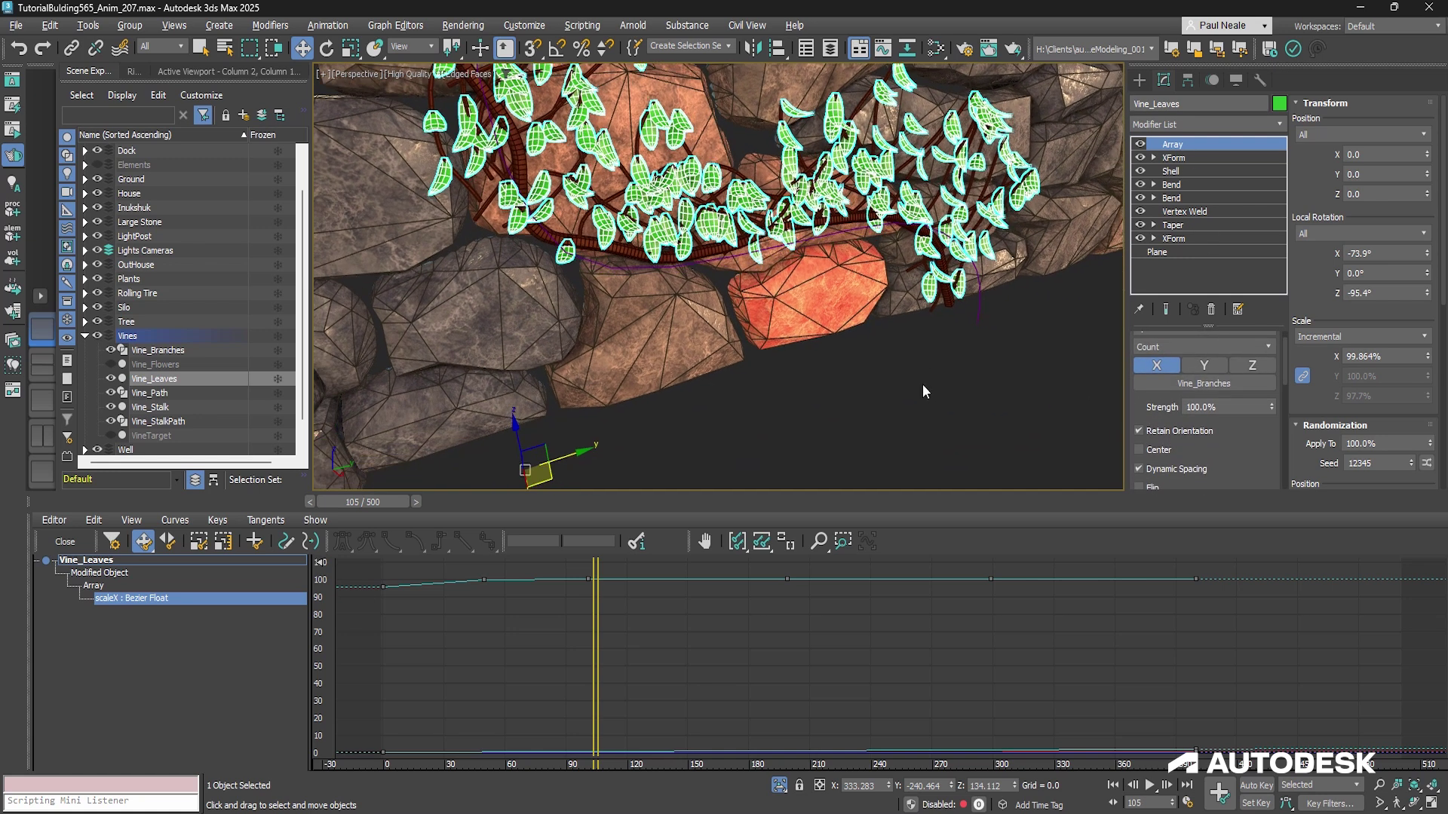
middle_click_drag(755, 239, 810, 240, "alt")
scroll(1315, 401, "down", 10)
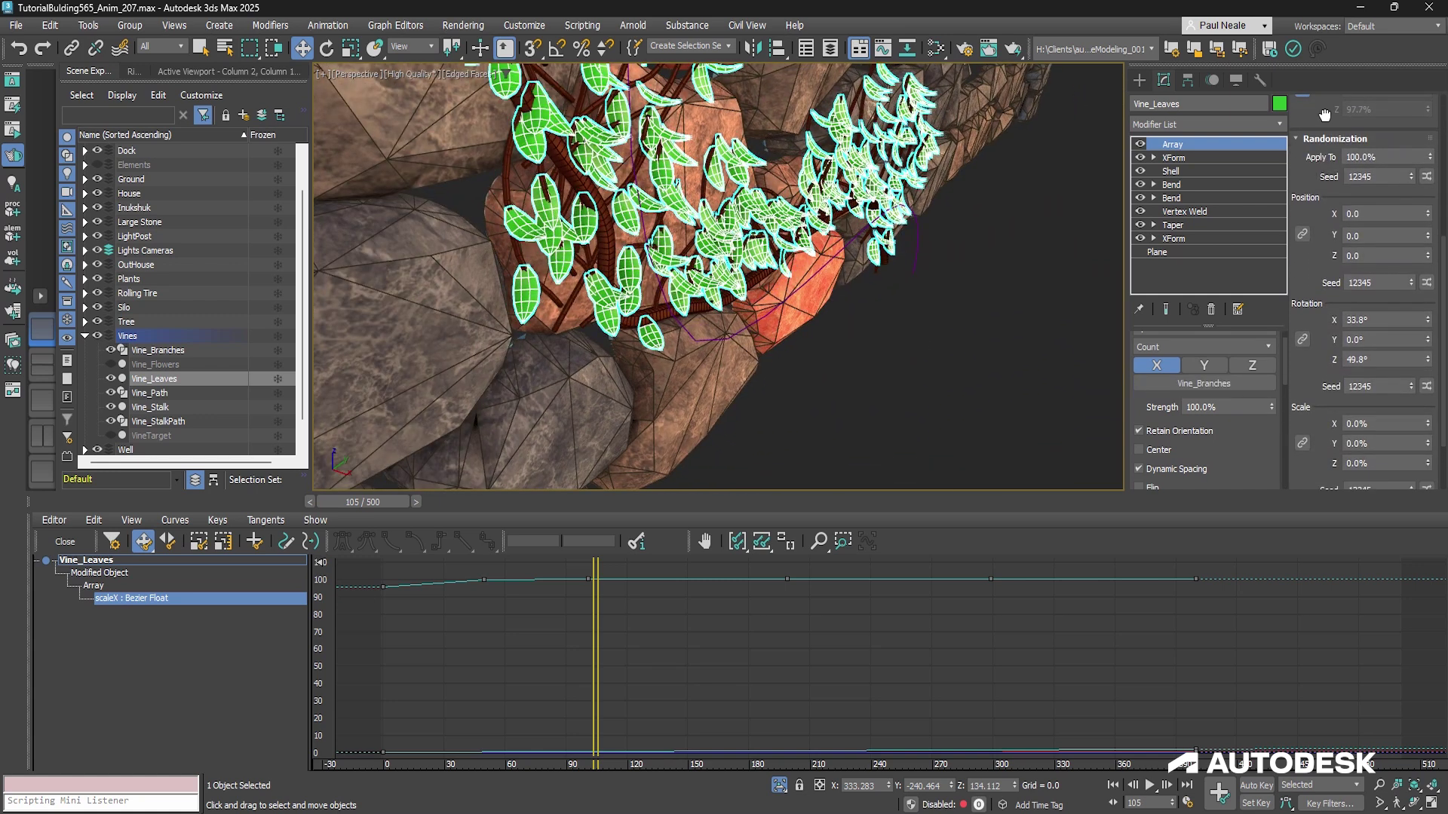
scroll(1323, 302, "up", 10)
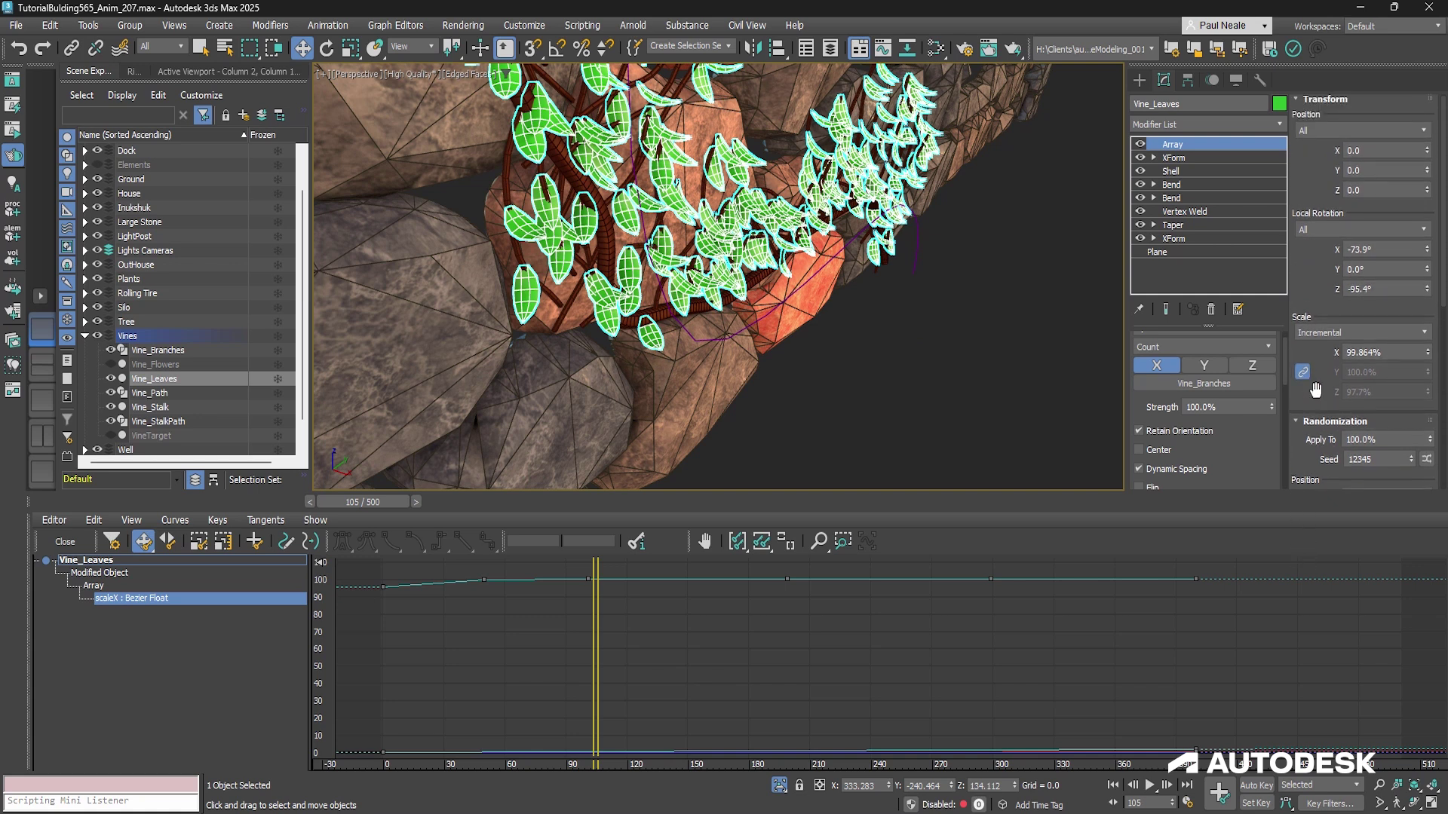
Step: Examine the leaf Array's local rotation and incremental scale settings against the leaves on the wall
left_click_drag(1316, 390, 1314, 428)
middle_click_drag(850, 297, 1130, 341, "alt")
mouse_move(867, 294)
middle_mouse_down("alt")
mouse_move(852, 291)
mouse_move(920, 275)
mouse_move(882, 268)
mouse_move(852, 283)
middle_mouse_up("alt")
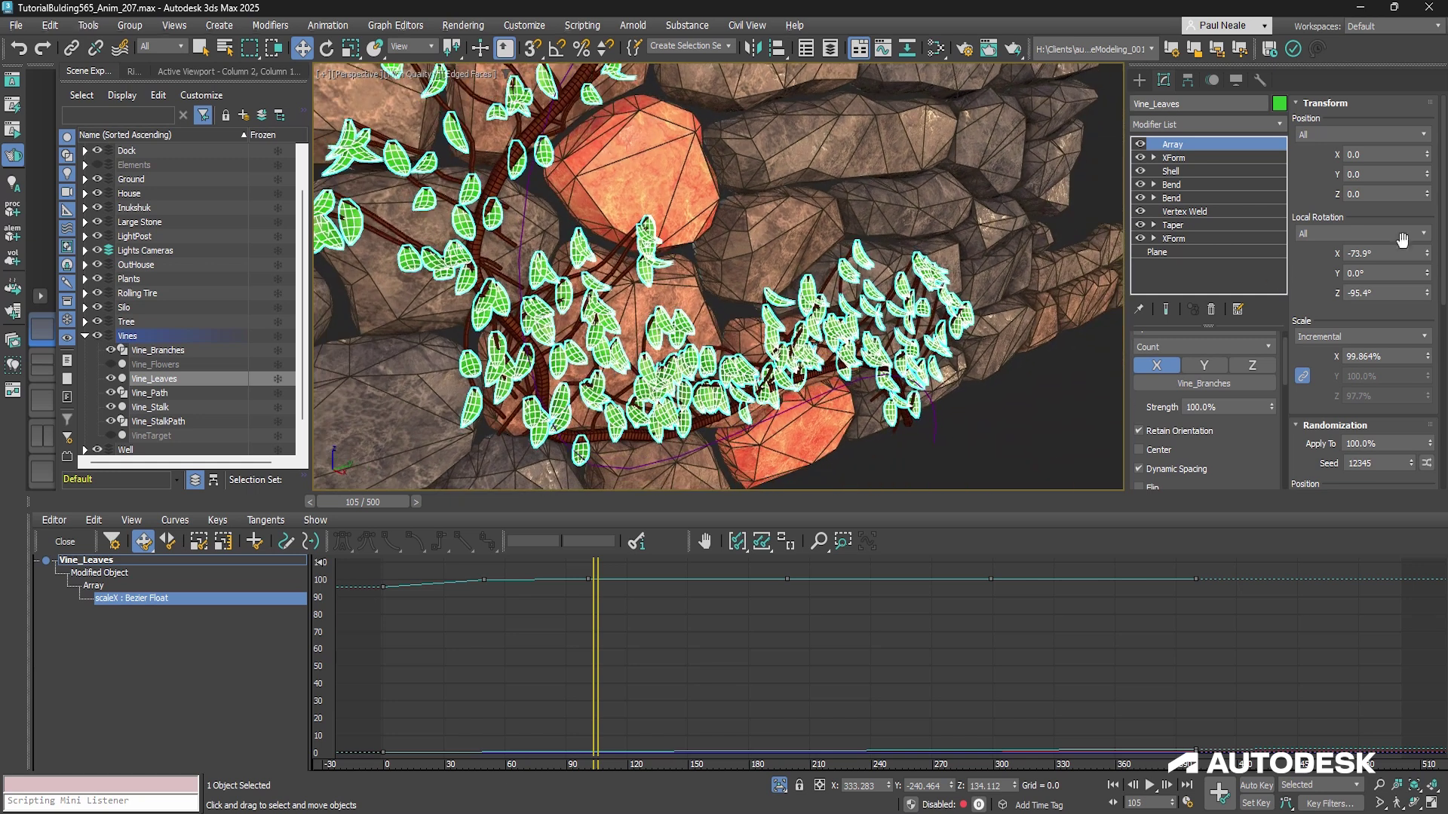
mouse_move(1424, 288)
left_mouse_down()
mouse_move(1425, 237)
mouse_move(1409, 315)
mouse_move(1410, 287)
left_mouse_up()
scroll(1316, 267, "down", 3)
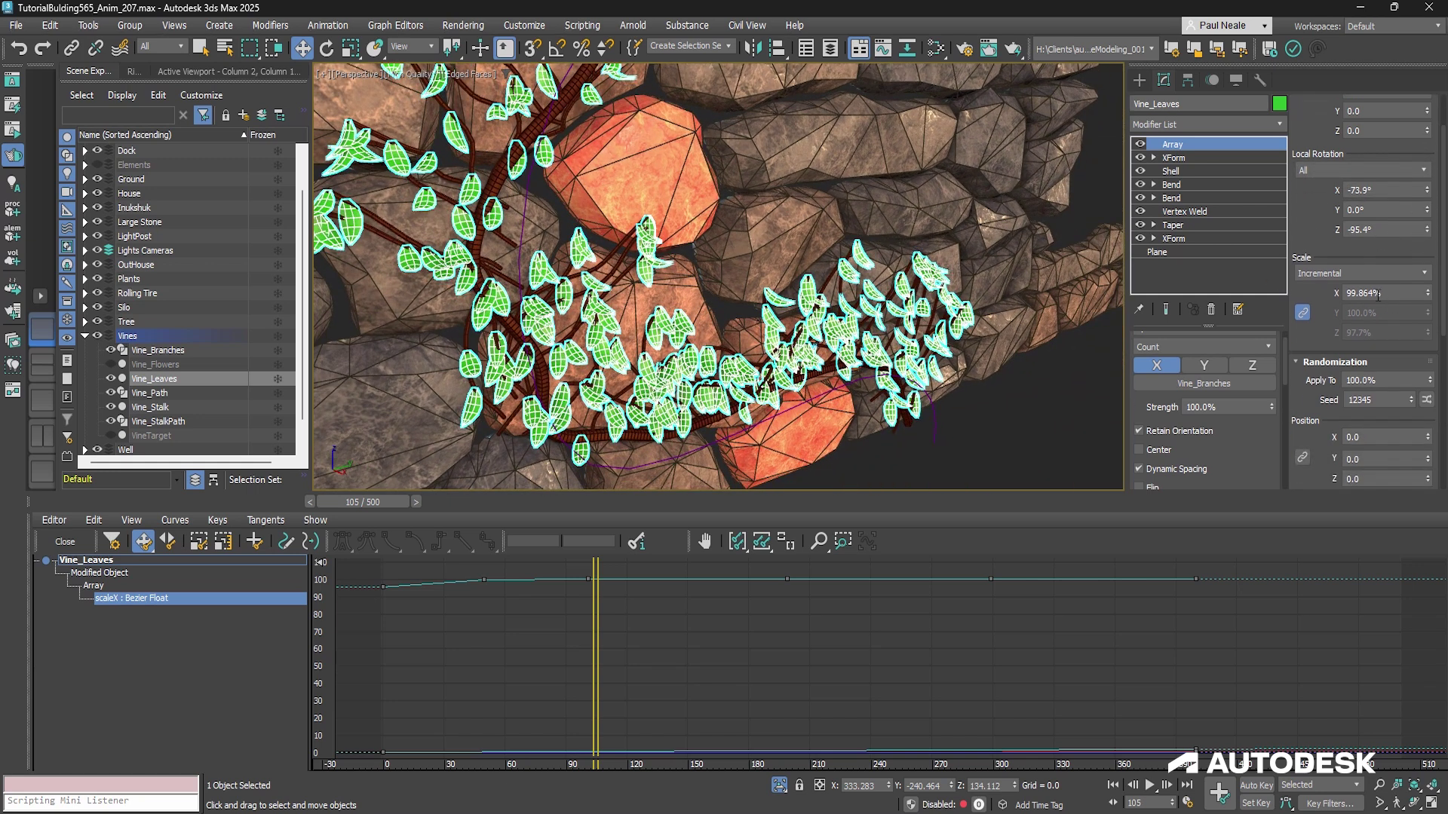
Step: Inspect the leaves close up at frame 32 and review the Array's spline distribution and count settings
left_click_drag(515, 627, 451, 621)
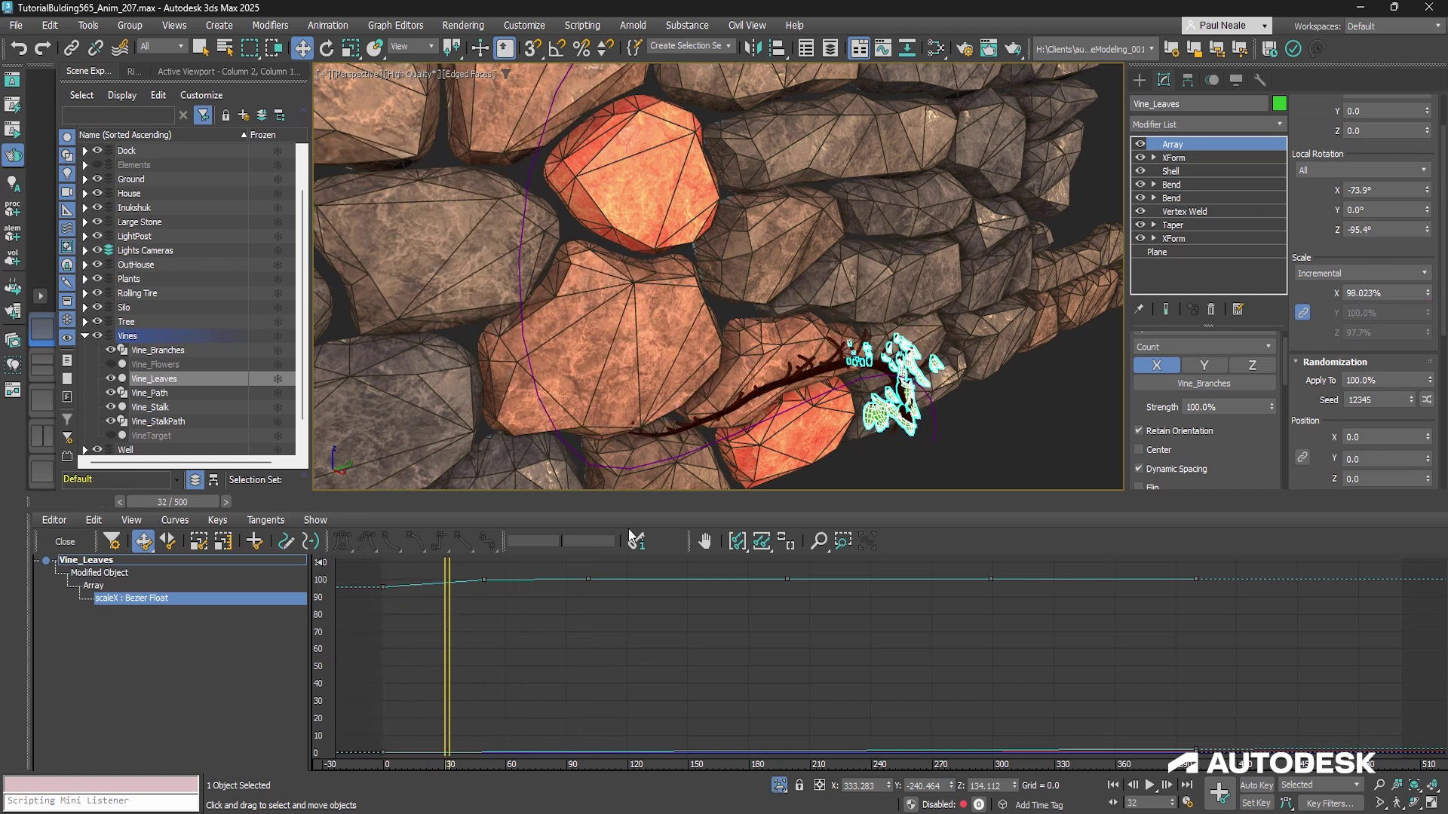
mouse_move(801, 367)
middle_mouse_down("alt")
mouse_move(861, 404)
mouse_move(840, 352)
mouse_move(798, 346)
middle_mouse_up("alt")
scroll(846, 299, "up", 3)
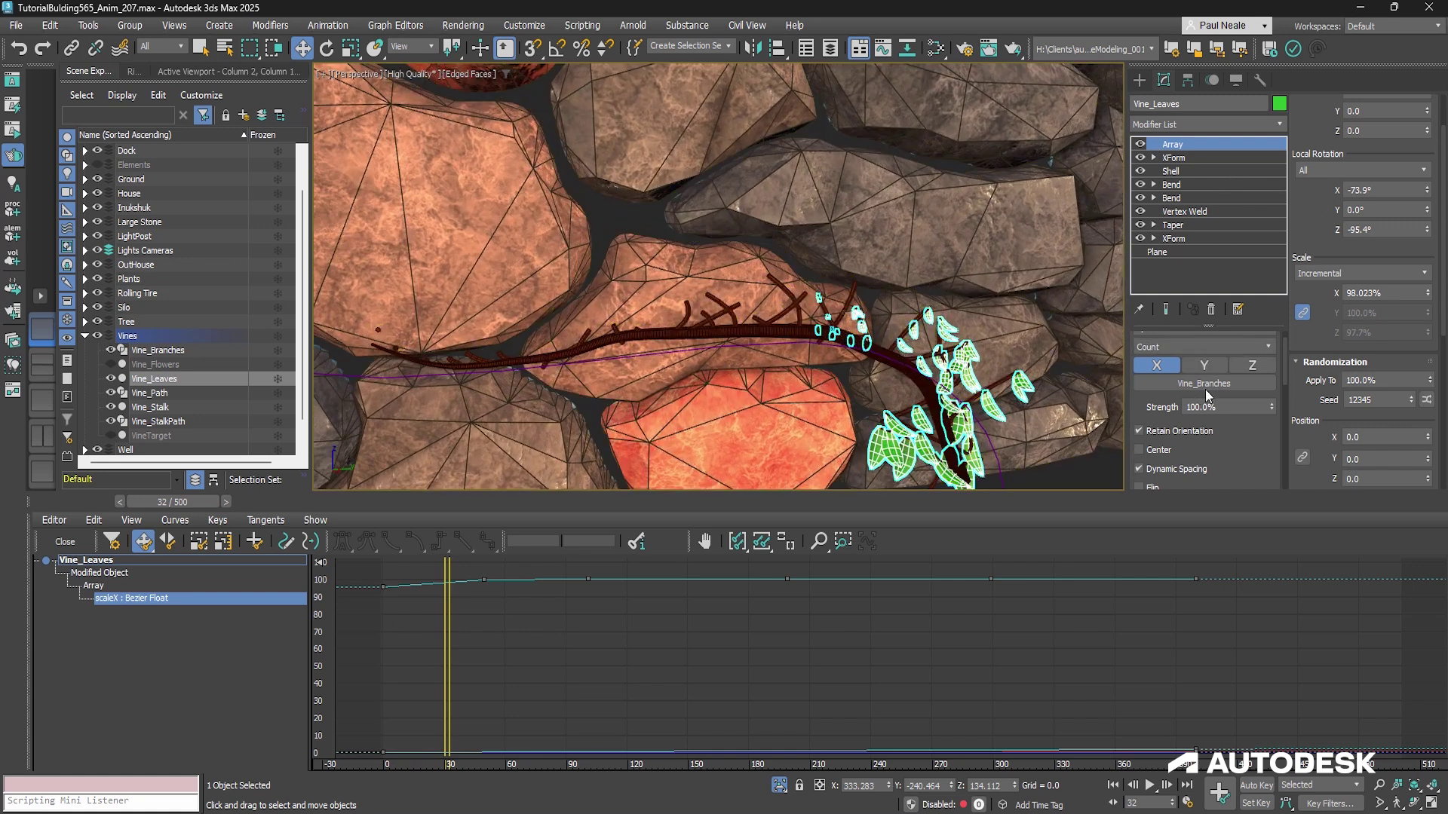
scroll(1172, 356, "up", 1)
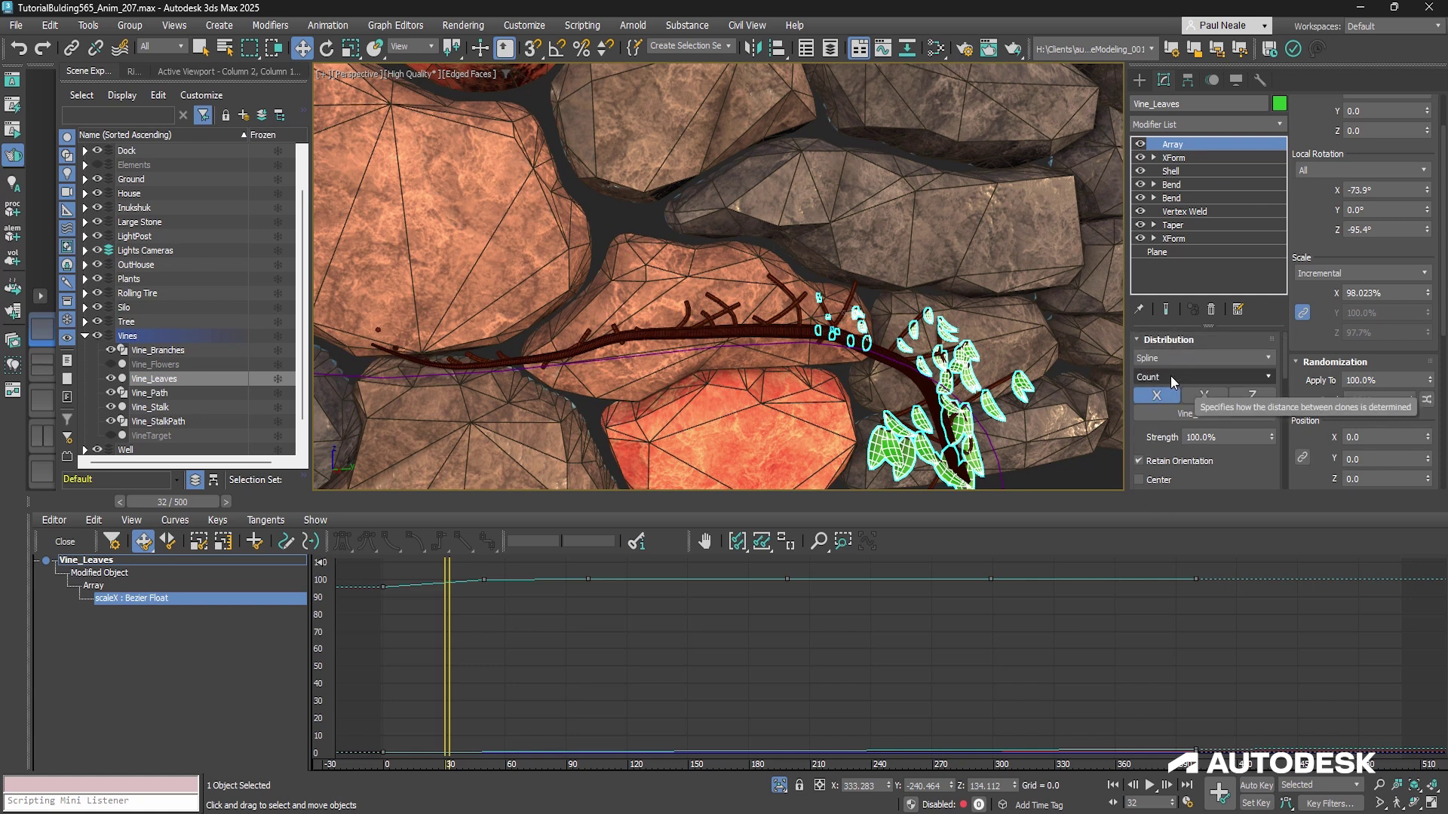
scroll(1184, 385, "down", 3)
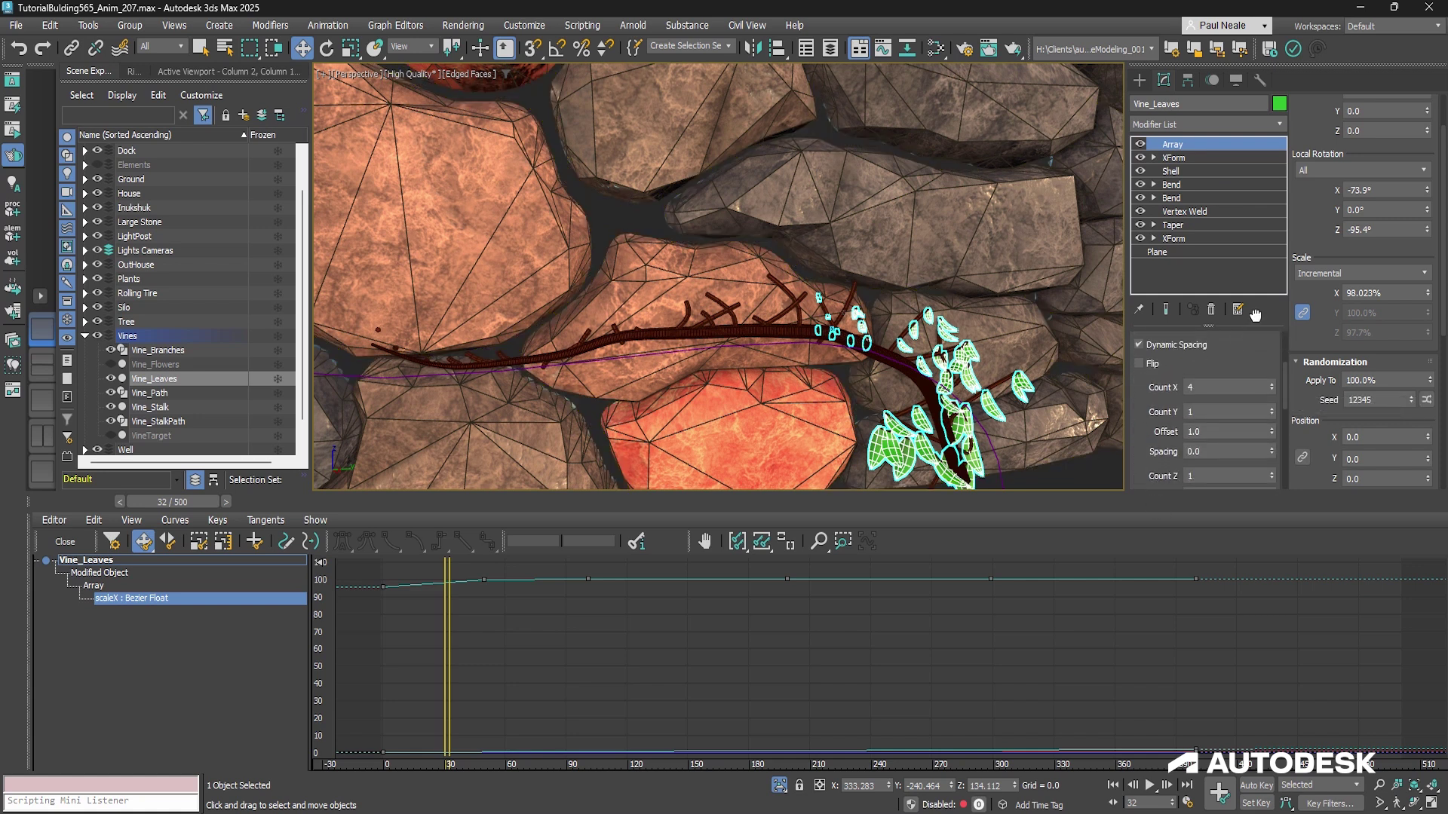
Step: Scrub the animation through frame 103 to frame 168 to examine how the leaves spread along the vine
left_click_drag(445, 566, 592, 564)
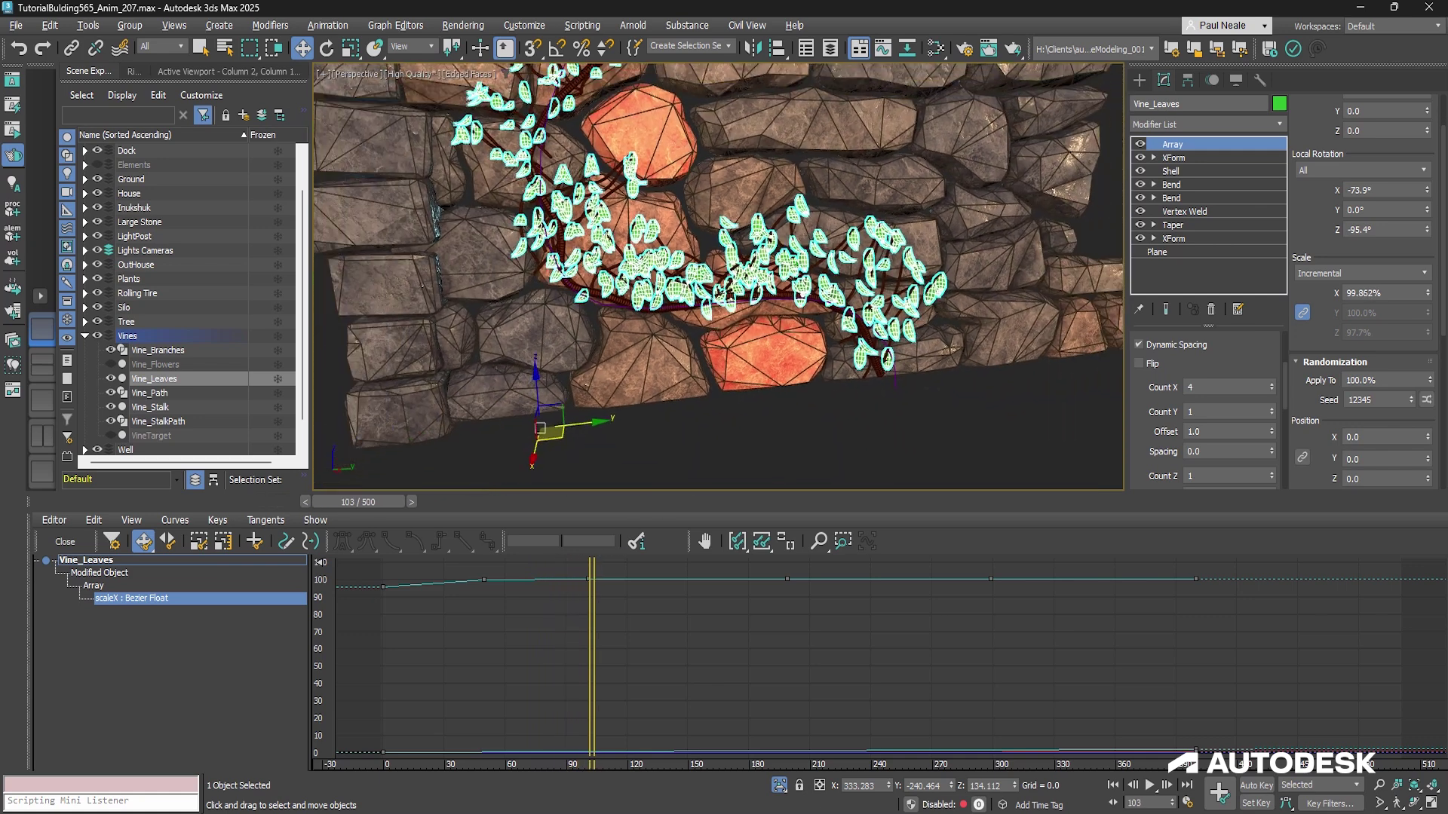
scroll(801, 392, "down", 2)
middle_click_drag(806, 235, 790, 382)
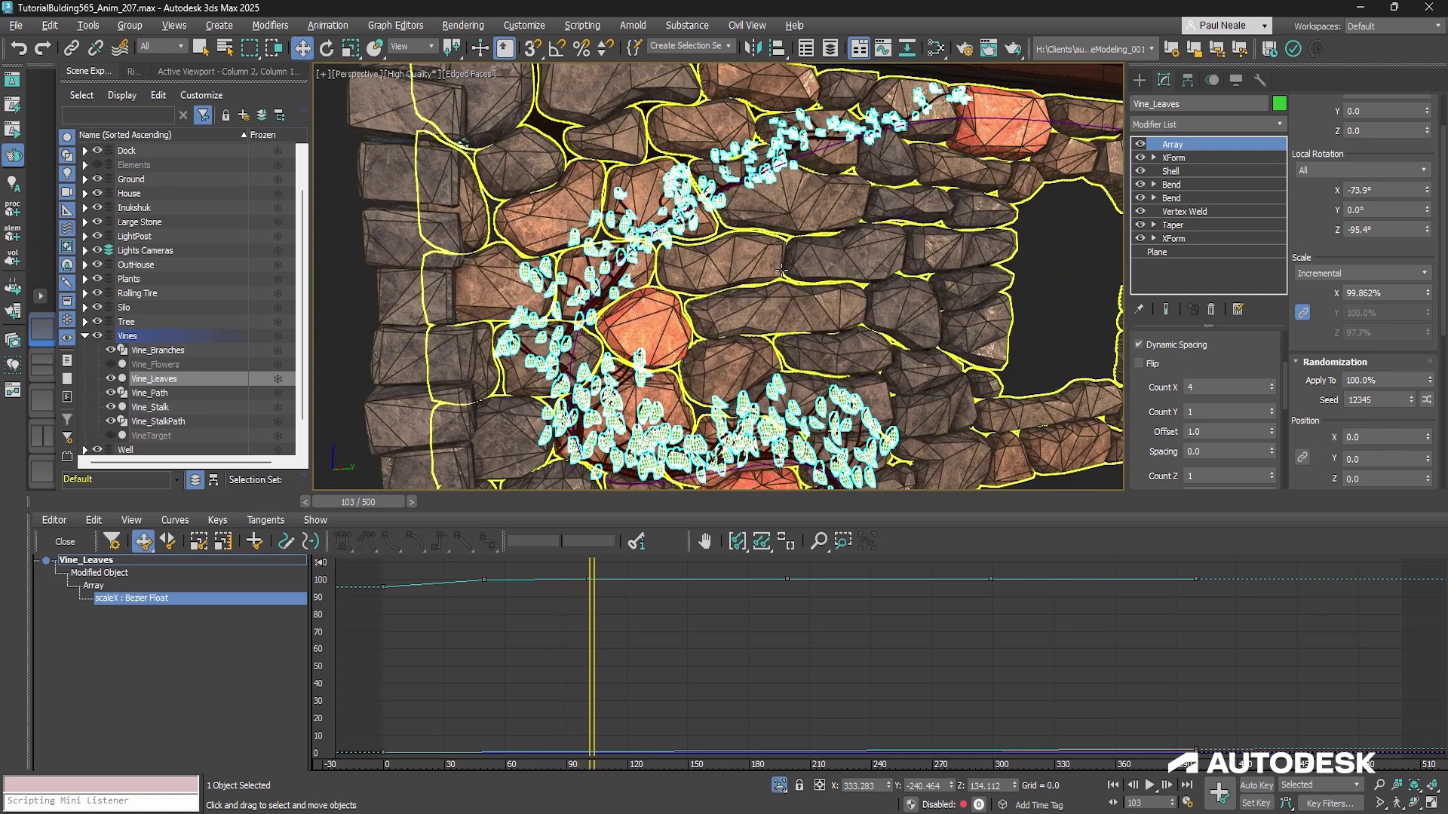
scroll(781, 270, "down", 2)
left_click_drag(1238, 343, 1222, 507)
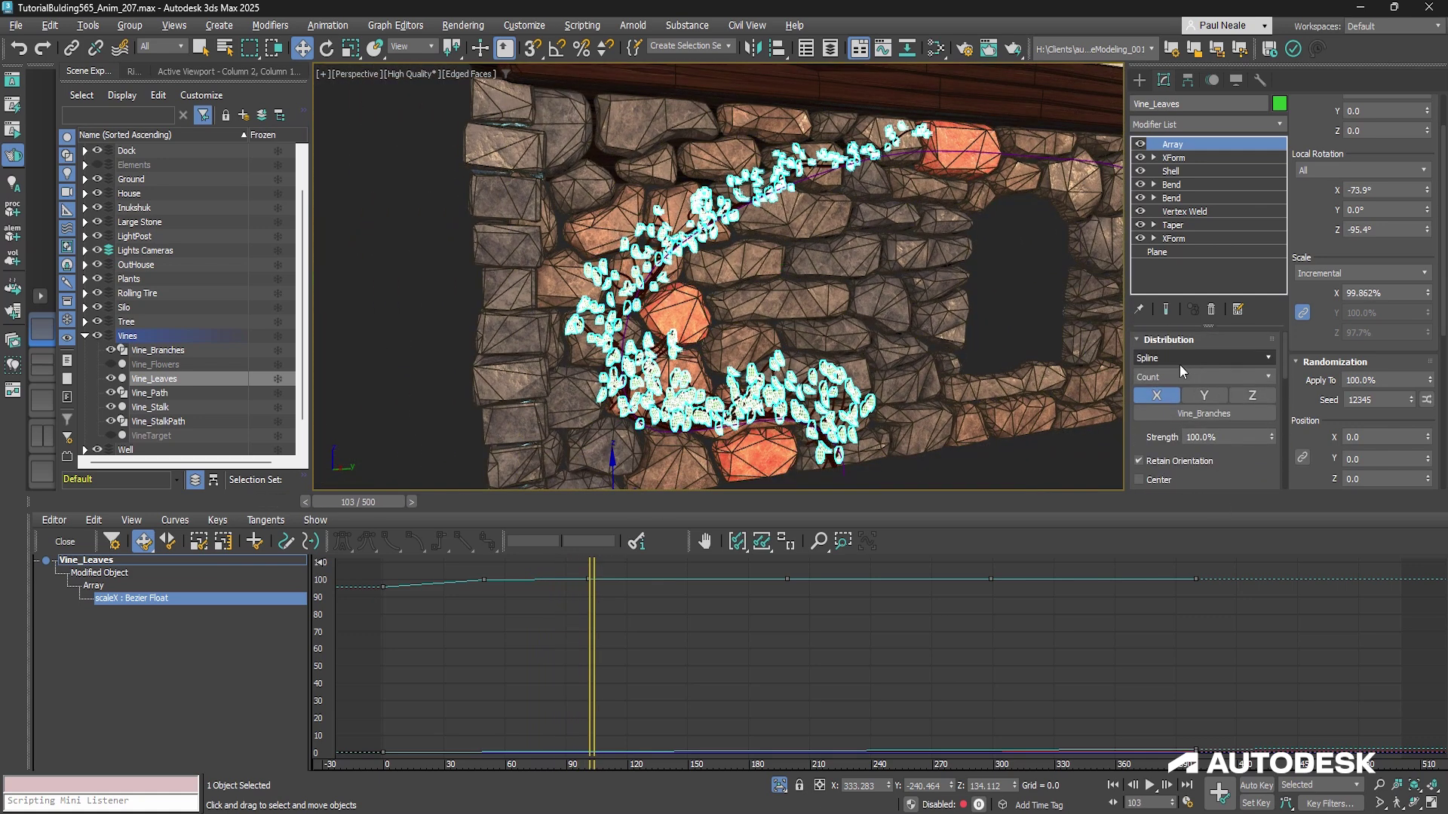
middle_click_drag(873, 163, 826, 192)
left_click_drag(592, 617, 737, 611)
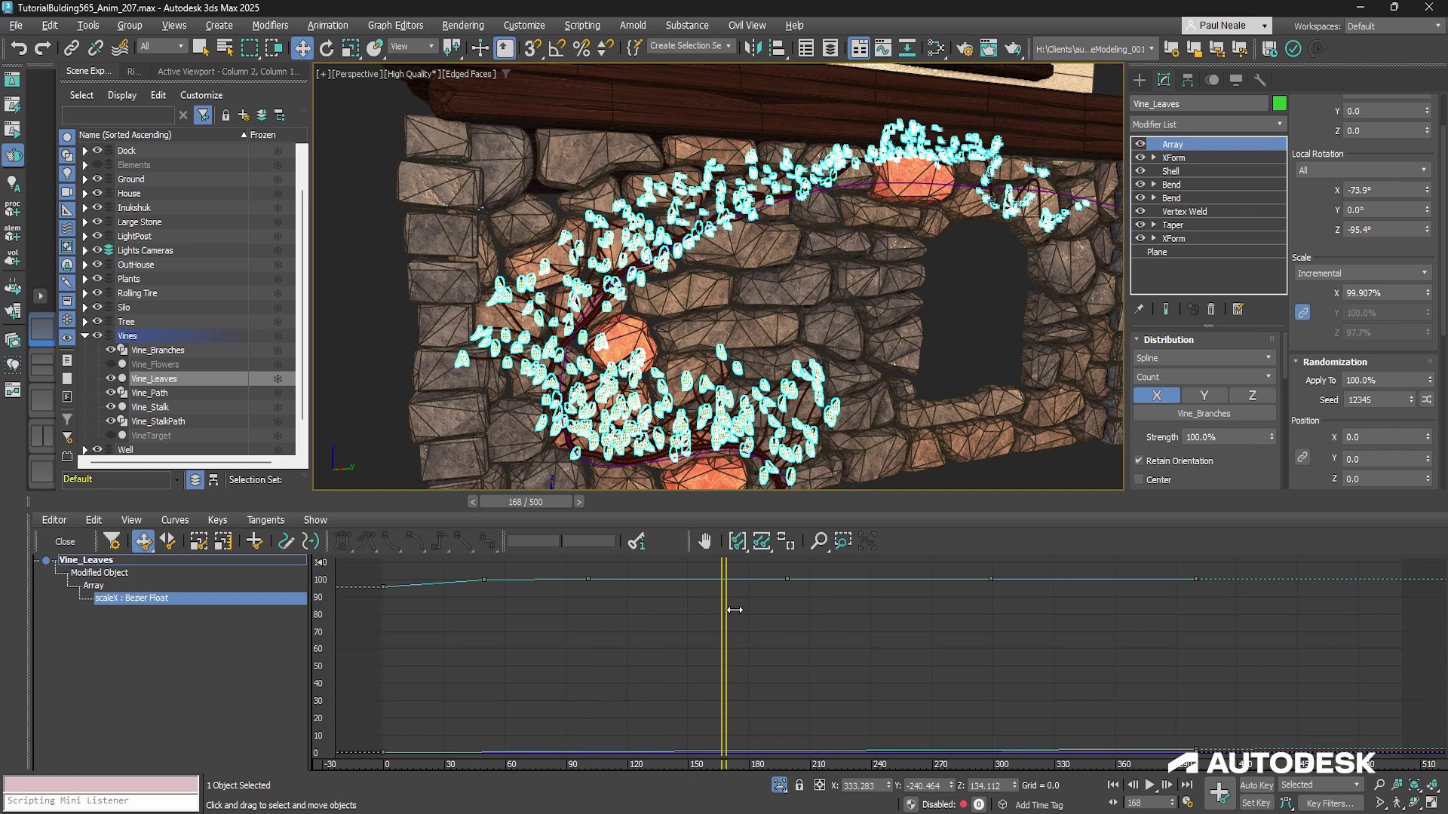
Step: Examine the leaf growth above the doorway and around the wall corner, returning the animation to frame 153
scroll(836, 350, "down", 3)
middle_click_drag(916, 354, 759, 444, "alt")
scroll(951, 258, "up", 3)
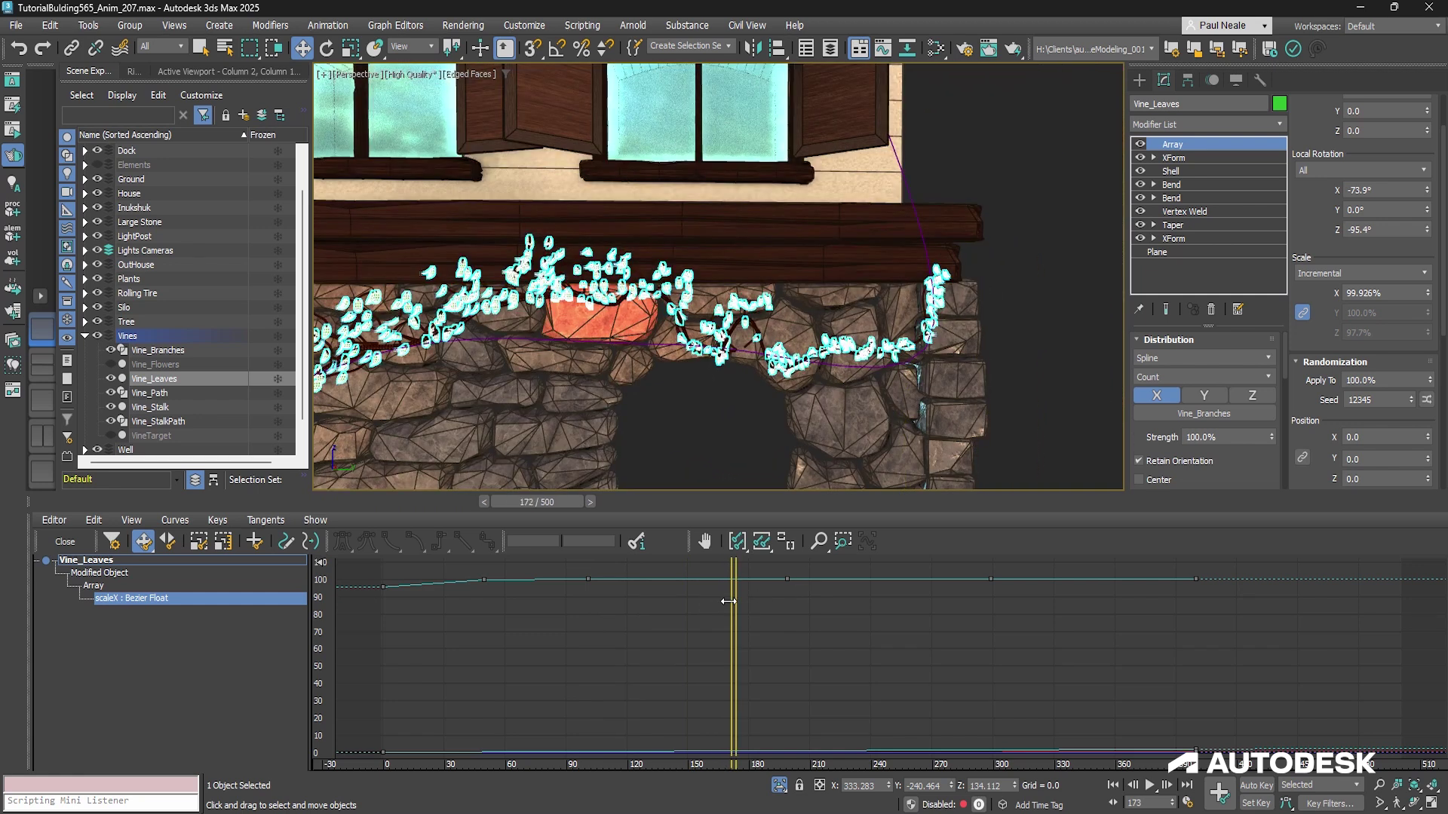
left_click(695, 600)
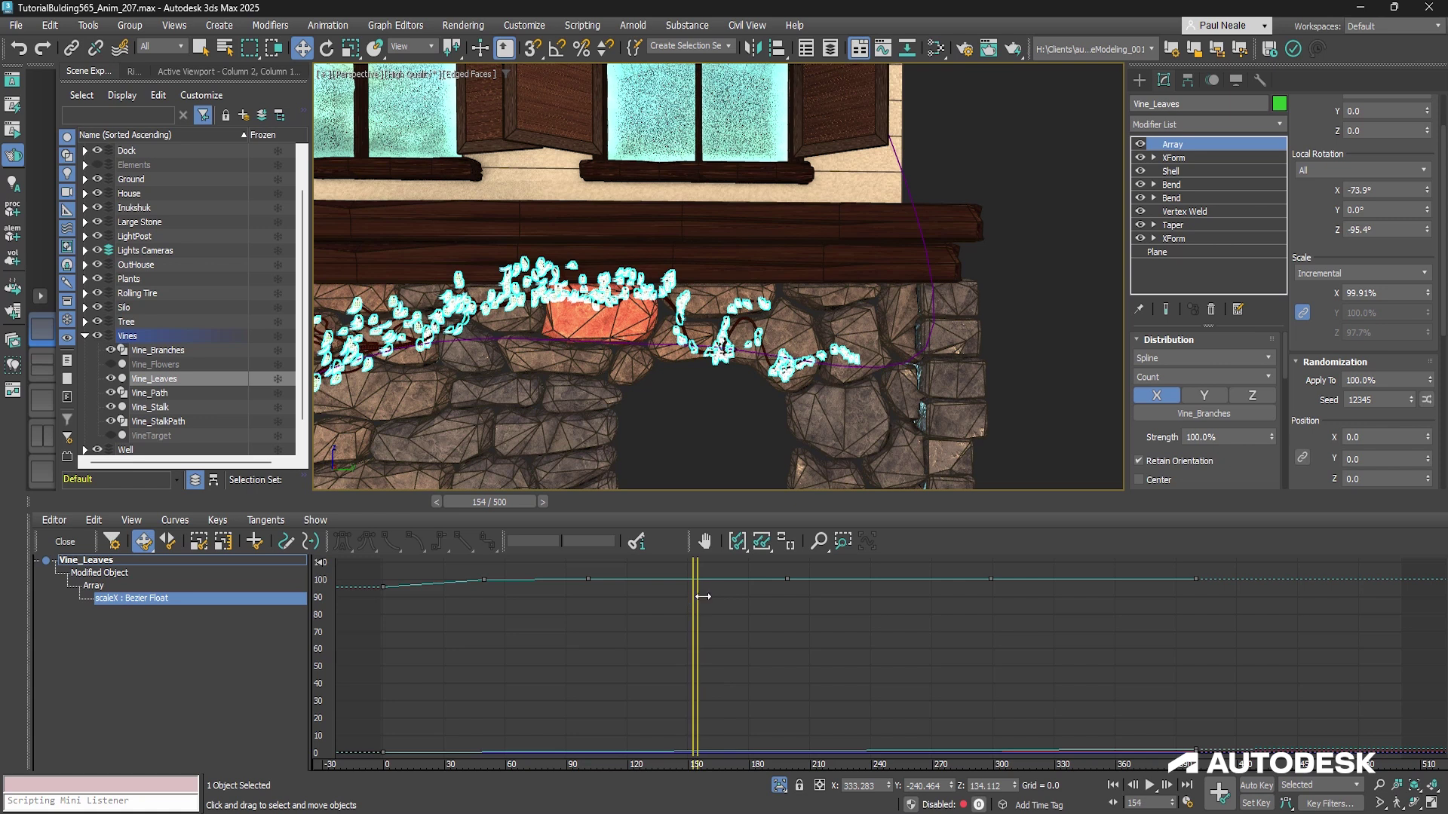
scroll(1025, 302, "down", 2)
middle_click_drag(918, 320, 961, 302)
scroll(961, 302, "down", 3)
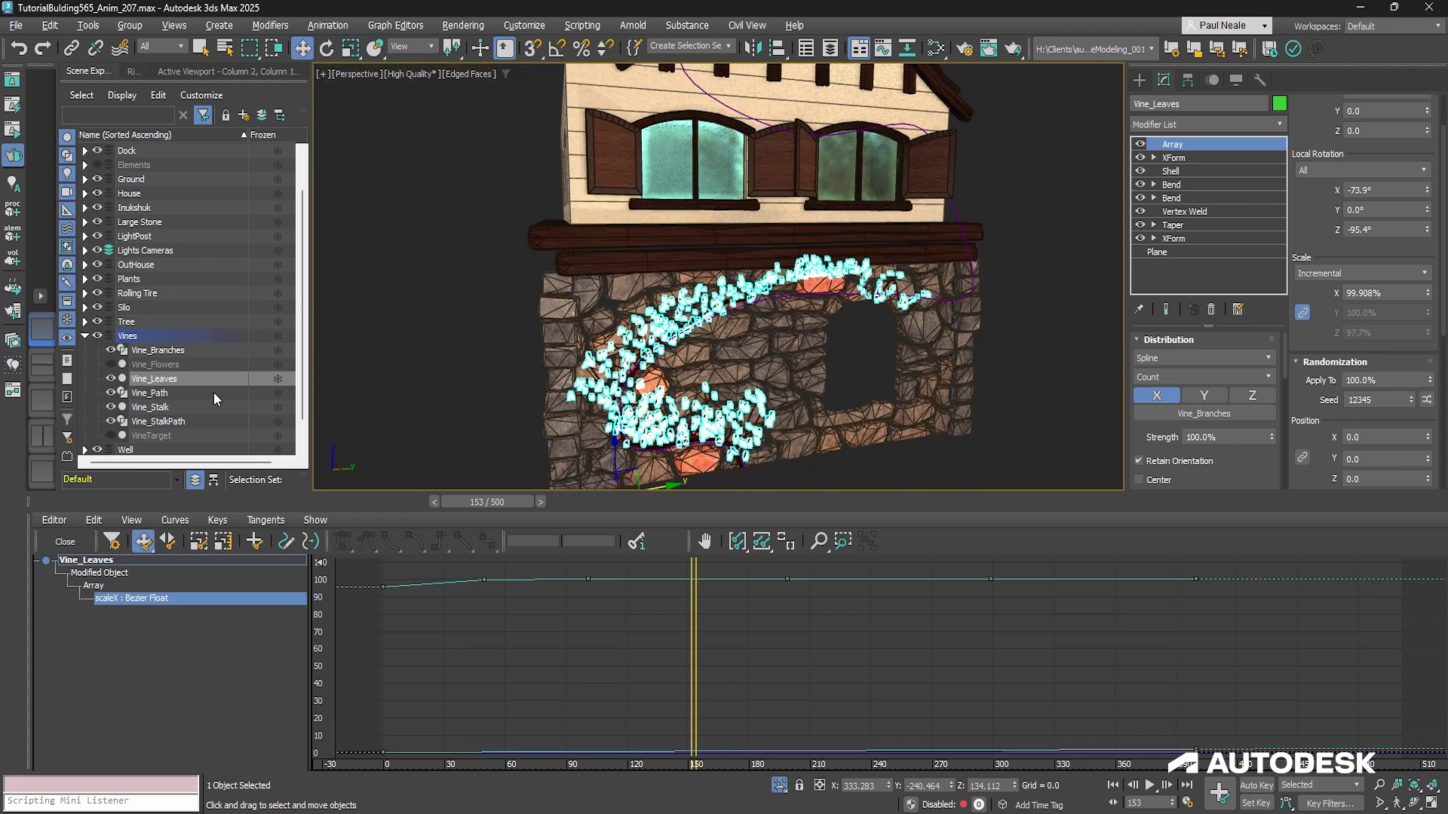
Step: Select the Vine_Flowers object and unhide it
left_click(162, 368)
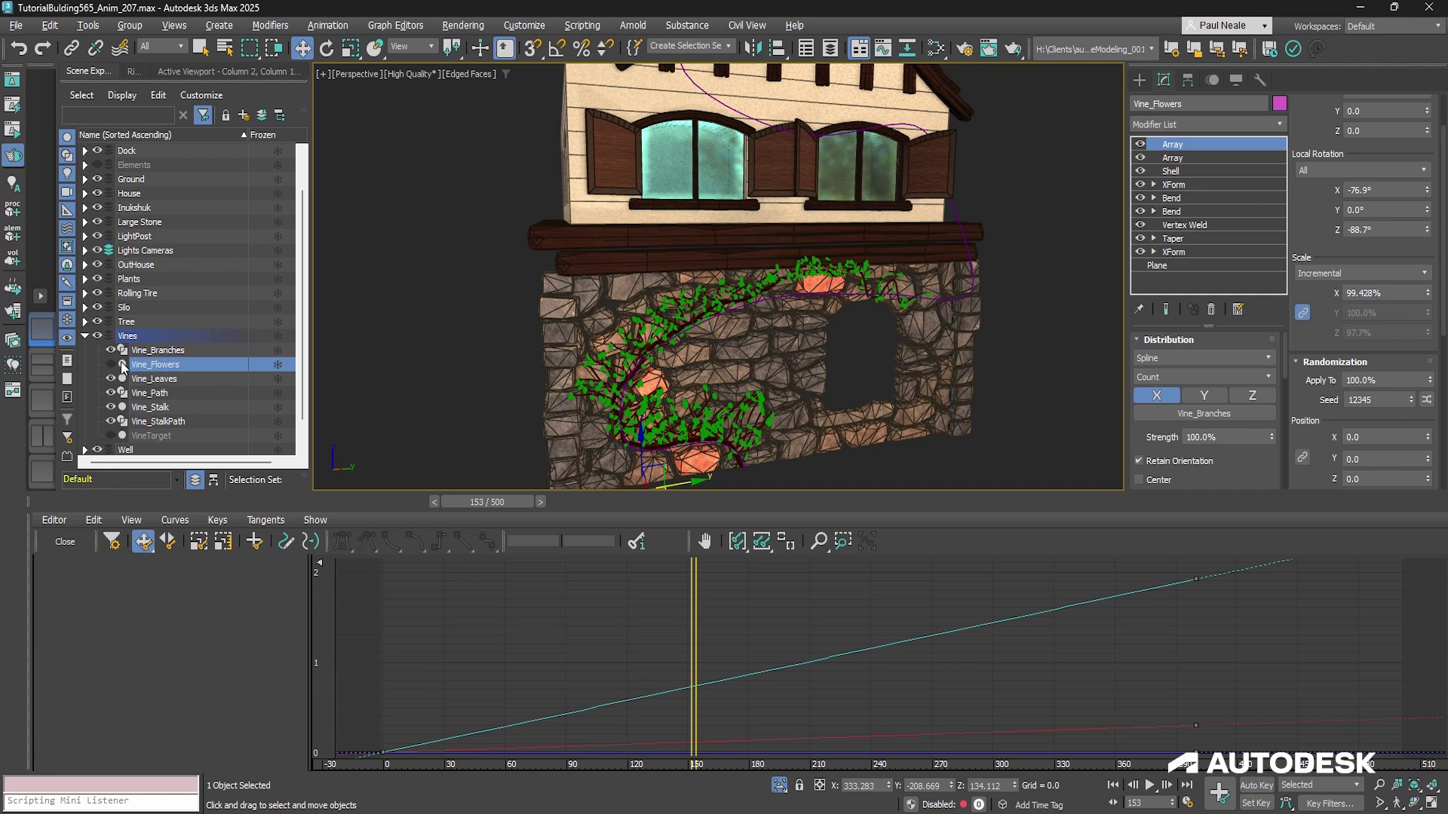
left_click(112, 364)
middle_click_drag(773, 450, 875, 323, "alt")
Step: Examine how a single petal is shaped from the base Plane through the lower XForm, Taper and Vertex Weld modifiers
left_click(1166, 264)
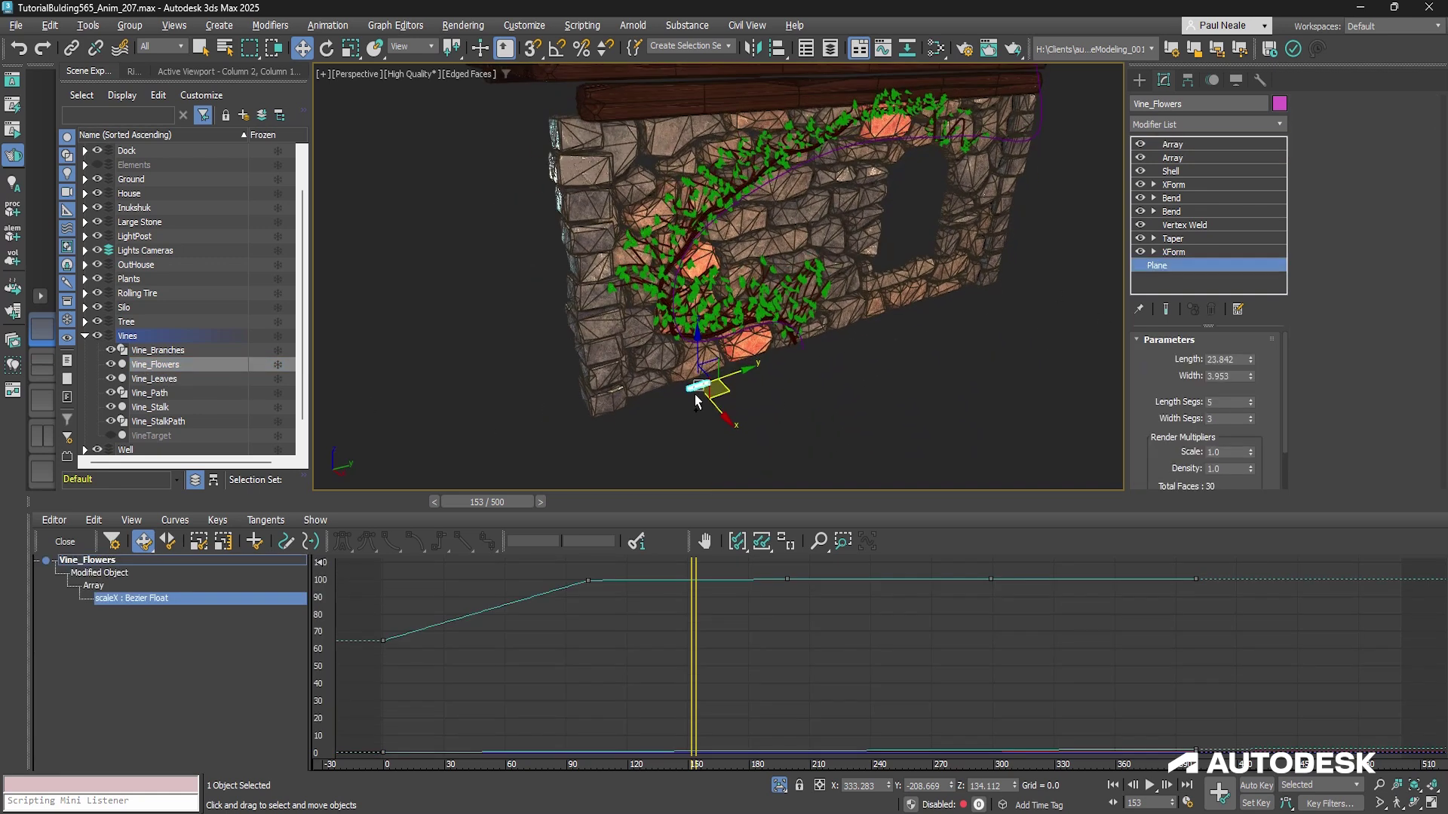
key("z")
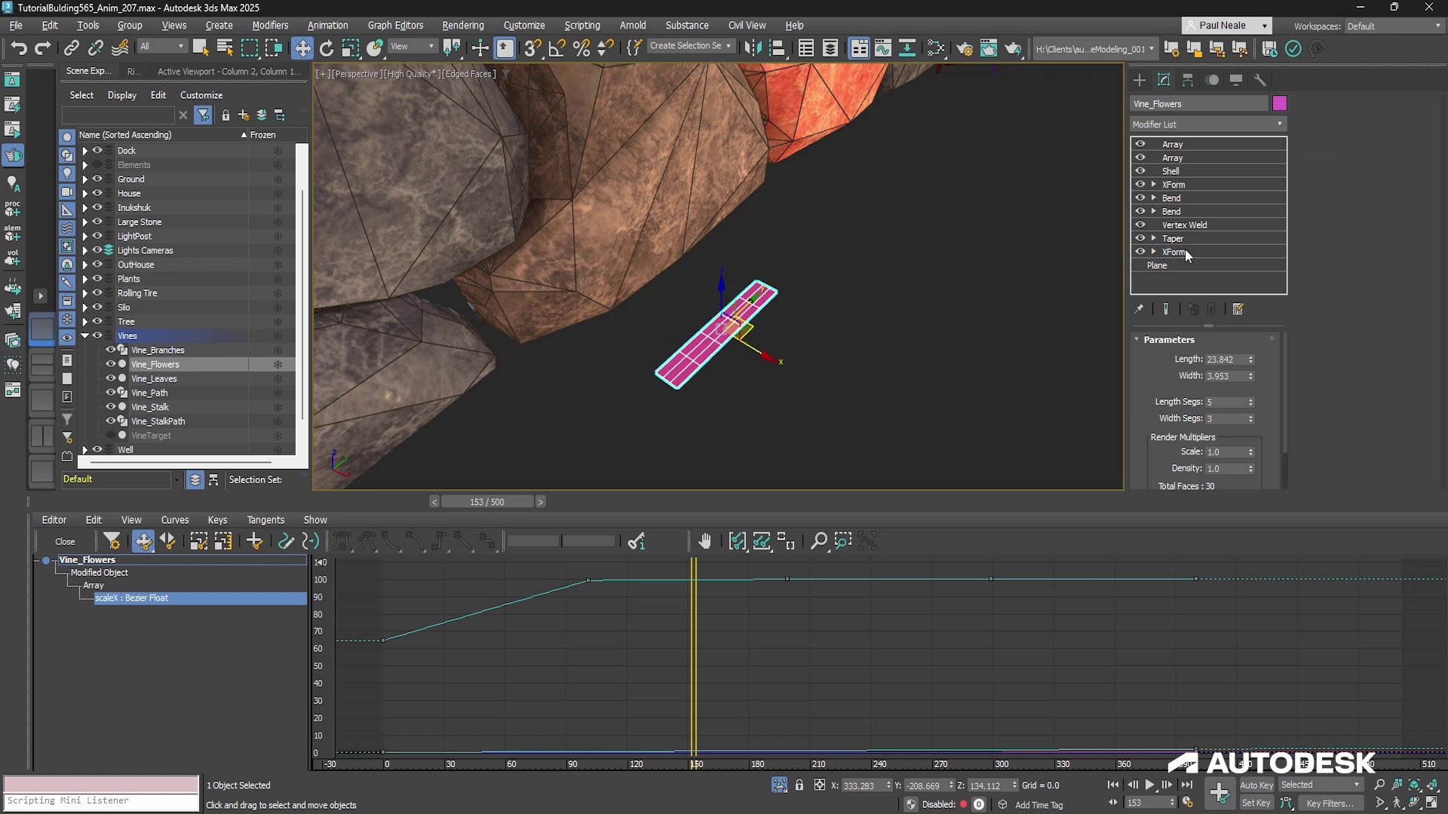
left_click(1173, 252)
key("z")
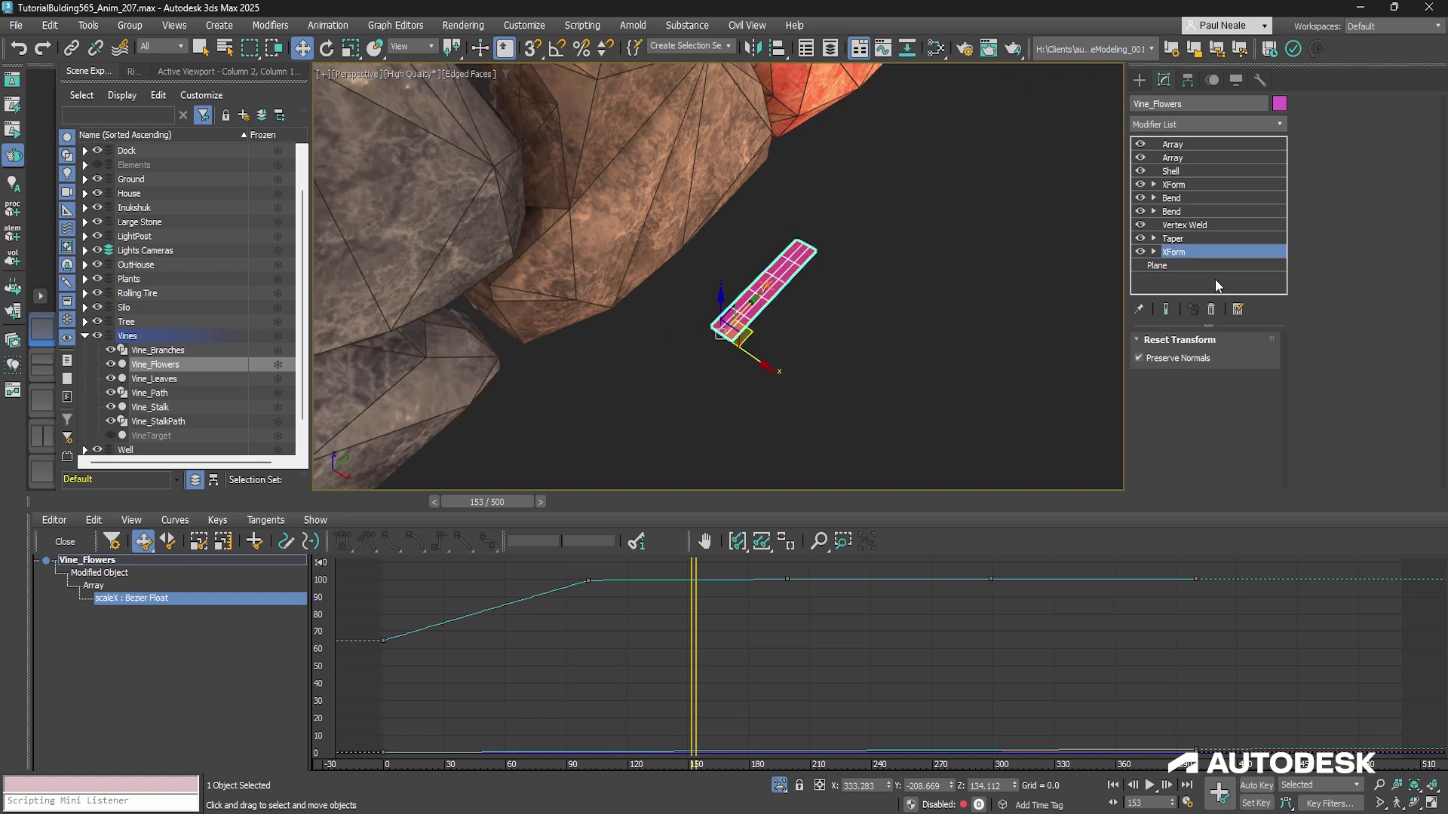
left_click(1184, 238)
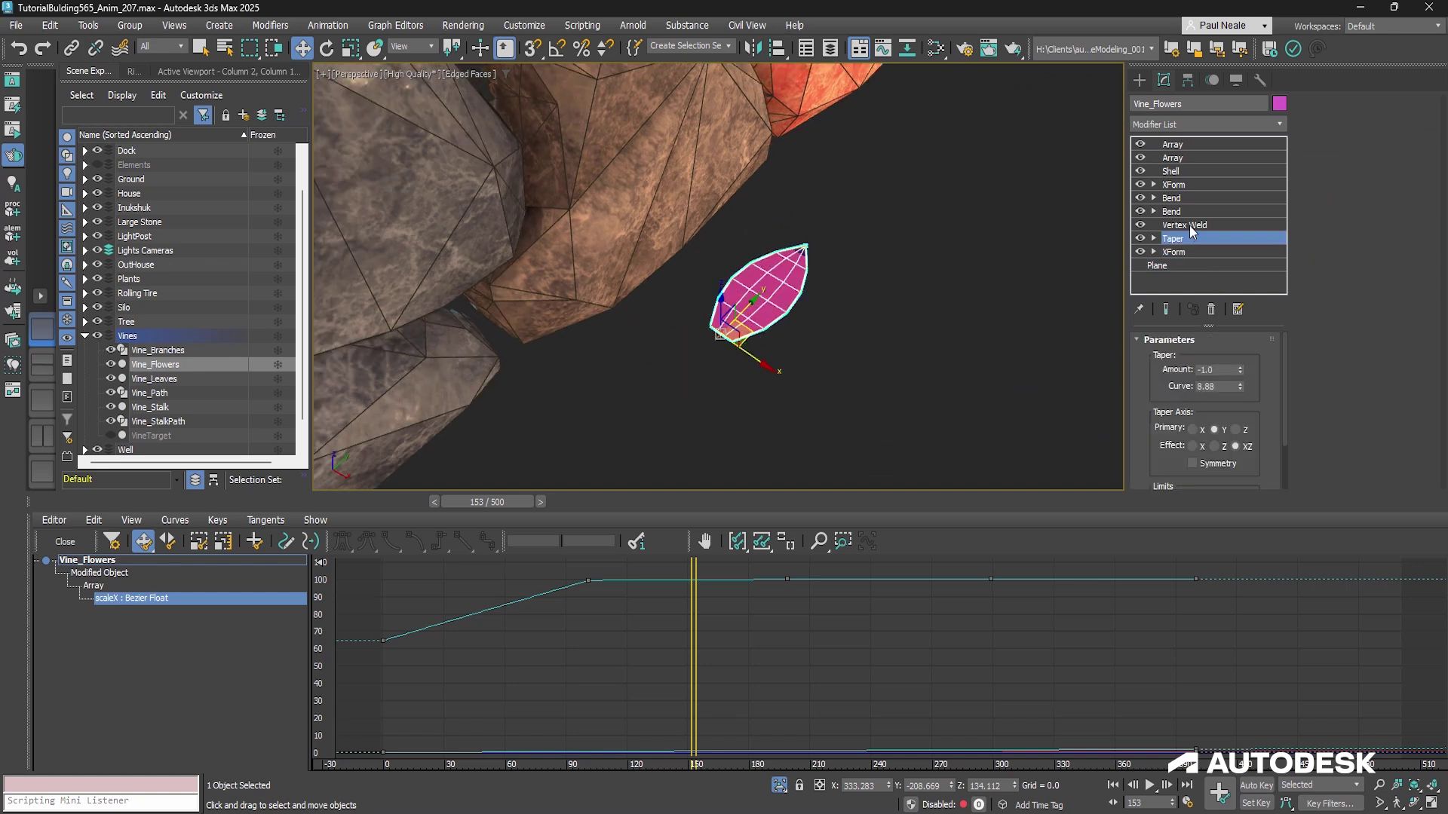
left_click(1188, 225)
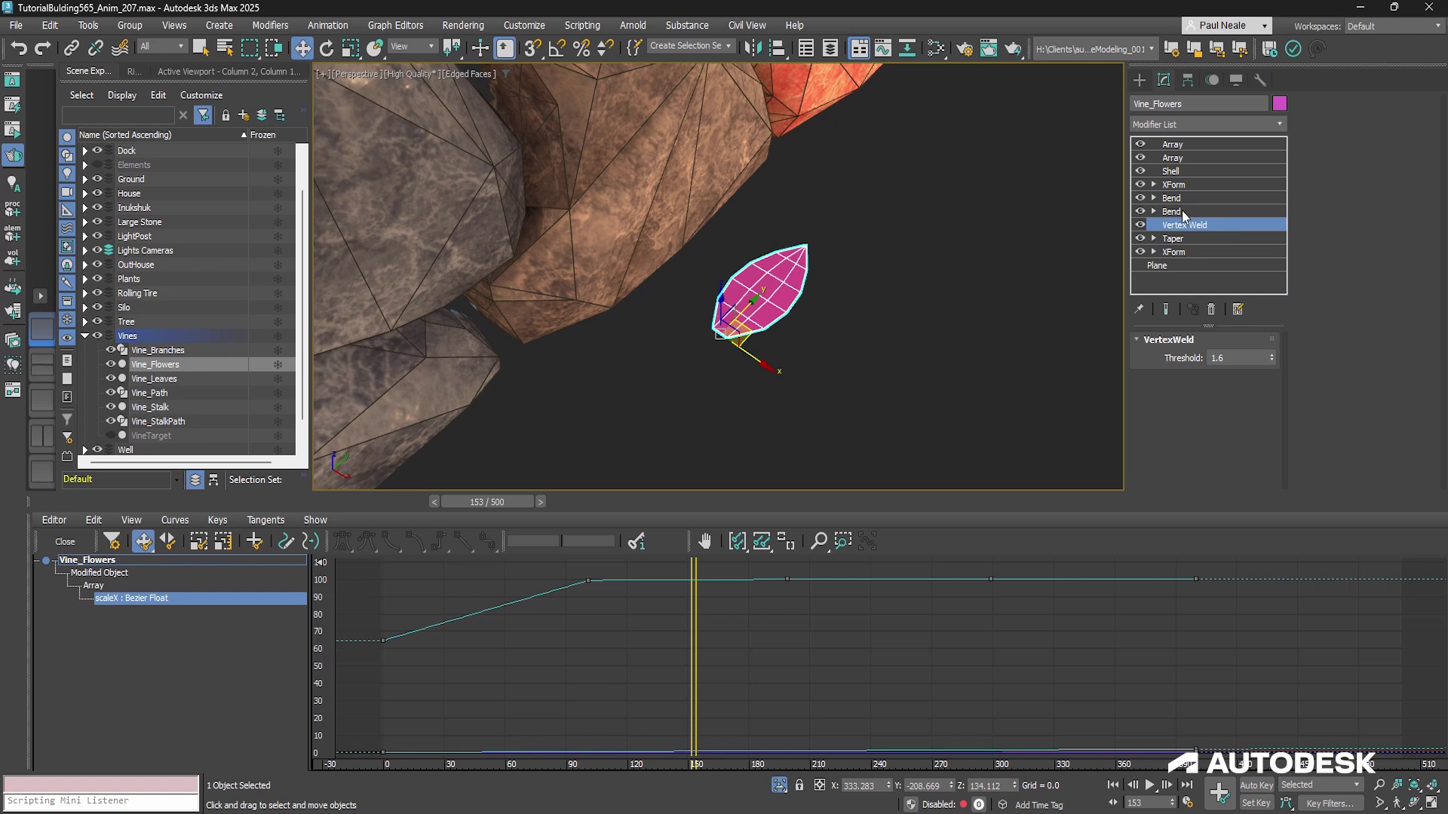
Step: Examine the petal at its two Bend modifiers, the upper XForm and the Shell
left_click(1196, 212)
left_click(1193, 199)
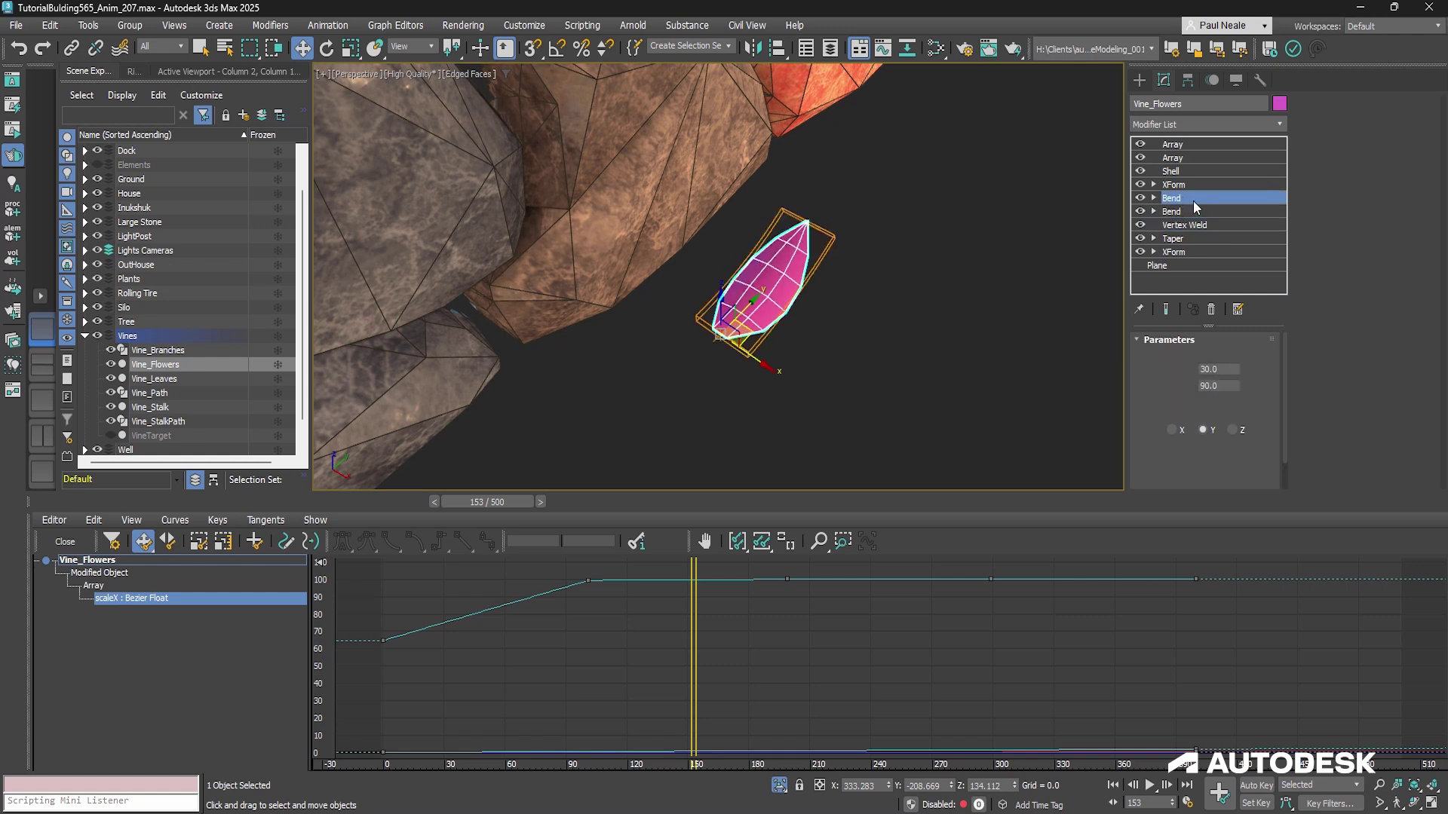
left_click(1185, 180)
left_click(1186, 172)
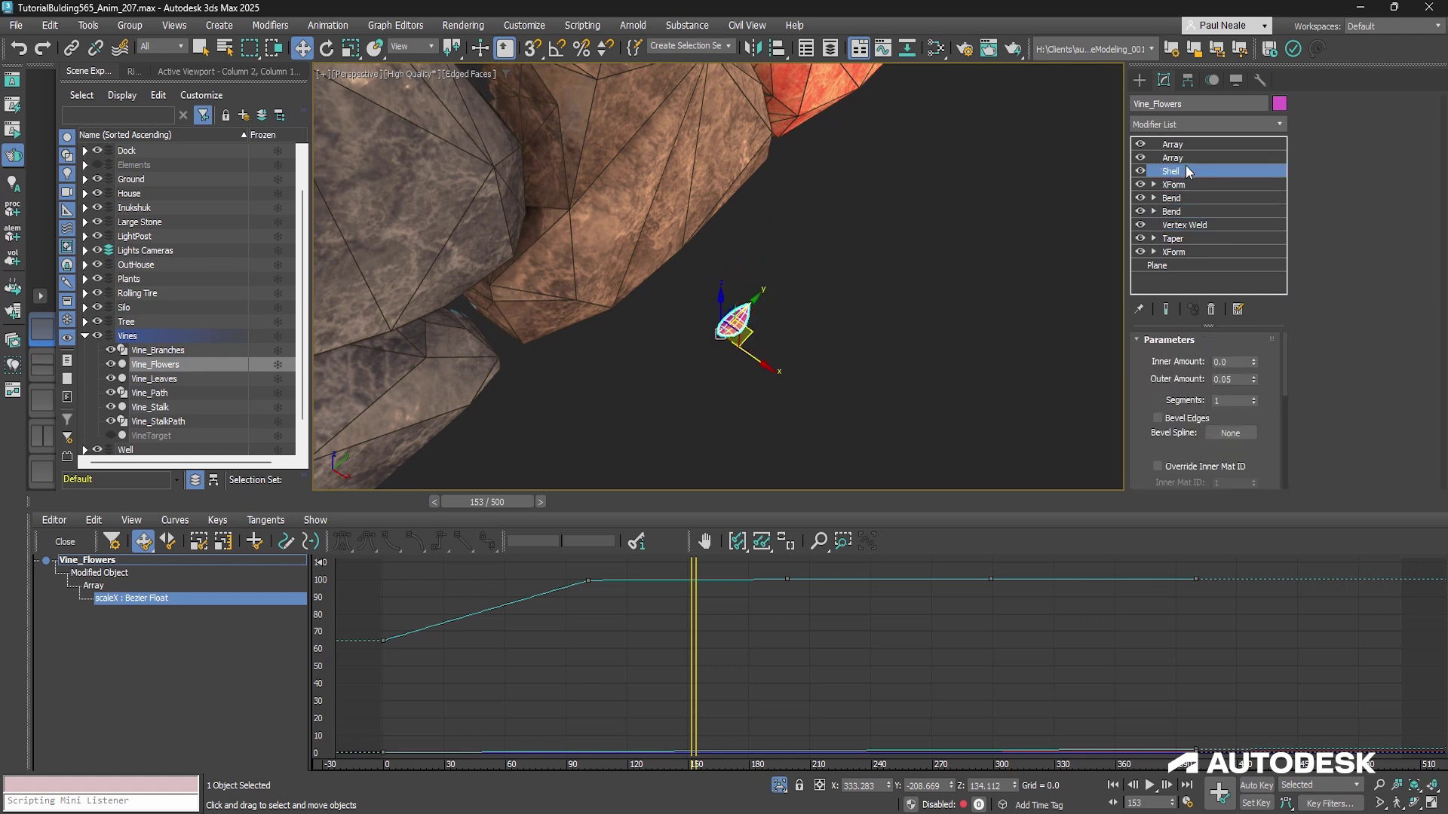
Step: Examine how the lower Array arranges the petals into a flower with a Phyllotaxis distribution
left_click(1185, 157)
middle_click_drag(913, 319, 782, 260, "alt")
scroll(799, 286, "up", 5)
middle_click_drag(836, 354, 820, 396, "alt")
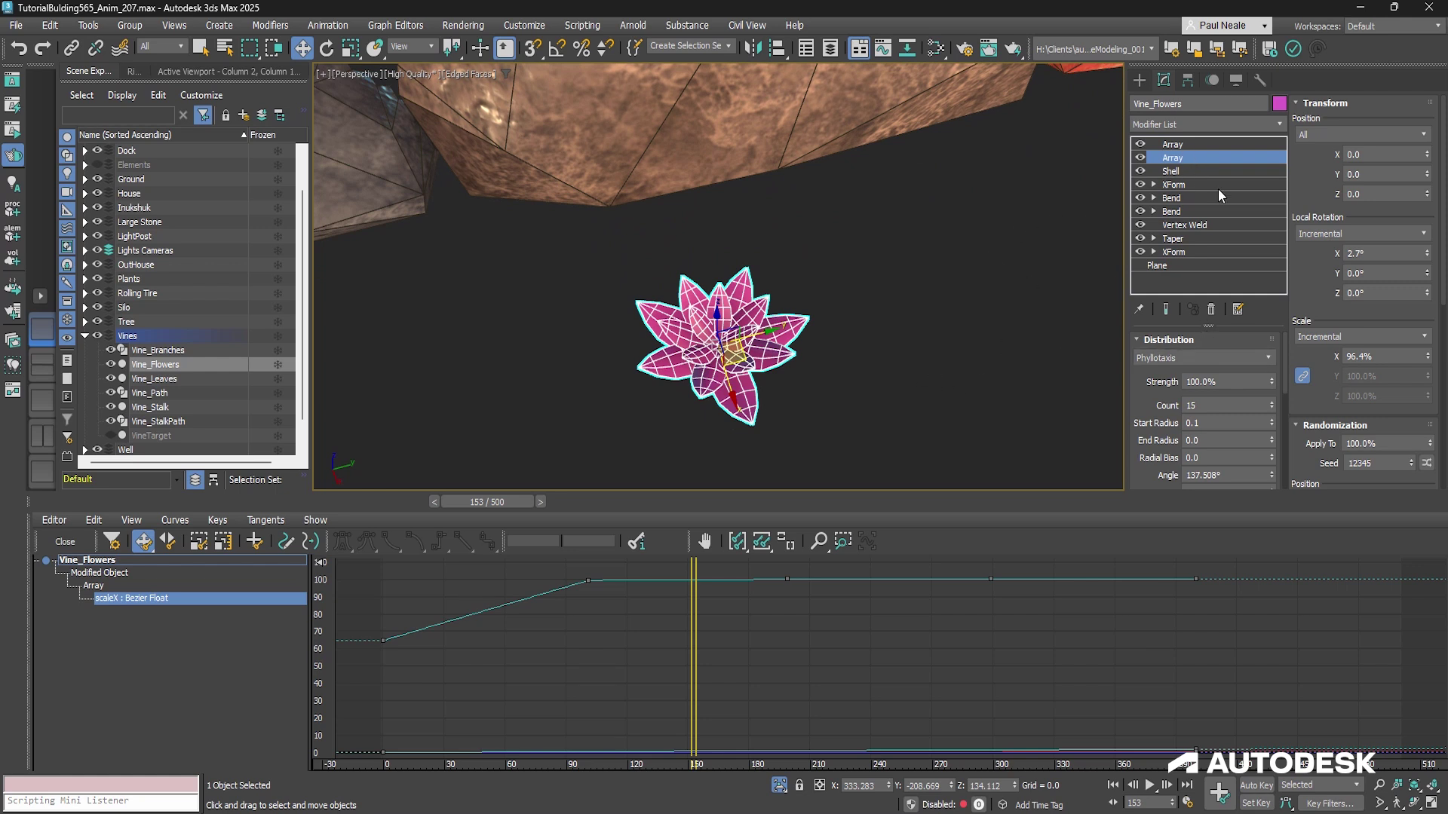
Step: Examine the upper Array's spline distribution and count settings and the flowers it places on Vine_Branches
left_click(1178, 146)
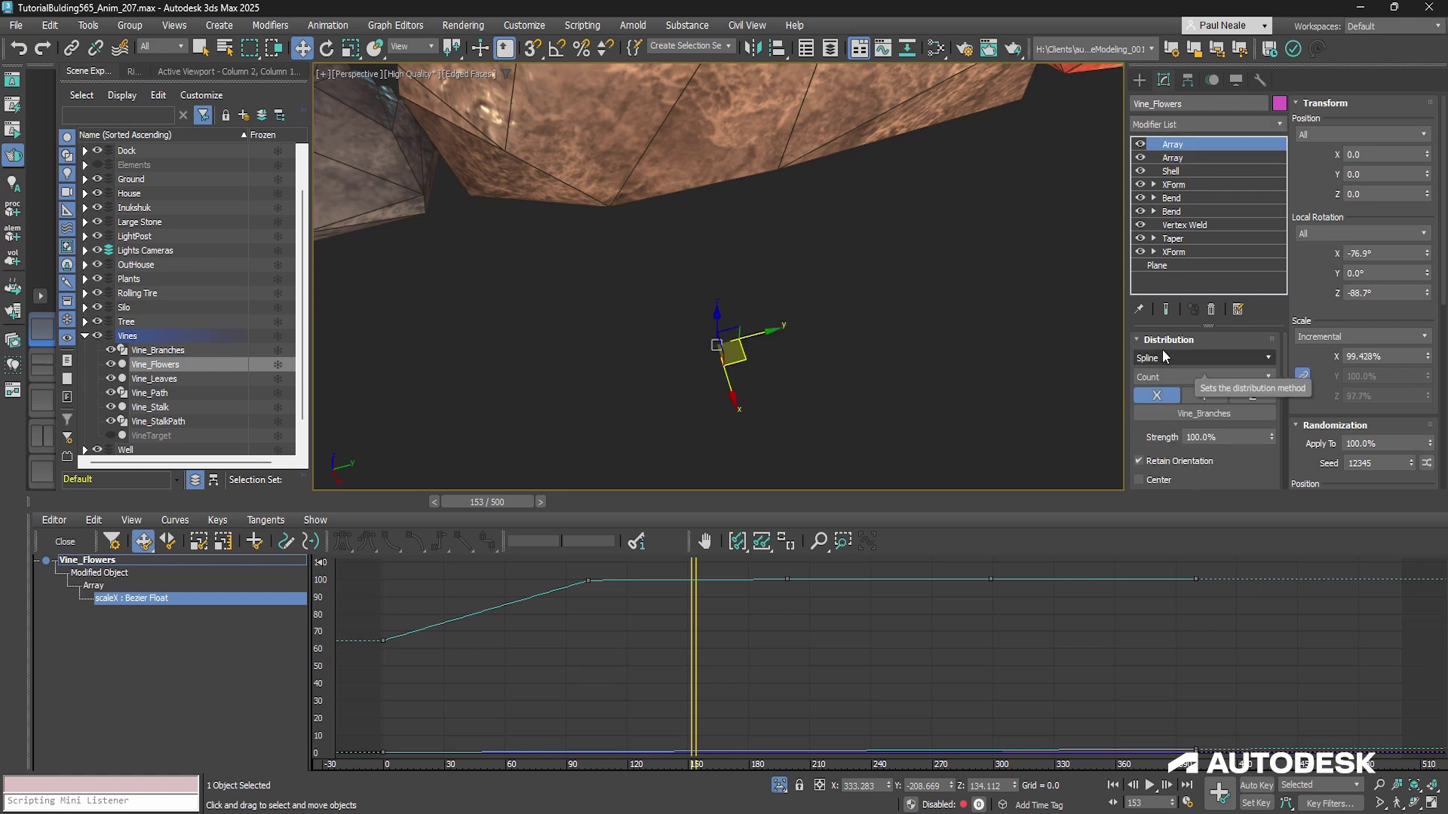
scroll(1221, 392, "down", 5)
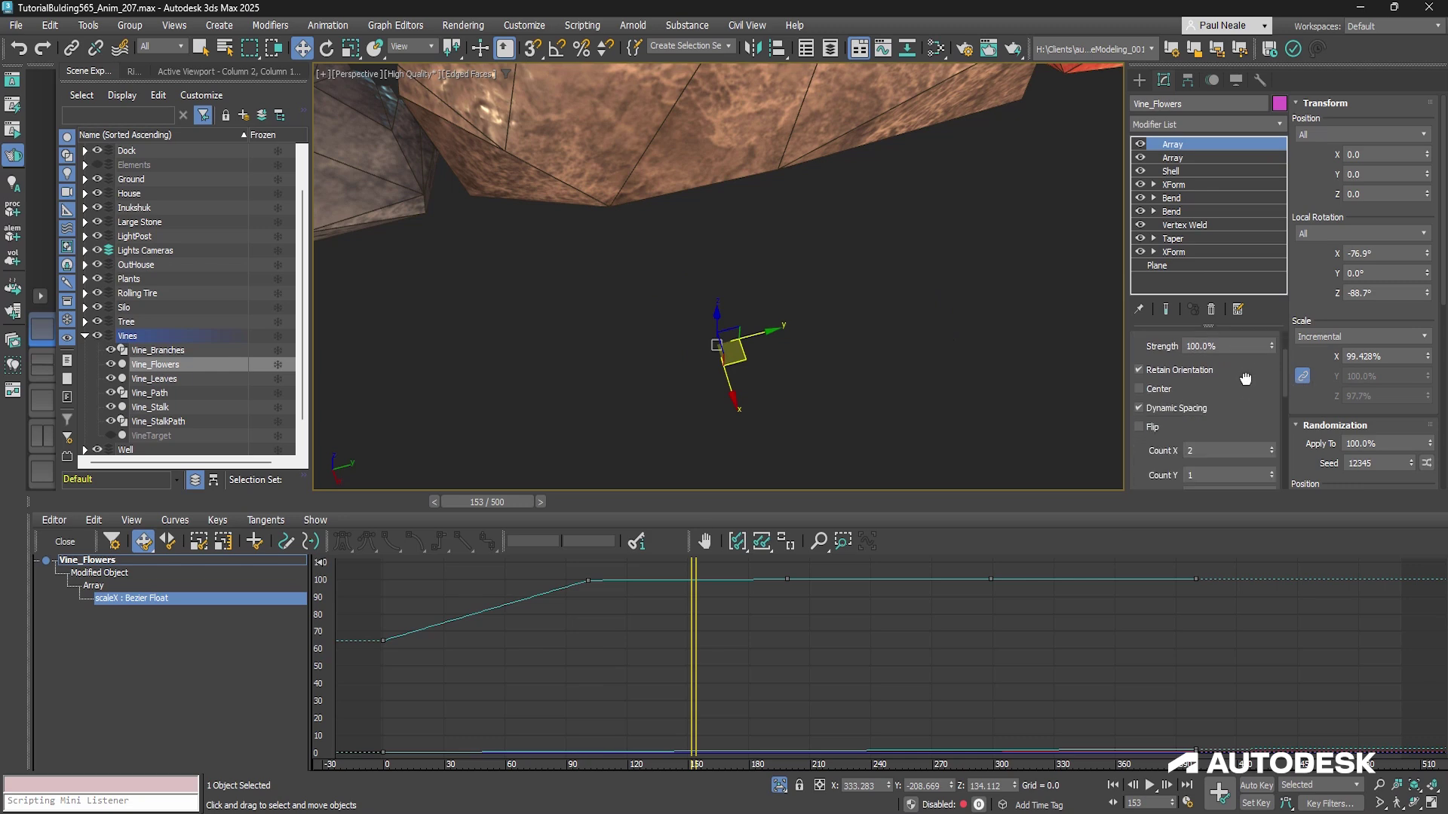
middle_click_drag(746, 124, 939, 353)
scroll(939, 353, "down", 5)
scroll(959, 215, "up", 10)
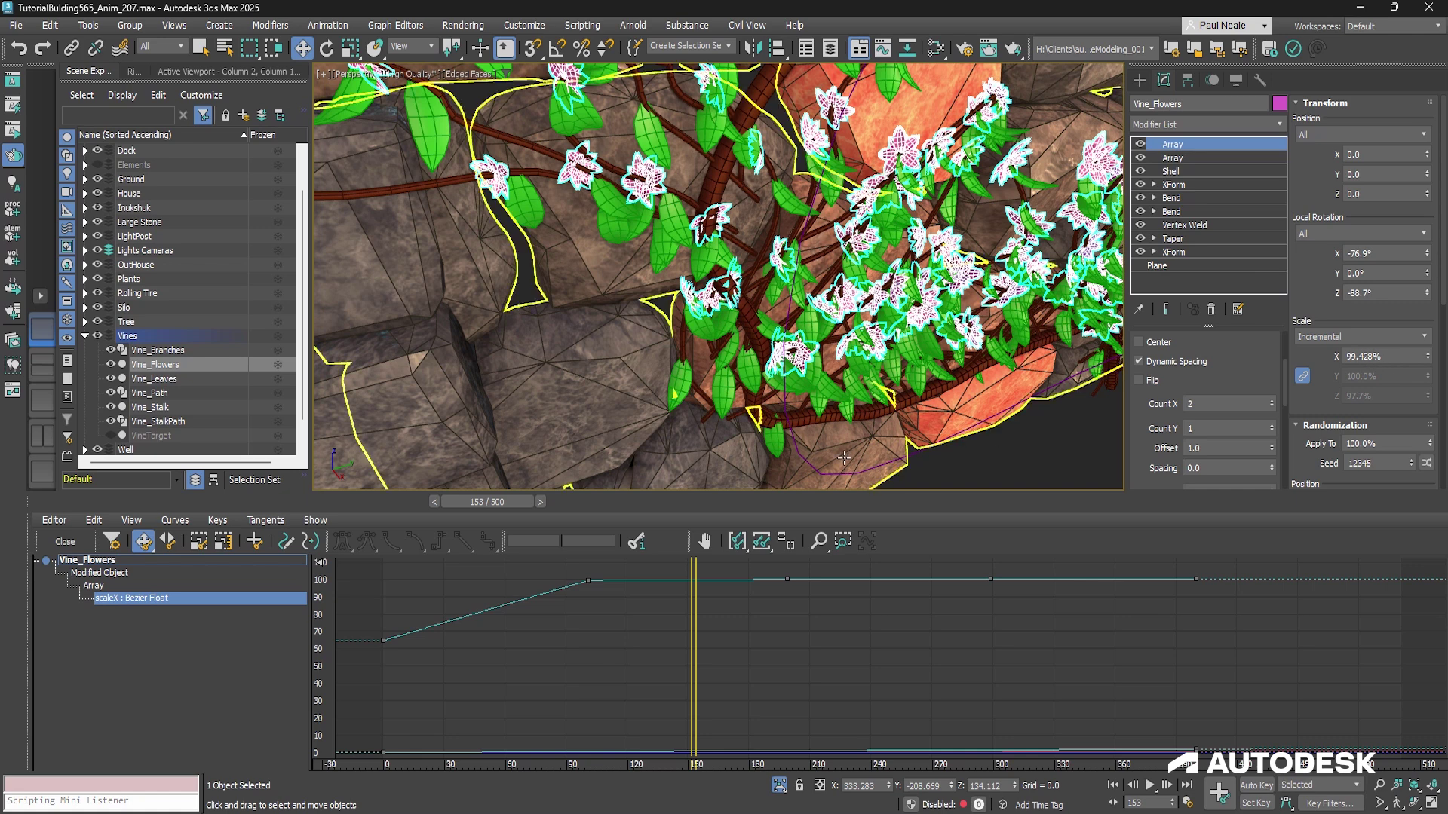
Step: View the flowers across the whole wall and scrub the animation back to frame 95 to check their growth
scroll(810, 396, "down", 5)
middle_click_drag(810, 396, 774, 366, "alt")
middle_click_drag(789, 419, 756, 271, "alt")
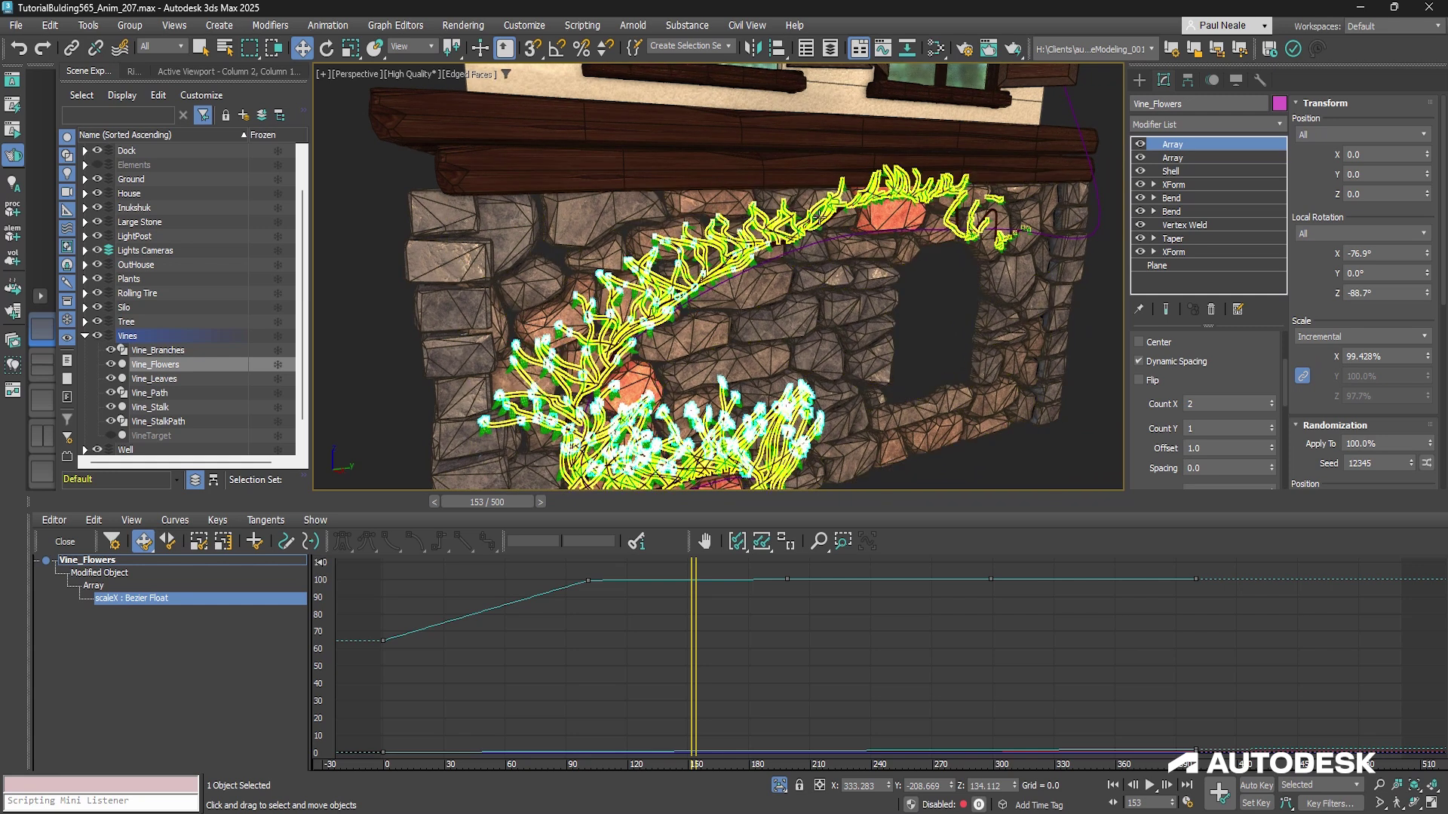
left_click_drag(694, 590, 575, 581)
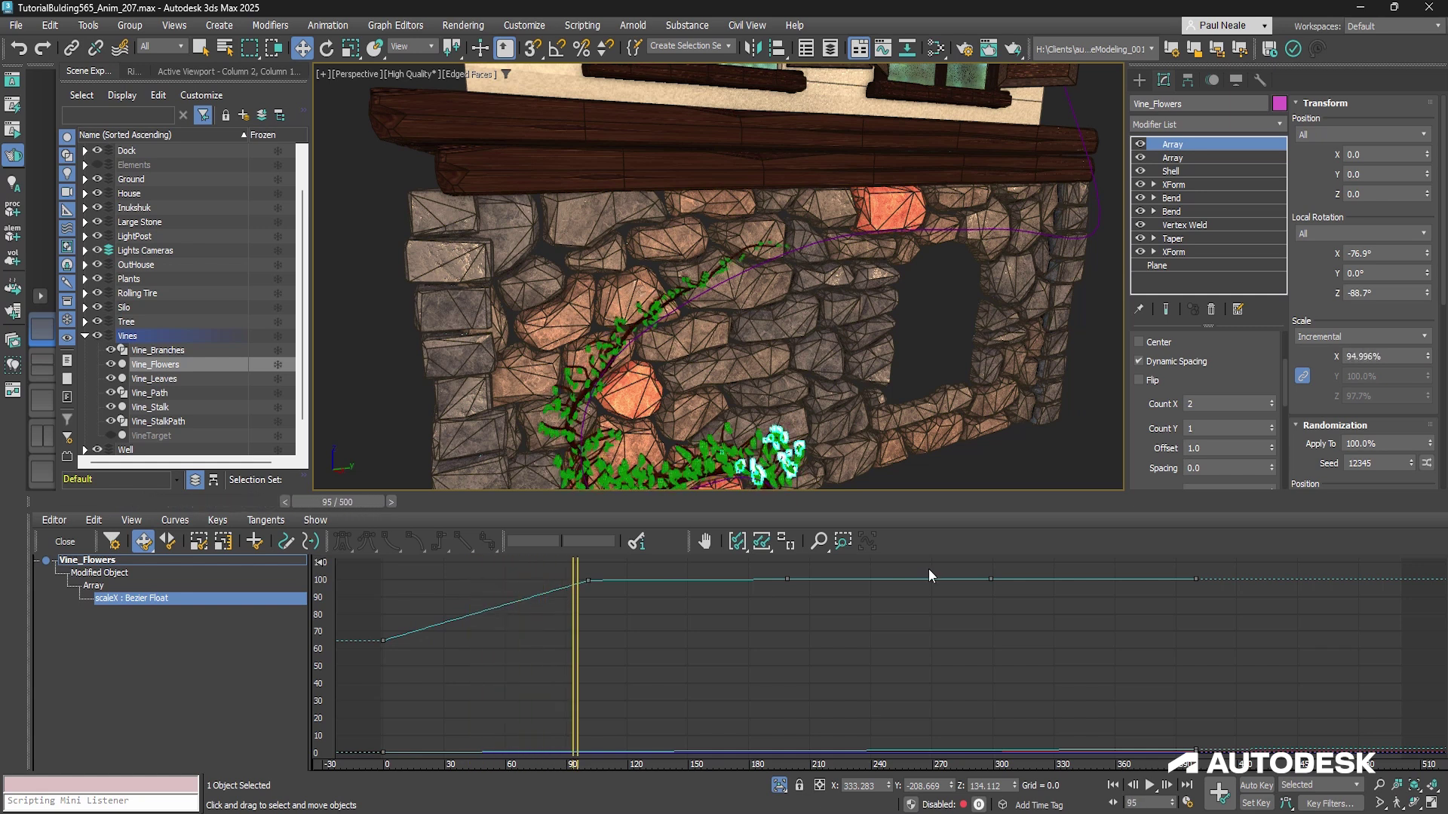
Step: Turn off the edged-faces display in the Perspective view and select the Vine_Path spline on the wall
mouse_move(1052, 463)
middle_mouse_down()
mouse_move(1053, 434)
mouse_move(989, 408)
middle_mouse_up()
key("F4")
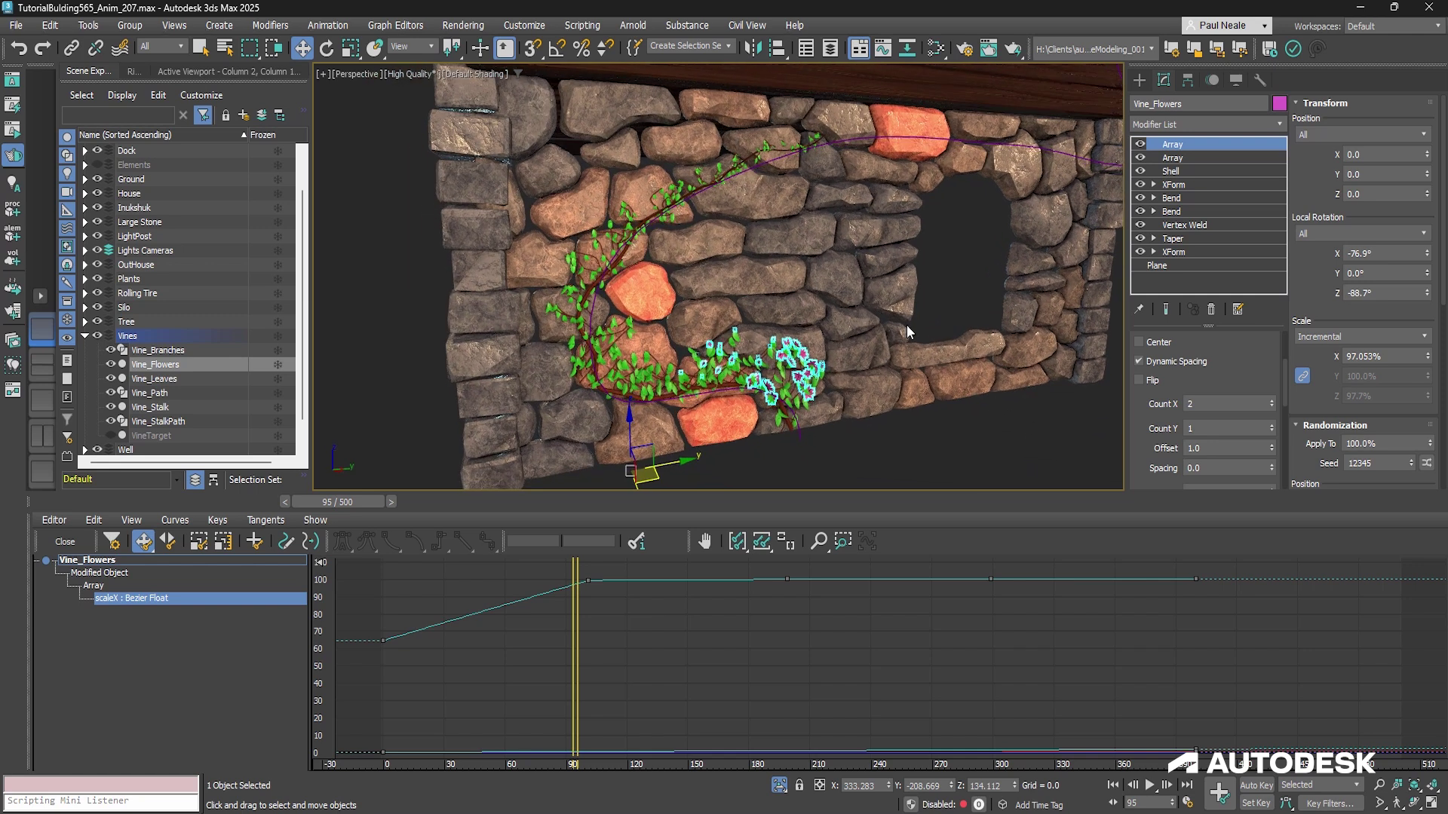
left_click(772, 157)
middle_click_drag(957, 301, 786, 293, "alt")
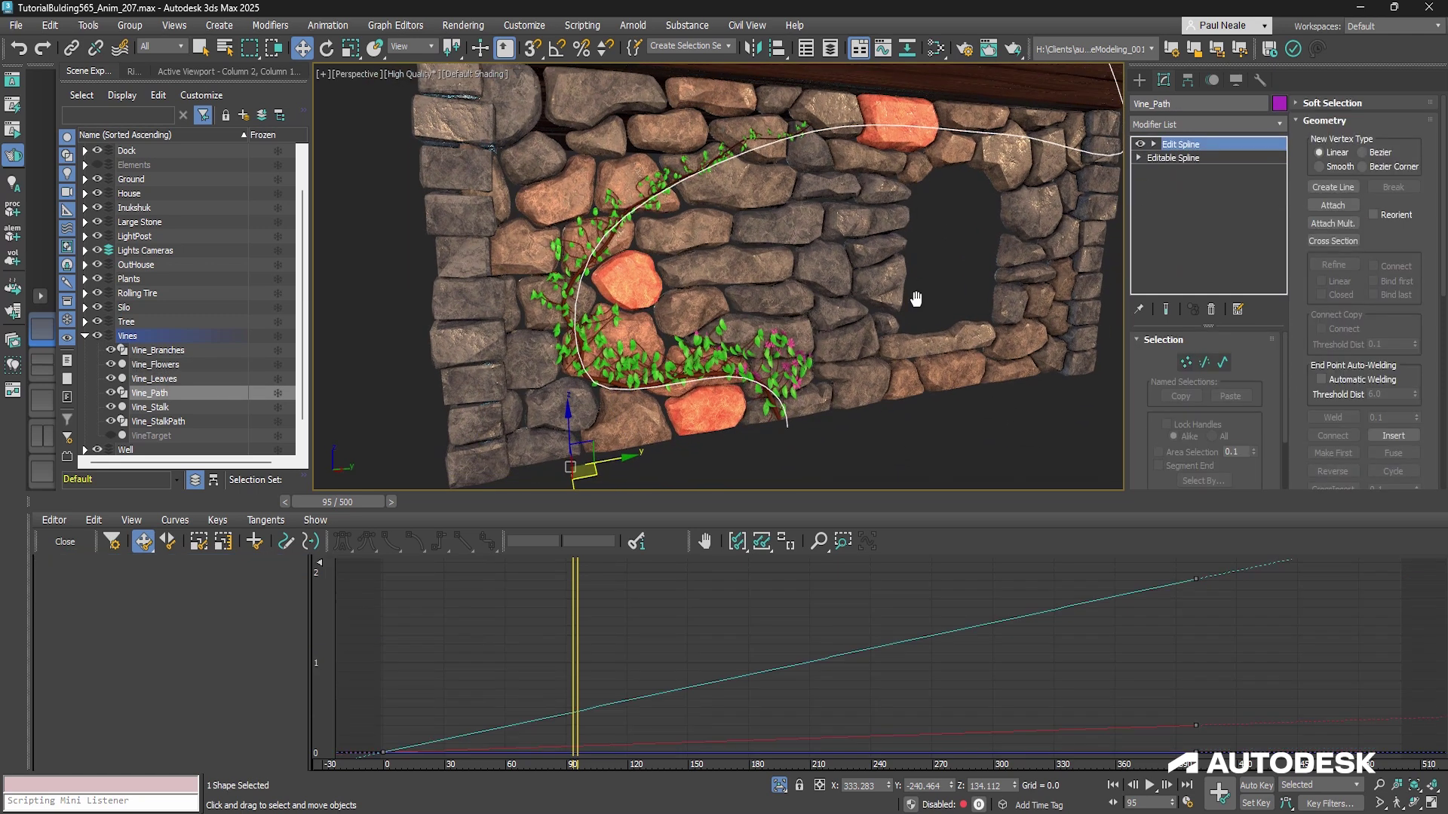
Step: Try moving the Vine_Path vertex beside the orange stone near the top of the stone wall
key("1")
left_click(813, 130)
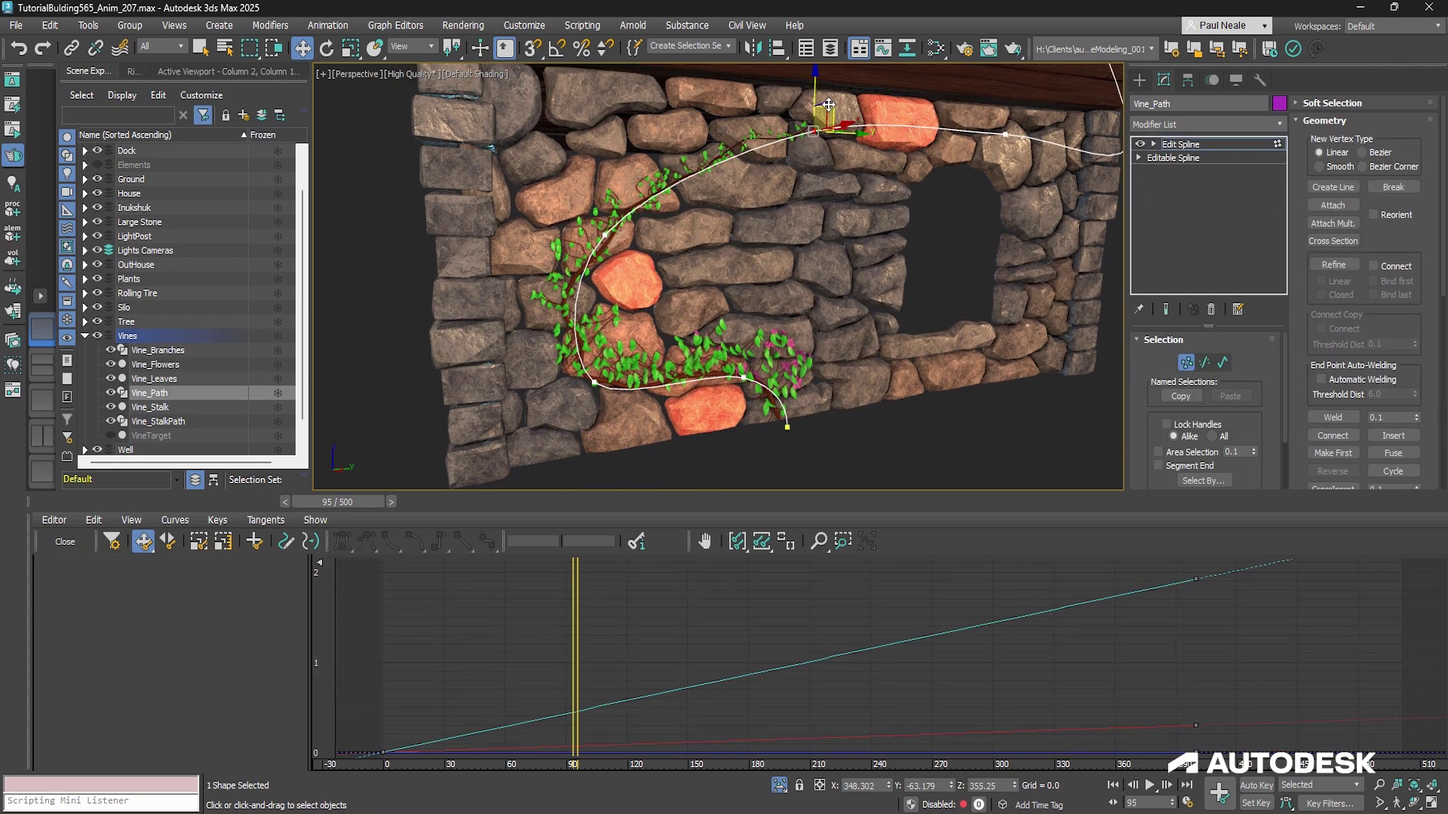
left_click_drag(828, 105, 875, 105)
Step: Examine Vine_Path's vertices over the whole house front, and leave vertex editing
middle_click_drag(858, 276, 760, 346, "alt")
scroll(760, 346, "down", 2)
scroll(760, 346, "down", 1)
middle_click_drag(851, 224, 772, 336)
scroll(772, 336, "down", 2)
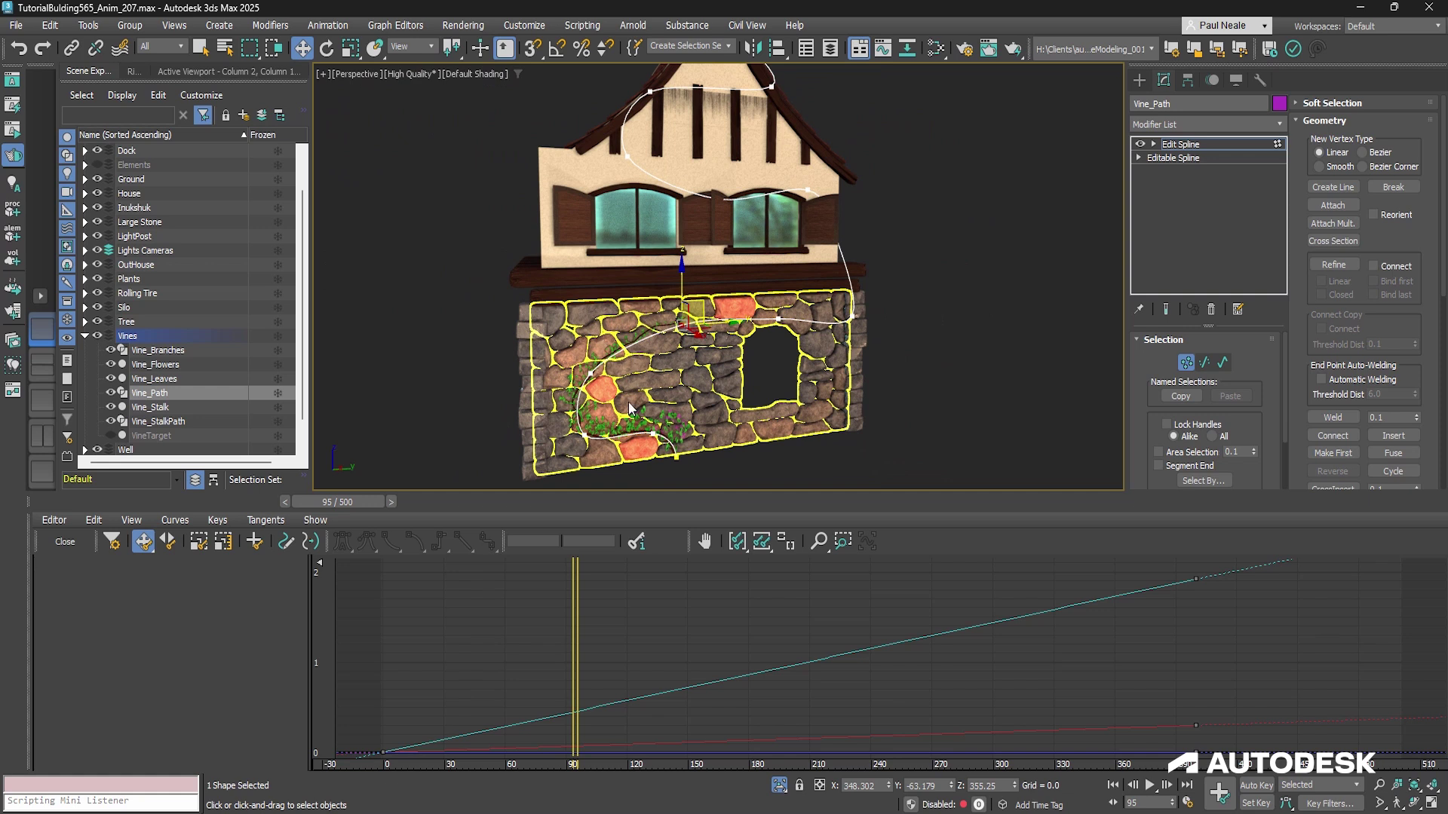
mouse_move(736, 347)
middle_mouse_down("alt")
mouse_move(721, 356)
mouse_move(740, 342)
middle_mouse_up("alt")
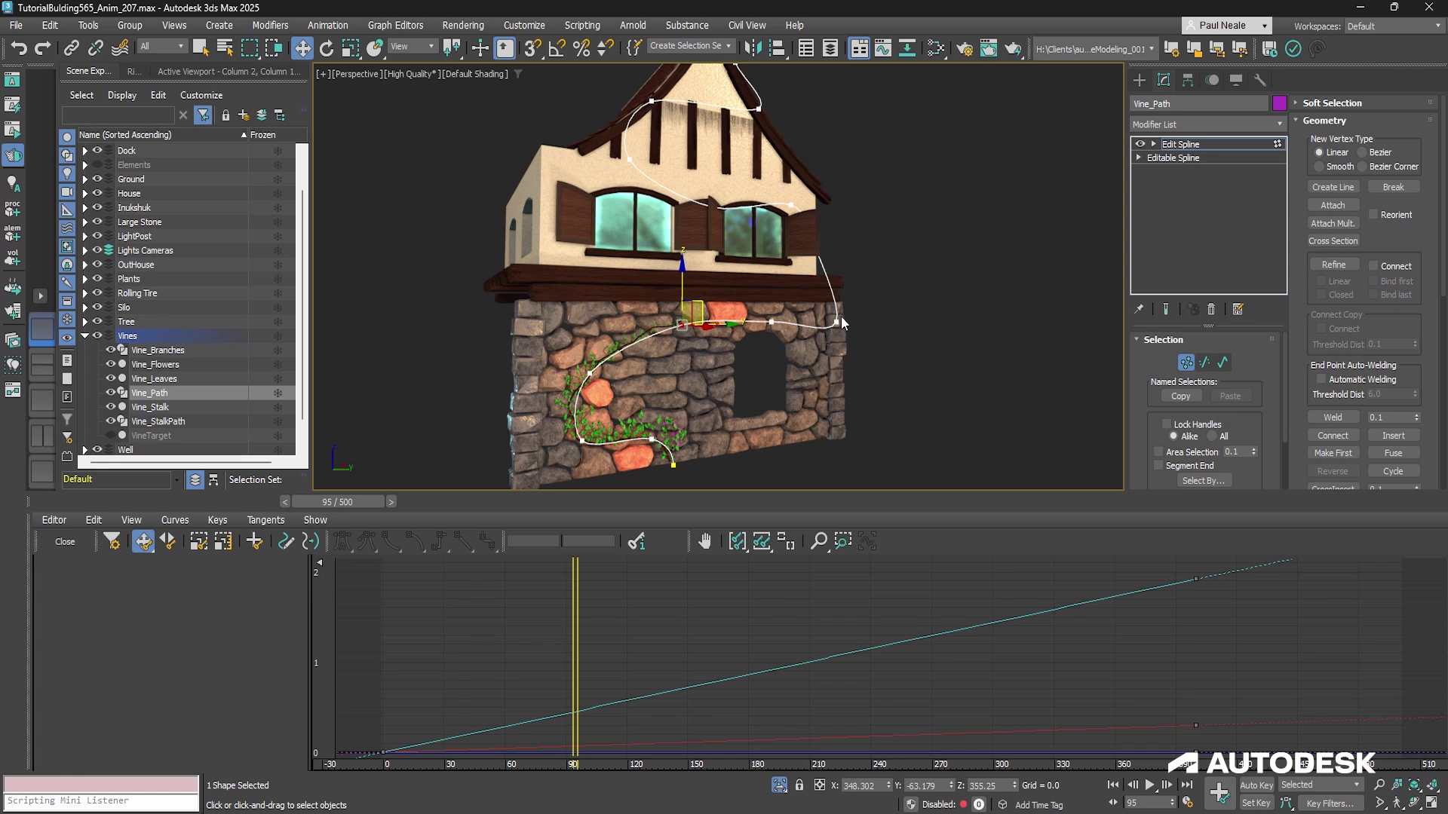
mouse_move(847, 302)
middle_mouse_down("alt")
mouse_move(885, 372)
mouse_move(834, 306)
mouse_move(746, 284)
mouse_move(789, 326)
mouse_move(852, 312)
middle_mouse_up("alt")
left_click(1190, 365)
left_click(1192, 366)
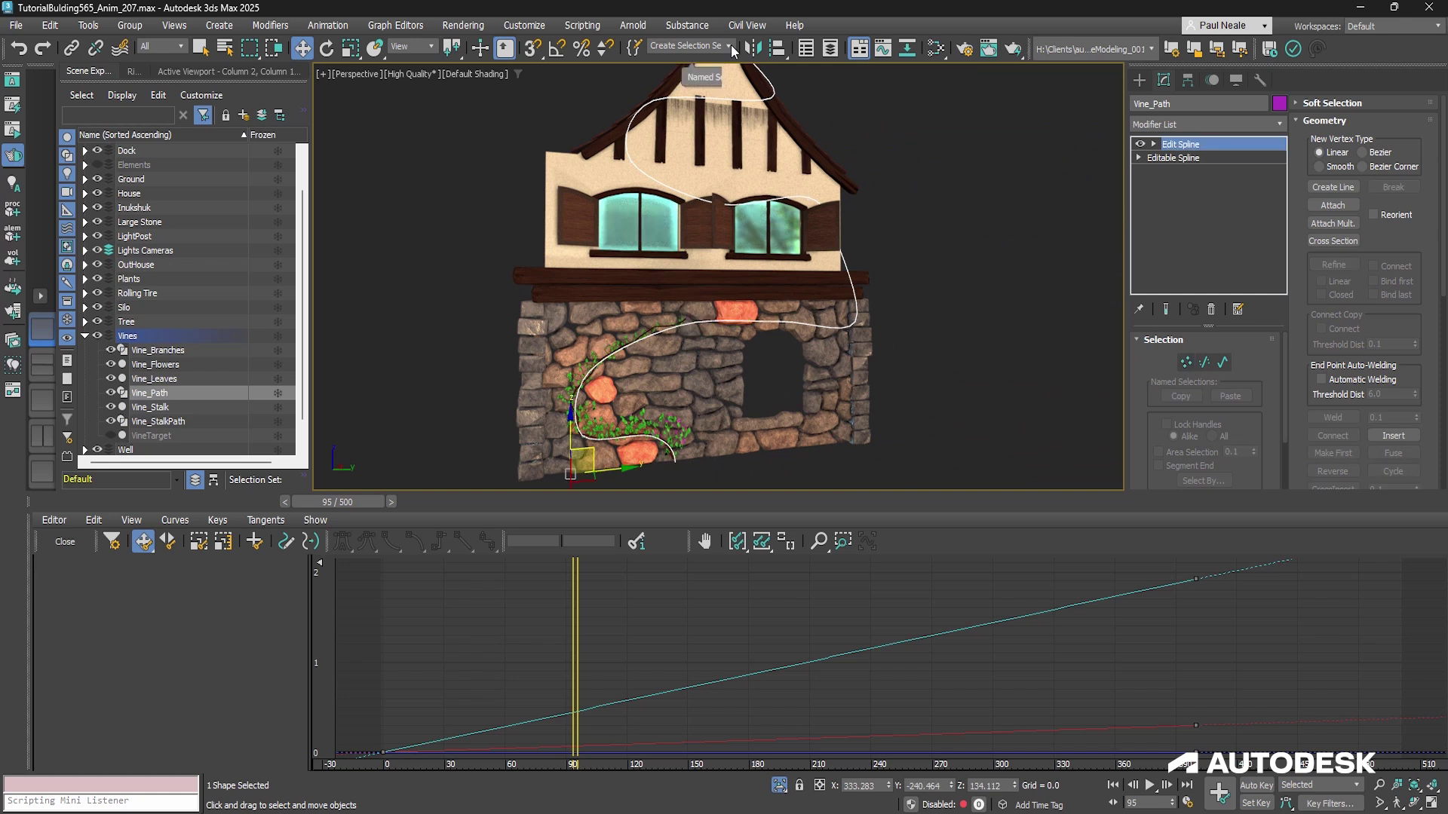
Step: Select the objects of the Lantern named selection set and isolate the light post in the Perspective view
left_click(730, 47)
left_click(685, 72)
left_click(782, 429)
middle_click_drag(788, 431, 924, 288, "alt")
scroll(861, 391, "down", 3)
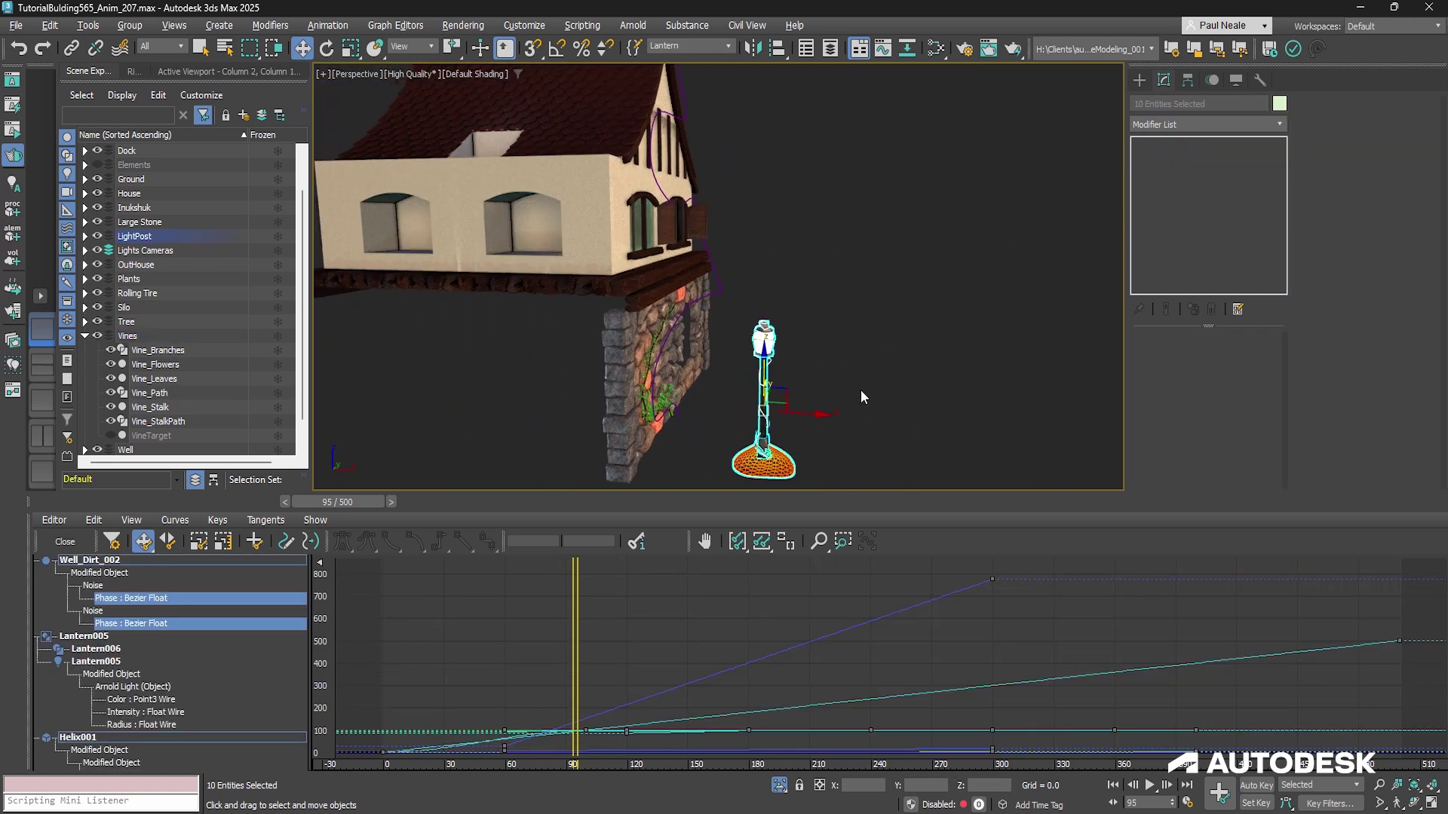
middle_click_drag(866, 387, 886, 389, "alt")
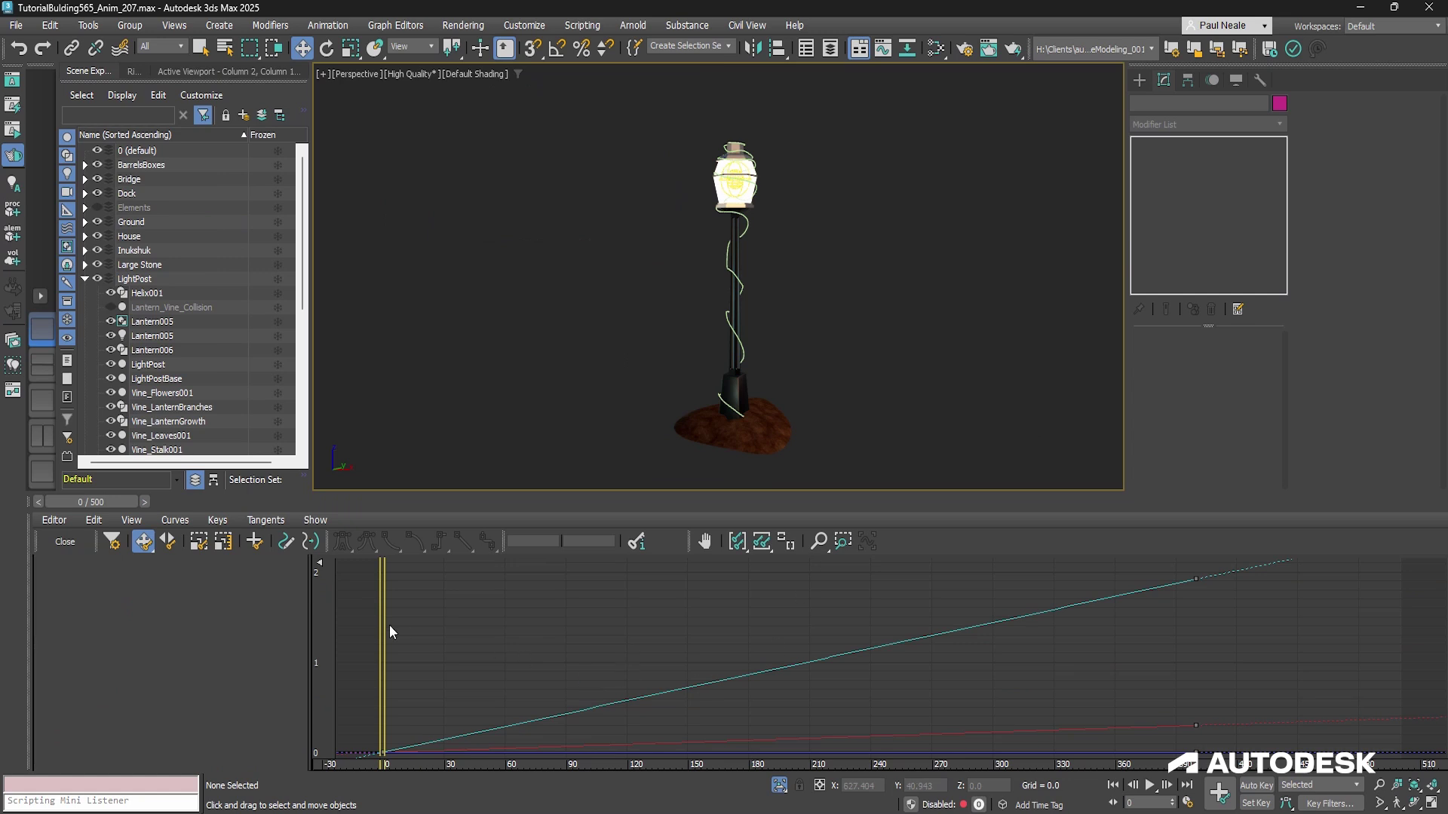
Step: Scrub the animation from frame 0 to 220, and unhide and select Lantern_Vine_Collision around the light post
left_click_drag(381, 627, 839, 608)
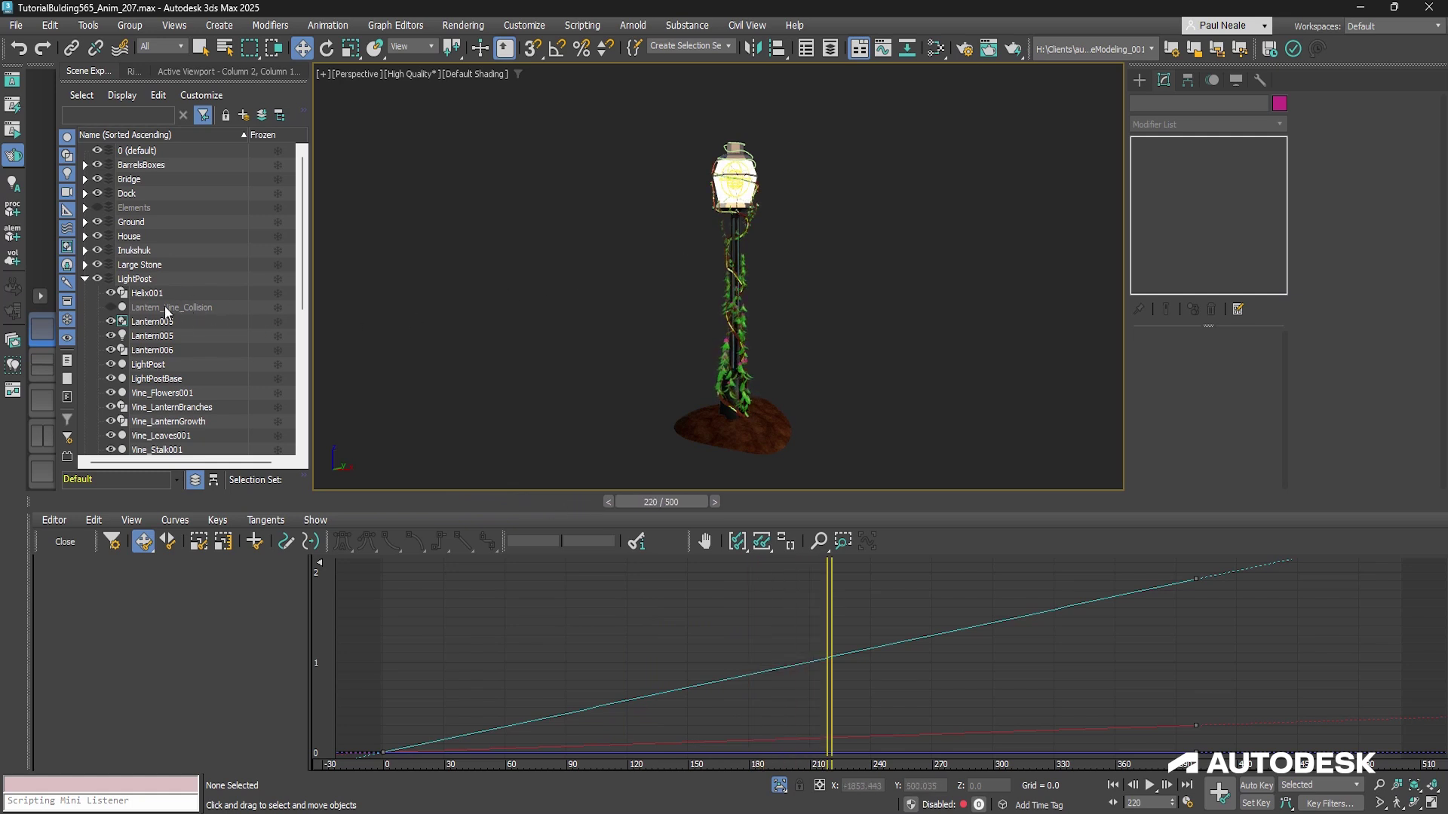
left_click(113, 307)
scroll(763, 214, "up", 5)
scroll(763, 213, "up", 1)
left_click(740, 214)
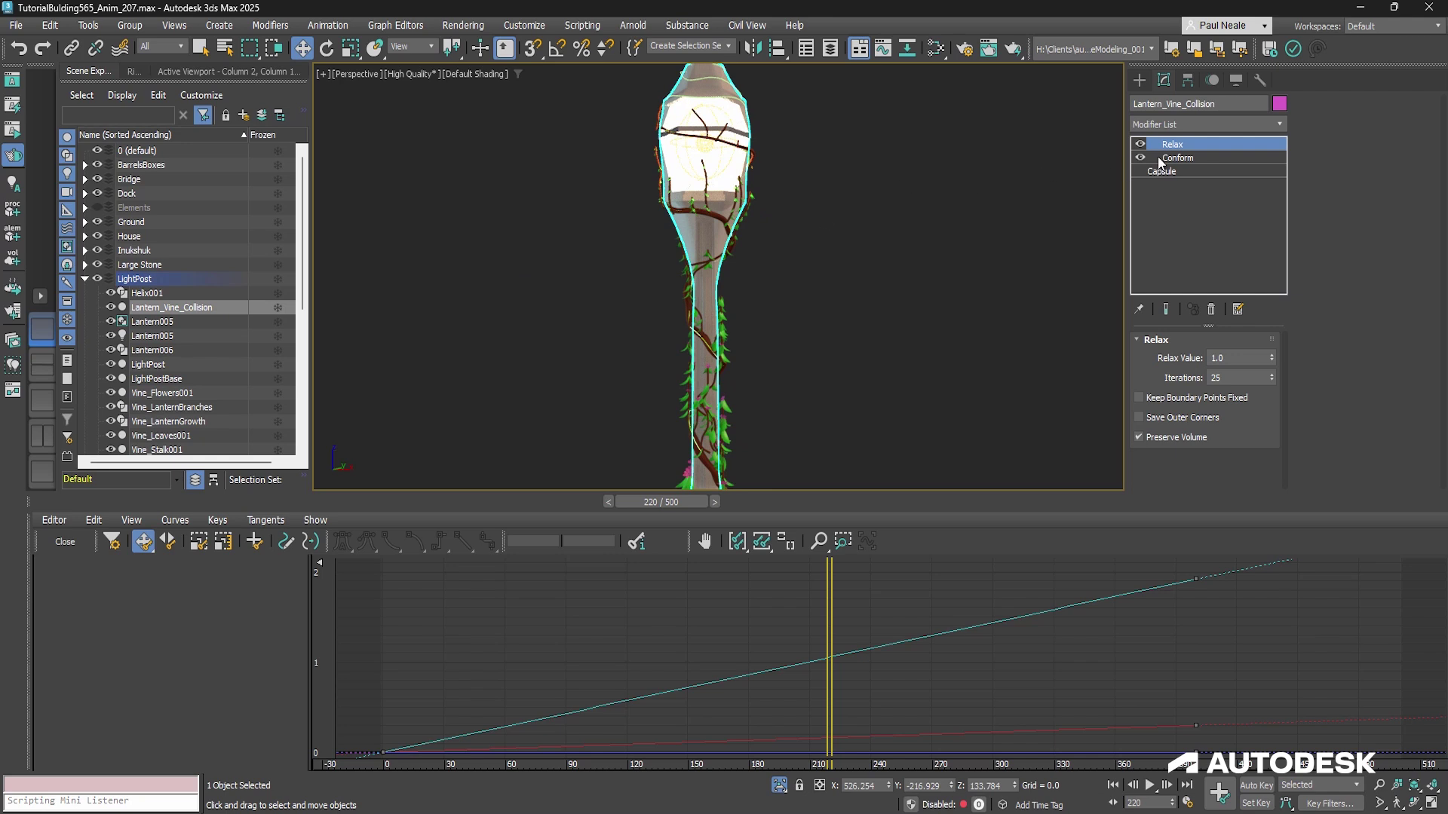
Step: Examine Lantern_Vine_Collision's Capsule base, Conform targets and Relax modifier with edged faces displayed
left_click(1173, 170)
scroll(831, 303, "down", 3)
key("F4")
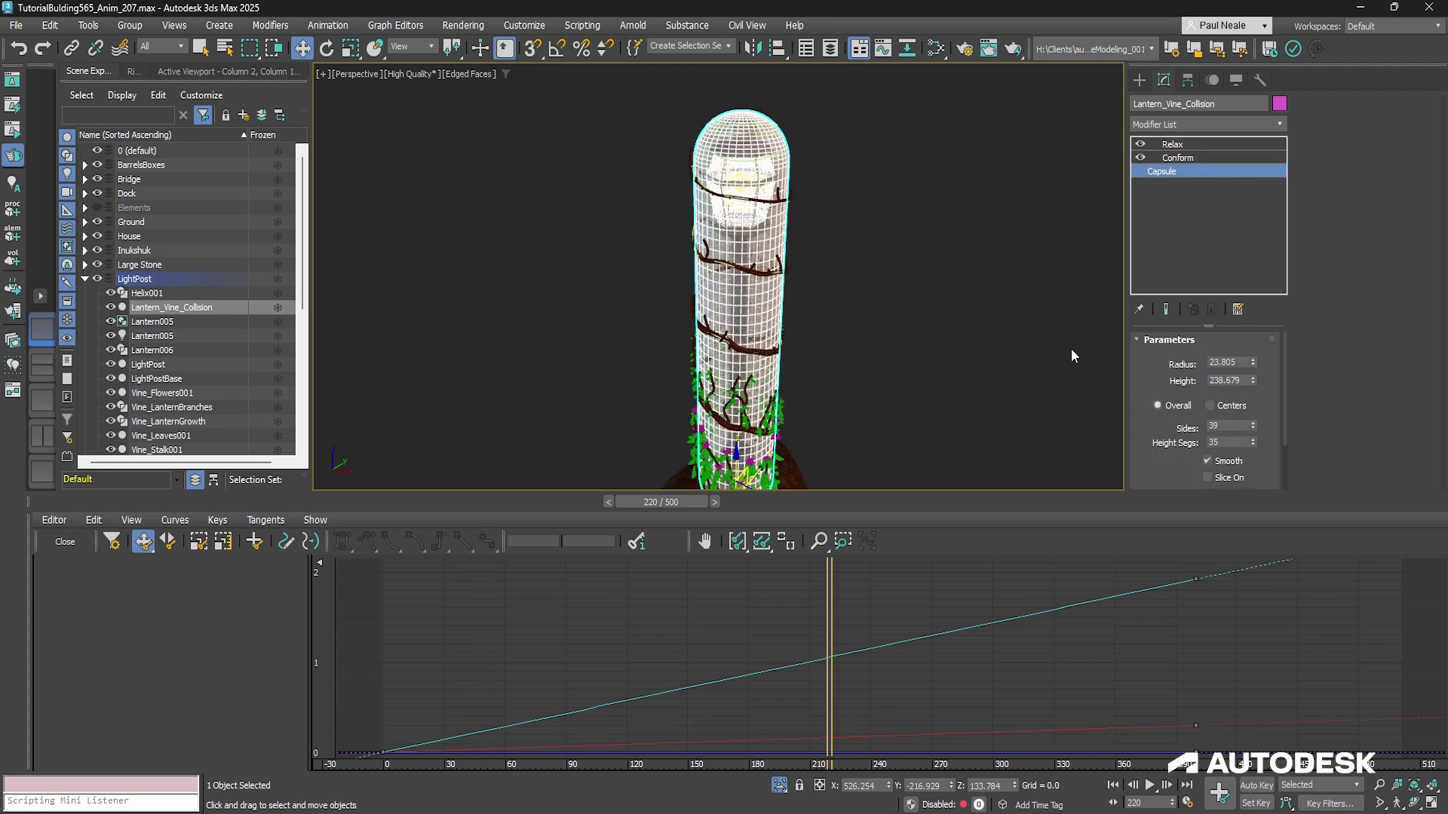
left_click(1188, 157)
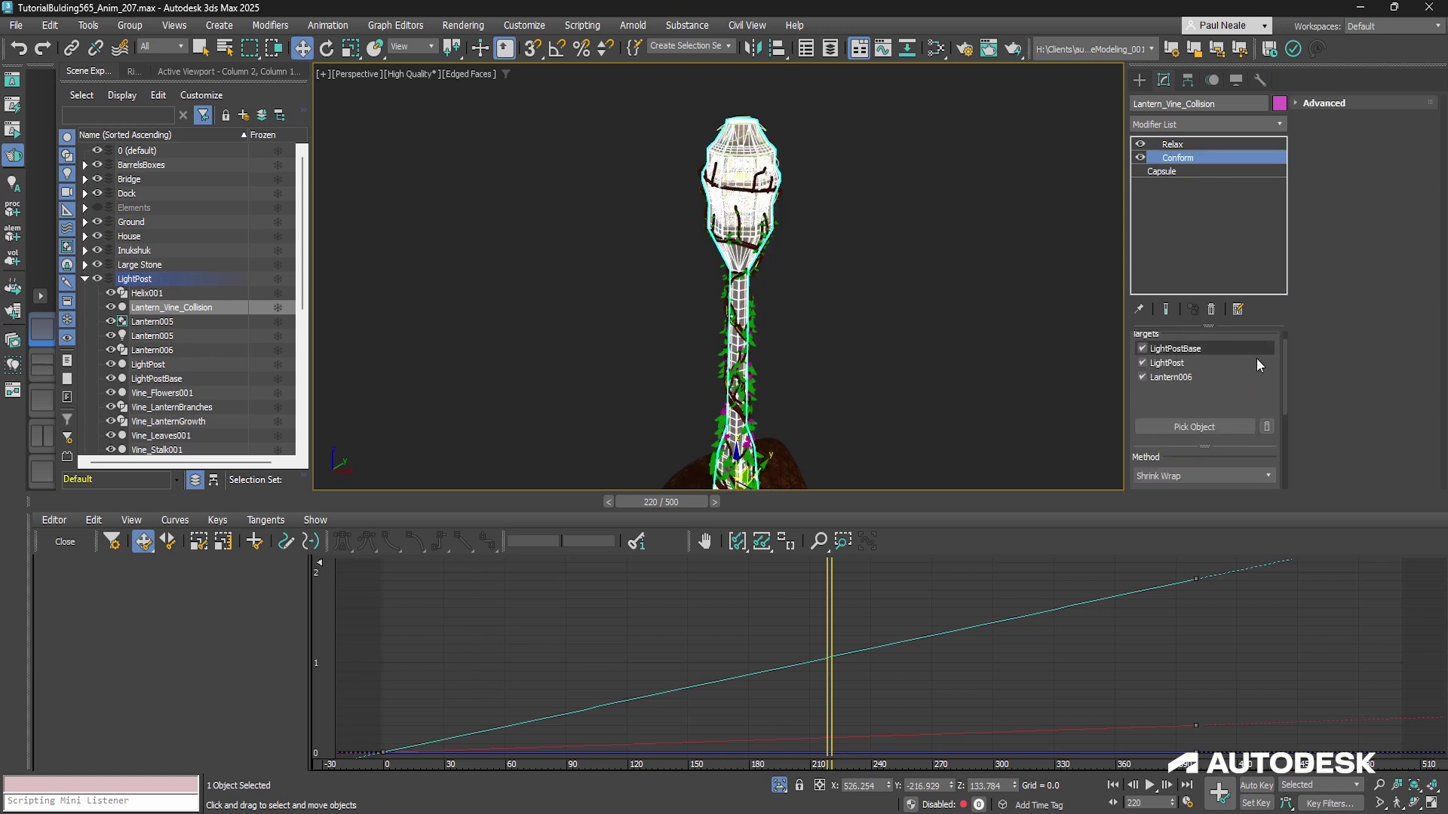
left_click(1178, 145)
middle_click_drag(849, 288, 824, 252, "alt")
mouse_move(824, 252)
middle_mouse_down()
mouse_move(806, 195)
mouse_move(846, 184)
mouse_move(798, 245)
middle_mouse_up()
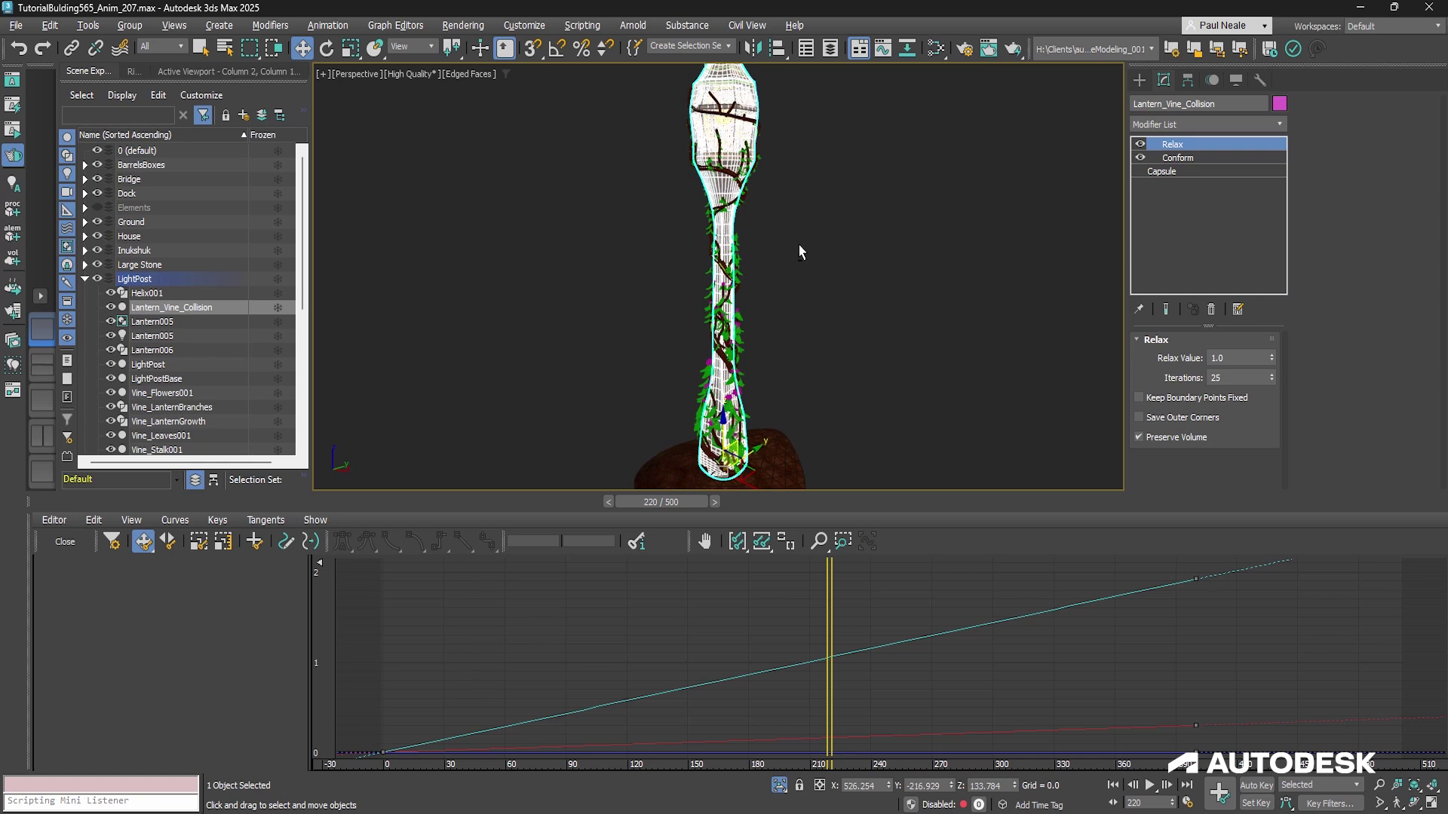
Step: Hide Lantern_Vine_Collision, scrub the animation back to frame 58 and select the Helix001 spline around the post
left_click(113, 307)
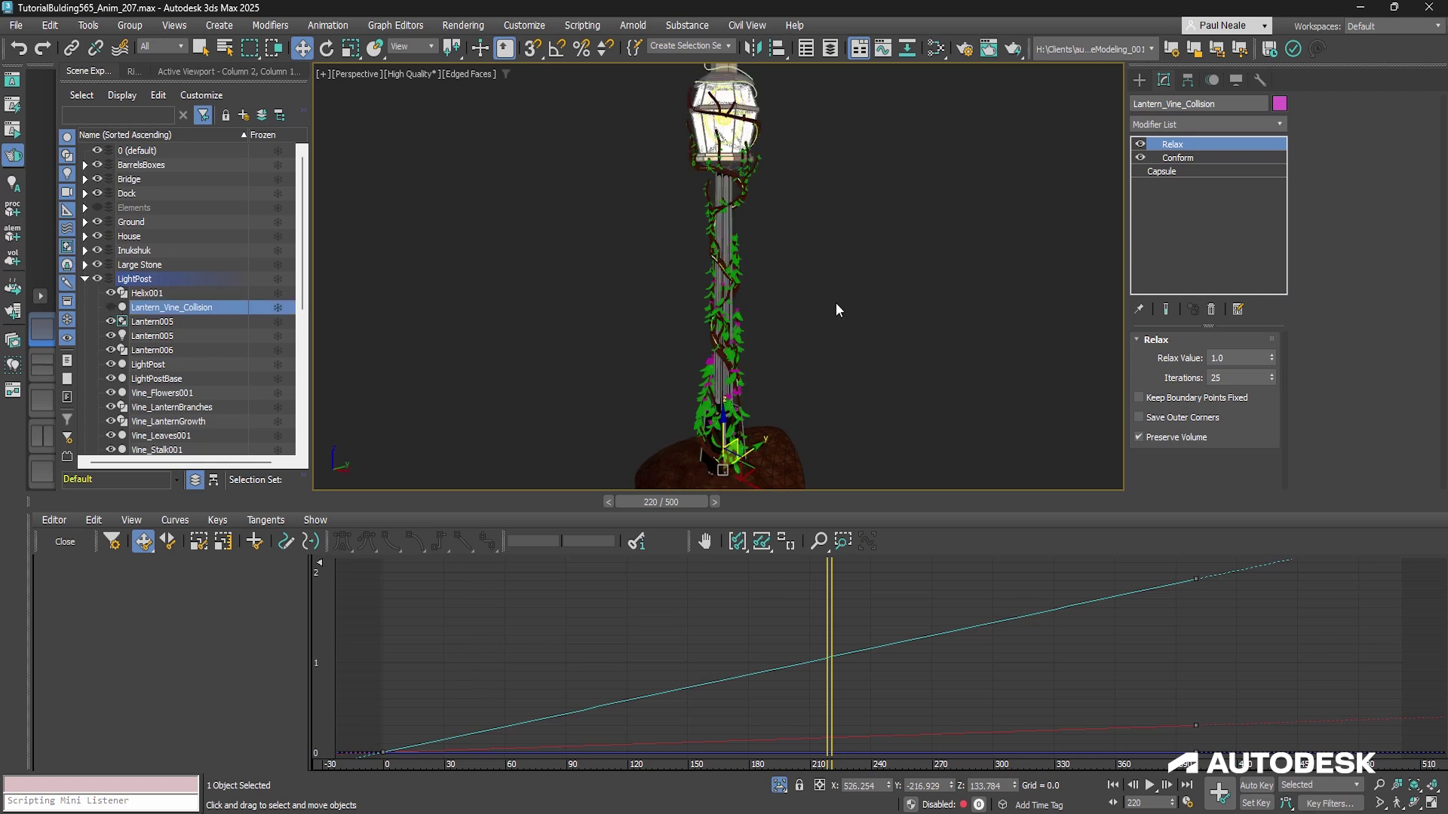
scroll(805, 321, "up", 5)
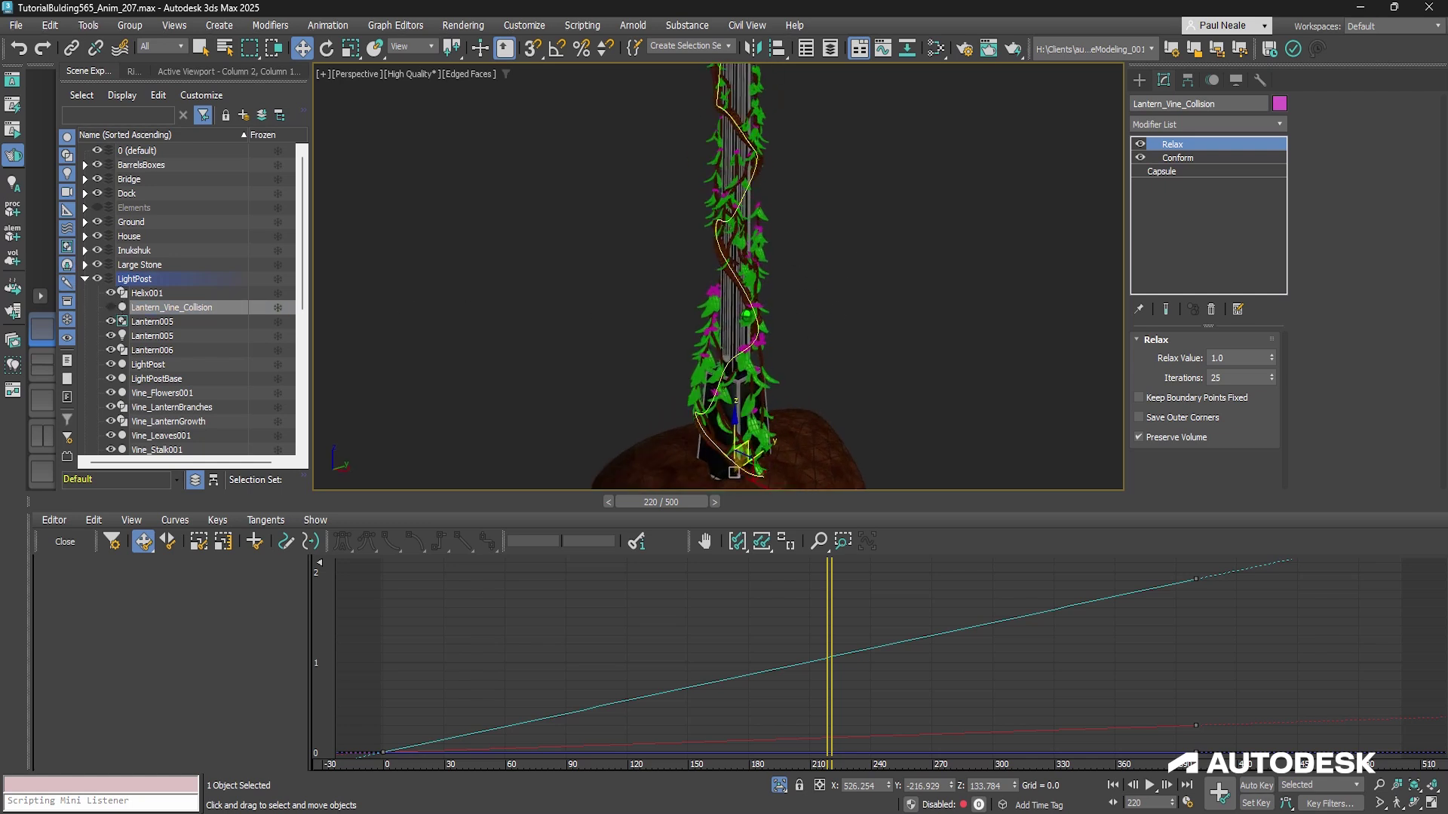
left_click_drag(827, 585, 499, 588)
left_click(760, 216)
key("z")
scroll(857, 335, "down", 5)
middle_click_drag(852, 272, 759, 275, "alt")
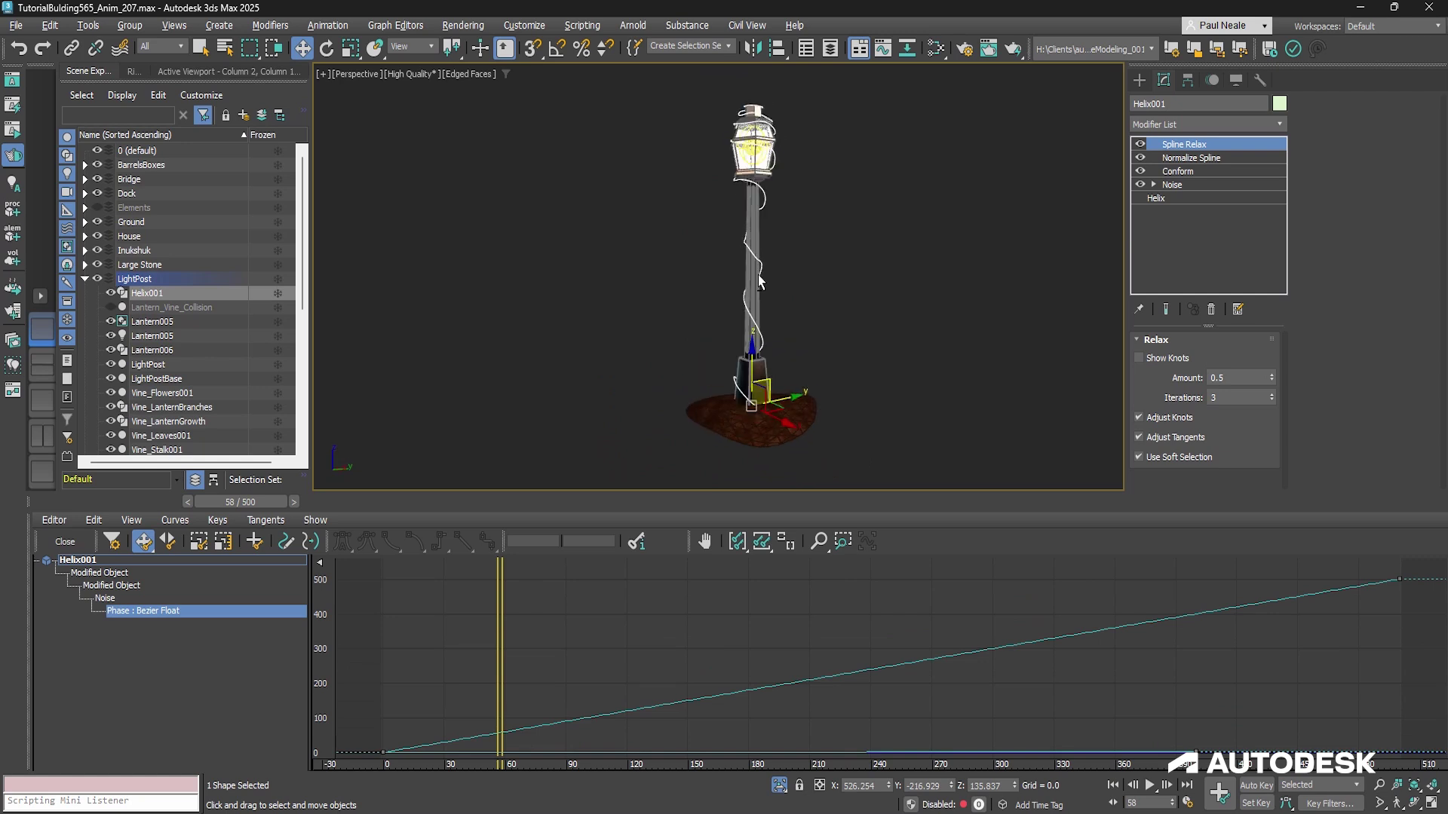
Step: Examine Helix001's modifier stack from the base Helix through Noise, Conform and Normalize Spline to Spline Relax
left_click(1170, 198)
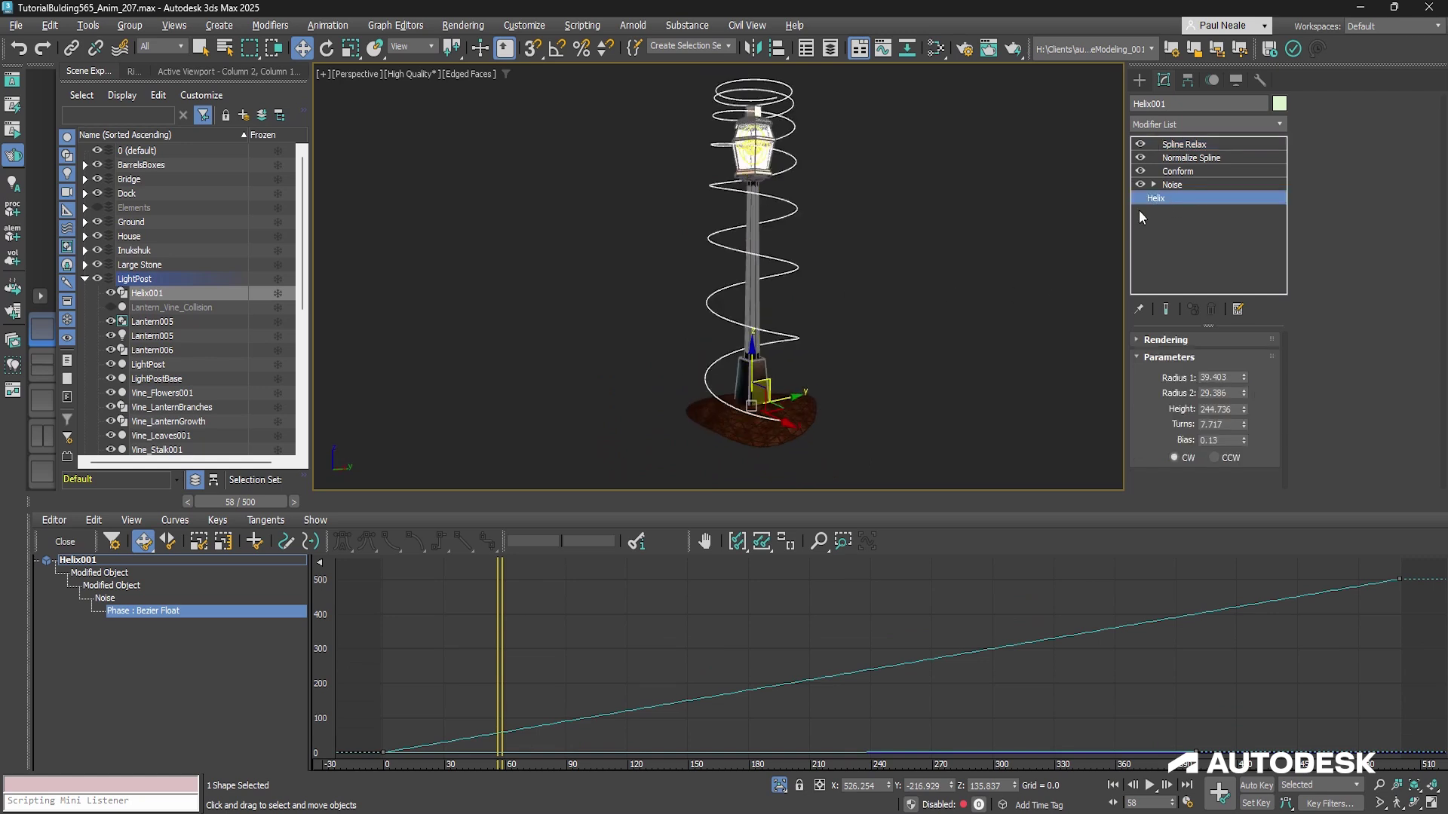
left_click(1199, 187)
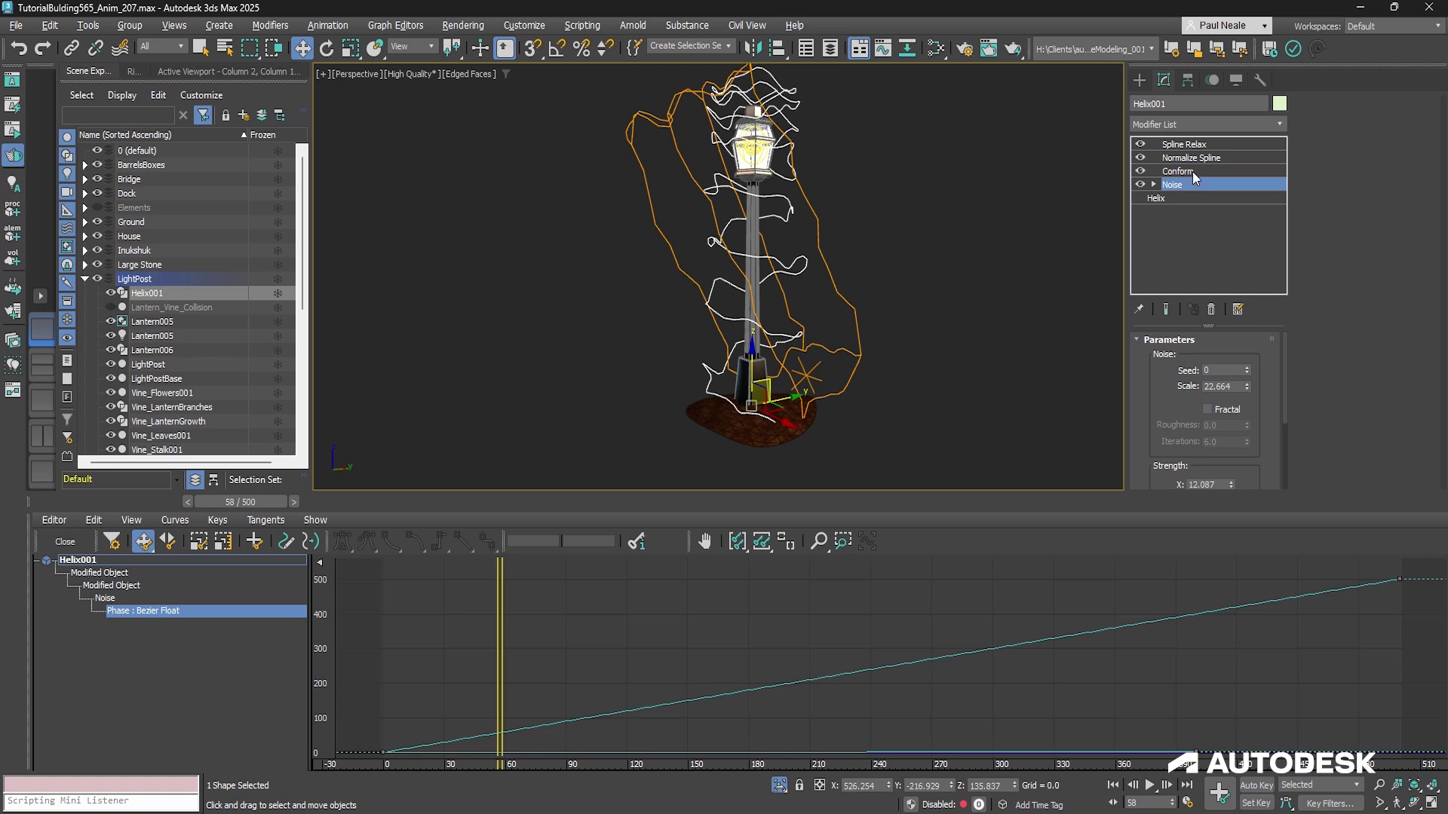
left_click(1192, 170)
left_click(1191, 158)
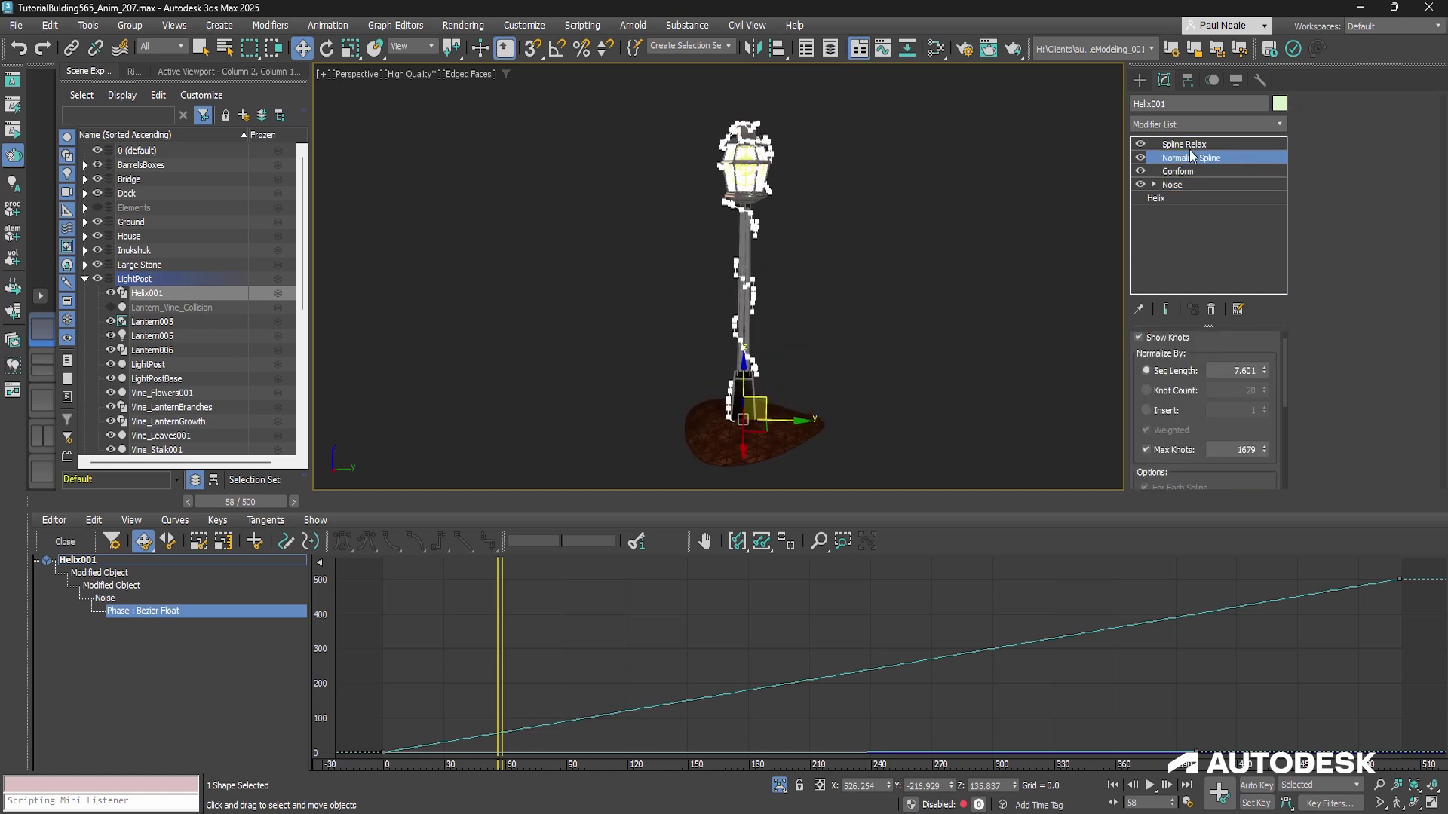
left_click(1192, 145)
middle_click_drag(889, 264, 851, 258, "alt")
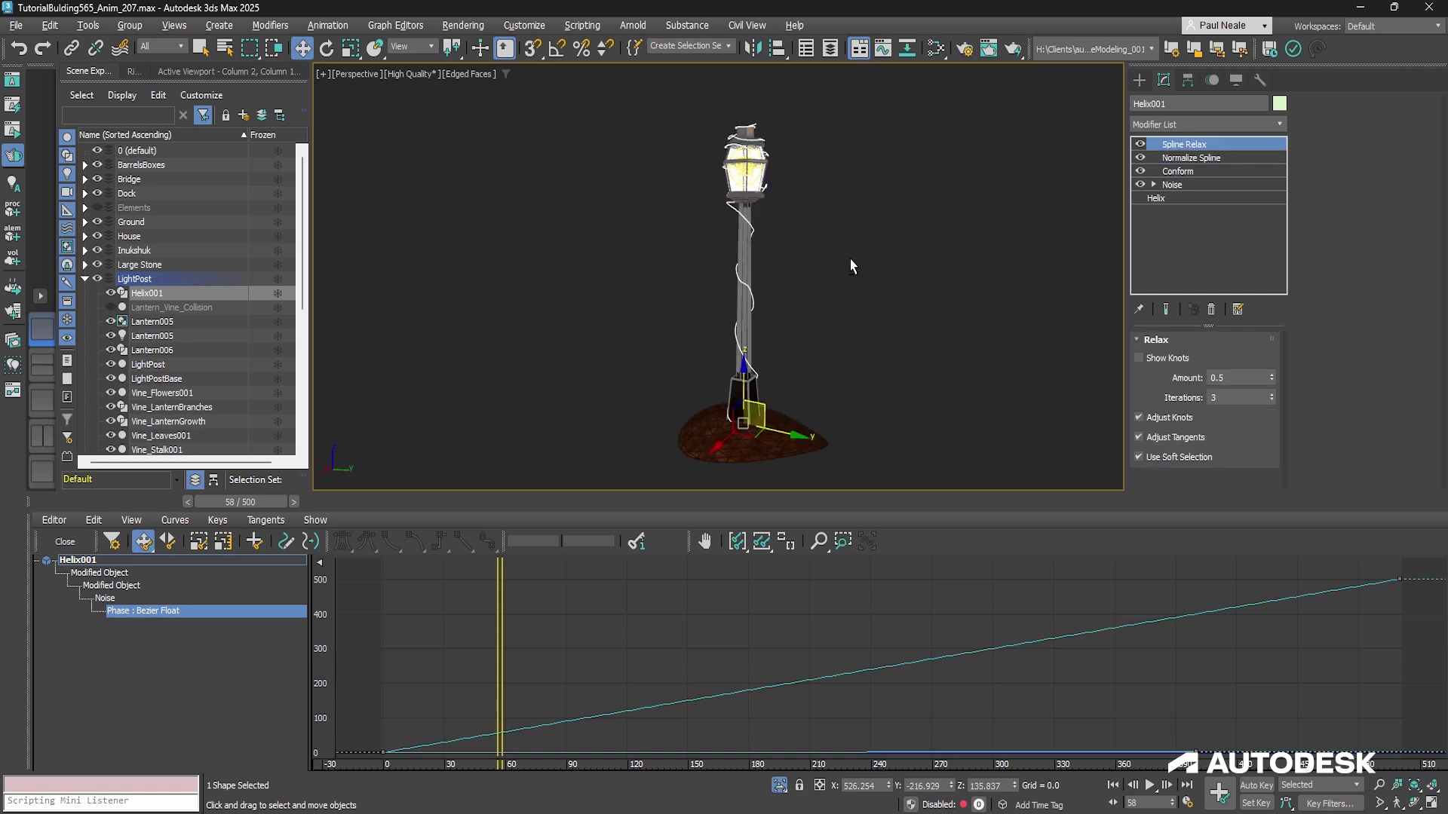
Step: Scrub to frame 440, deselect Helix001 and turn off edged faces to view the vines grown over the lantern
left_click_drag(486, 664, 1278, 542)
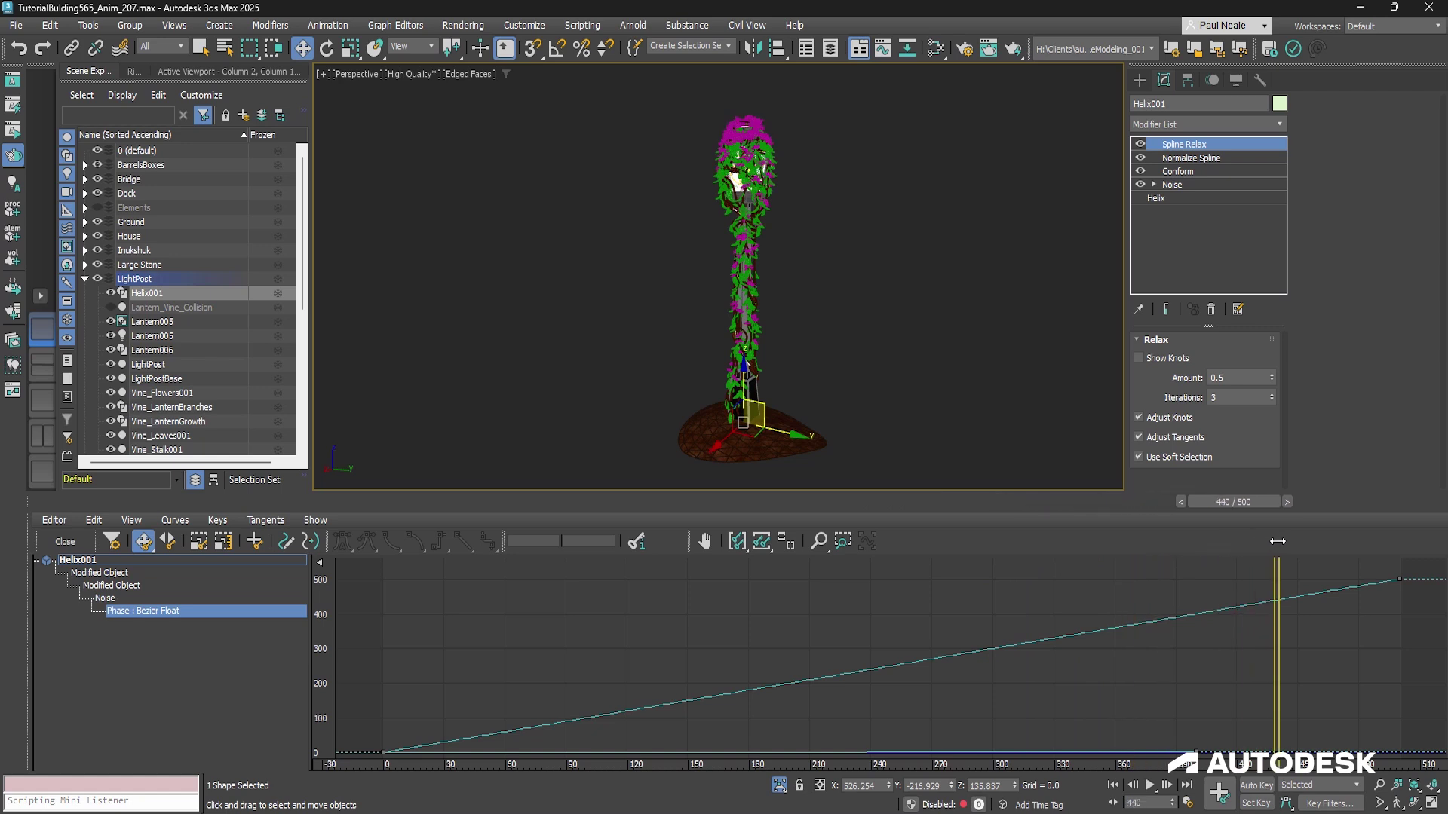
mouse_move(842, 315)
middle_mouse_down("alt")
mouse_move(737, 296)
mouse_move(824, 306)
middle_mouse_up("alt")
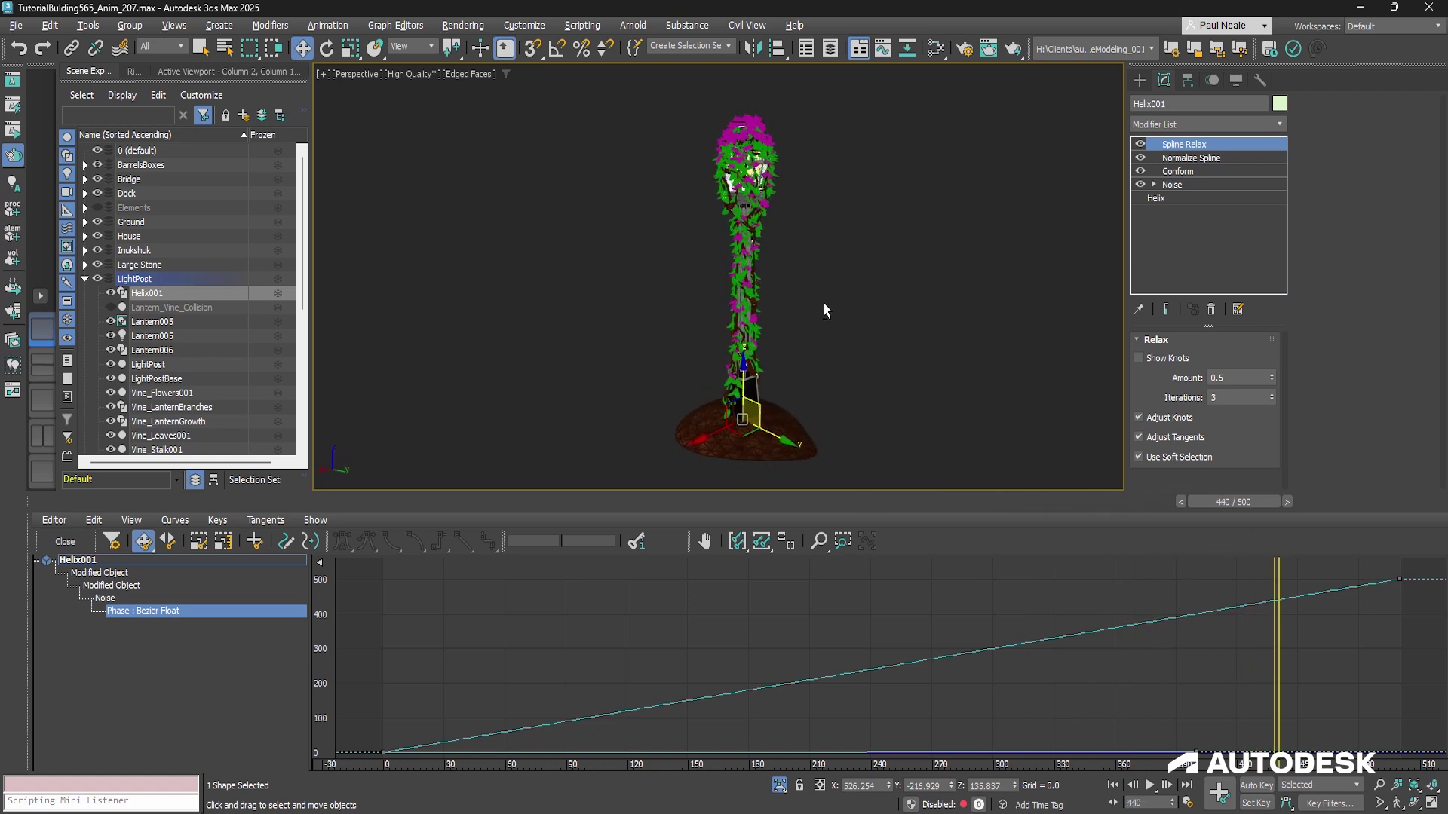
left_click(825, 302)
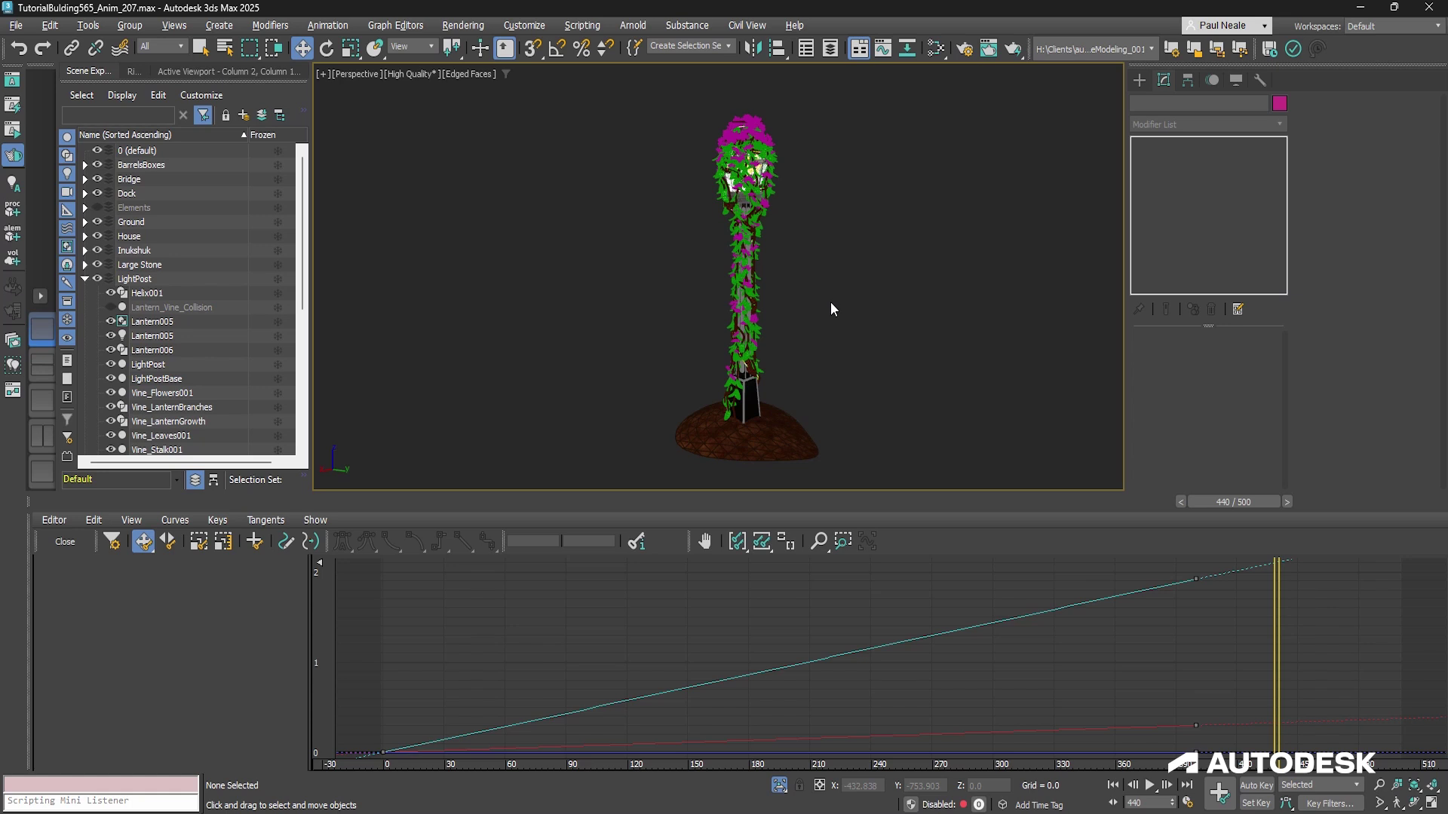
key("F4")
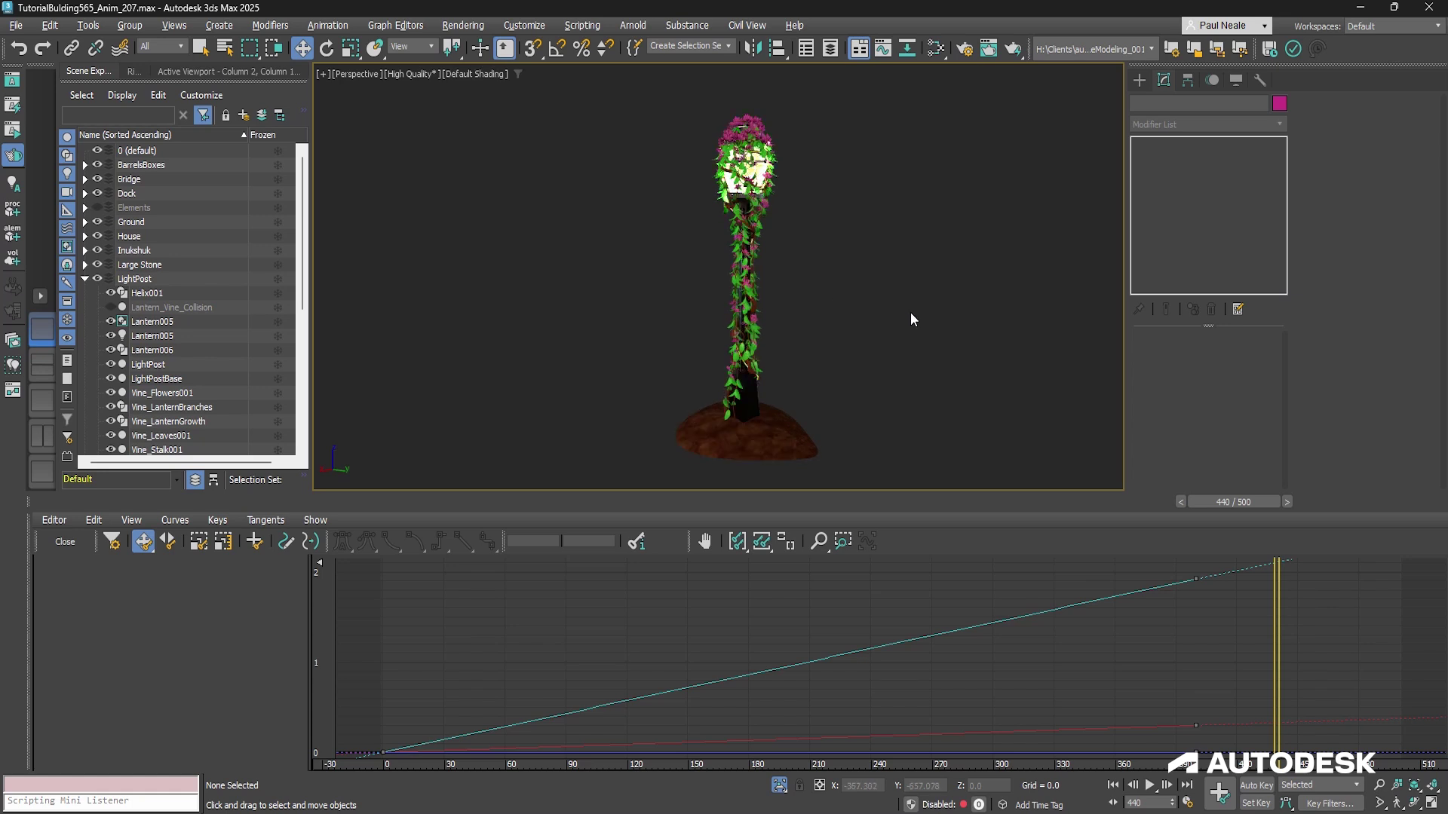
mouse_move(876, 236)
middle_mouse_down("alt")
mouse_move(877, 250)
mouse_move(892, 219)
middle_mouse_up("alt")
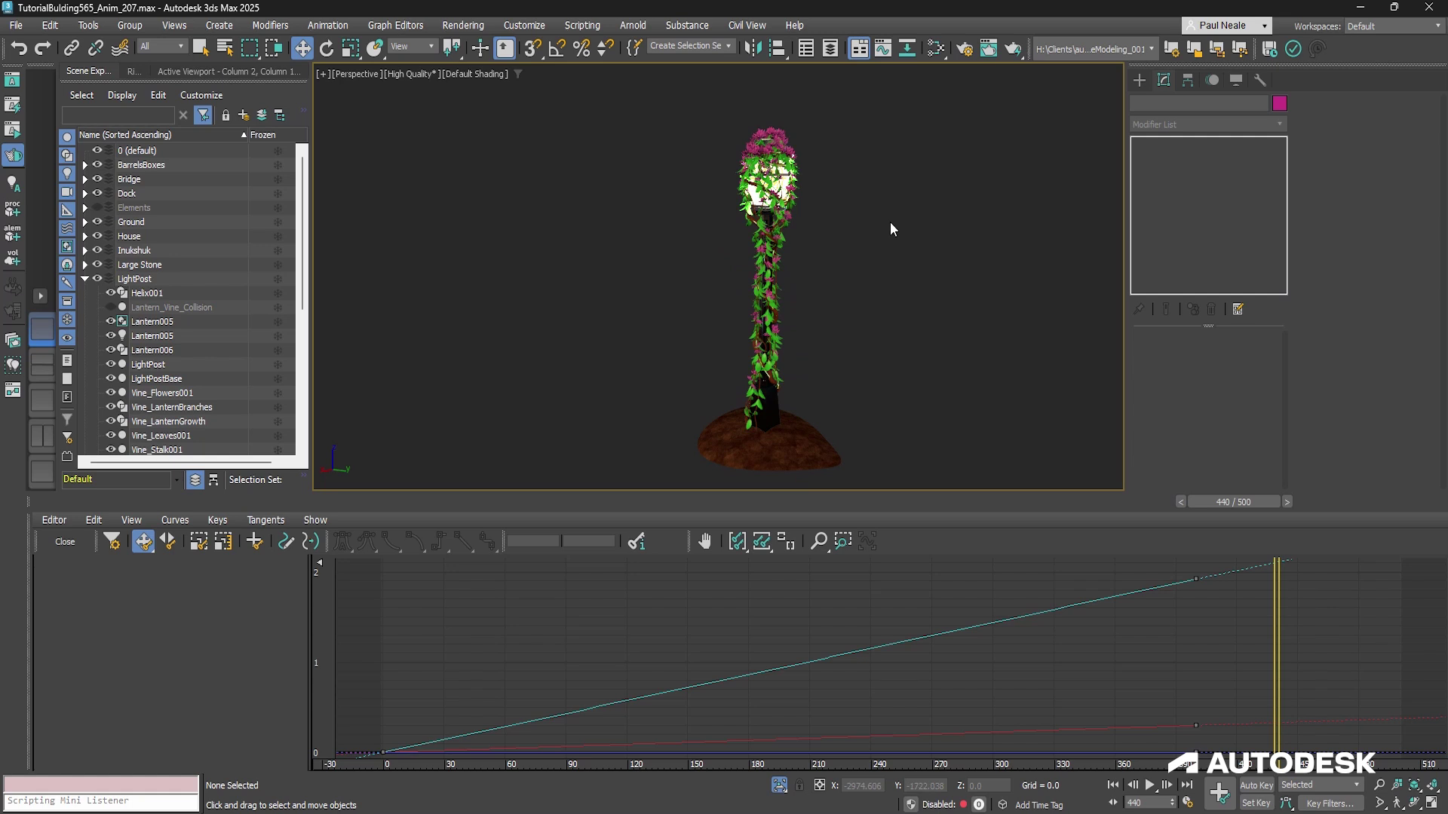